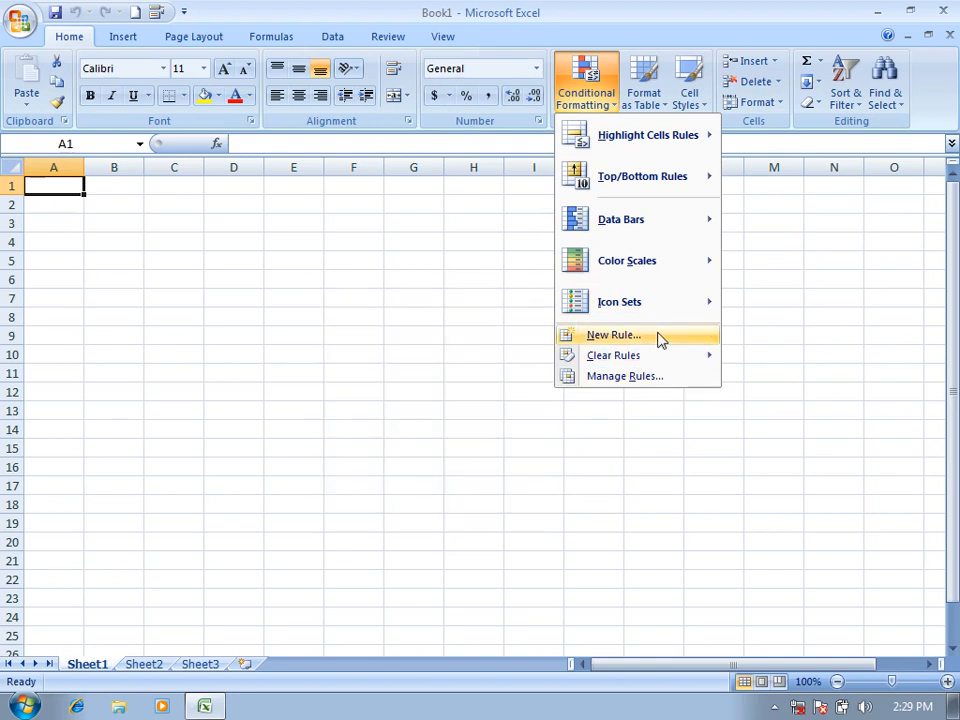
Step: Examine the conditional formatting options, including highlight rules, top/bottom rules, data bars, icon sets and clearing rules
mouse_move(658, 362)
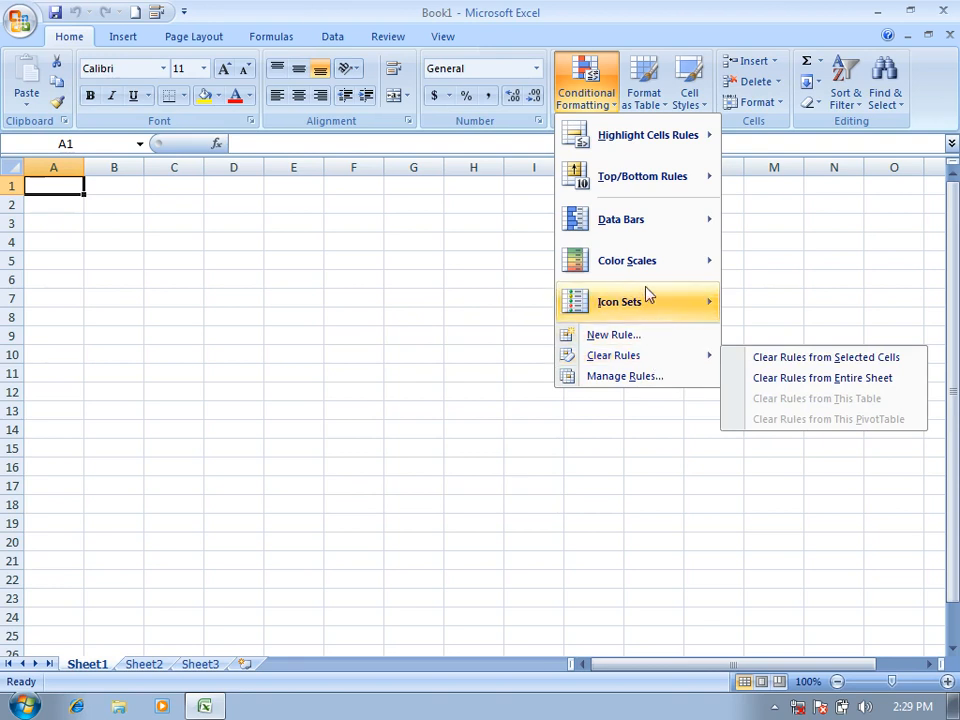
mouse_move(612, 163)
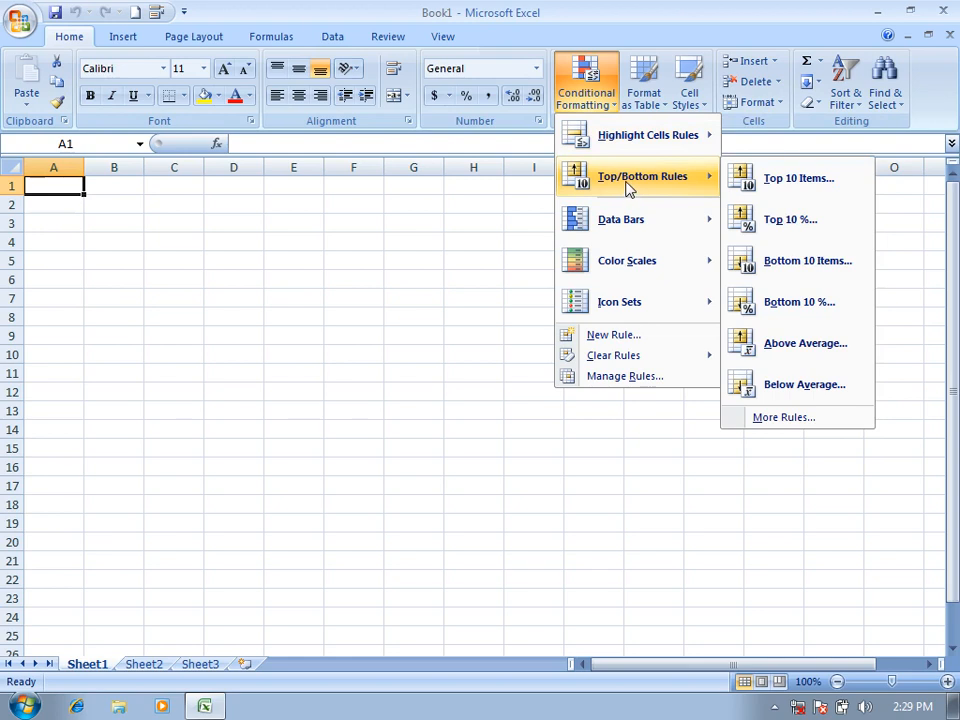
mouse_move(630, 234)
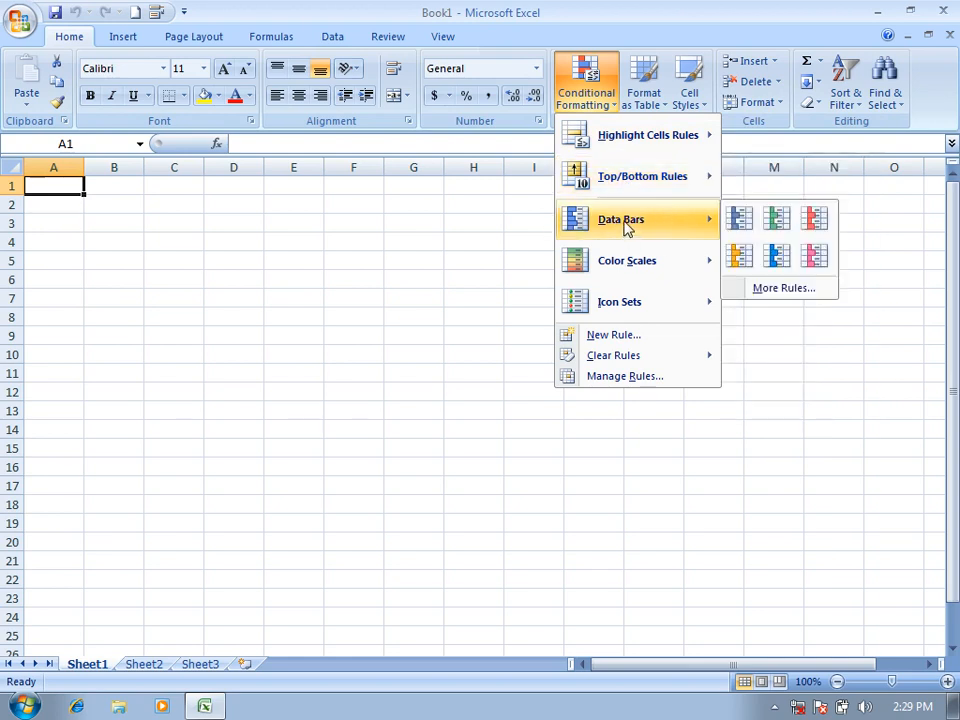
mouse_move(658, 279)
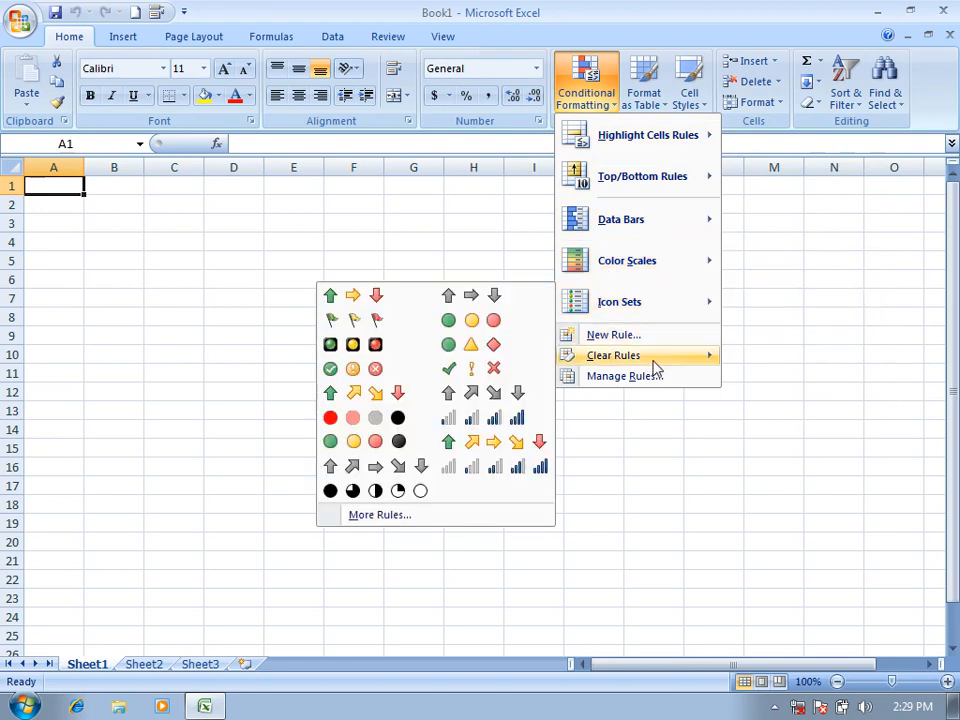
mouse_move(666, 322)
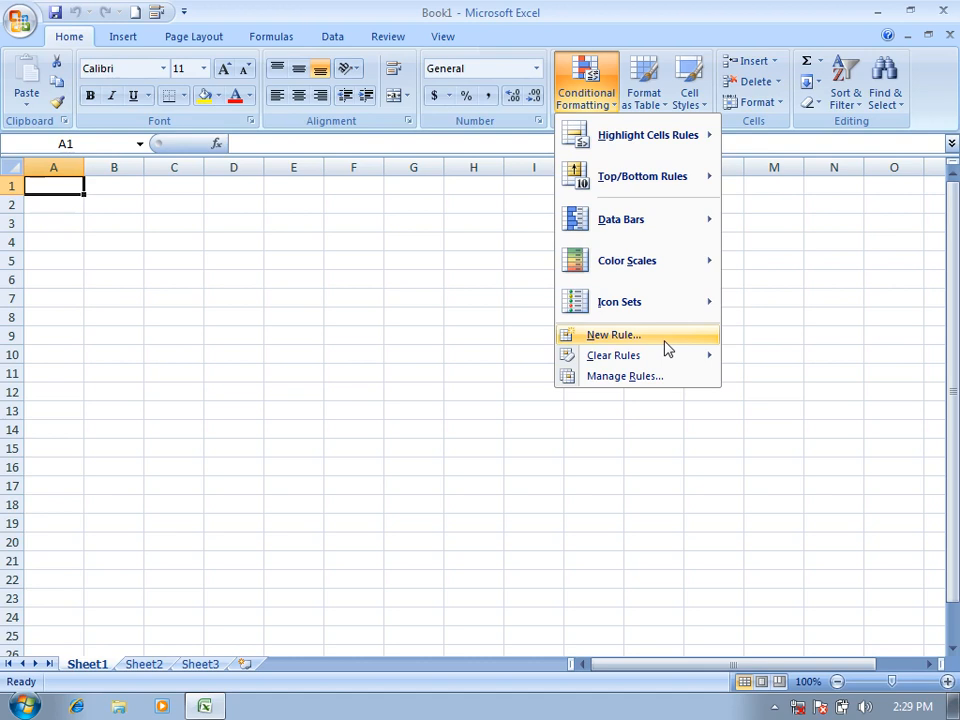
left_click(408, 340)
scroll(417, 328, "up", 6)
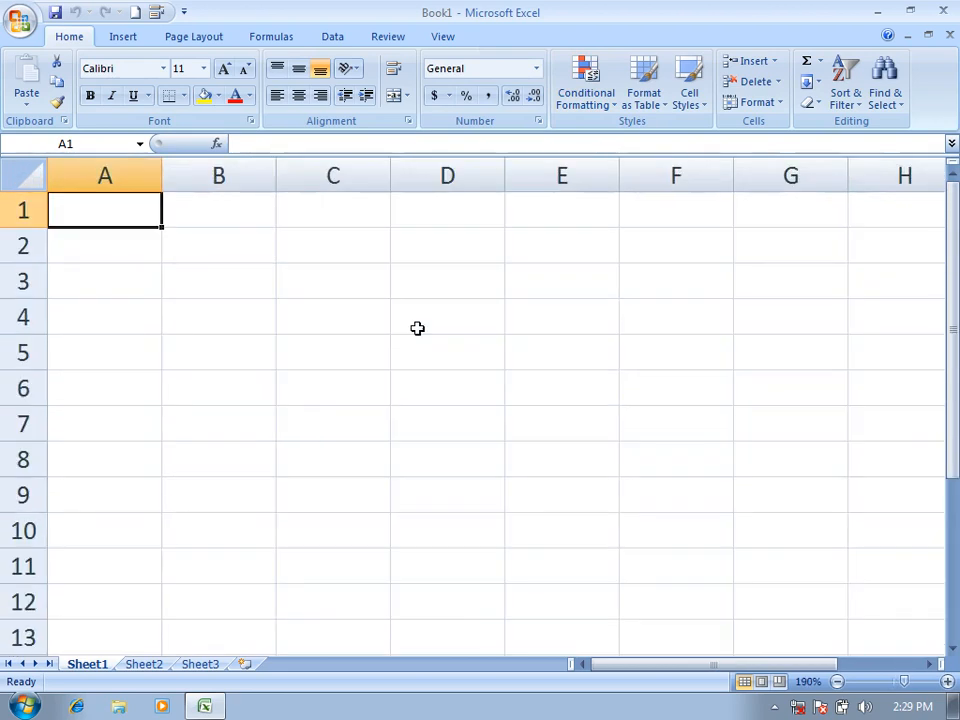
left_click(584, 105)
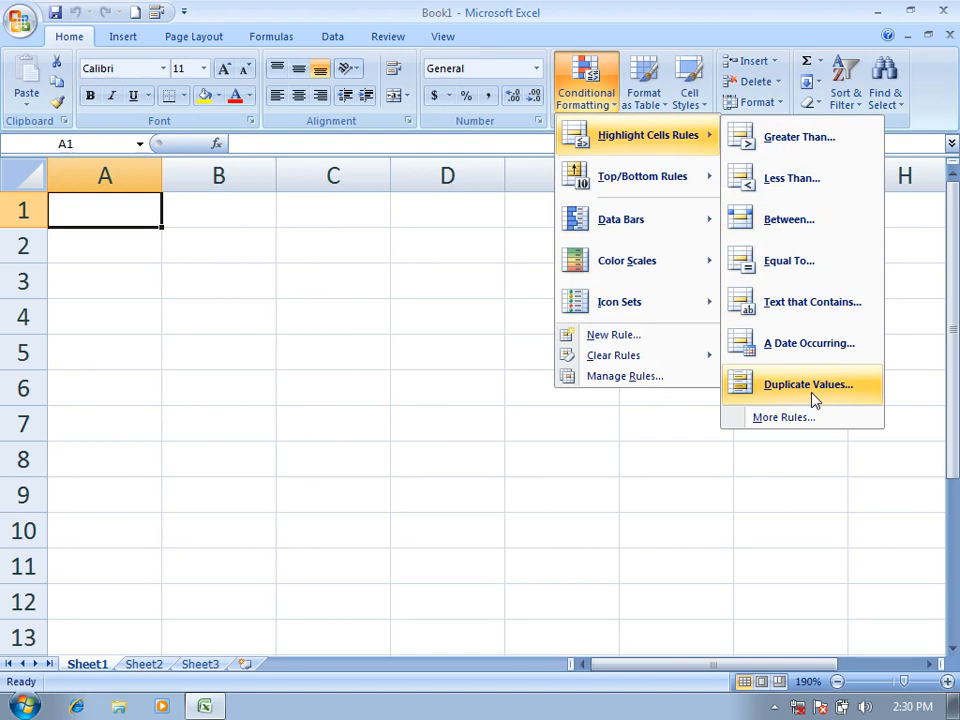
left_click(466, 321)
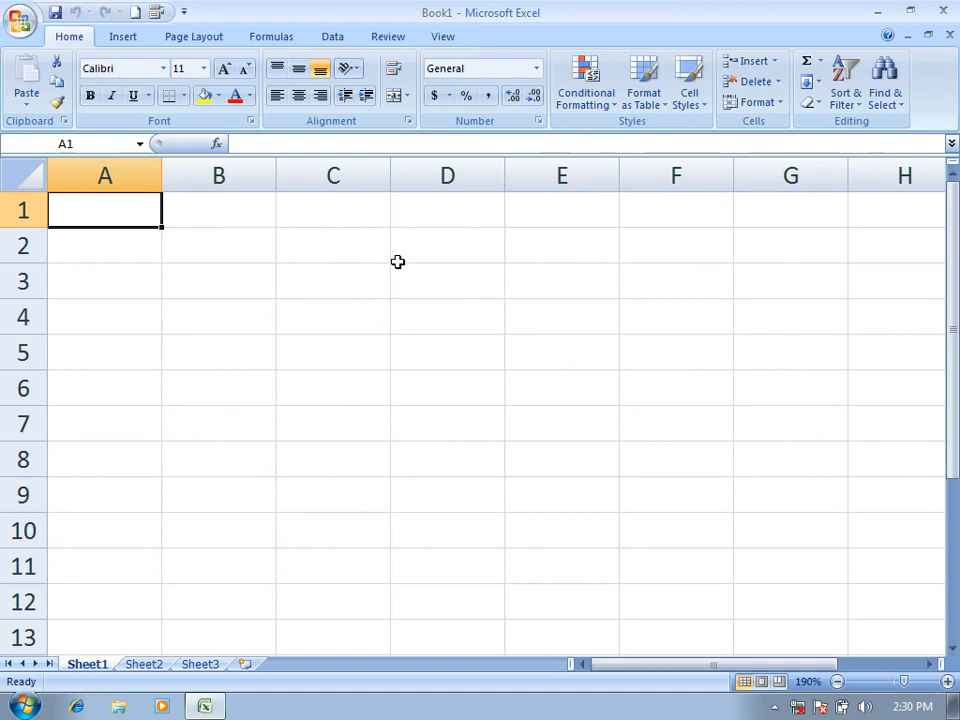
left_click(588, 95)
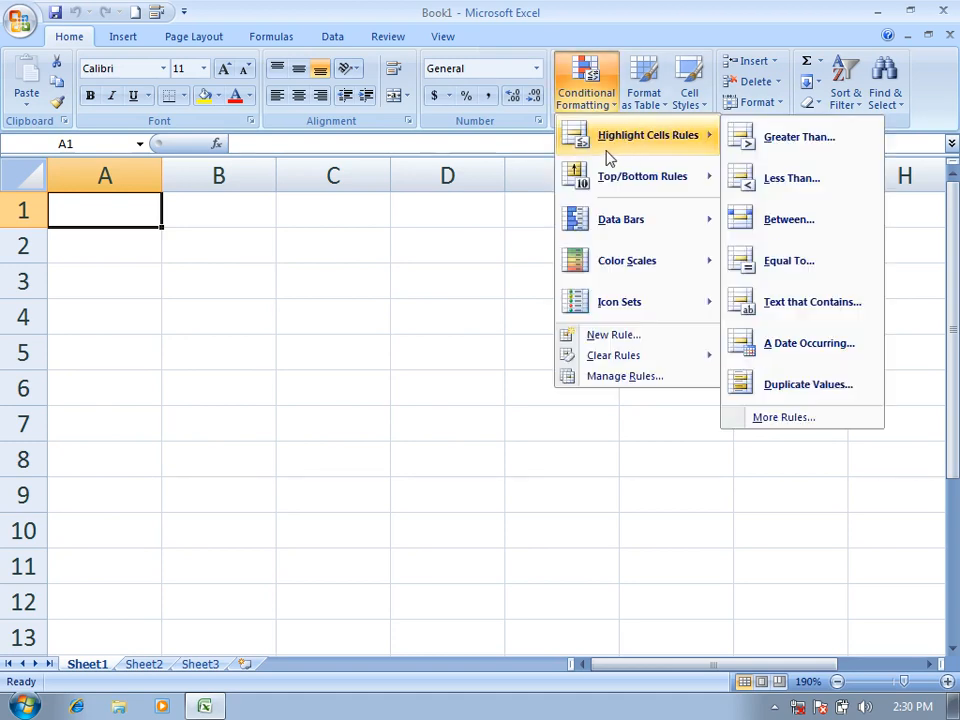
left_click(470, 340)
Step: Enter the header "Name" in B1, a first name in B2 and a different one repeated in B3:B5
left_click(231, 212)
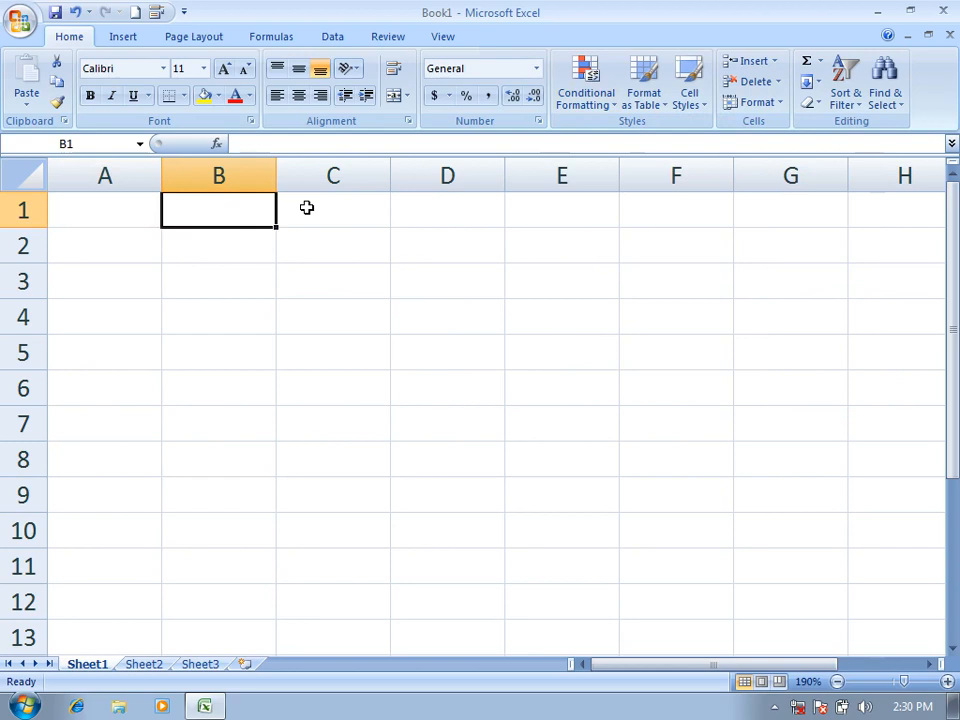
type("Name")
key("Return")
type("ahmad")
key("Return")
type("S")
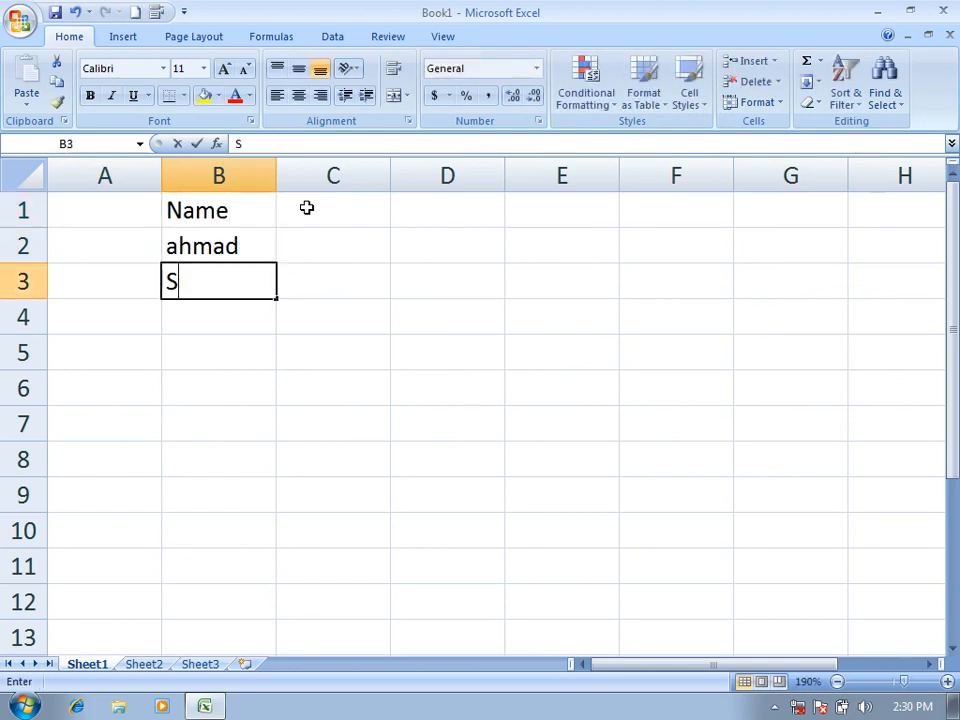
type("ajjad")
key("Return")
type("Sajjad")
key("Return")
type("Sajjad")
key("Return")
Step: Complete the list with a new name in B6 and another repeated in B7:B8, and select B2:B8
type("s")
key("BackSpace")
type("\\")
key("BackSpace")
key("BackSpace")
type("Ikram")
key("Return")
type("Wahid")
key("Return")
type("wahid")
key("Return")
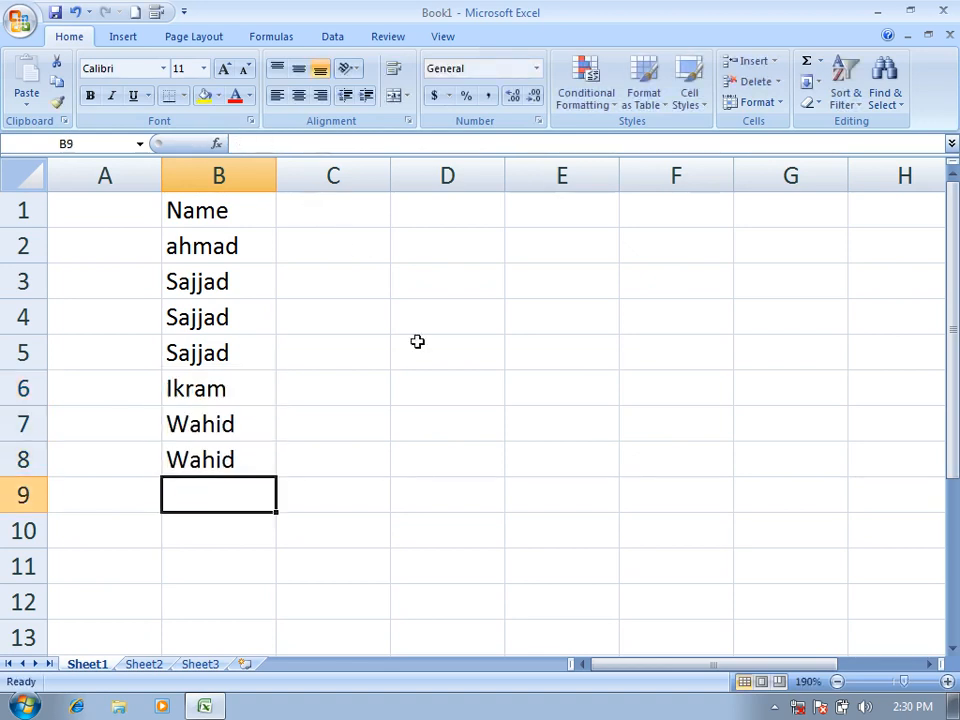
left_click_drag(205, 246, 226, 452)
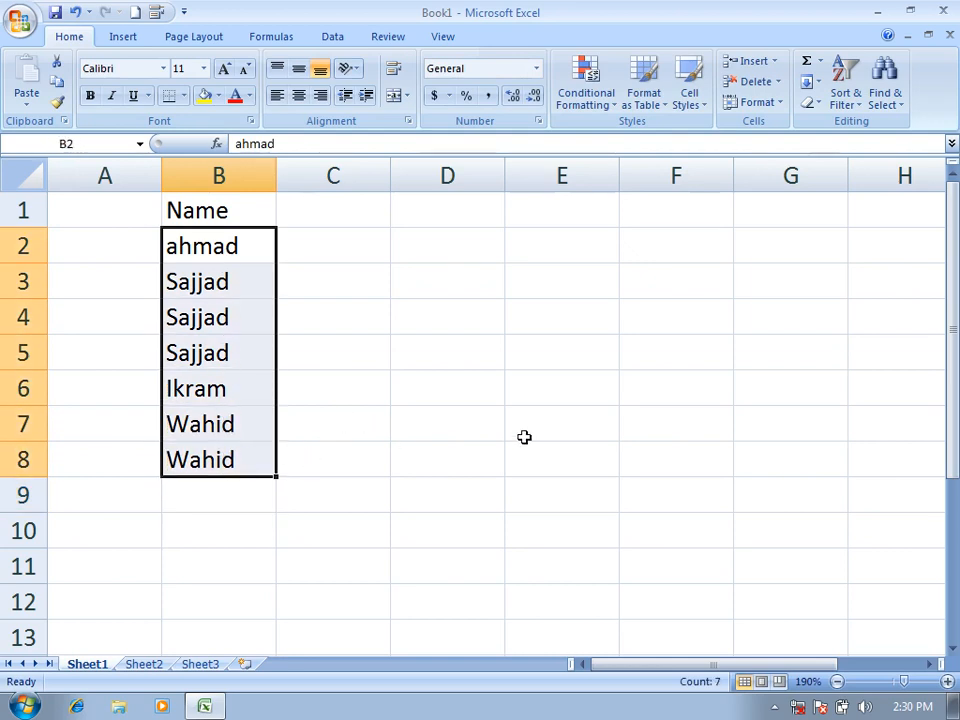
left_click(590, 102)
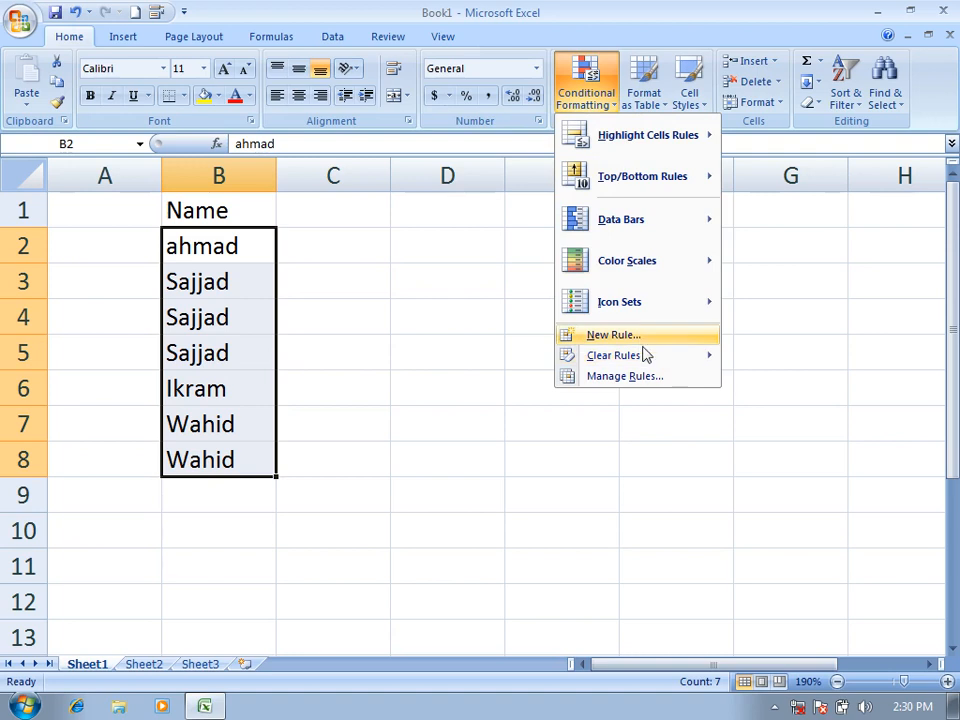
left_click(640, 337)
left_click_drag(641, 268, 532, 196)
left_click(786, 539)
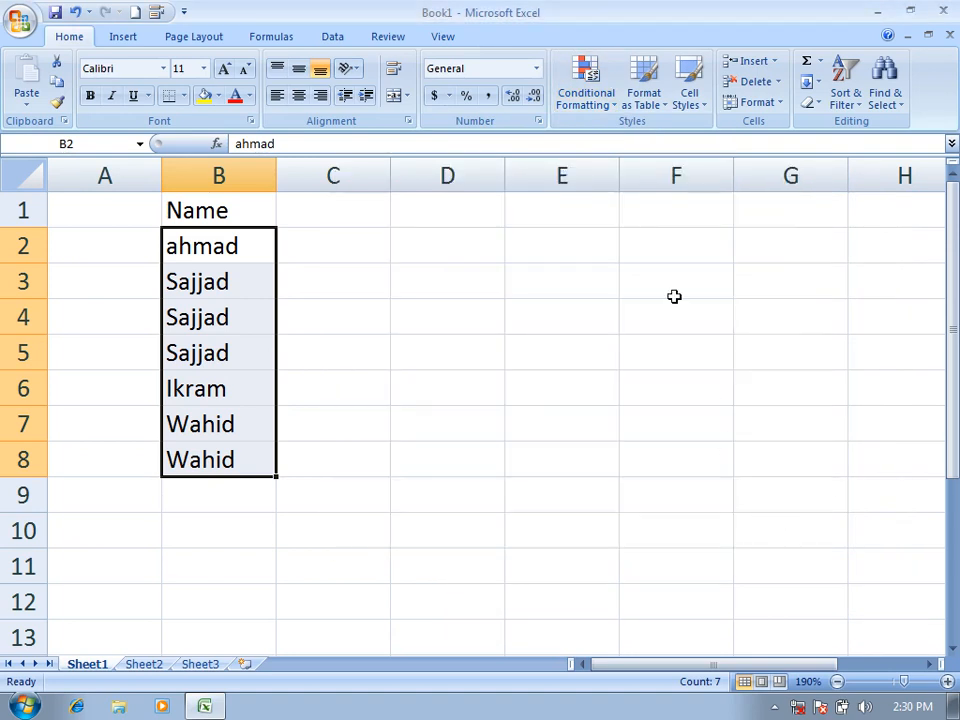
Step: Try highlighting duplicate values in B2:B8 with Light Red Fill with Dark Red Text, and undo the formatting
left_click(590, 100)
mouse_move(622, 145)
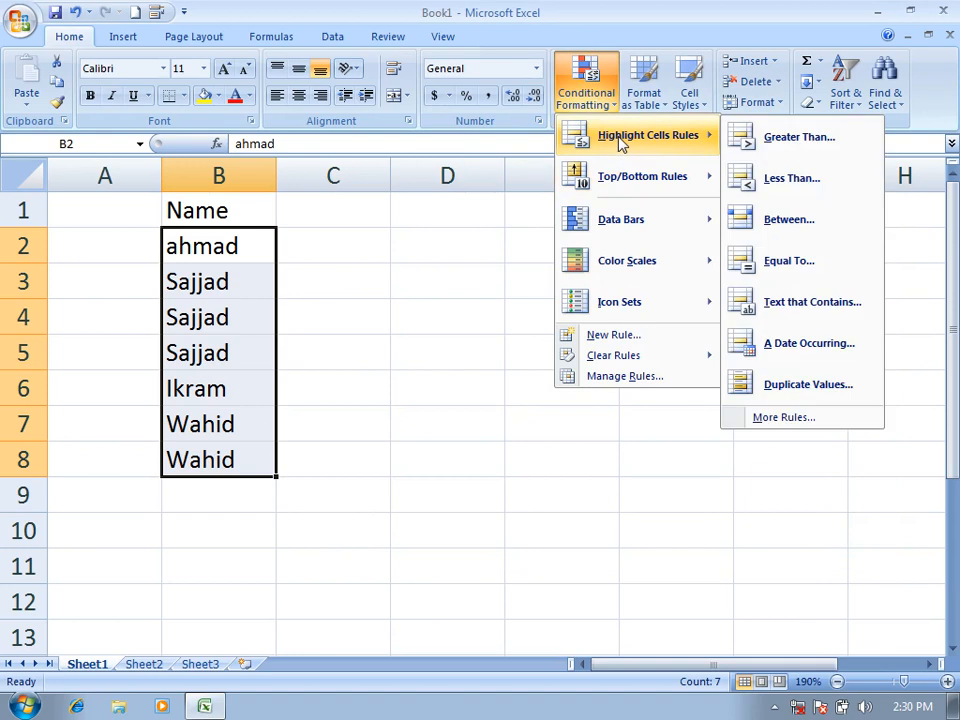
left_click(775, 384)
left_click_drag(628, 321, 685, 135)
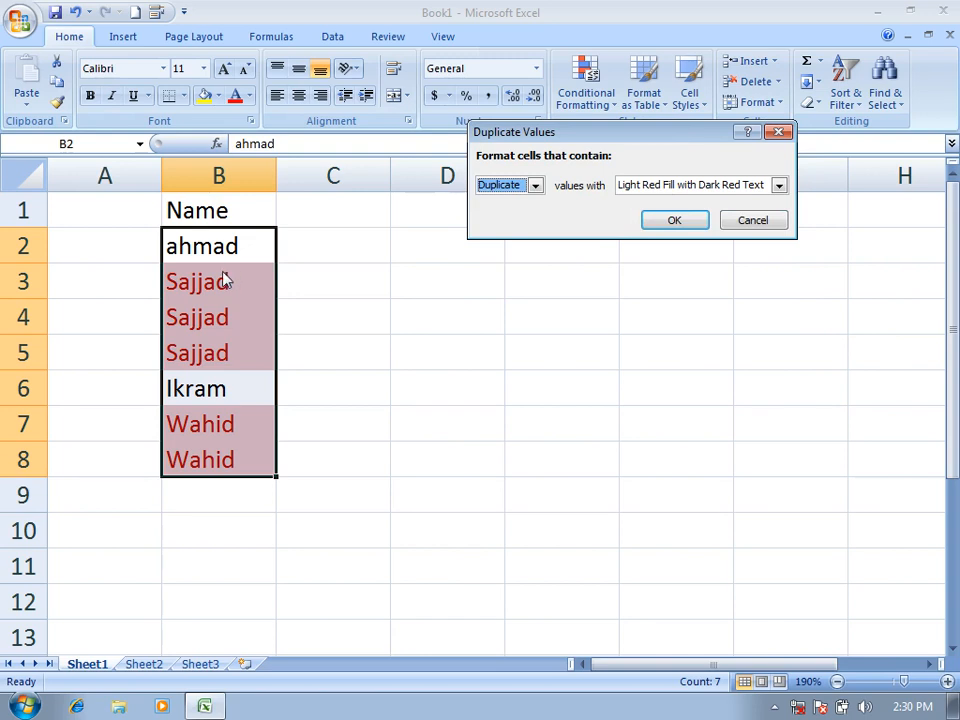
left_click(658, 221)
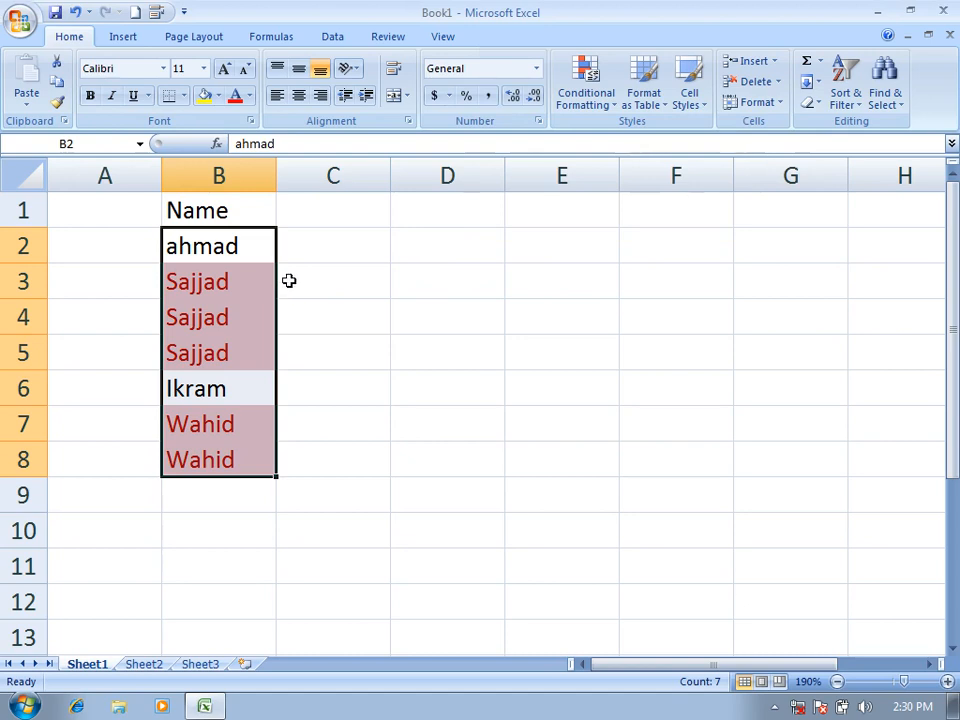
key("ctrl+z")
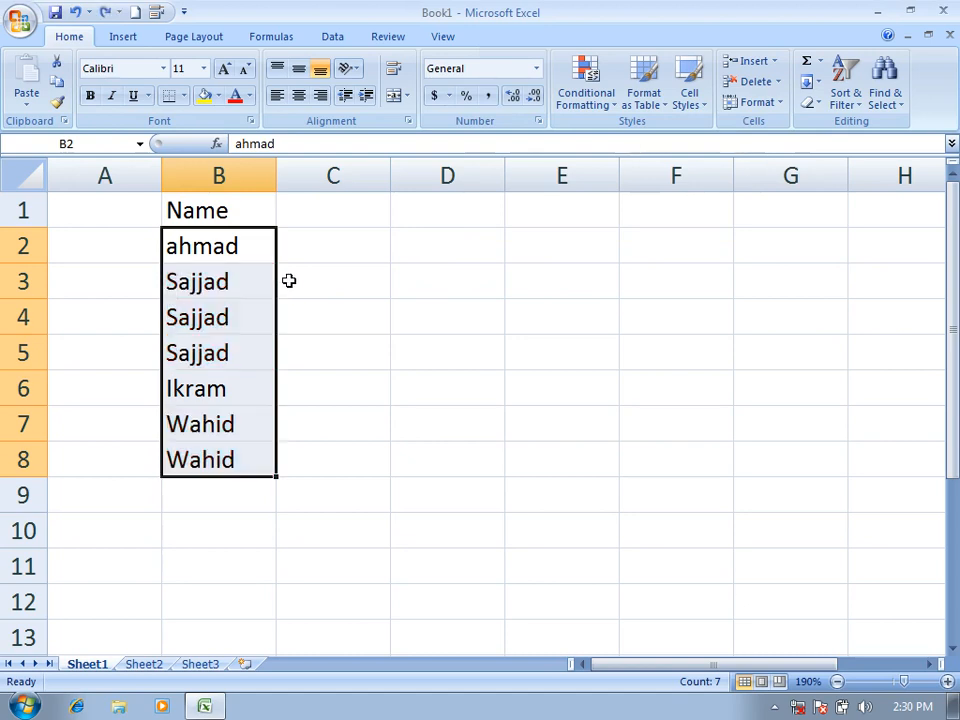
Step: Start a new formatting rule for duplicate values in B2:B8 with a bold, yellow font
left_click(603, 112)
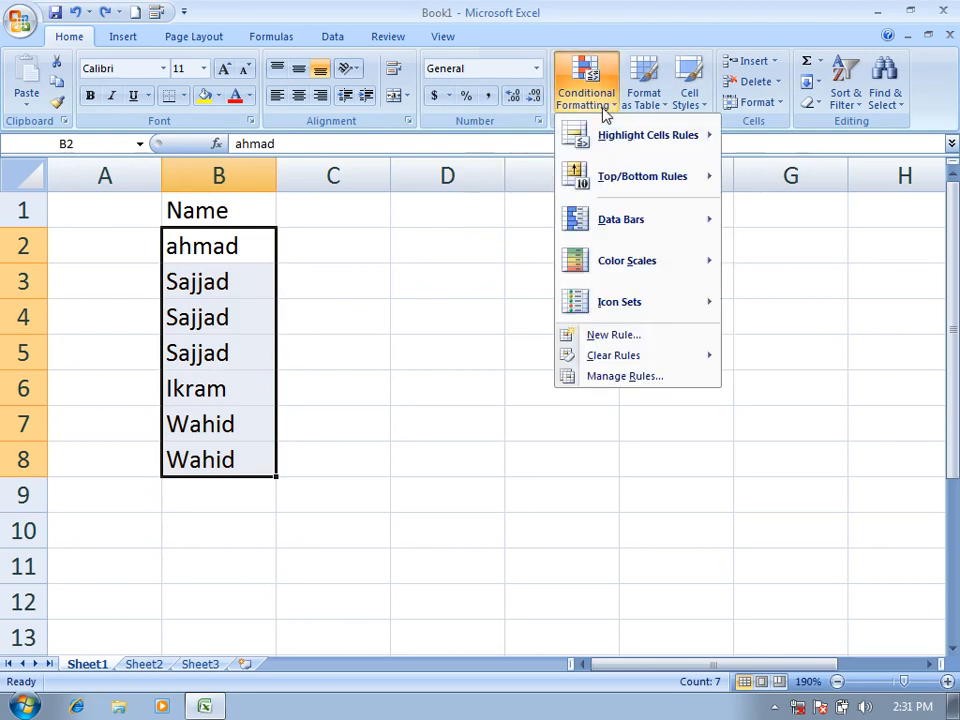
left_click(649, 336)
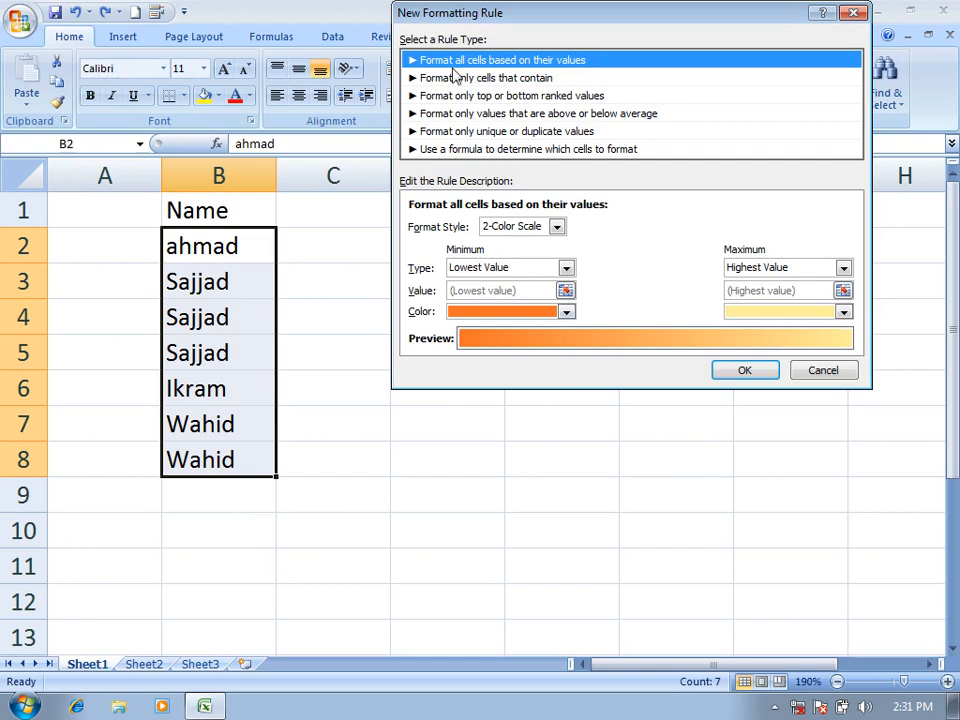
left_click(461, 134)
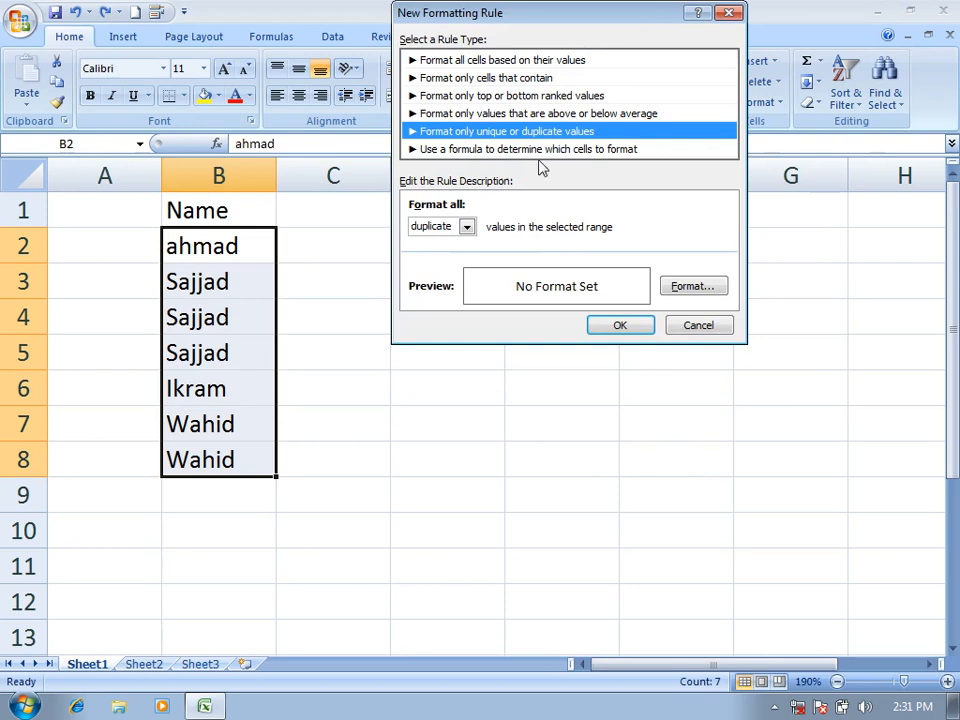
left_click(694, 287)
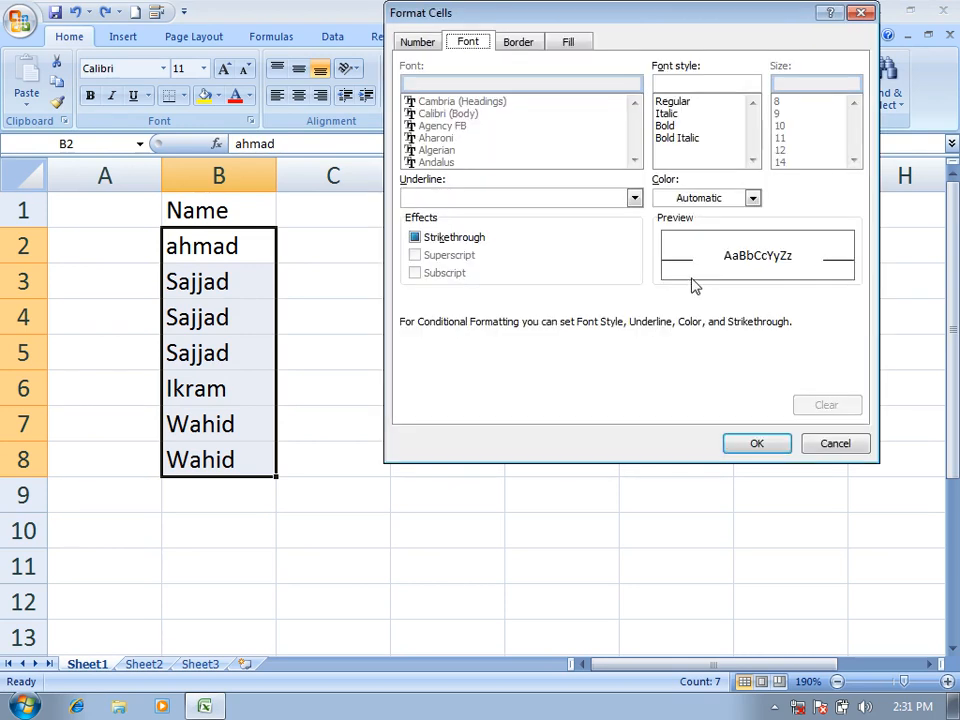
left_click(688, 137)
left_click(688, 125)
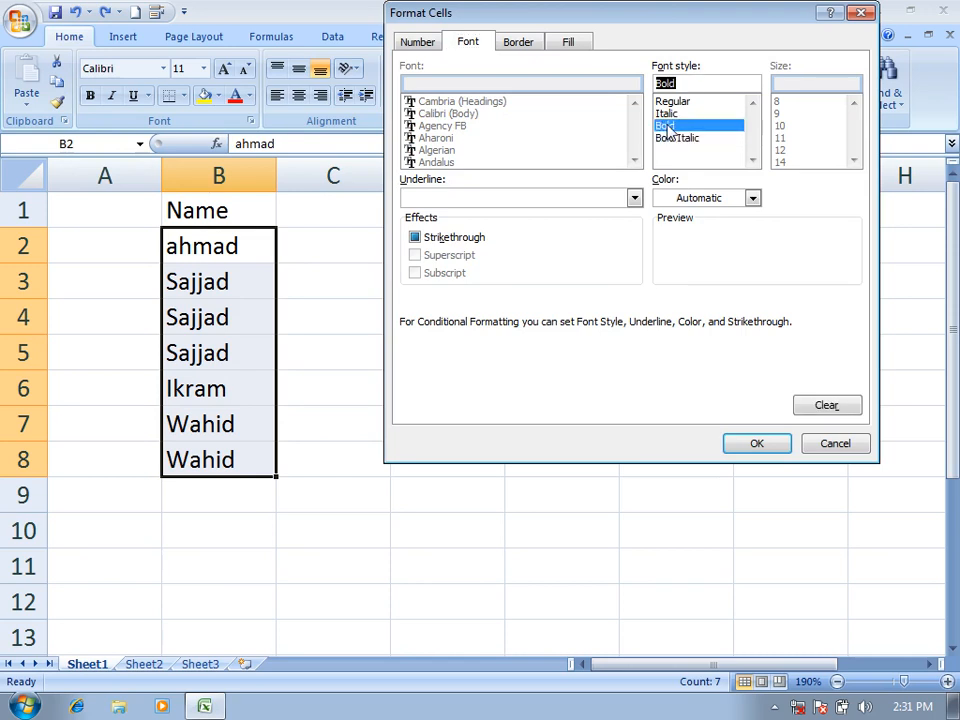
left_click(681, 196)
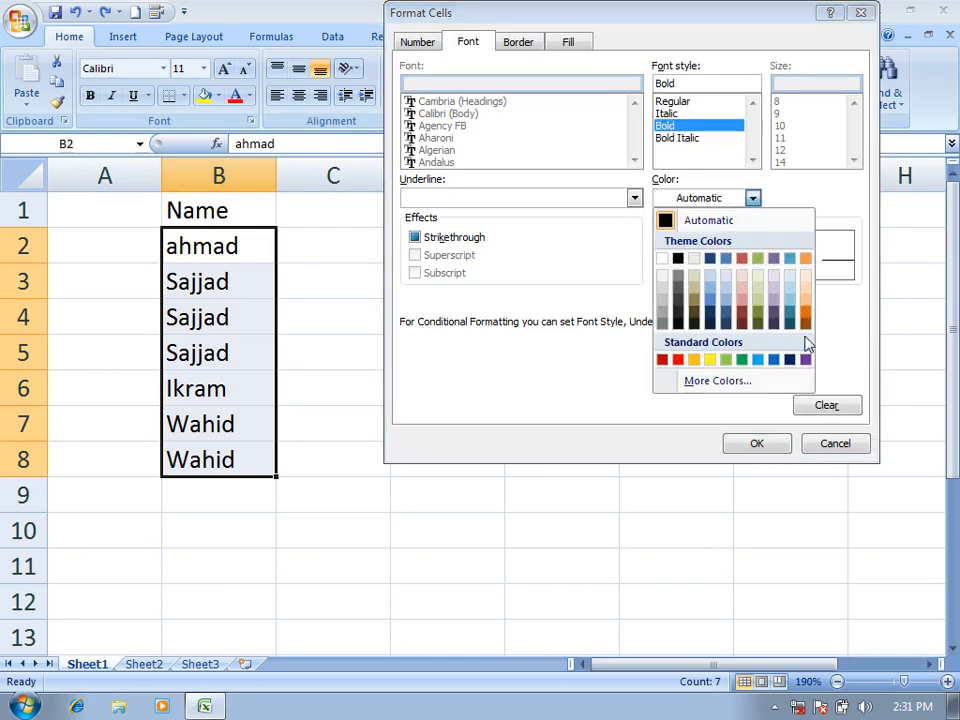
left_click(711, 360)
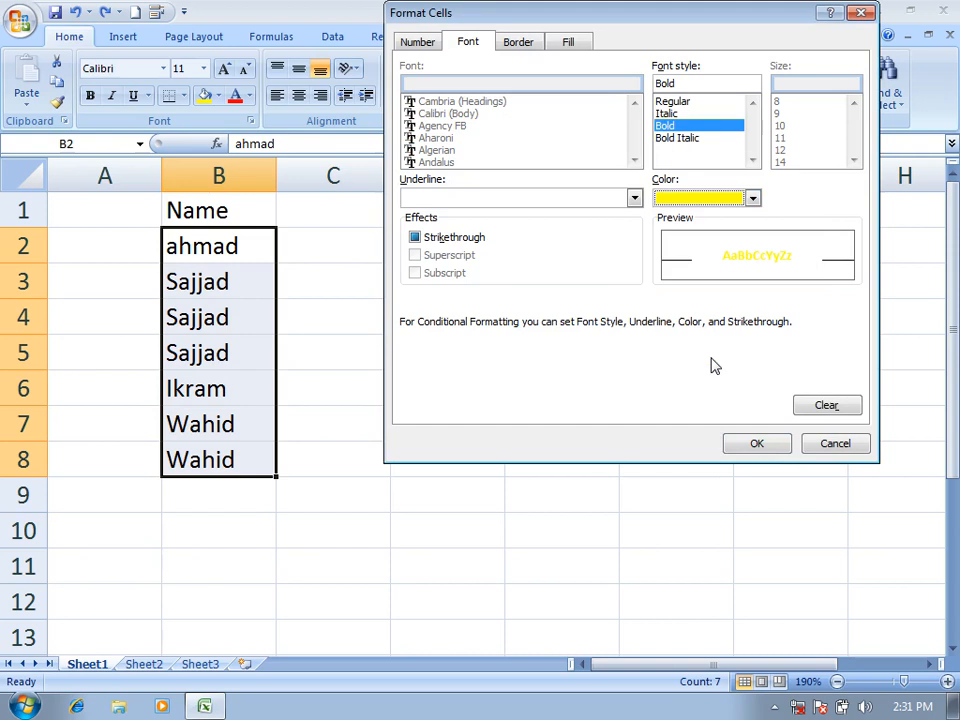
Step: Give the rule a horizontal two-color gradient fill in black and gray, with the lighter band in the middle, and apply it
left_click(530, 42)
left_click(570, 43)
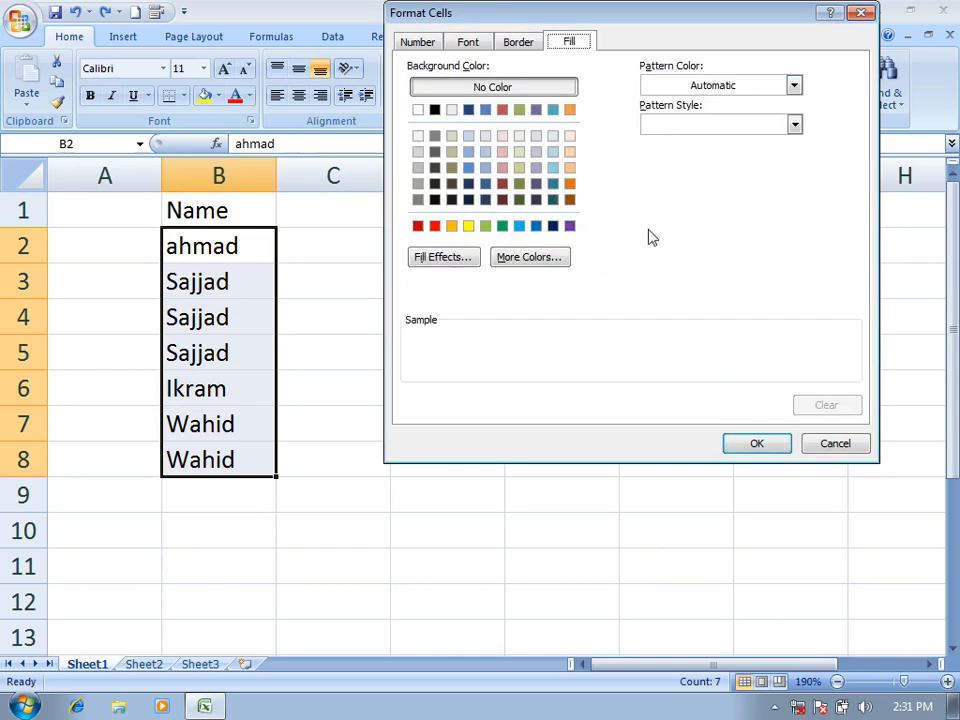
left_click(456, 262)
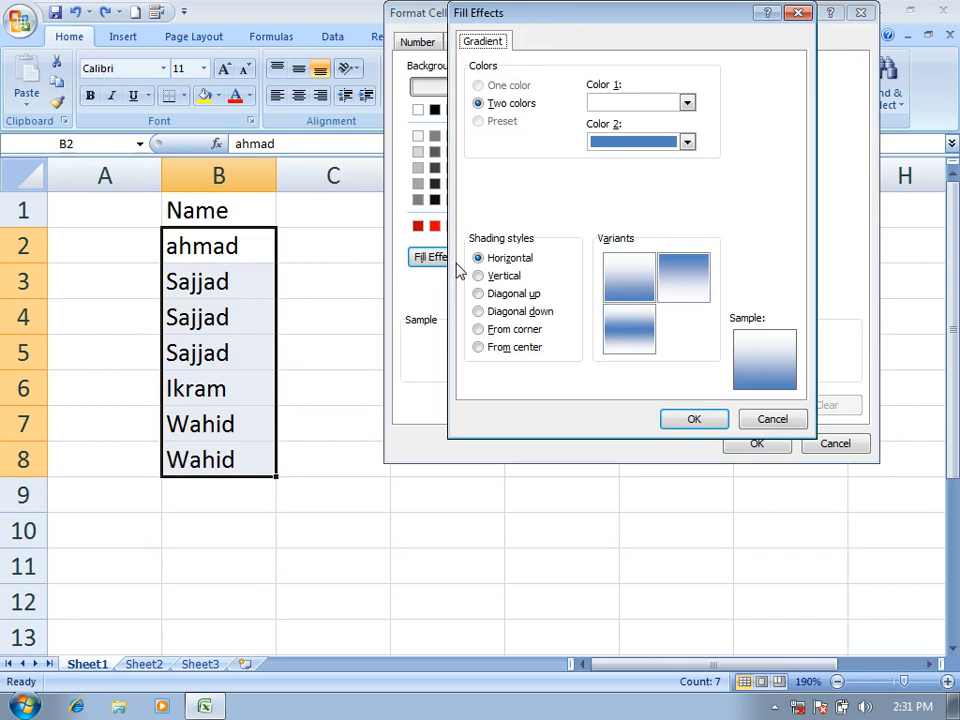
left_click(640, 104)
left_click(612, 139)
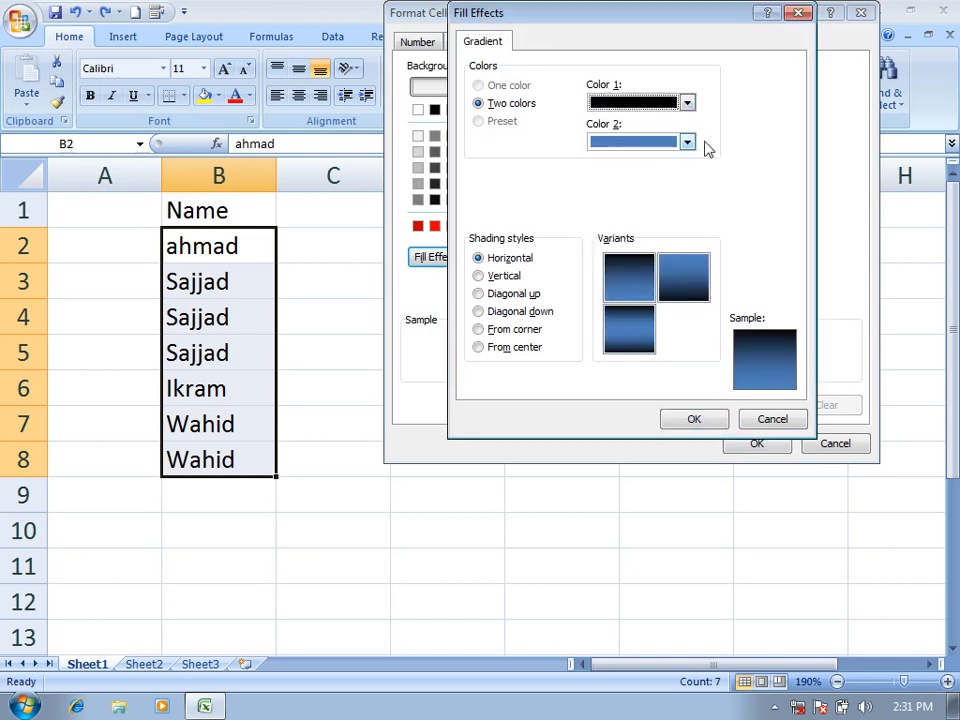
left_click(640, 143)
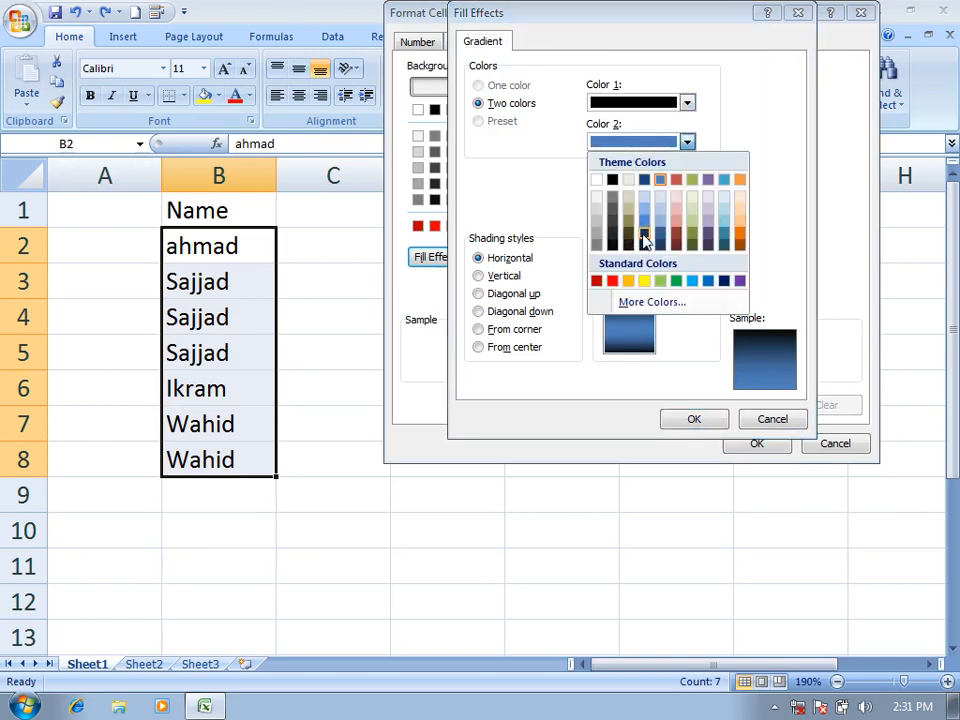
left_click(614, 205)
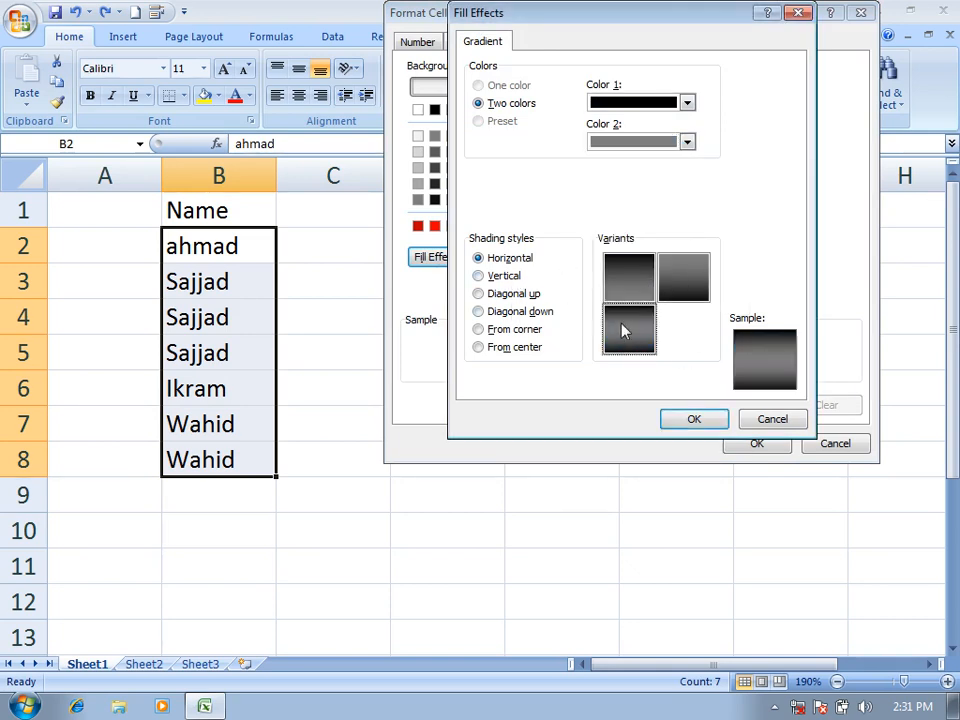
left_click(707, 420)
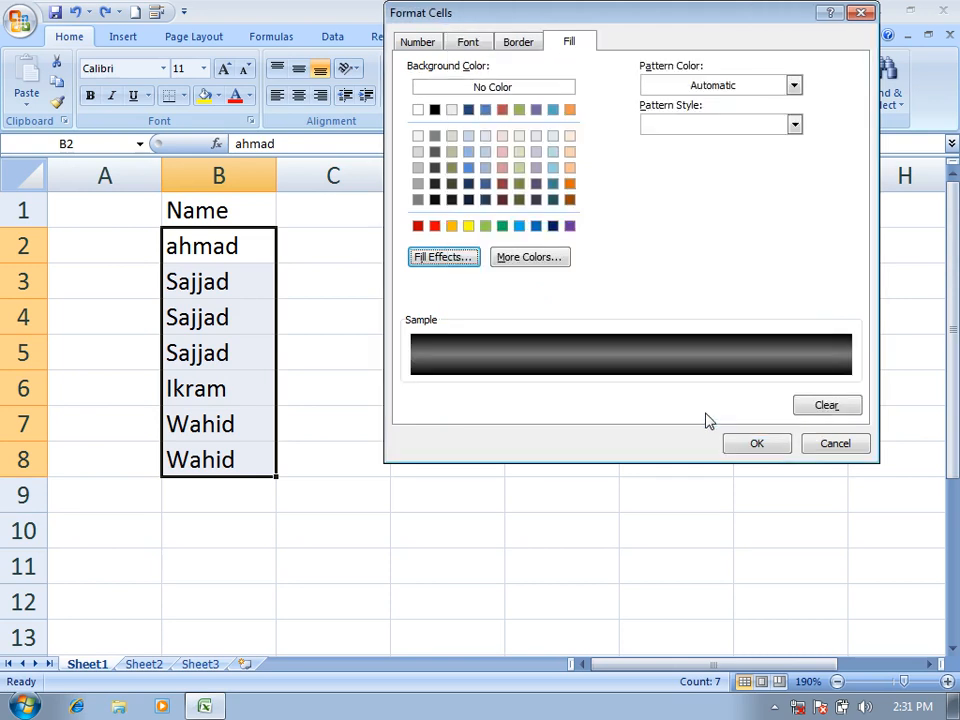
left_click(766, 446)
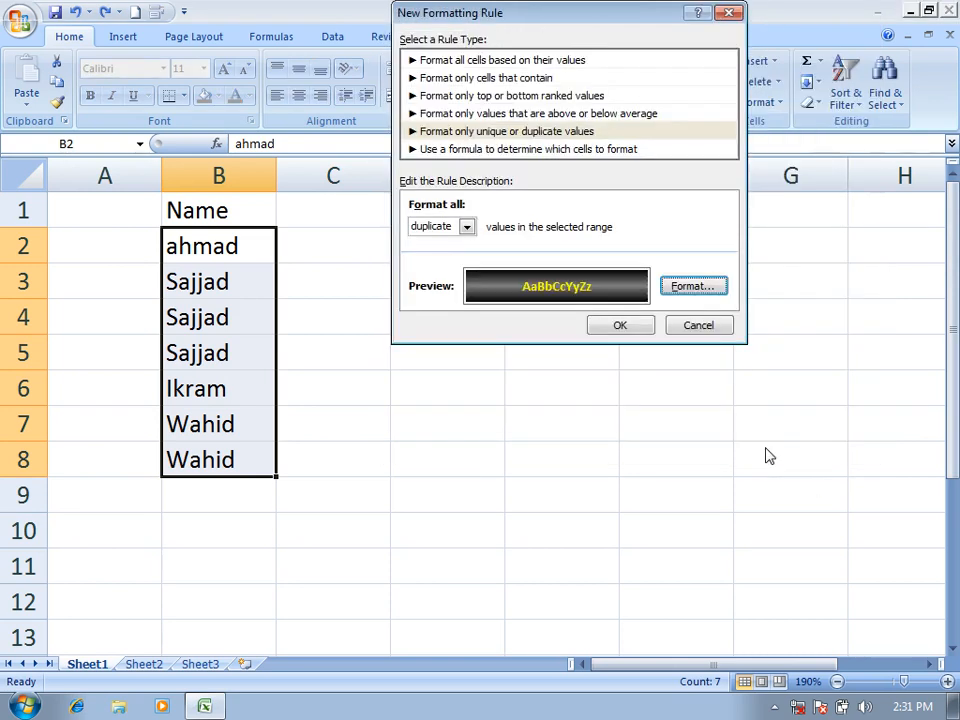
left_click(617, 327)
left_click(498, 376)
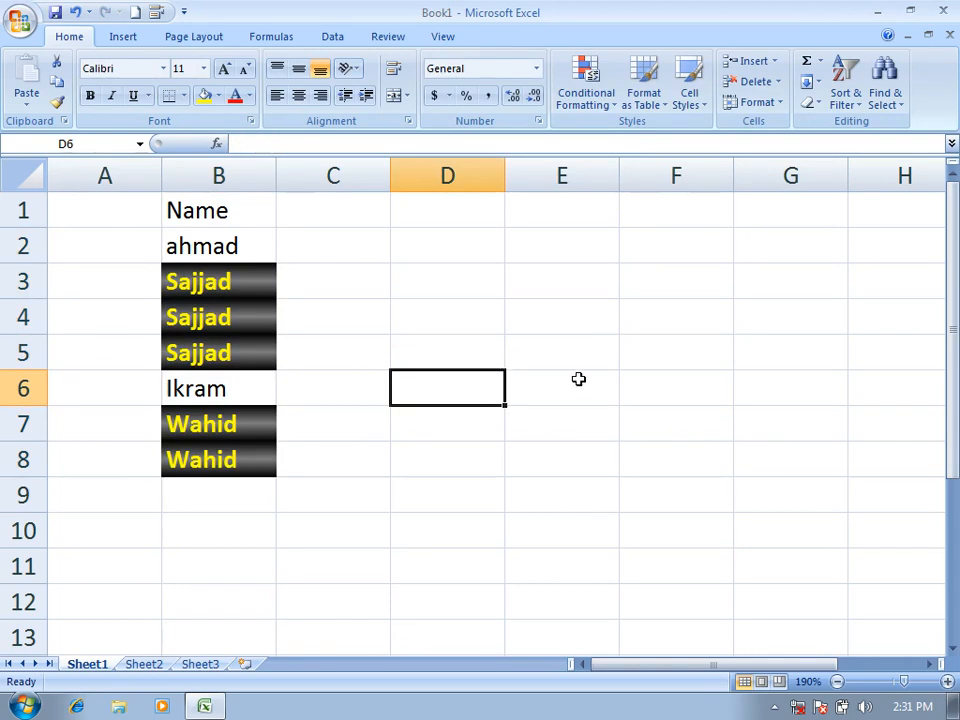
left_click_drag(232, 245, 237, 449)
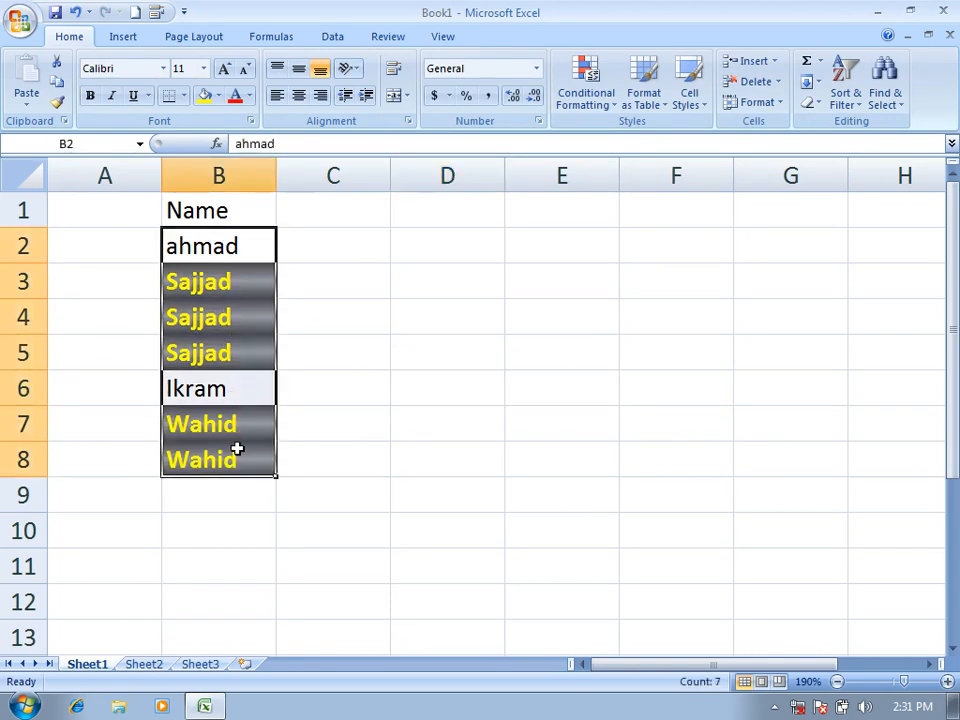
left_click(587, 100)
mouse_move(660, 145)
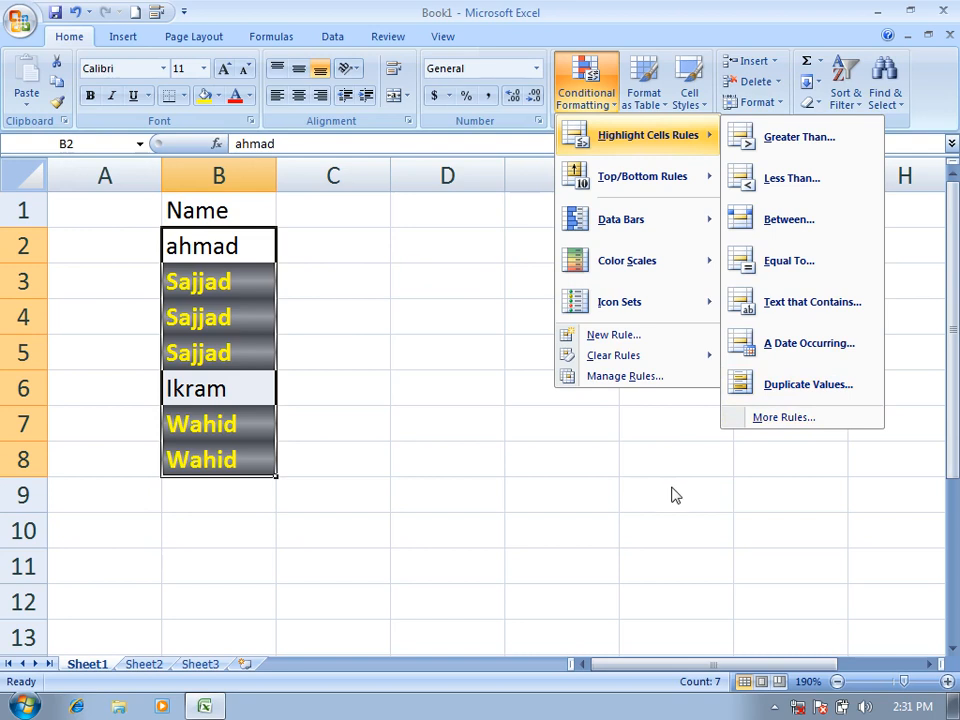
left_click(615, 337)
left_click(448, 114)
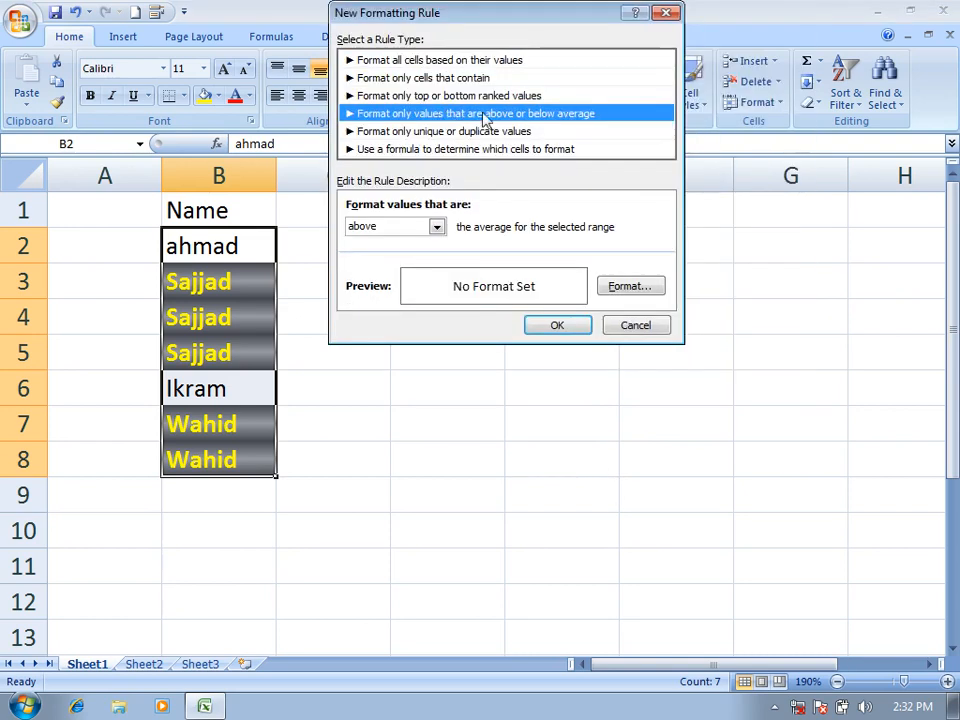
left_click(436, 96)
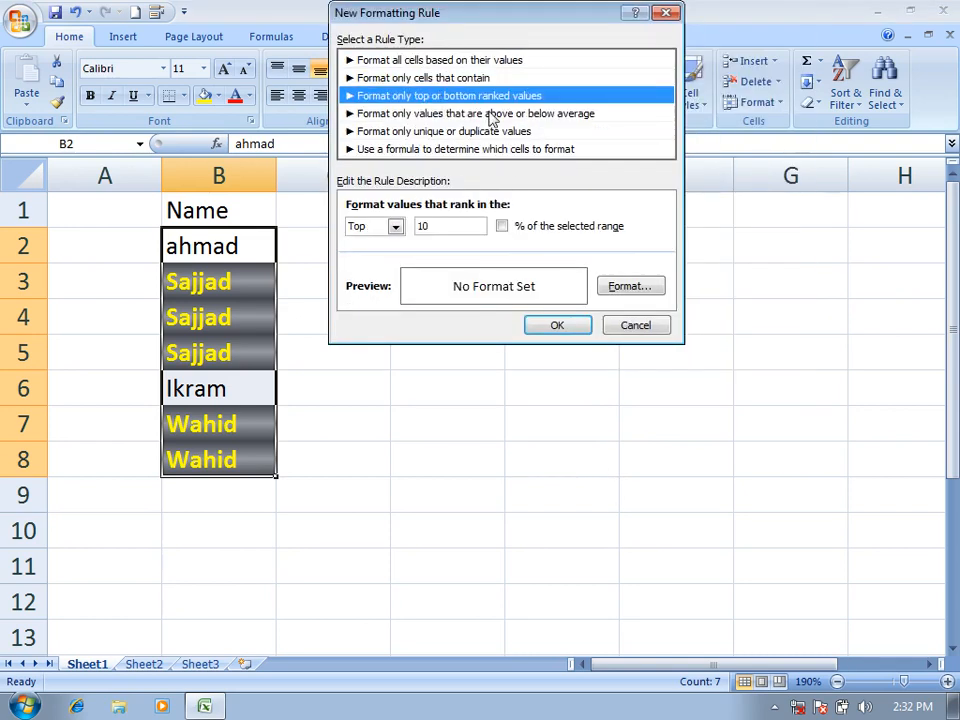
left_click(418, 80)
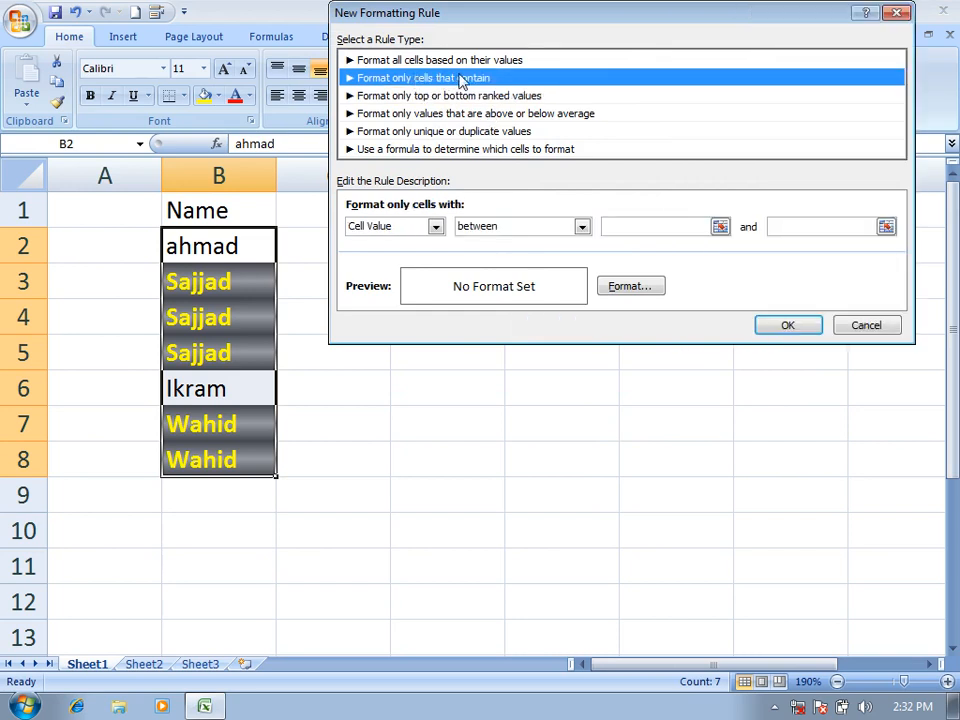
left_click(866, 325)
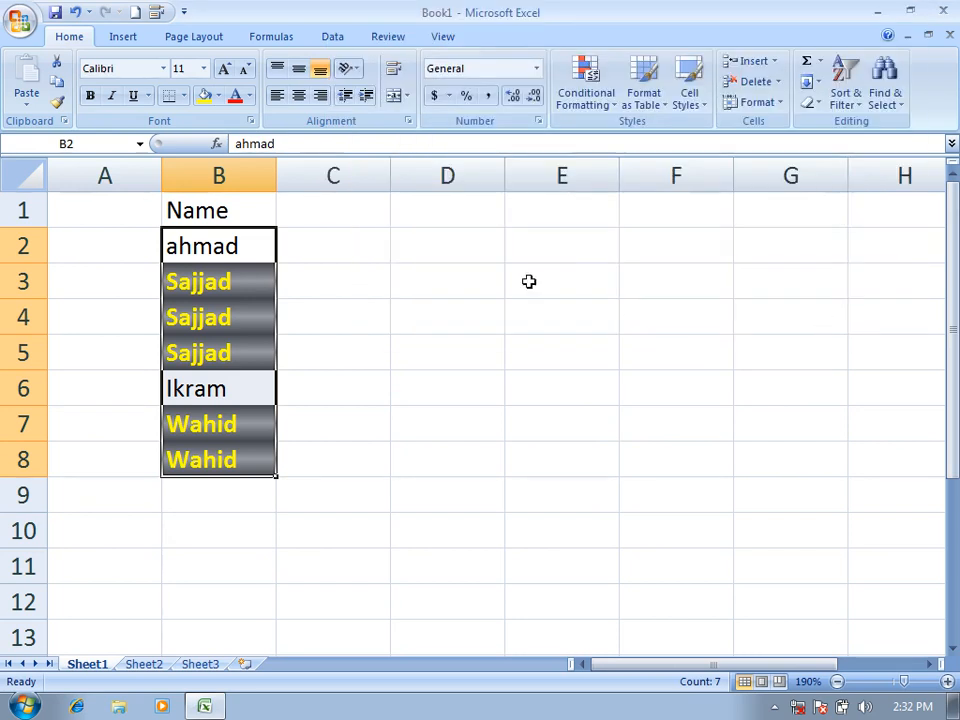
Step: Add an Age header in C1 and enter the ages 90, 89 and 76 in C2:C4
left_click(461, 216)
left_click(381, 217)
type("Age")
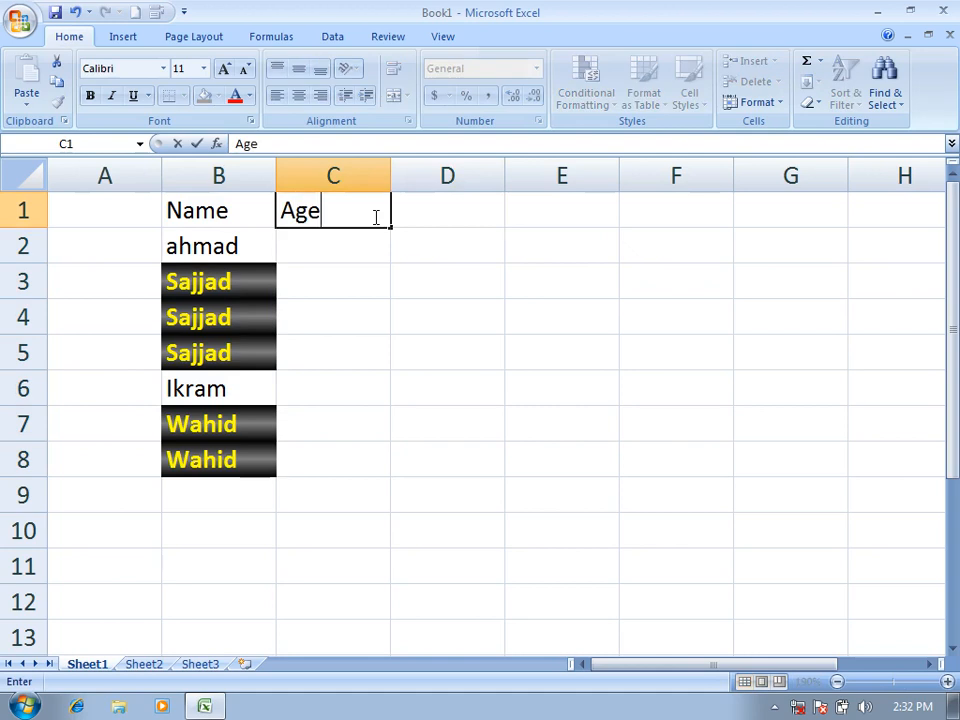
key("Return")
type("90")
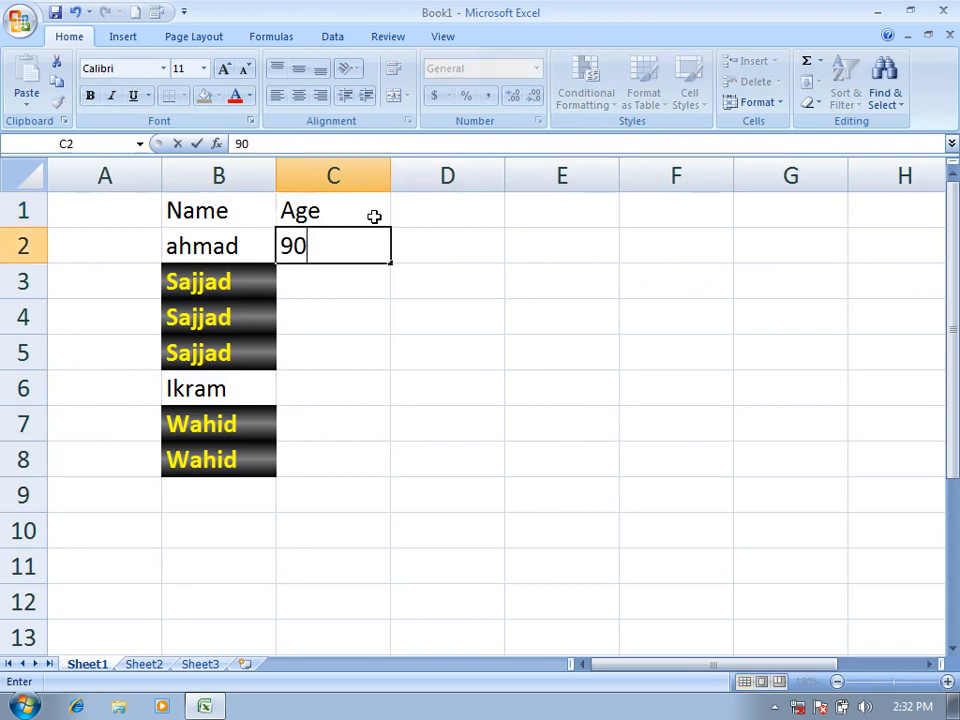
key("Return")
type("89")
key("Return")
type("76")
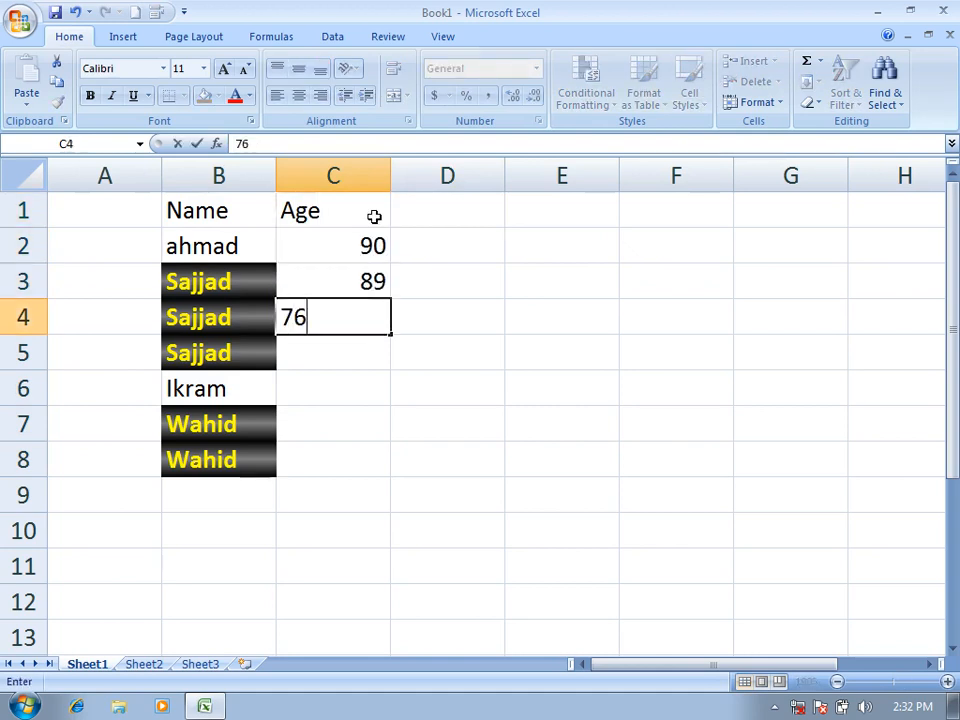
key("Return")
Step: Complete the Age column with 54, 34, 23 and 64 in C5:C8
type("54")
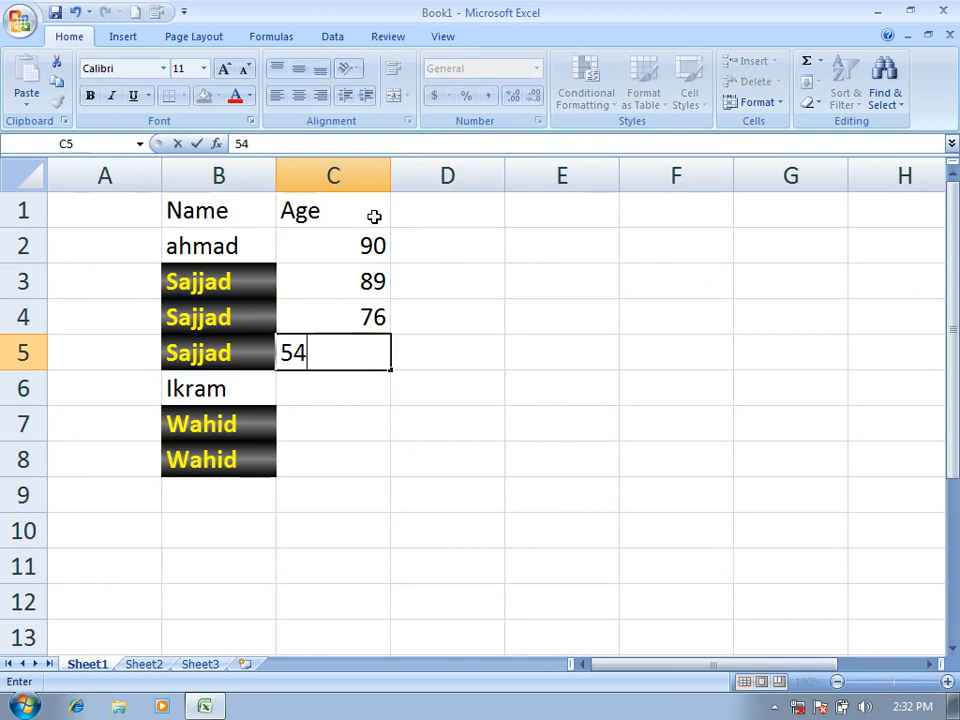
key("Return")
type("34")
key("Return")
type("23")
key("Return")
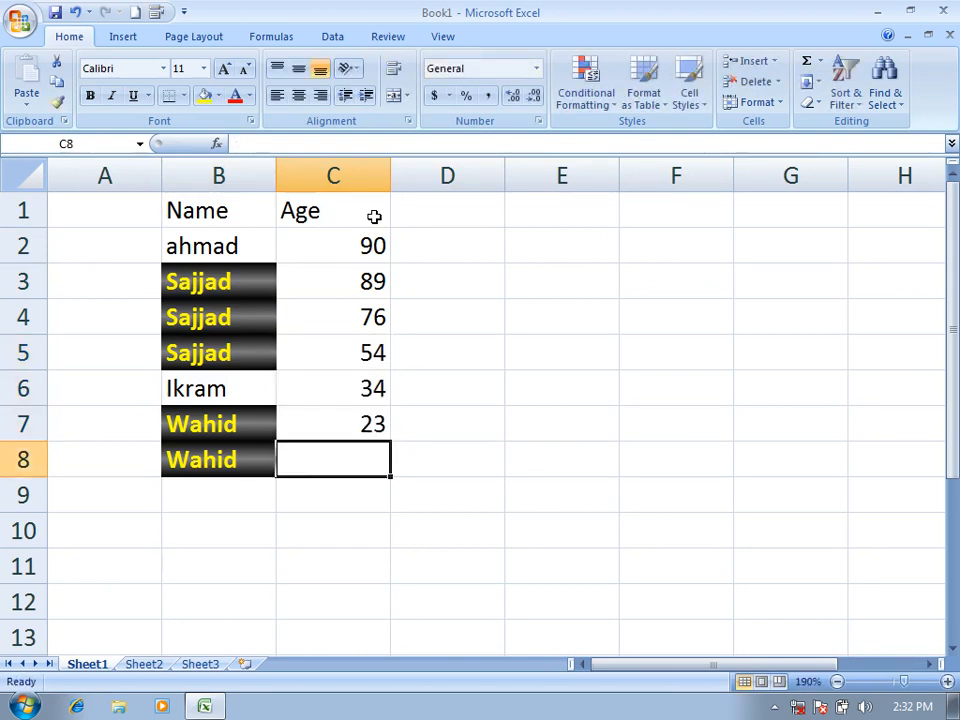
type("64")
key("Return")
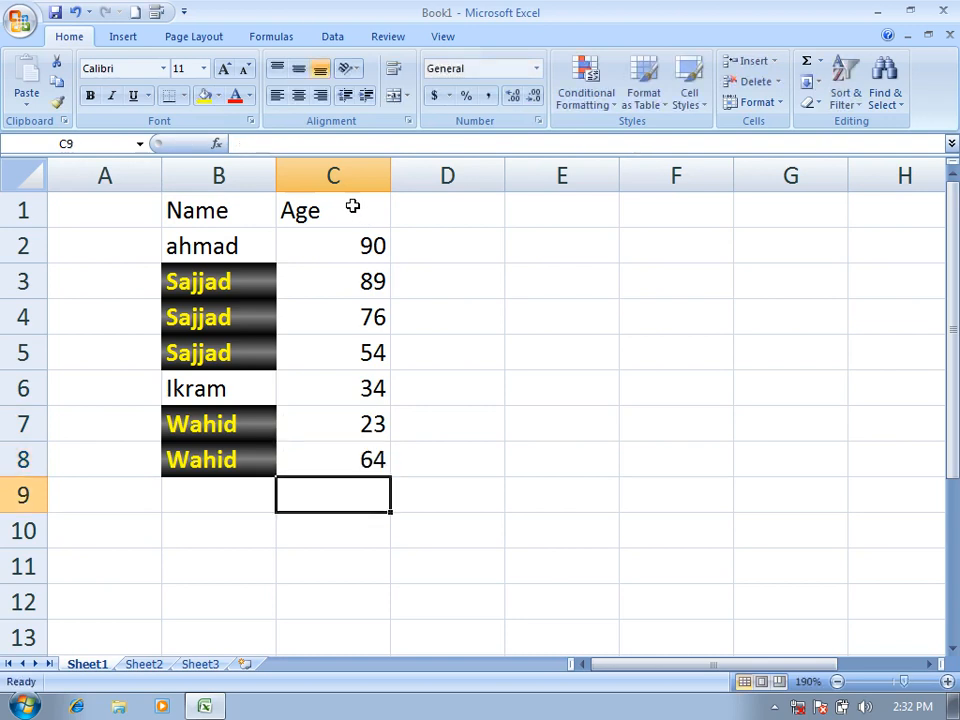
Step: Start a new formatting rule on C2:C8 for cells that contain a value between 20 and 70
left_click_drag(360, 245, 379, 459)
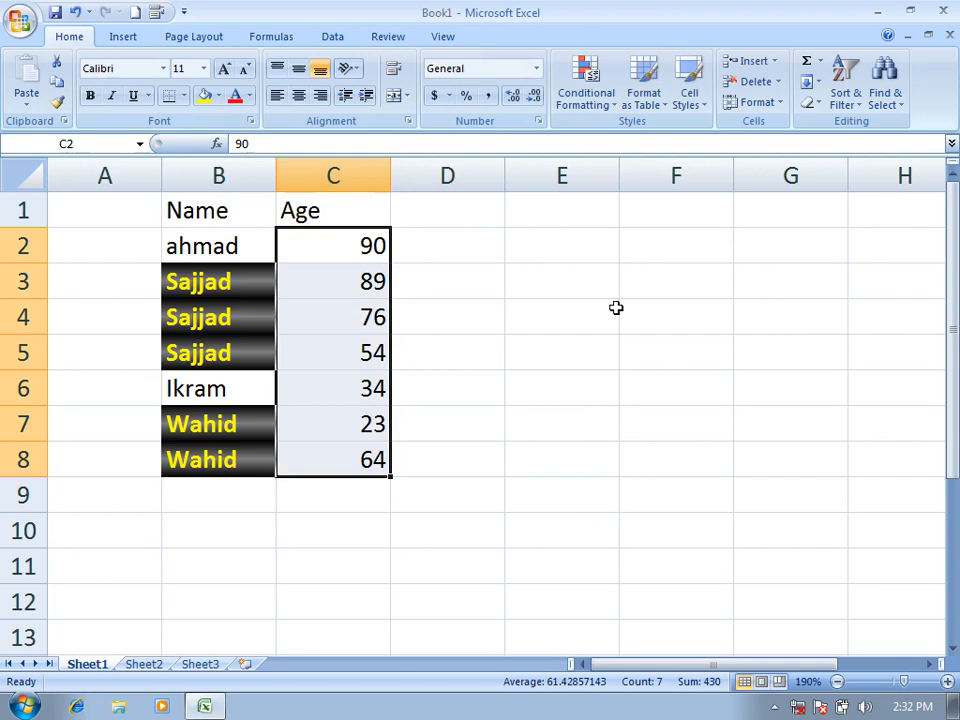
left_click(594, 104)
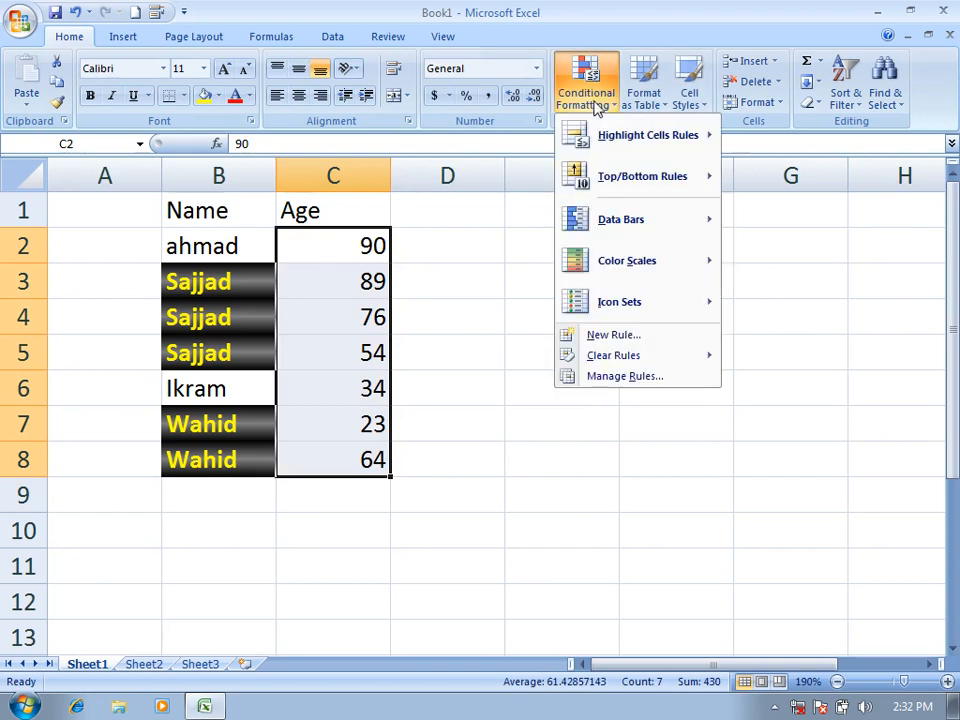
left_click(649, 336)
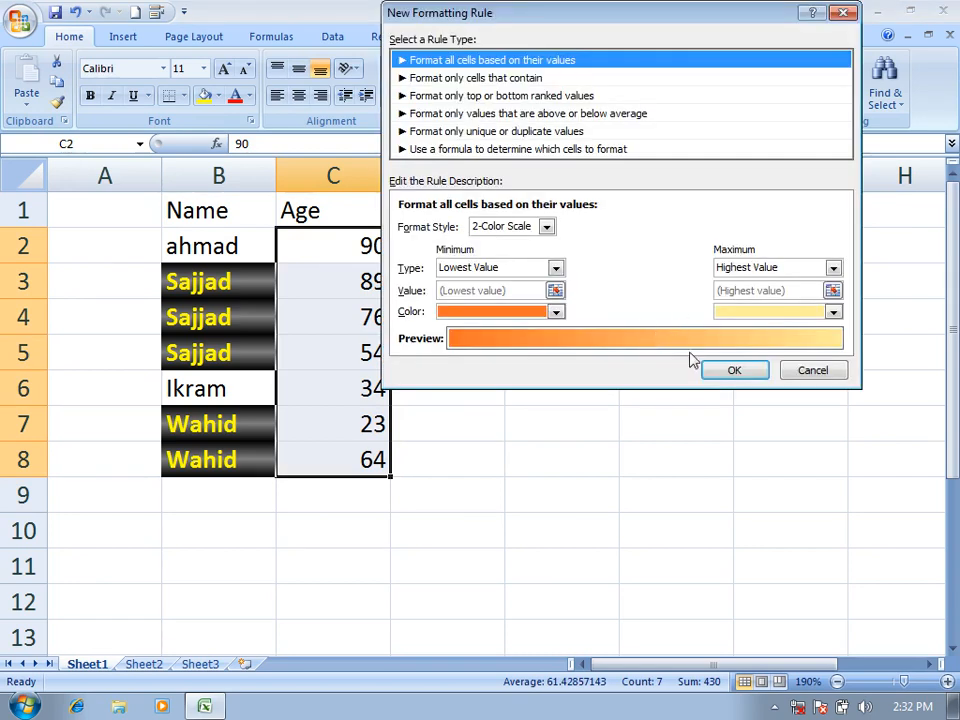
left_click(476, 114)
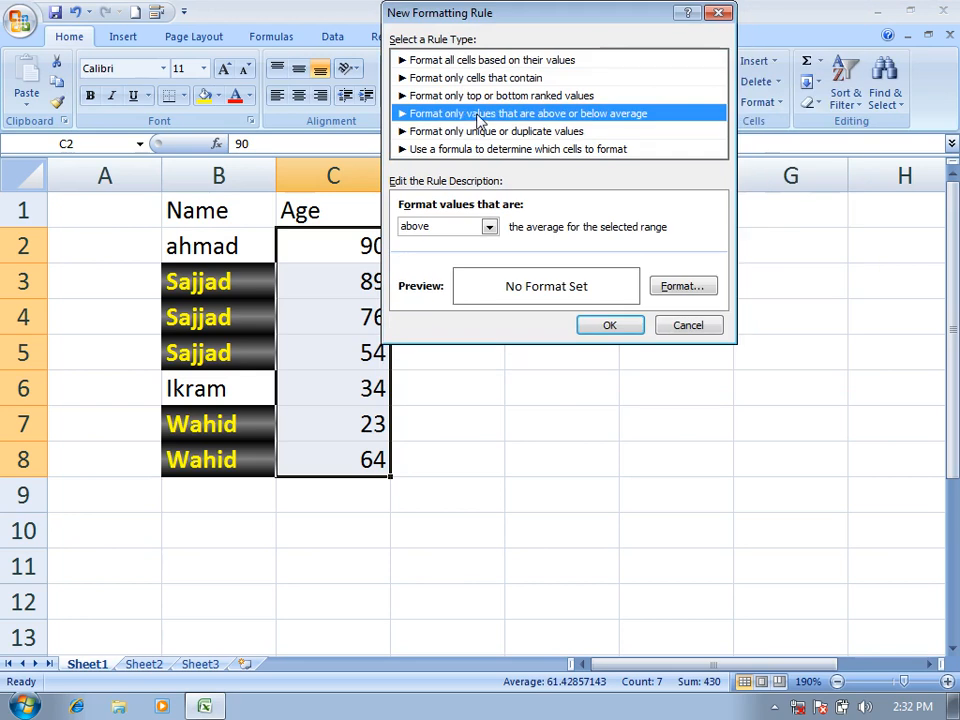
left_click(474, 95)
left_click(475, 79)
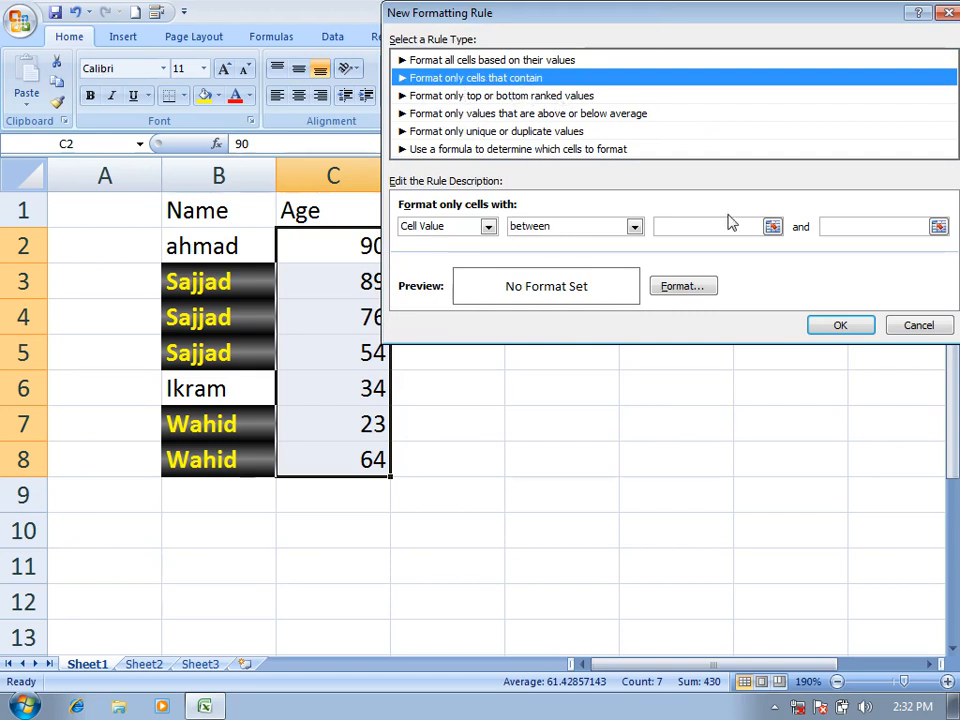
left_click(689, 225)
type("20")
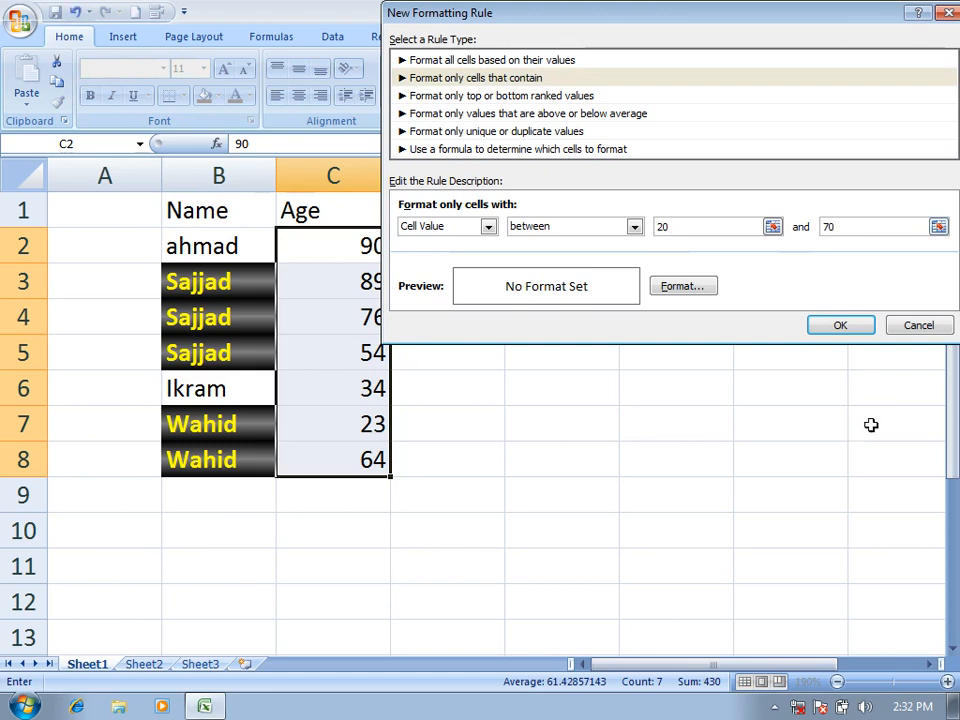
Step: Give the age rule's format a bold font in light green
left_click(700, 297)
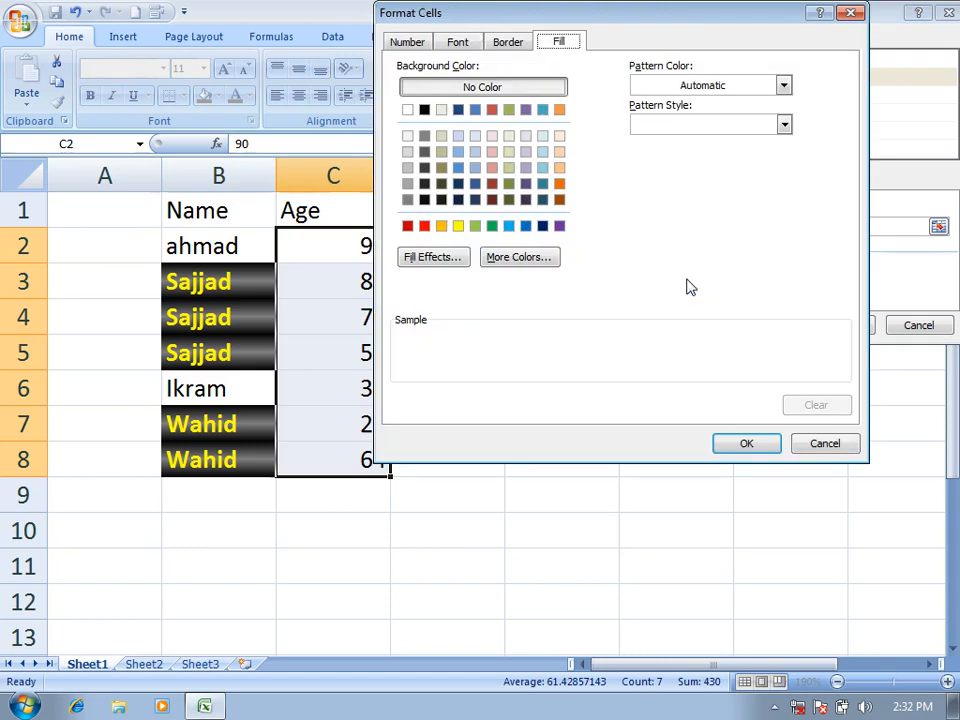
left_click(458, 43)
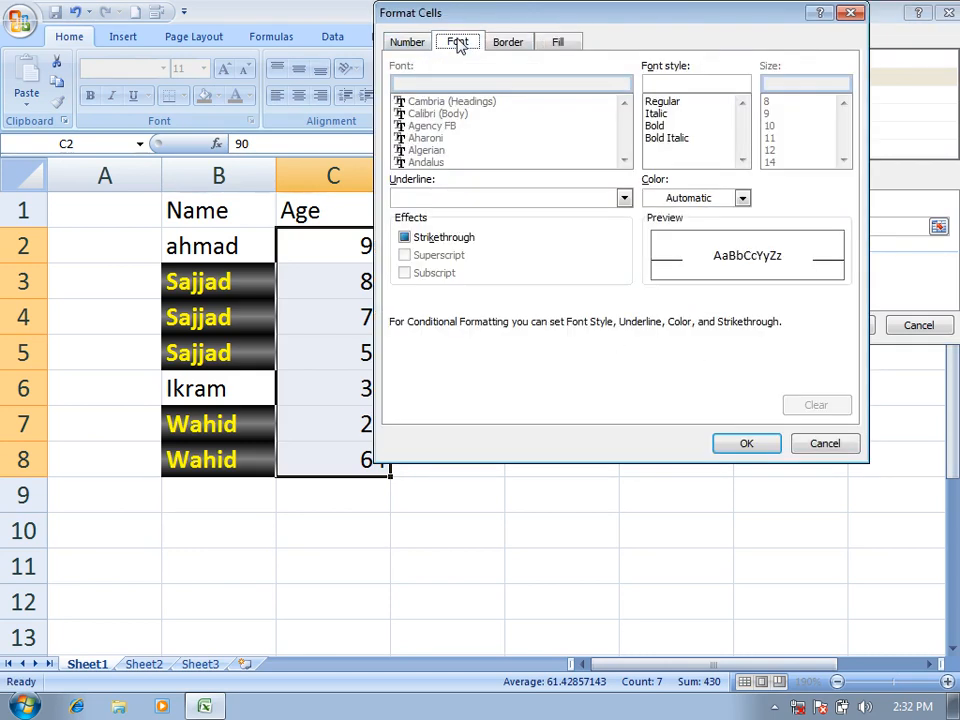
left_click(658, 126)
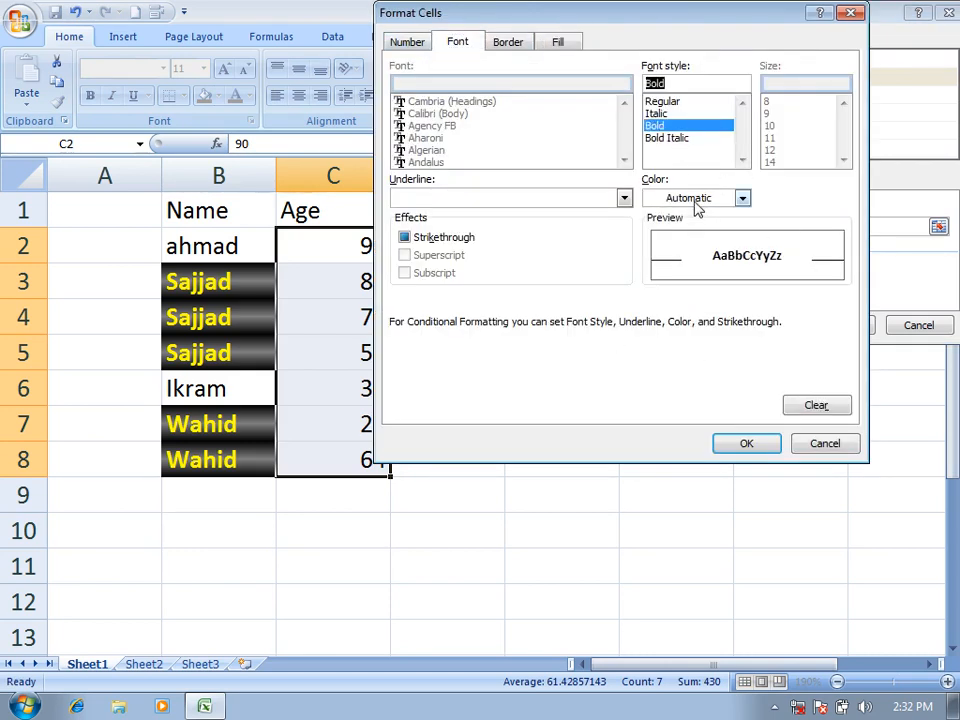
left_click(697, 200)
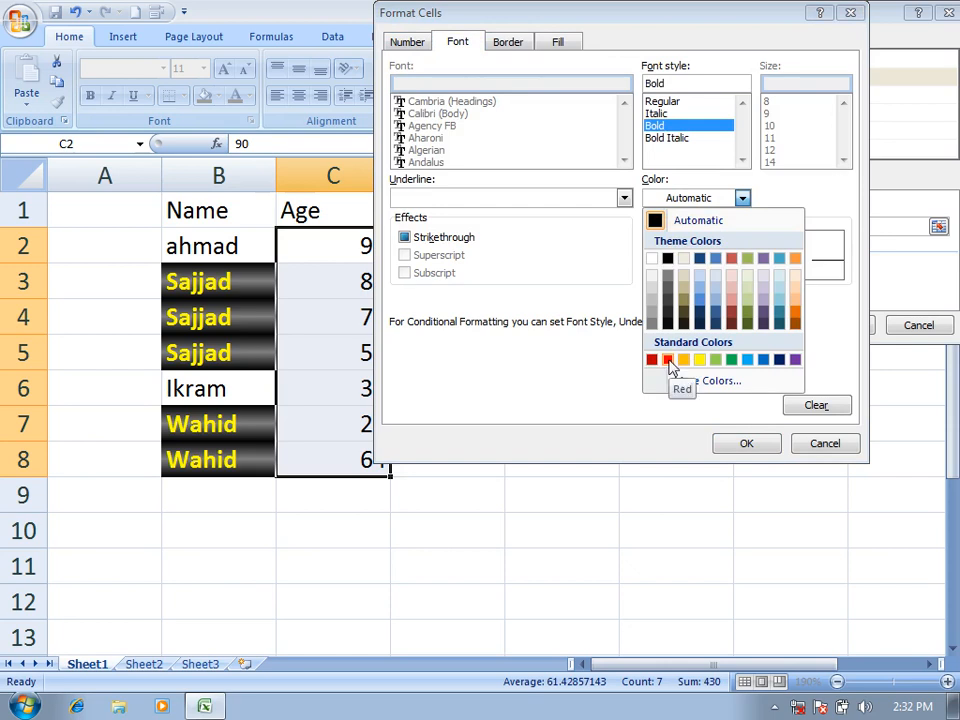
left_click(716, 360)
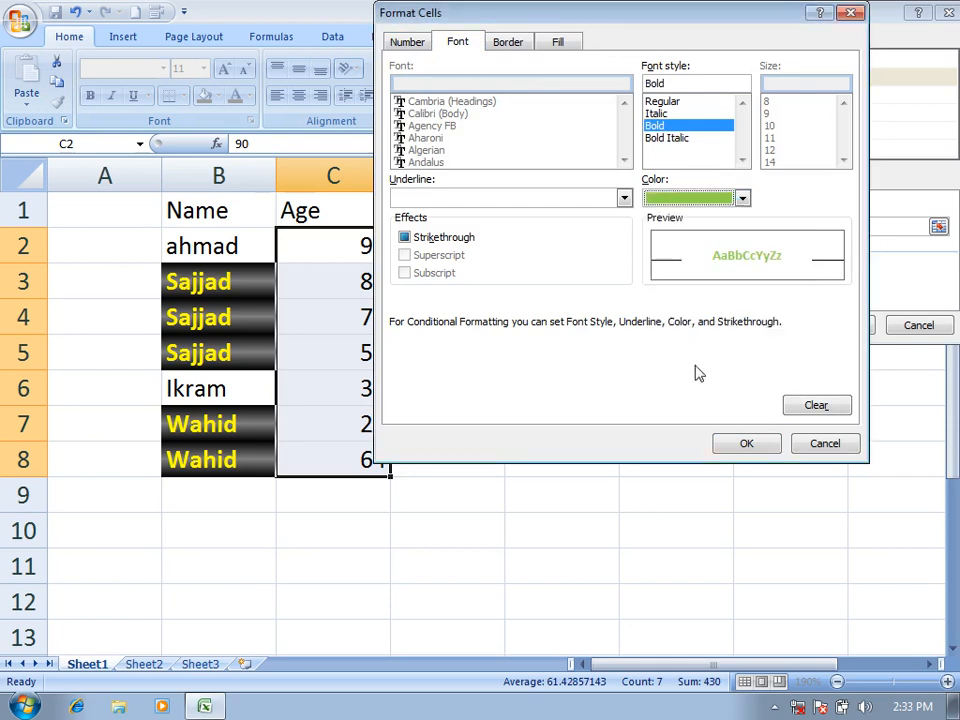
Step: Set the age rule's fill to a horizontal black and blue gradient with the blue band in the middle, and apply the rule
left_click(509, 43)
left_click(560, 44)
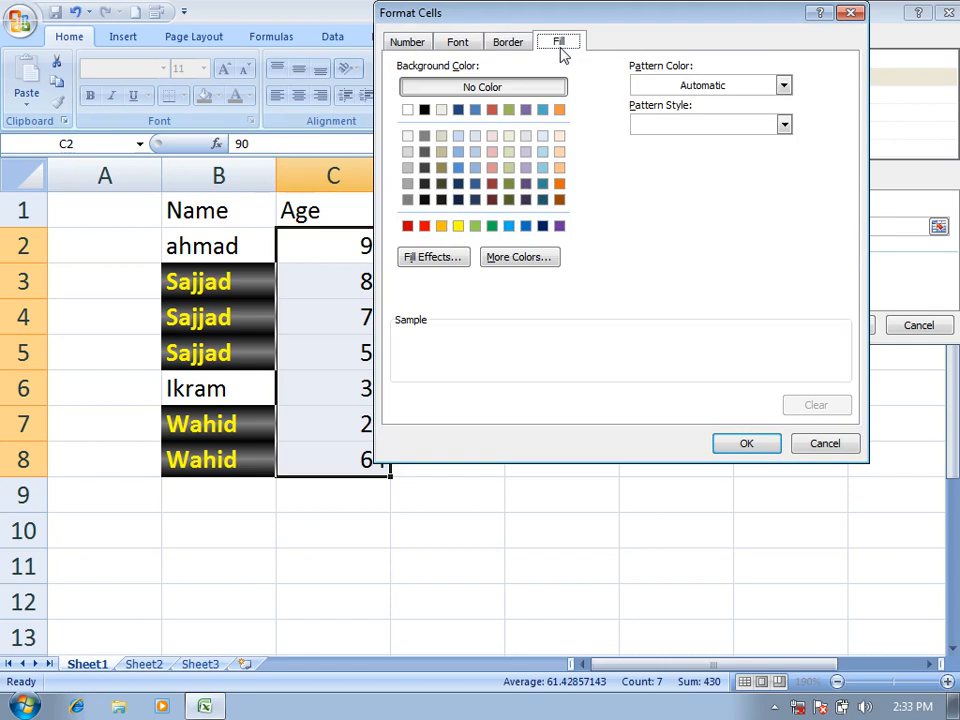
left_click(466, 259)
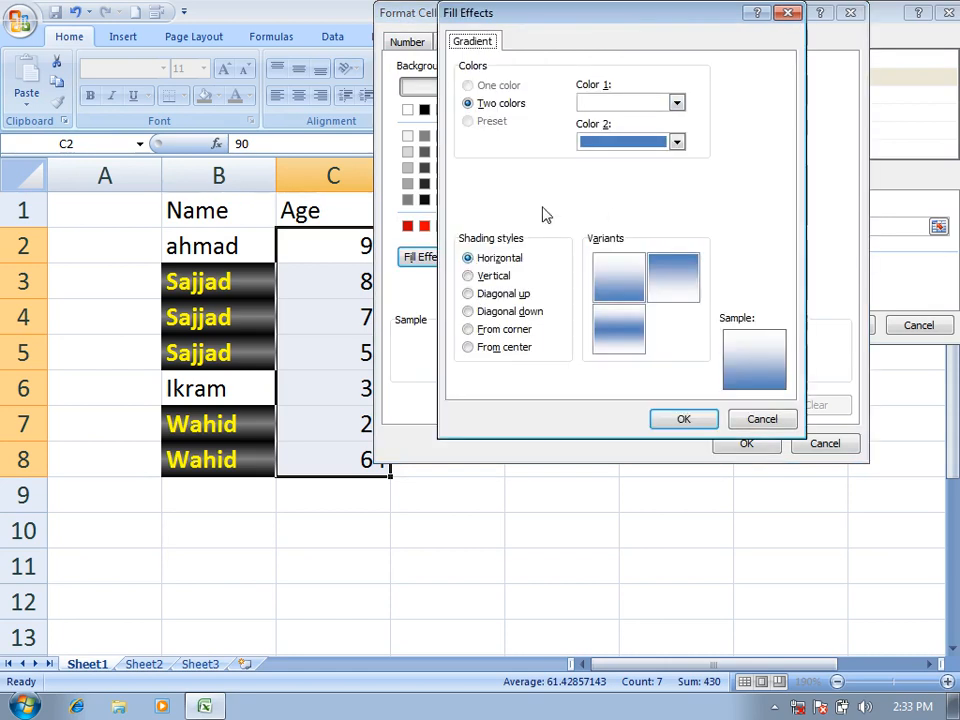
left_click(677, 102)
left_click(602, 141)
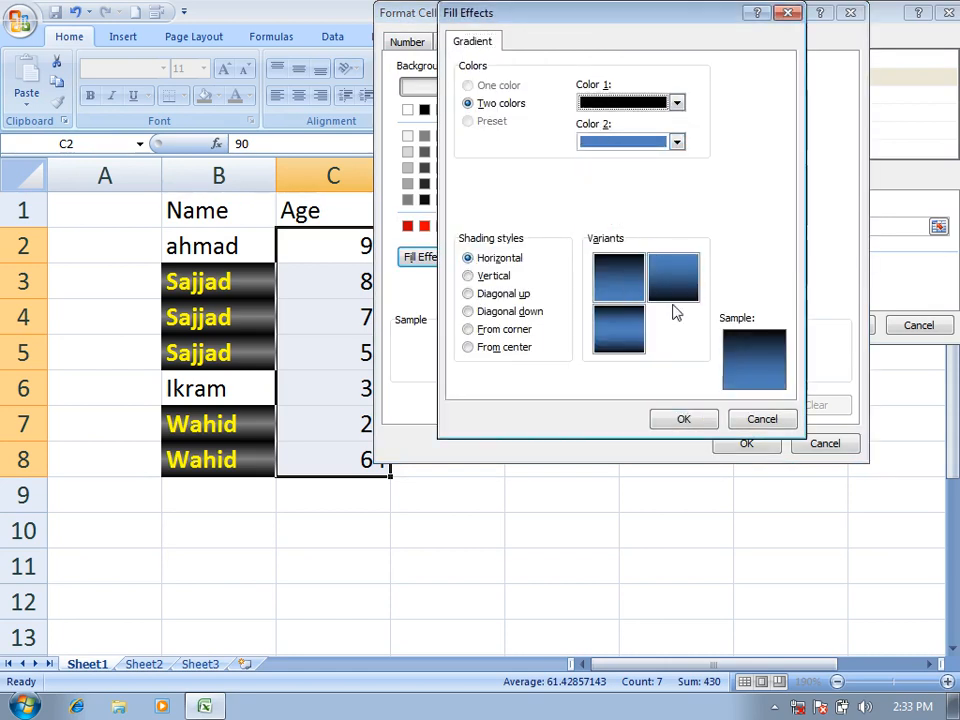
left_click(621, 331)
left_click(683, 419)
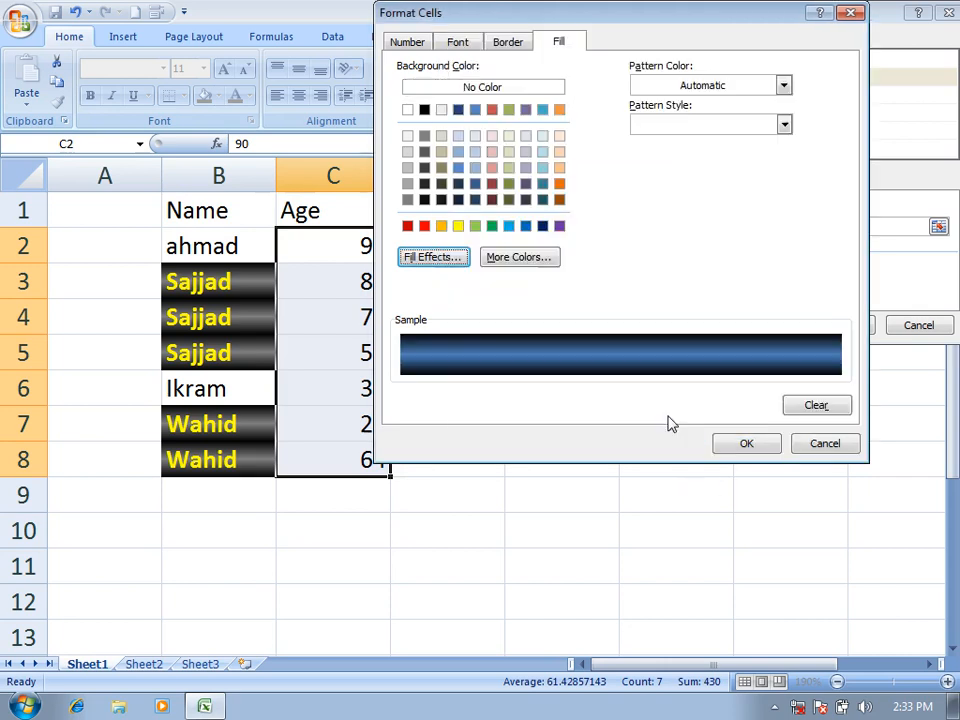
left_click(745, 445)
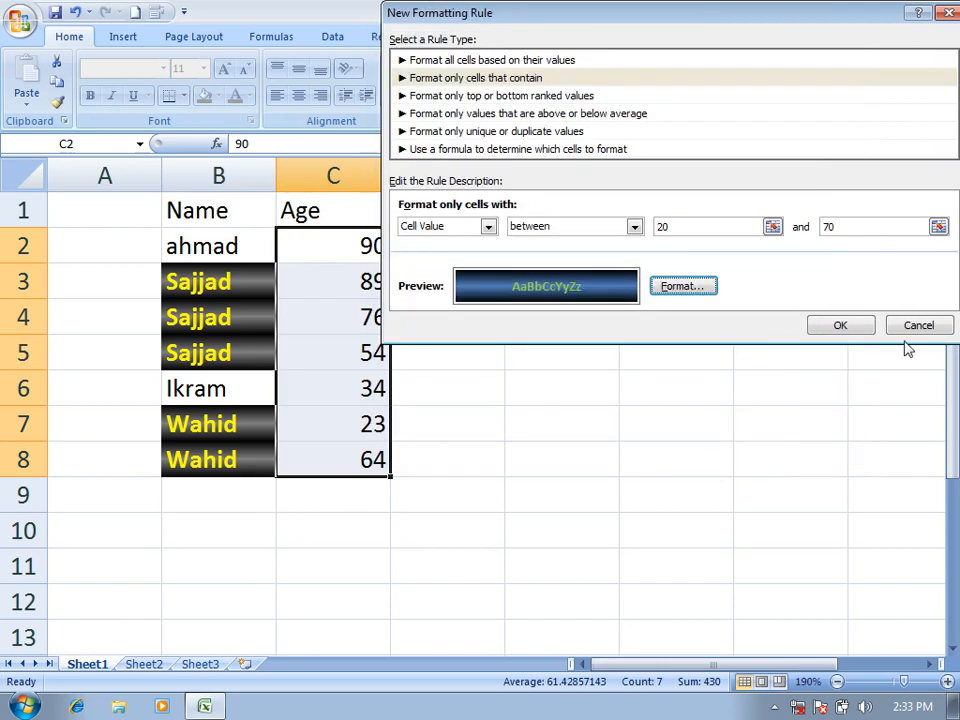
left_click(838, 327)
left_click(561, 313)
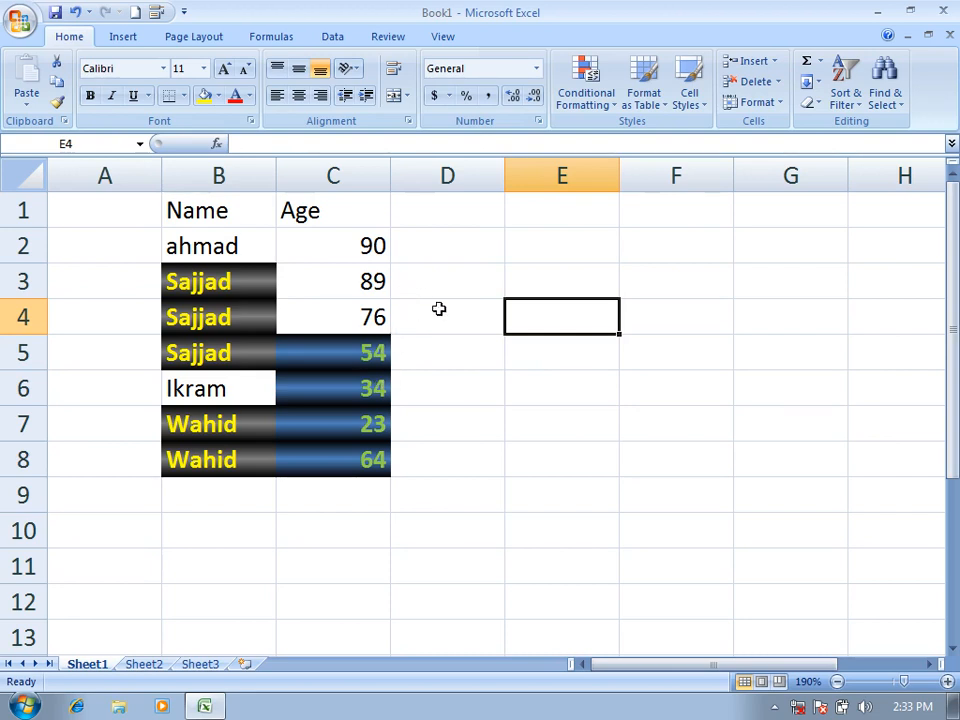
Step: Open the rules manager for the names in B2:B8 and turn on Stop If True for the Duplicate Values rule
left_click_drag(206, 248, 219, 459)
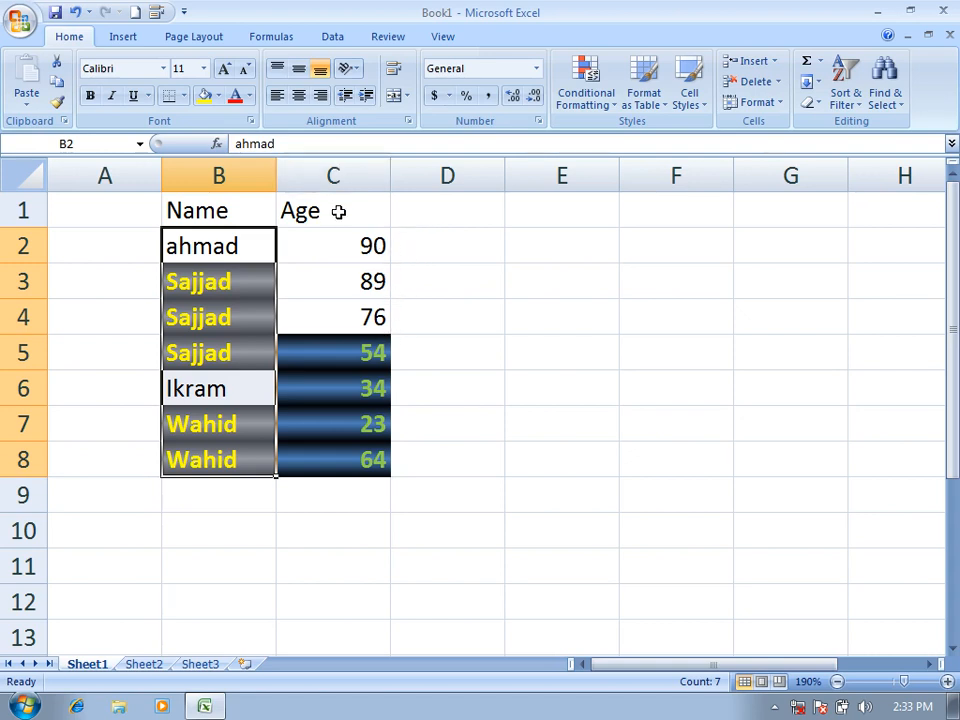
left_click(595, 92)
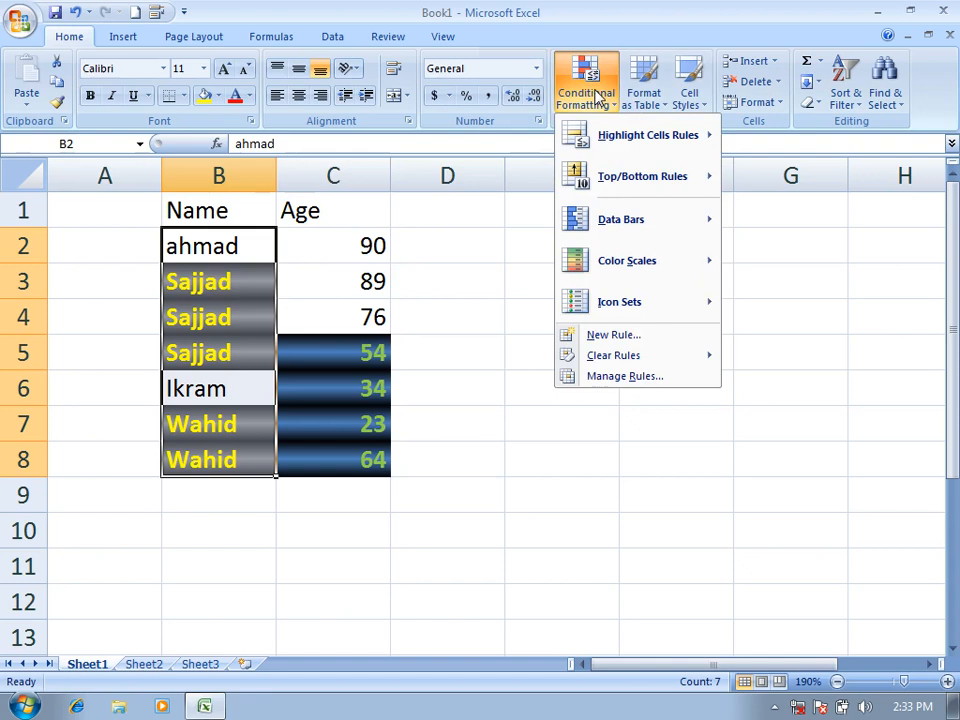
mouse_move(680, 355)
left_click(609, 378)
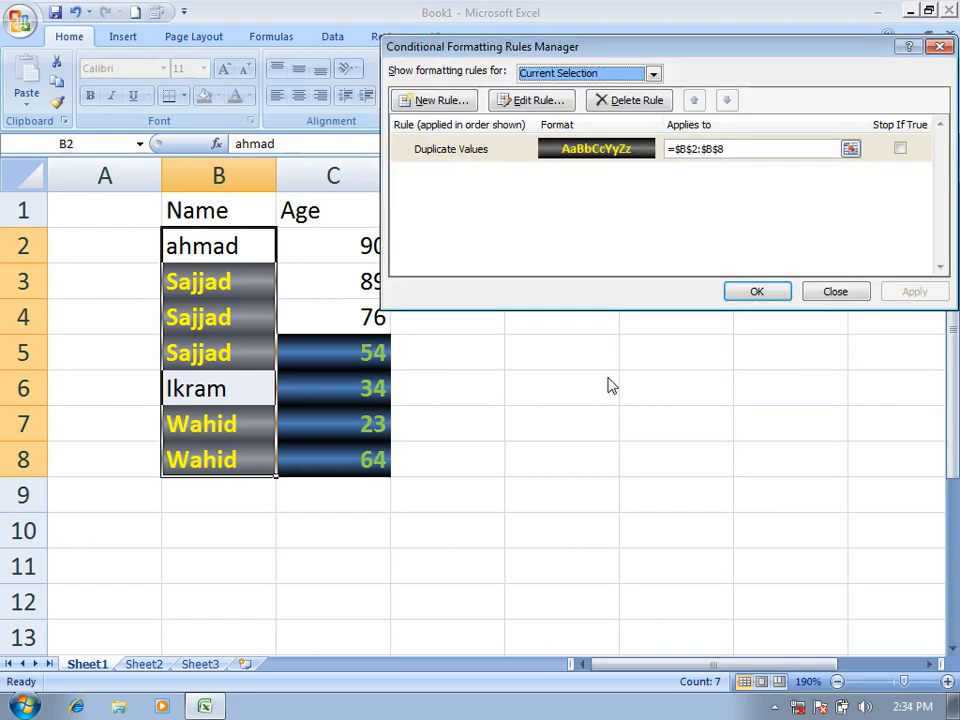
left_click(900, 148)
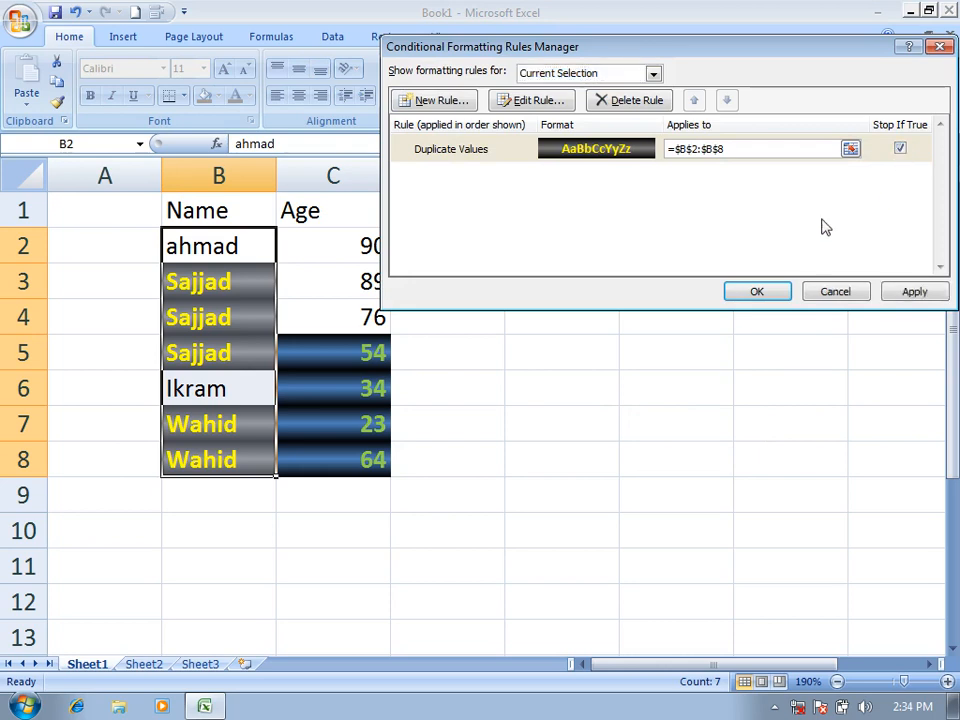
Step: Edit the B2:B8 name rule to format unique values and apply it
left_click(534, 101)
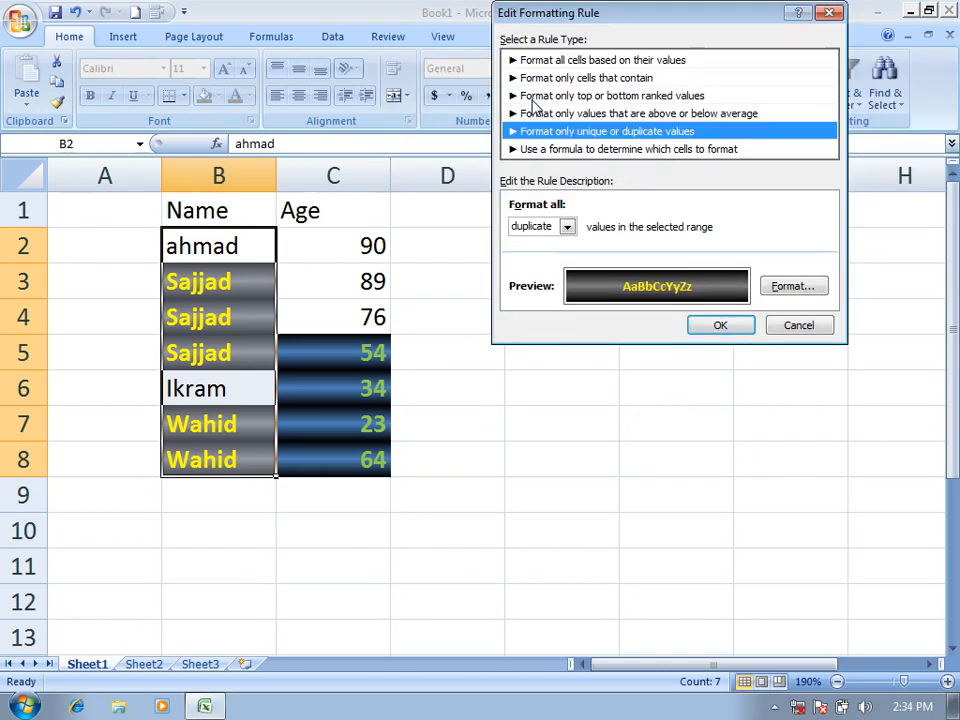
left_click(528, 225)
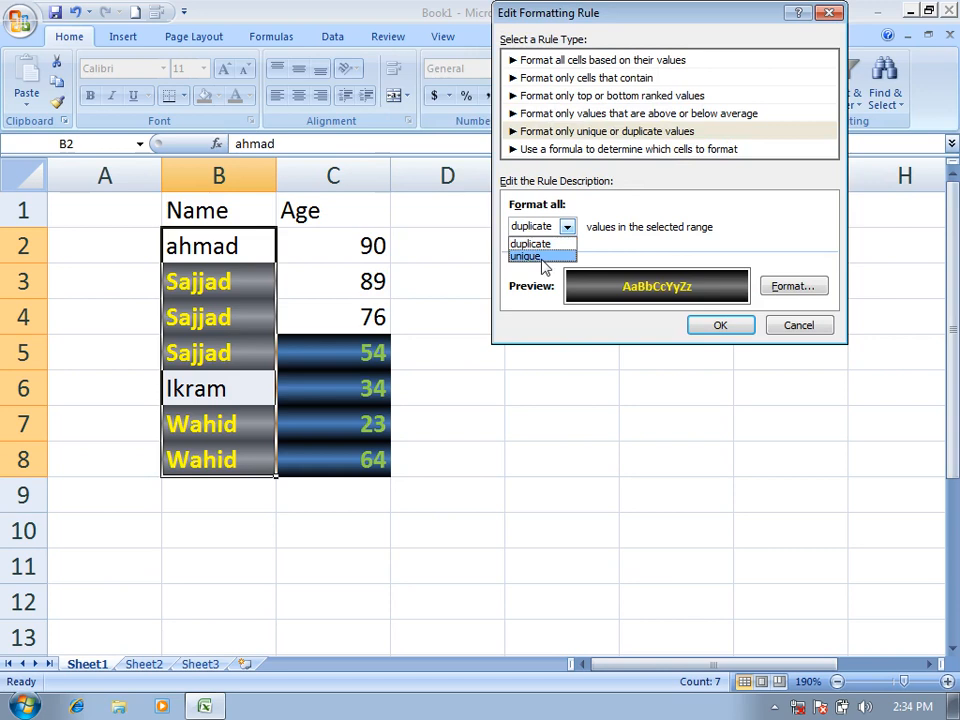
left_click(530, 256)
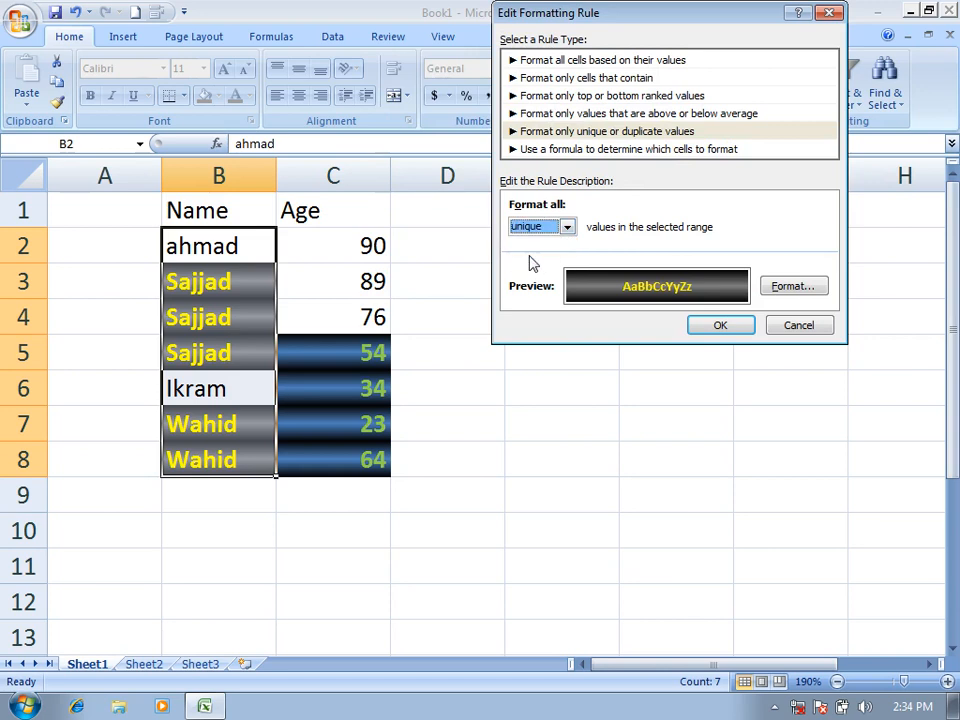
left_click(719, 327)
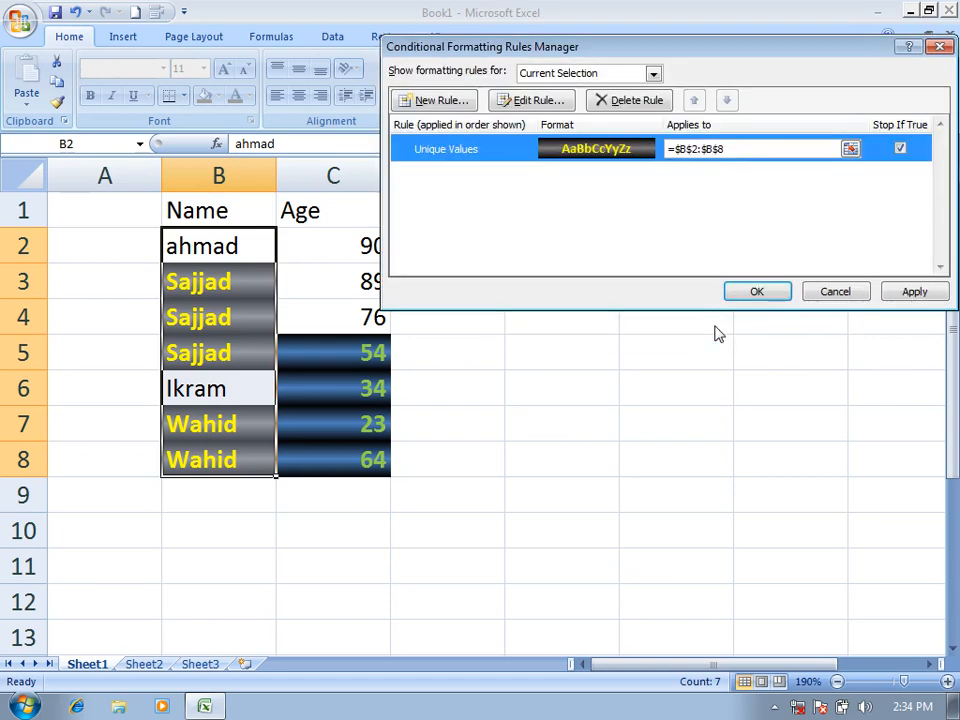
left_click(757, 292)
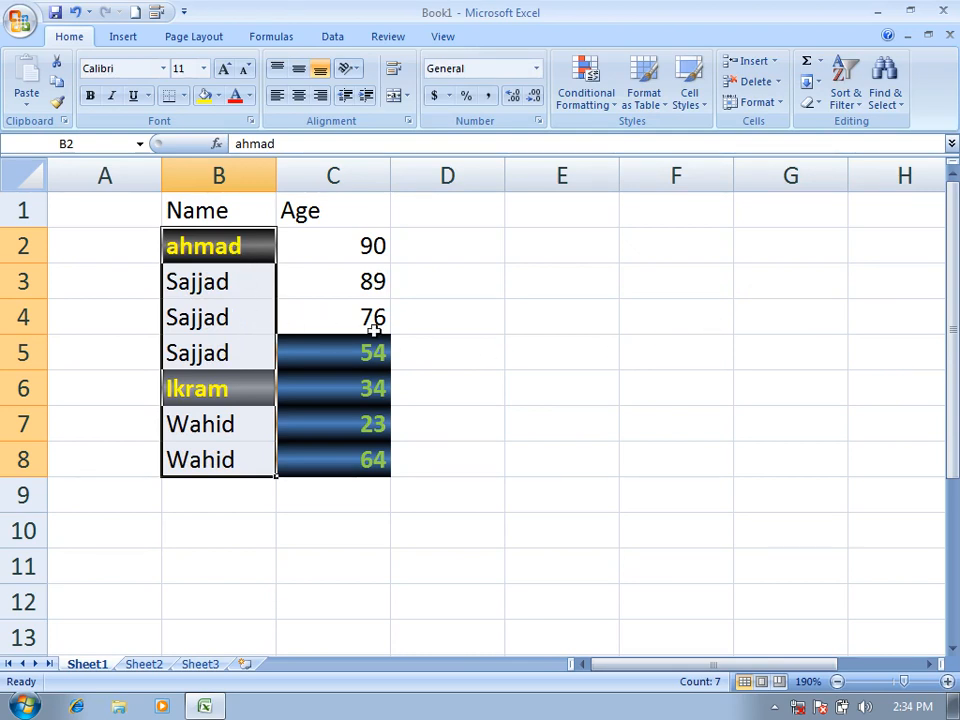
Step: Set the B2:B8 name rule back to formatting duplicate values and apply it
left_click(602, 106)
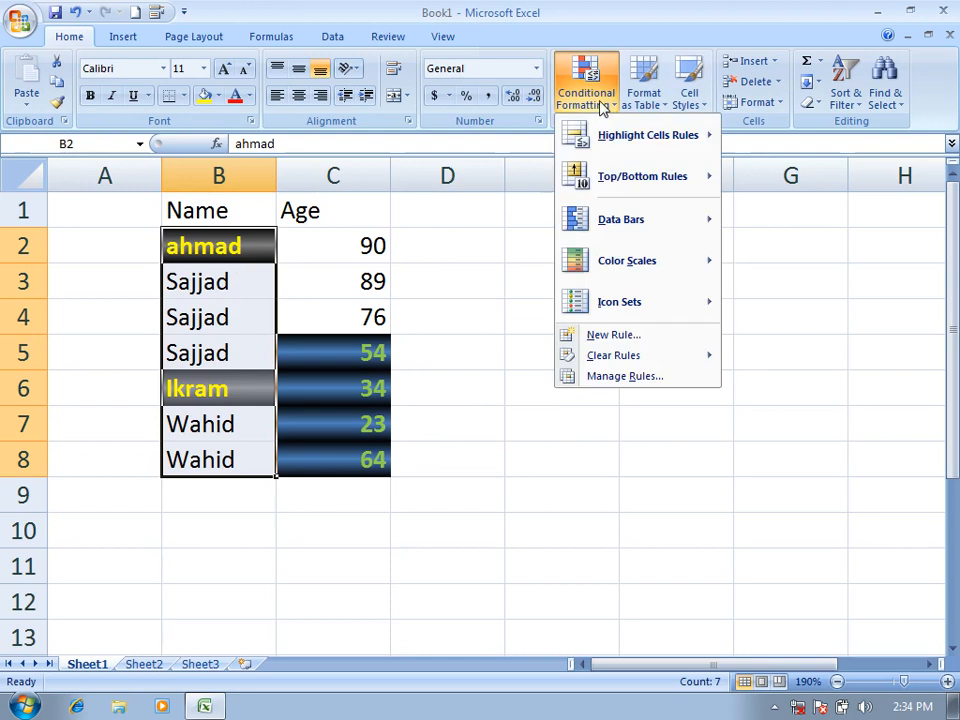
left_click(632, 385)
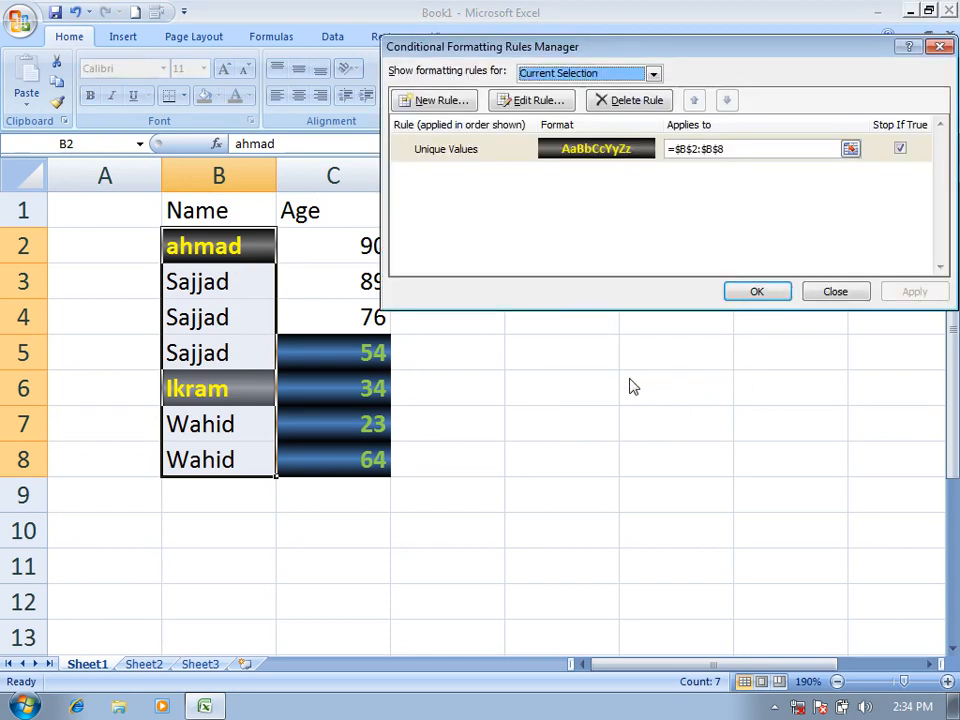
left_click(538, 101)
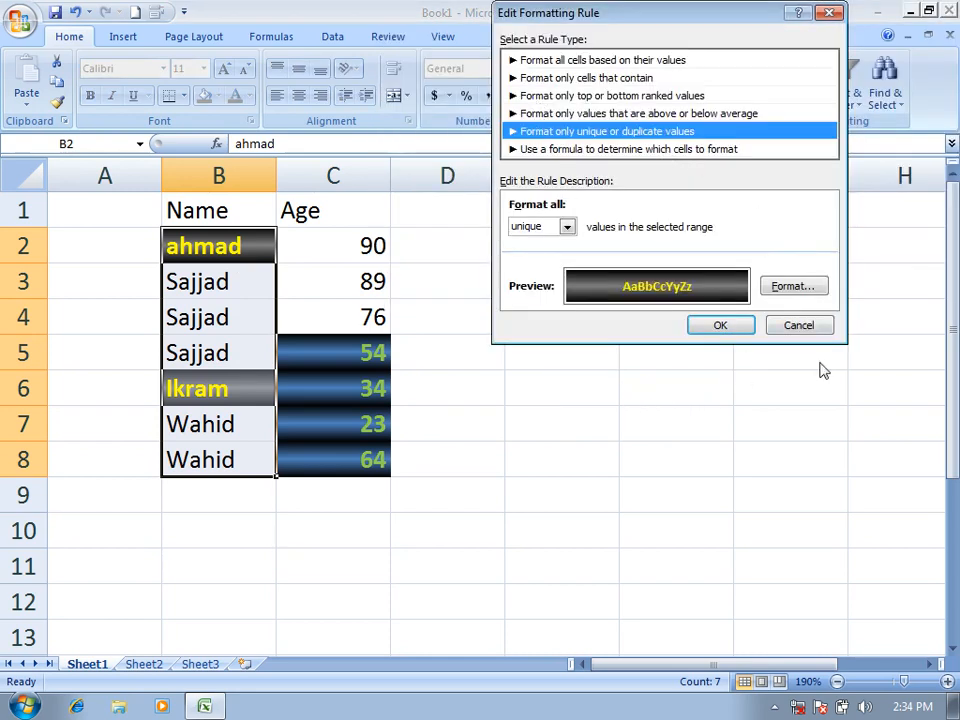
left_click(540, 228)
left_click(533, 244)
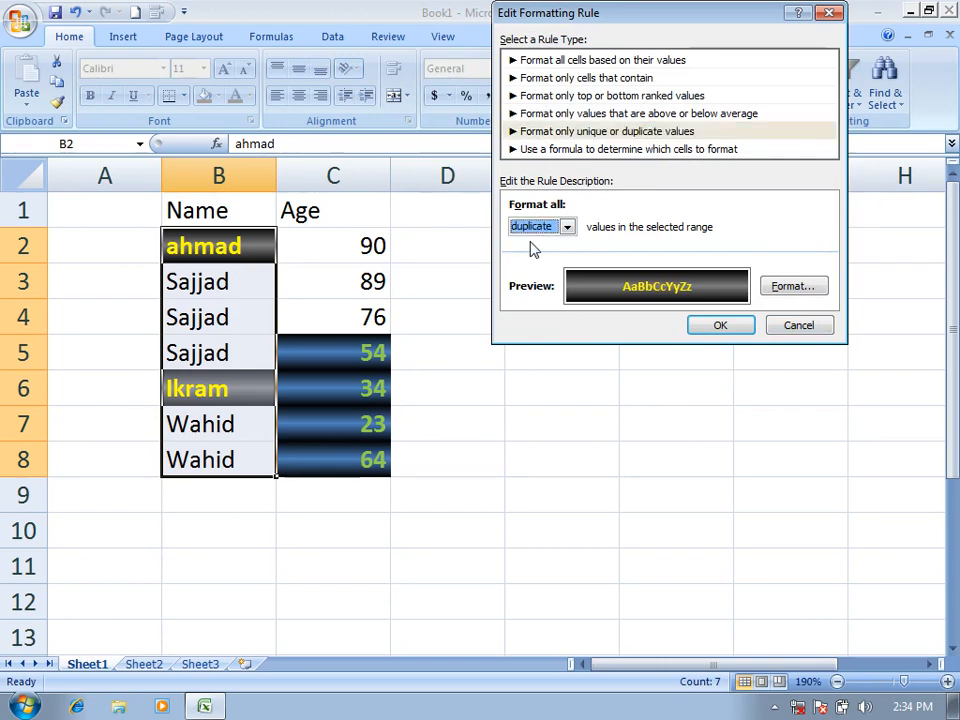
left_click(716, 326)
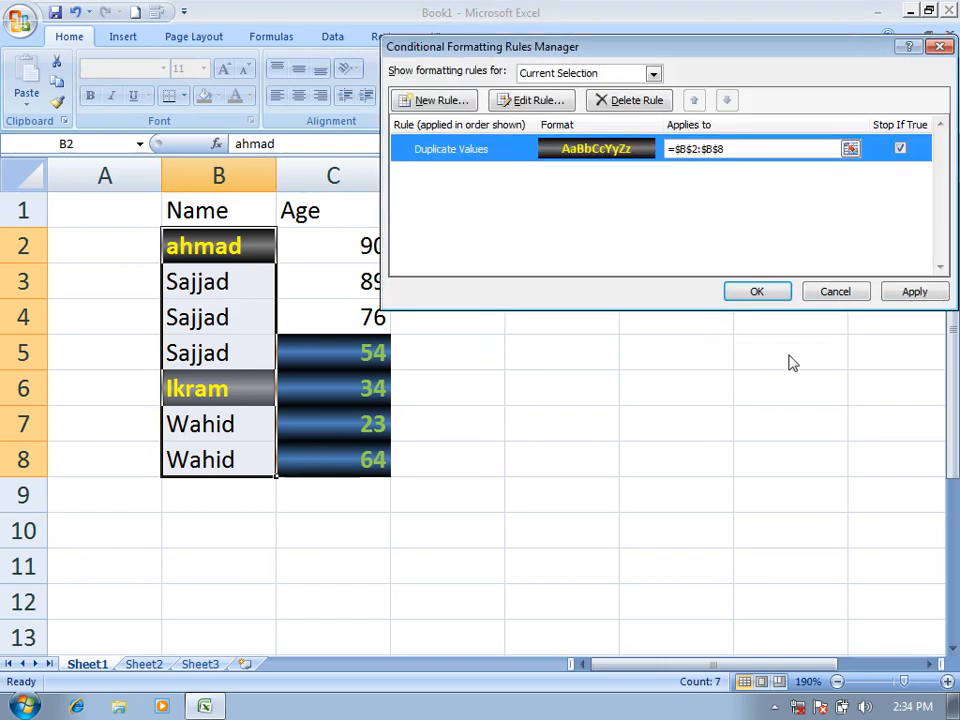
left_click(757, 291)
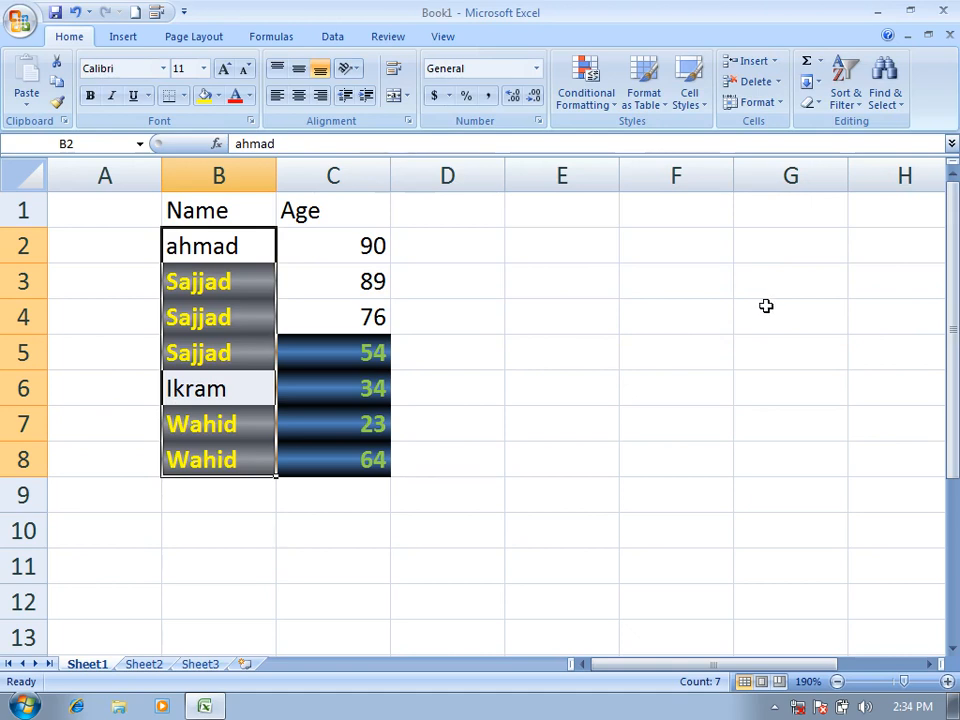
Step: Open the conditional formatting rules manager and show the rules for This Worksheet
left_click(586, 100)
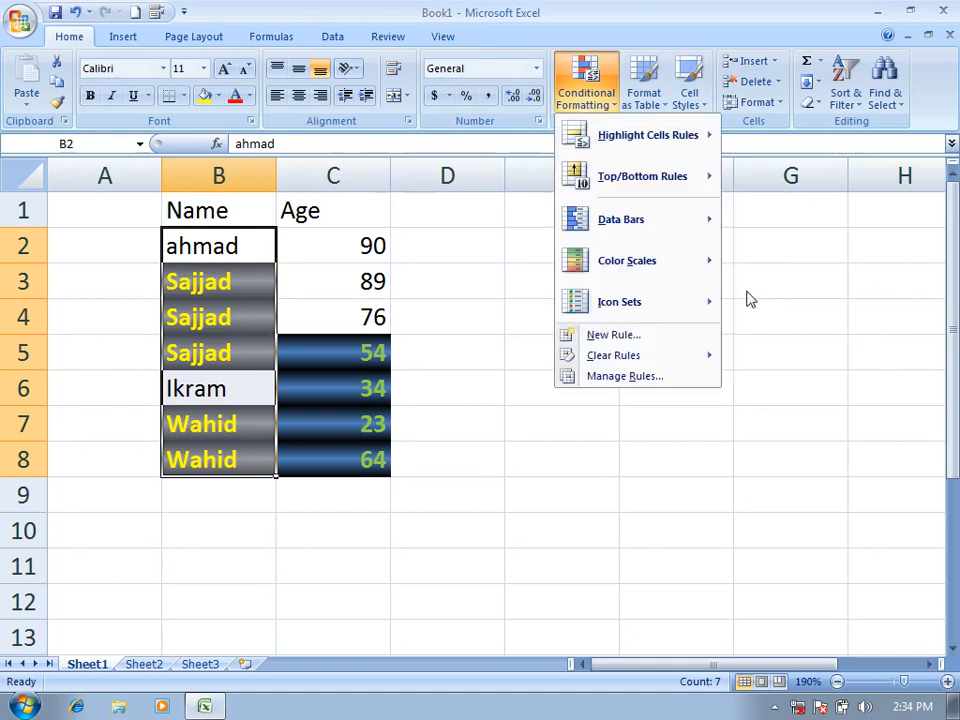
left_click(638, 378)
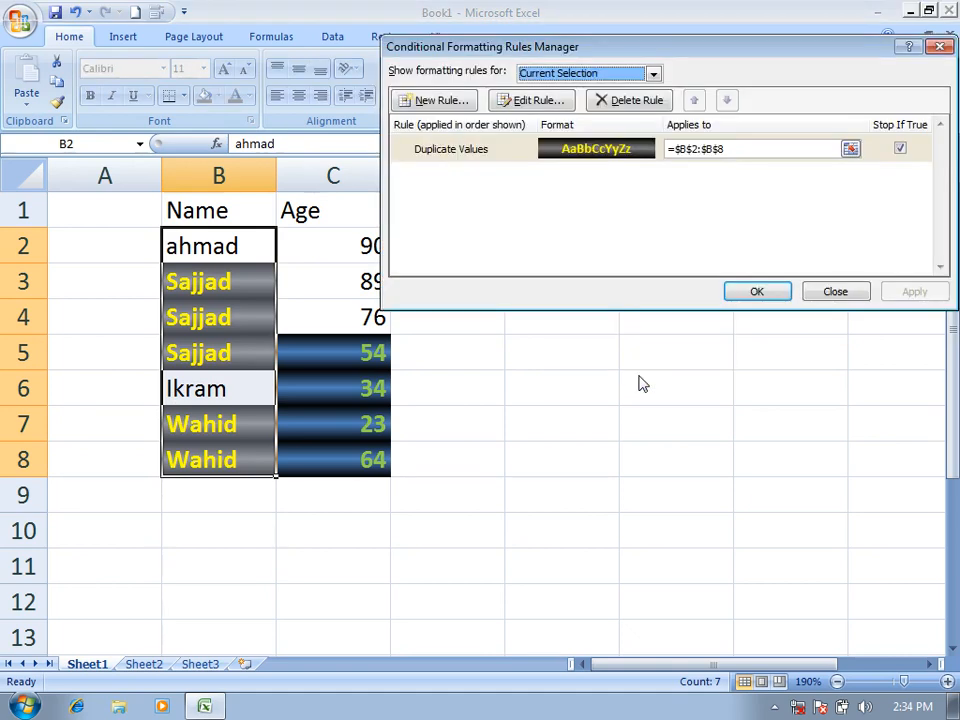
left_click(562, 75)
left_click(583, 104)
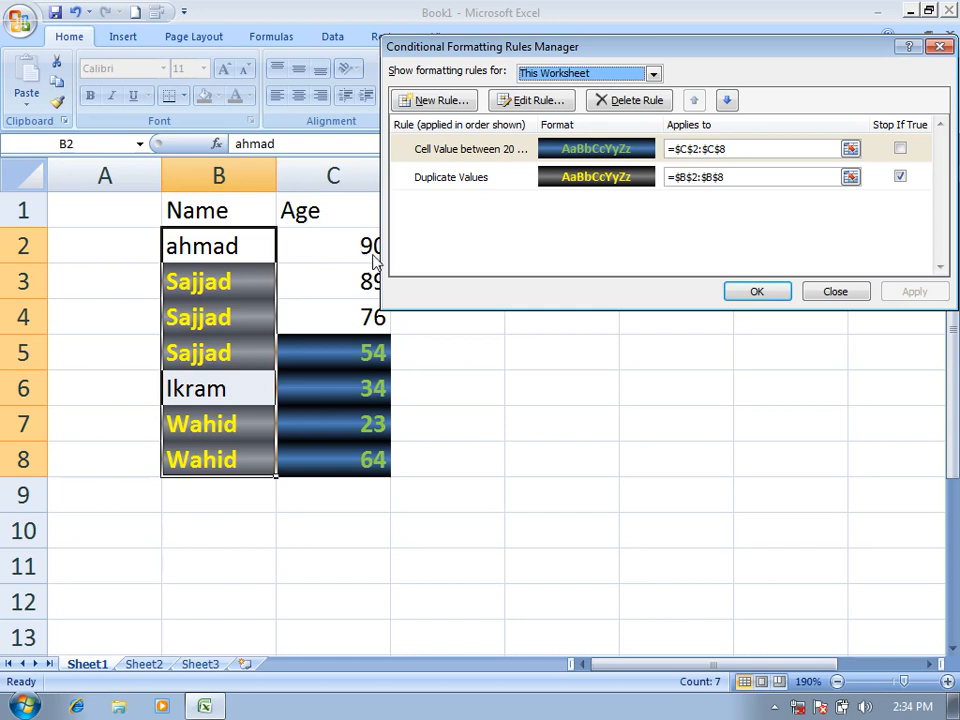
left_click(440, 102)
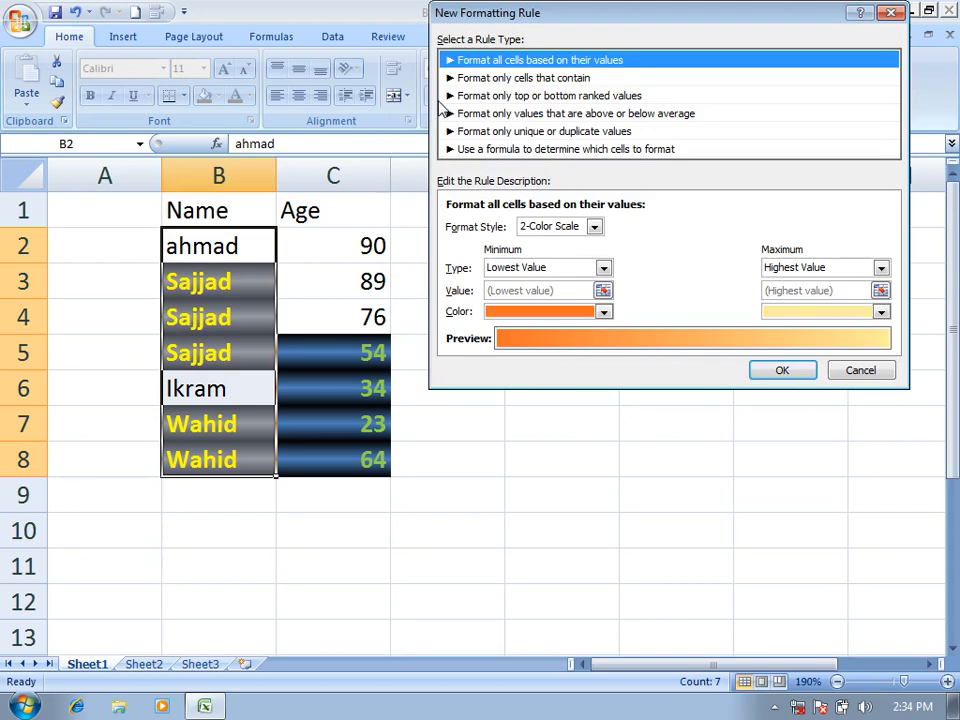
left_click(853, 373)
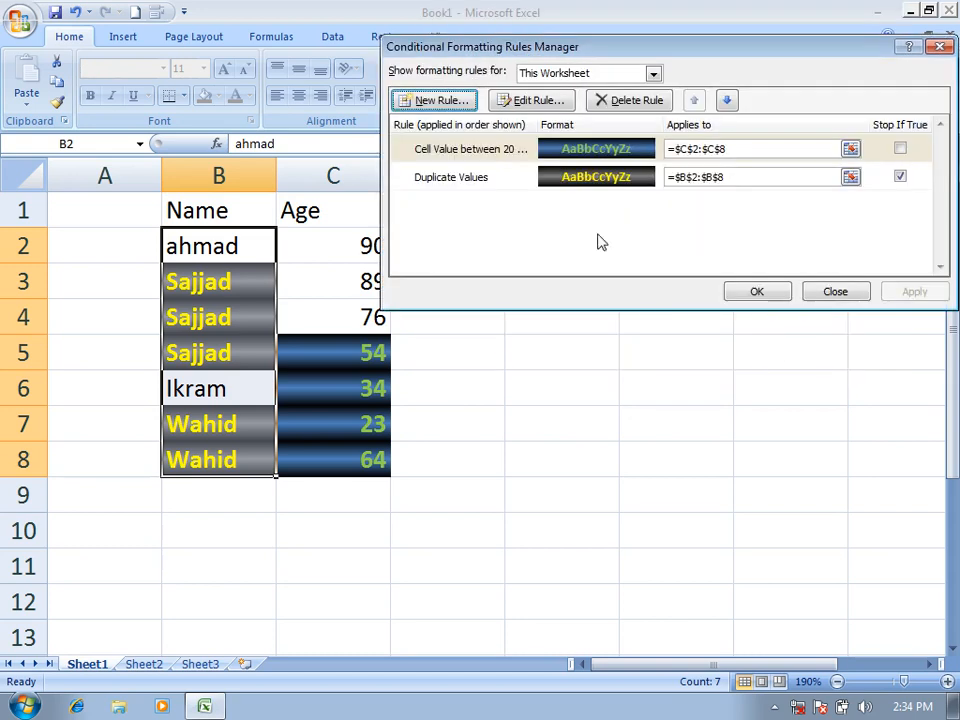
left_click(529, 100)
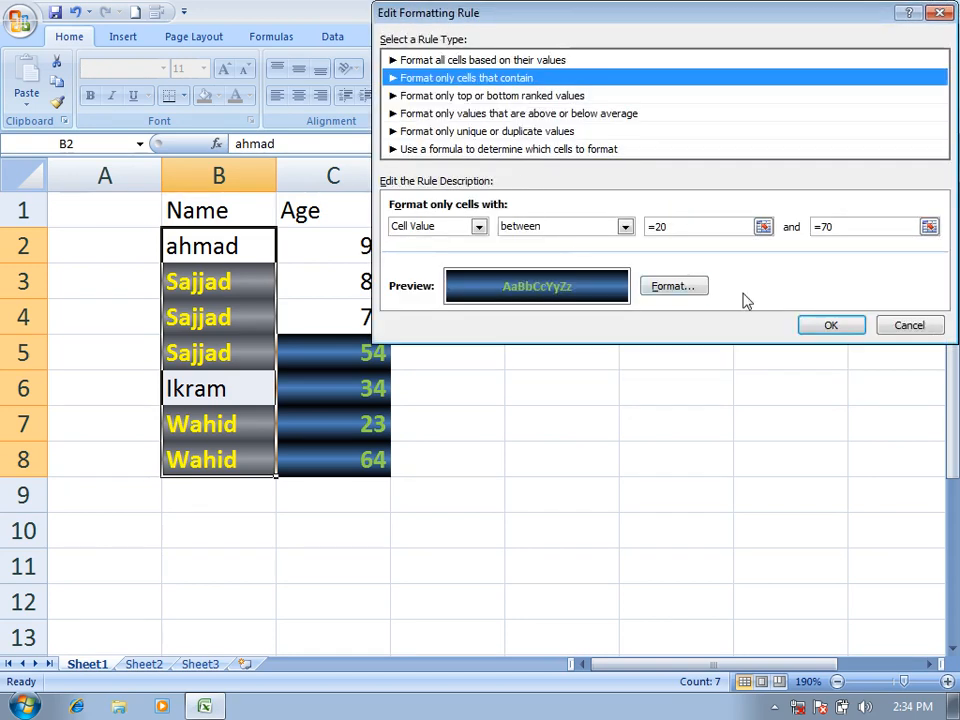
left_click(906, 326)
Step: Delete the rule for ages between 20 and 70 on C2:C8, apply the deletion, and close the rules manager
left_click(628, 105)
left_click(912, 296)
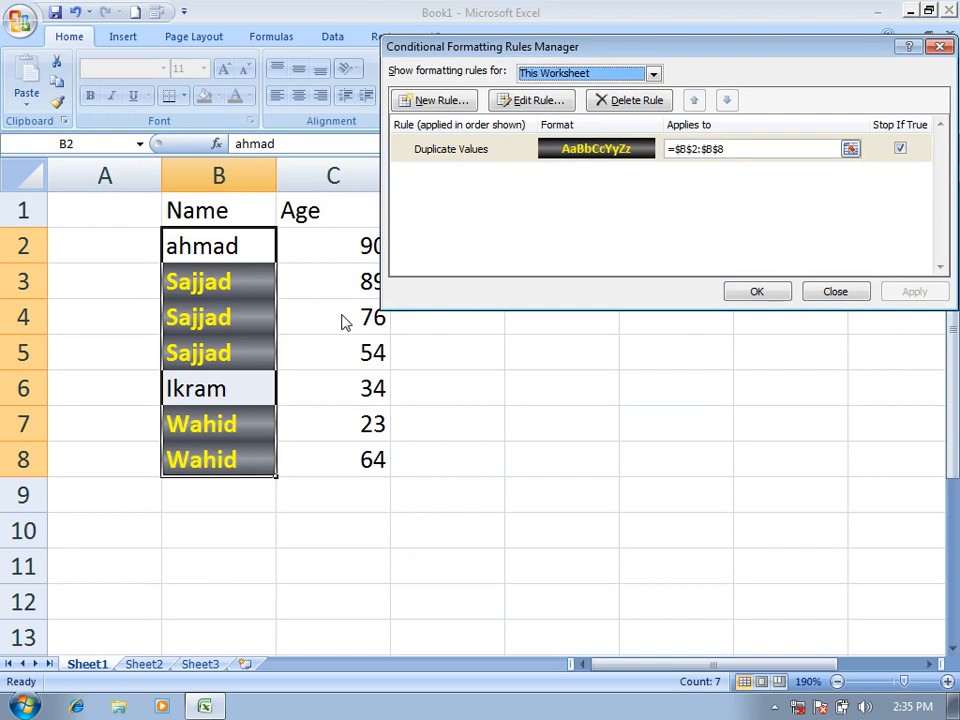
left_click(433, 101)
left_click(848, 371)
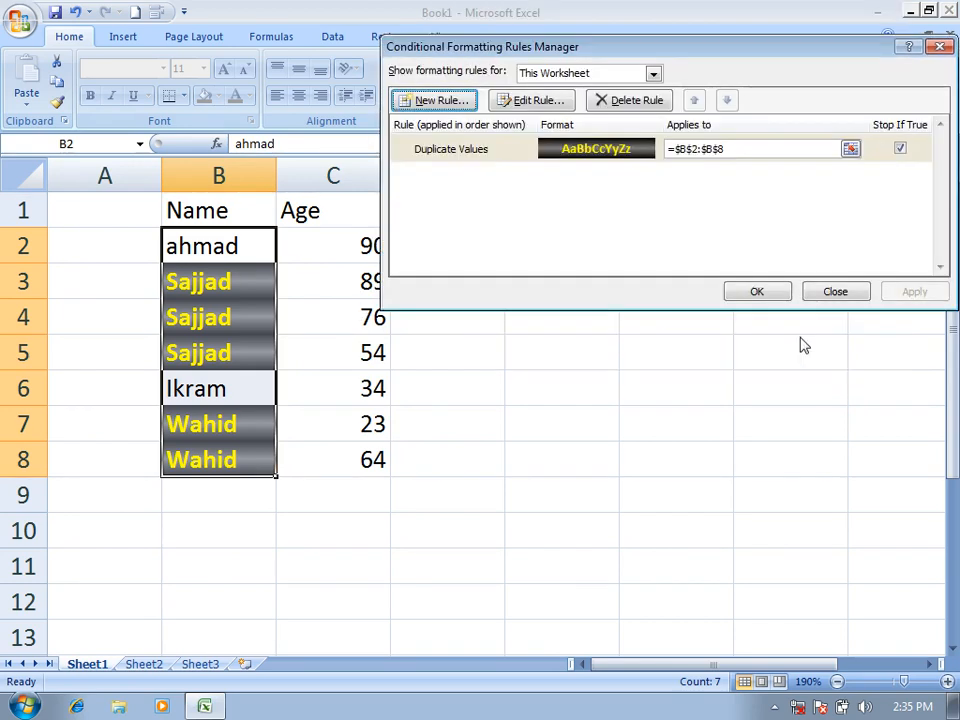
left_click(583, 155)
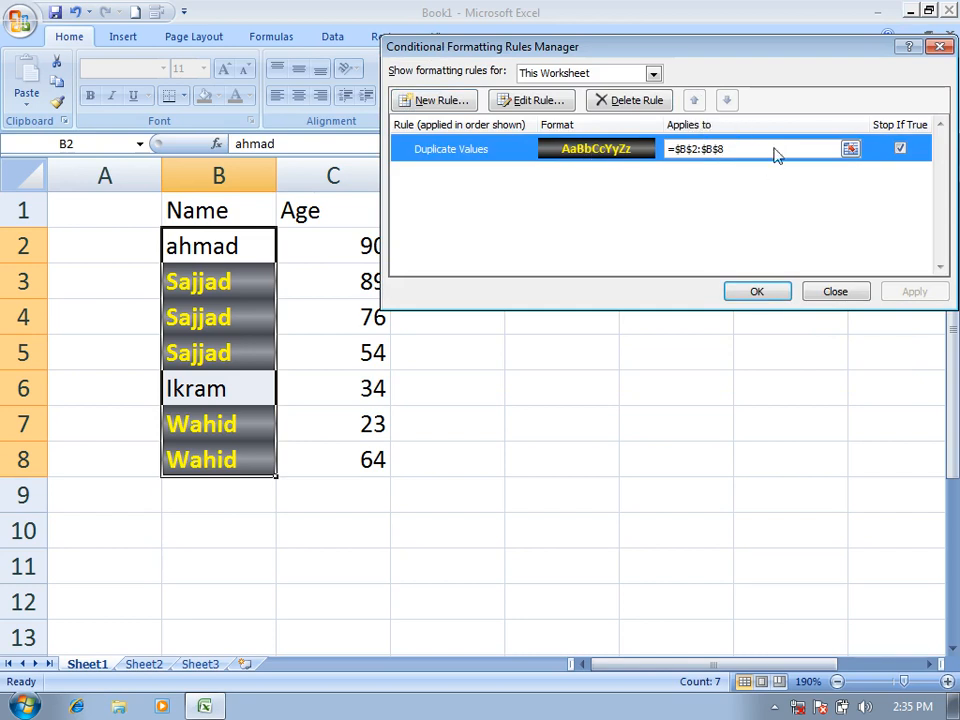
left_click(830, 291)
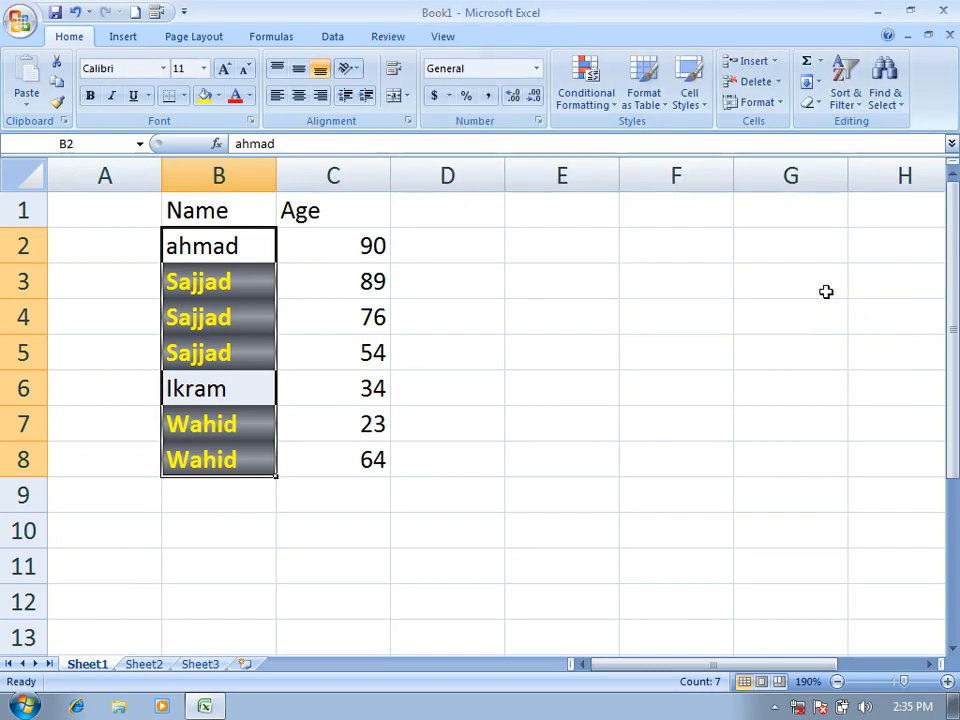
Step: Examine the new-rule type that uses a formula to determine which cells to format, and look over the top/bottom and icon set presets
left_click(588, 95)
left_click(645, 337)
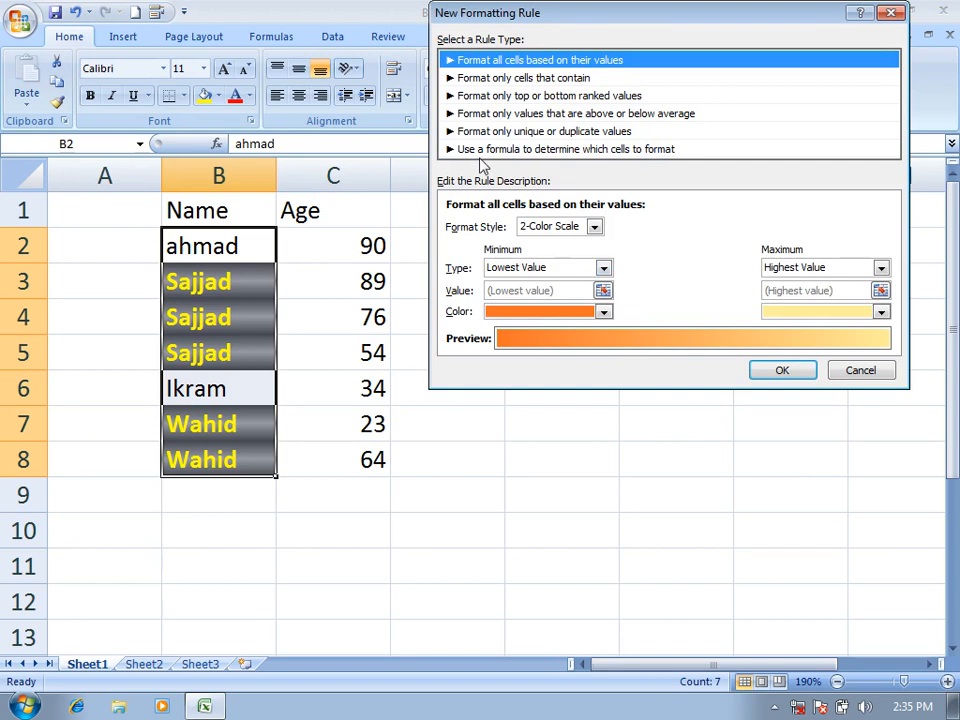
left_click(489, 150)
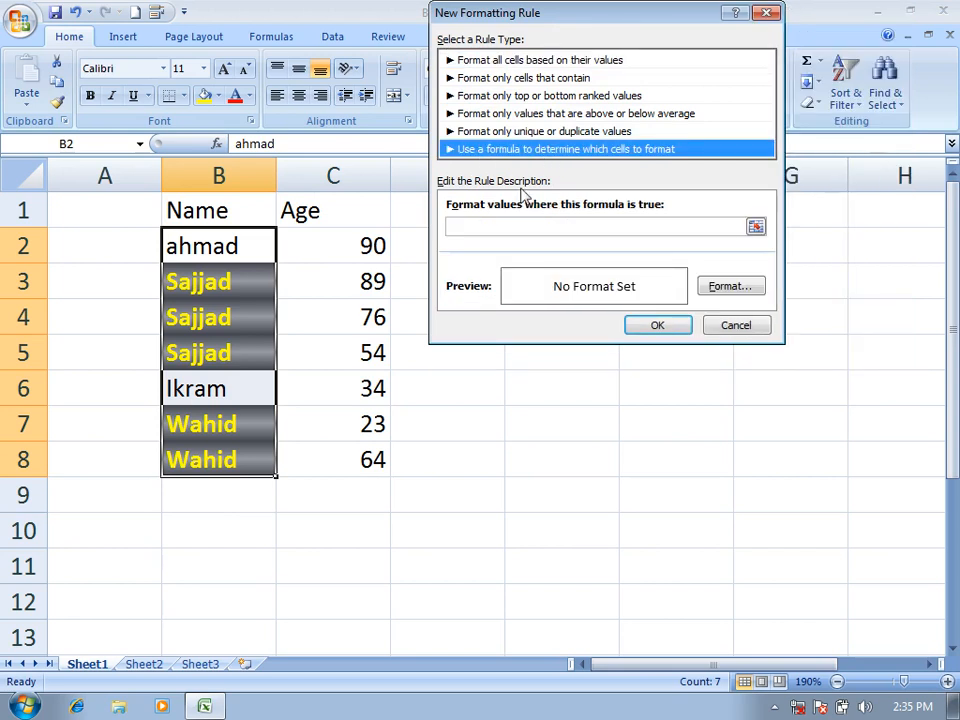
left_click(740, 325)
left_click(600, 108)
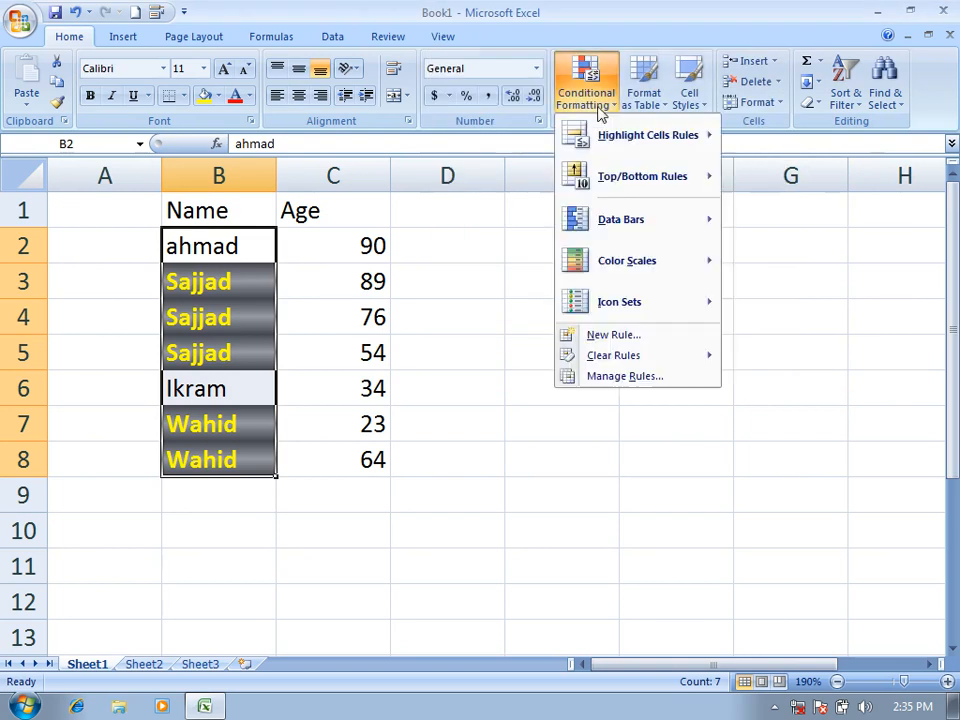
mouse_move(627, 186)
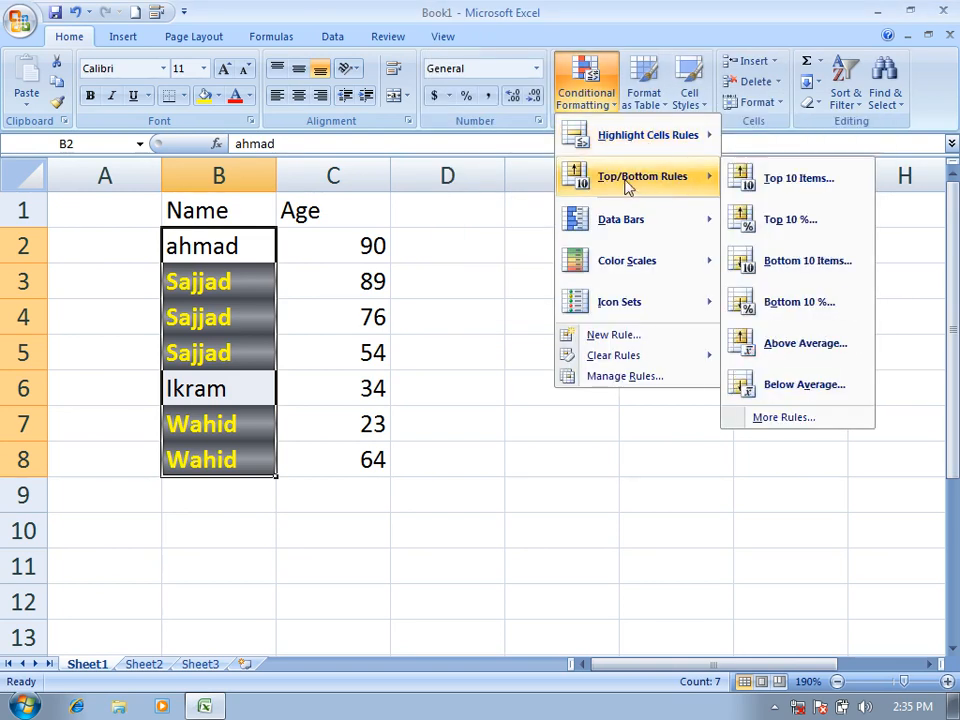
mouse_move(607, 306)
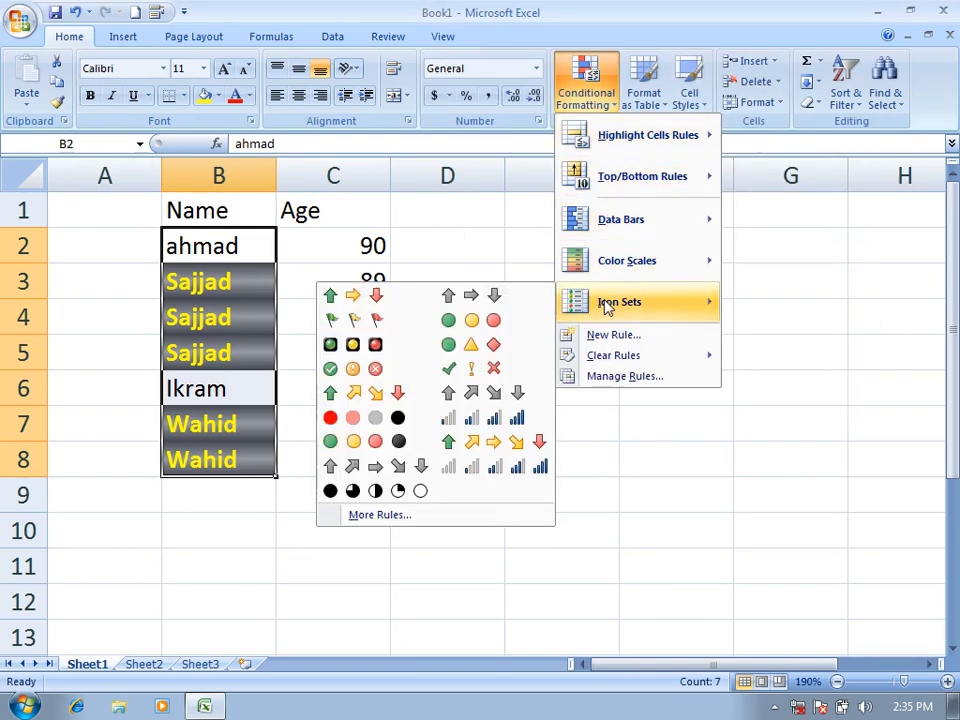
left_click(622, 335)
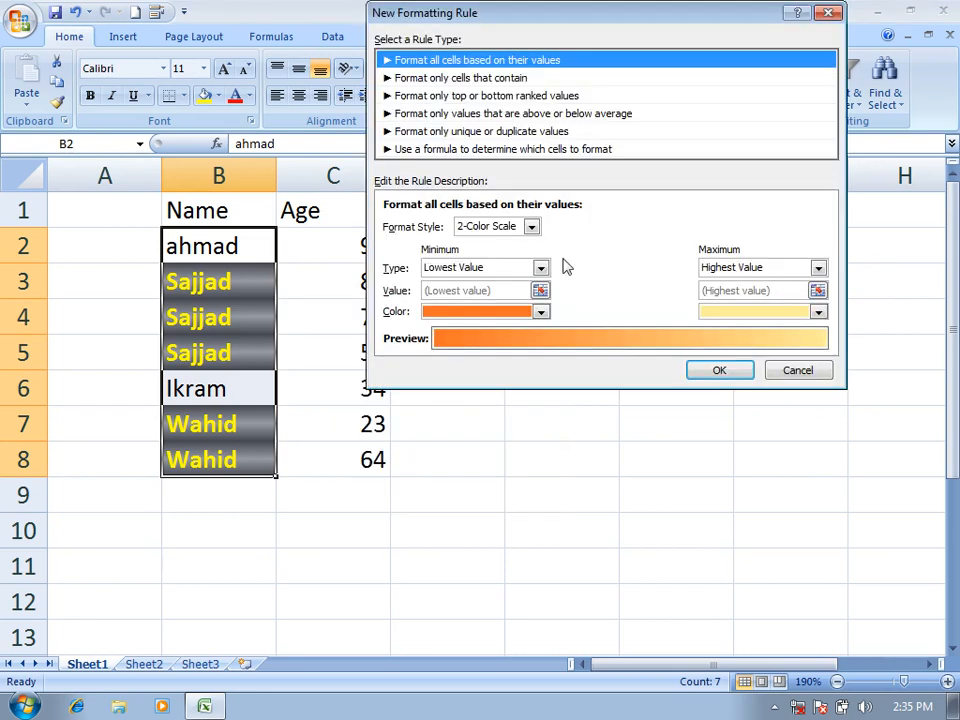
left_click(496, 149)
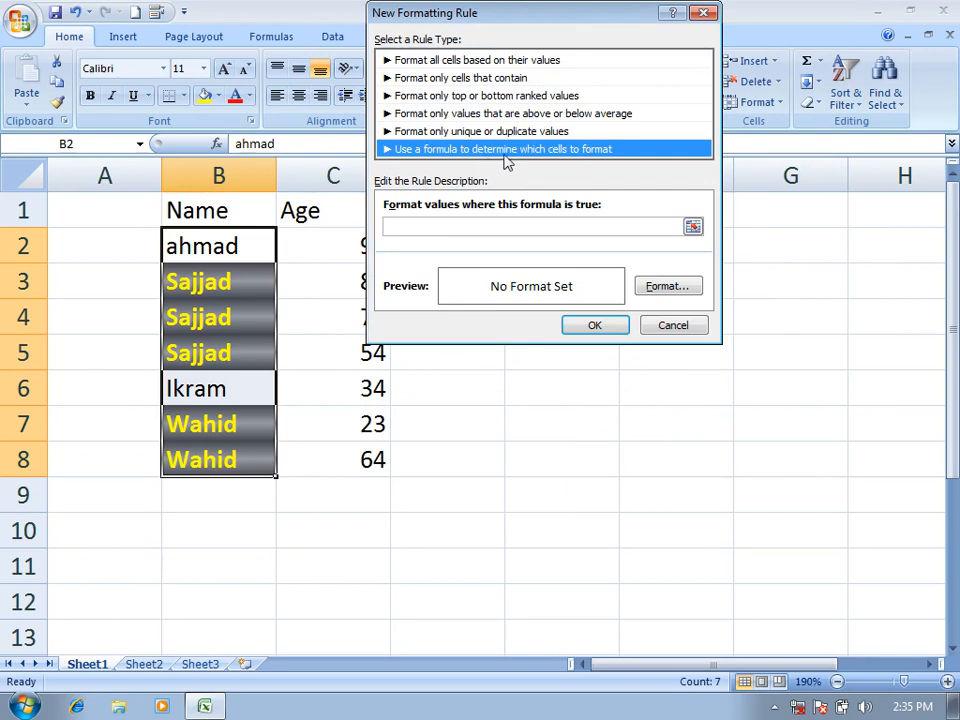
left_click(669, 325)
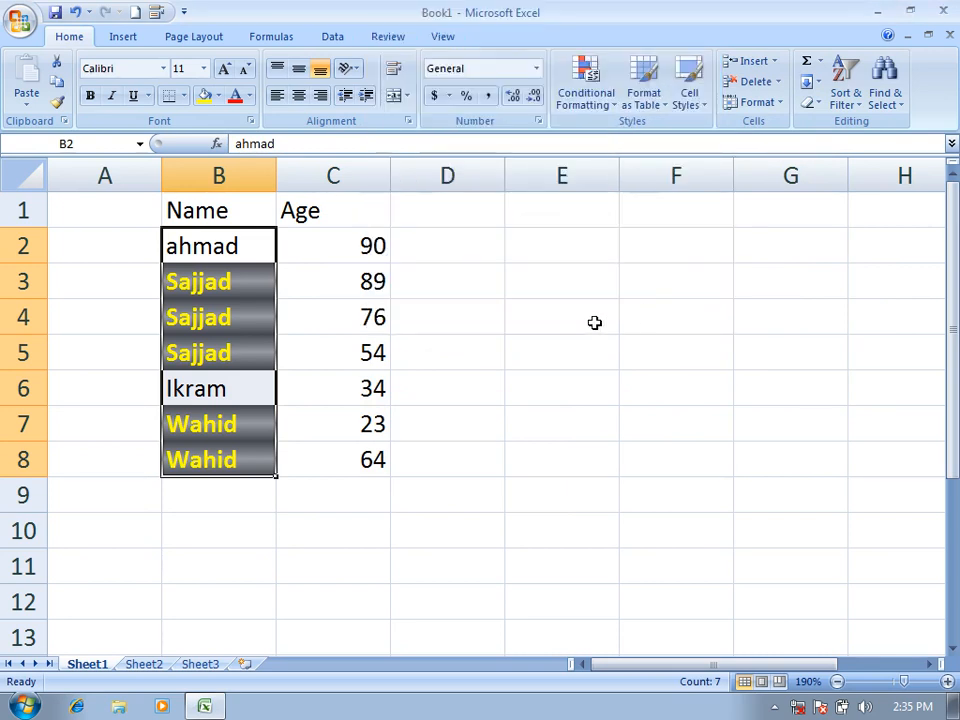
Step: Switch to Sheet2 and enter the column headings Name in A1 and Salary in B1
left_click(142, 666)
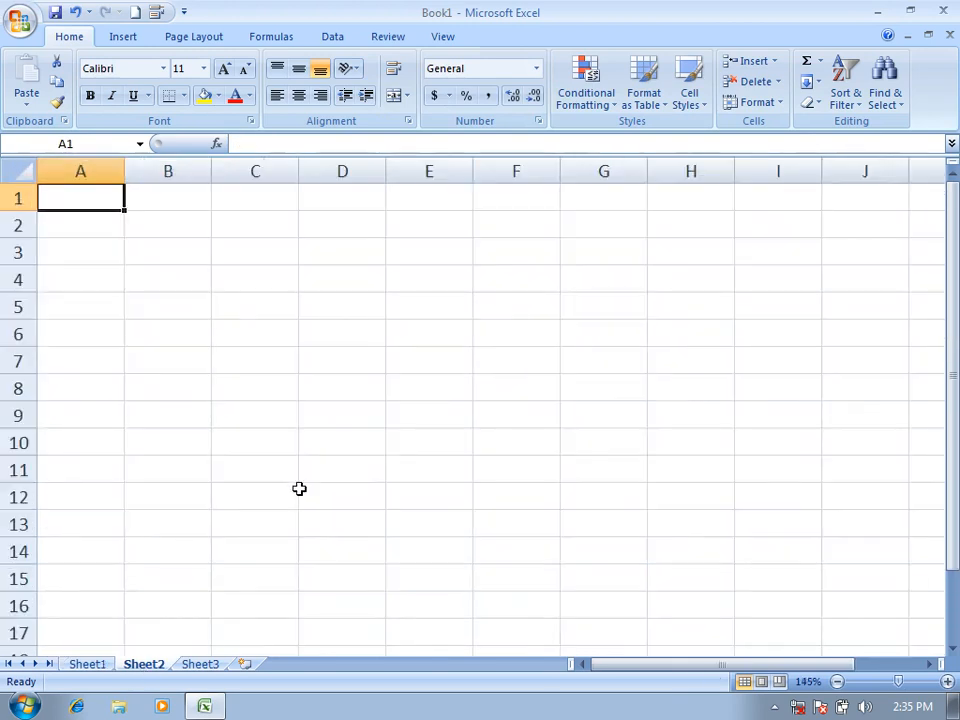
scroll(299, 488, "up", 6)
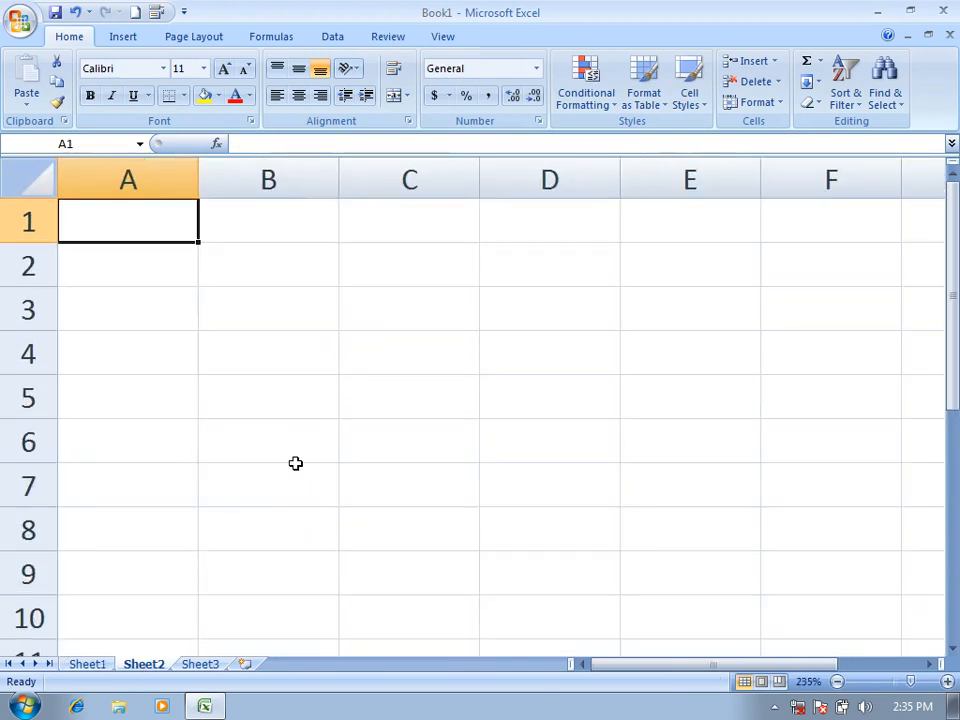
type("Name")
key("Tab")
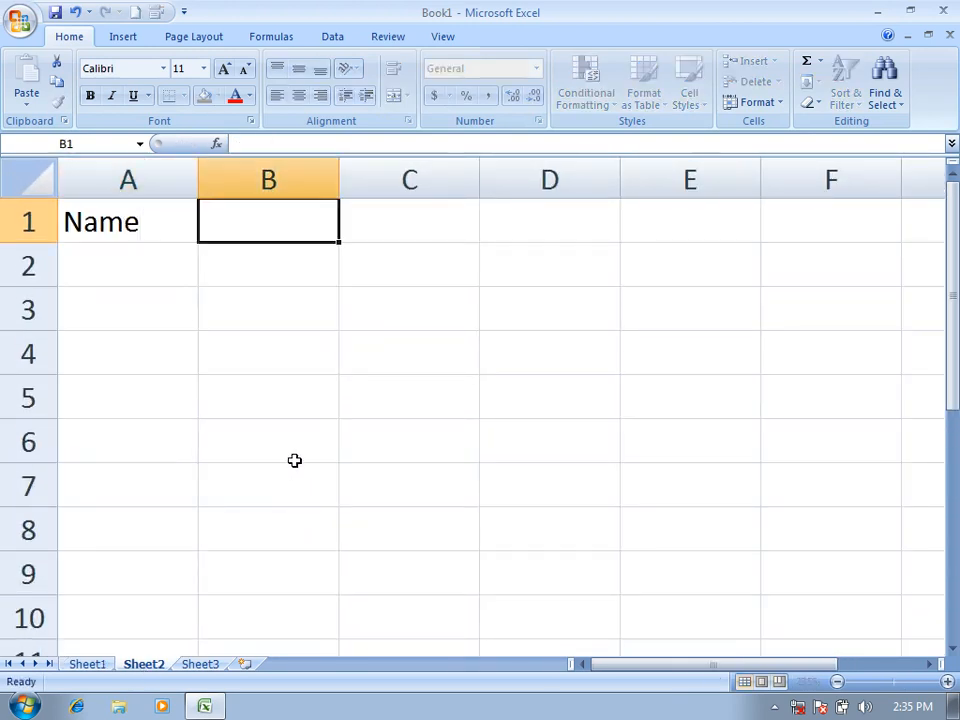
type("Salqary")
key("BackSpace")
key("BackSpace")
key("BackSpace")
key("BackSpace")
type("ary")
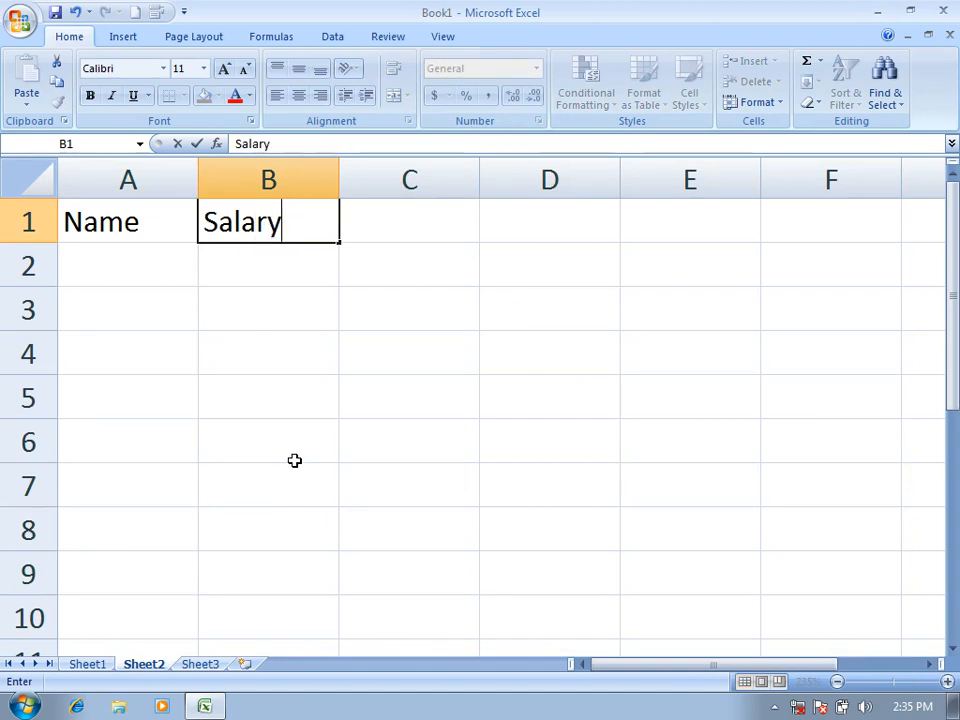
key("Return")
Step: Enter 234234 in A2 as a sample number, replace it with a sample first name, and clear the cell
type("234234")
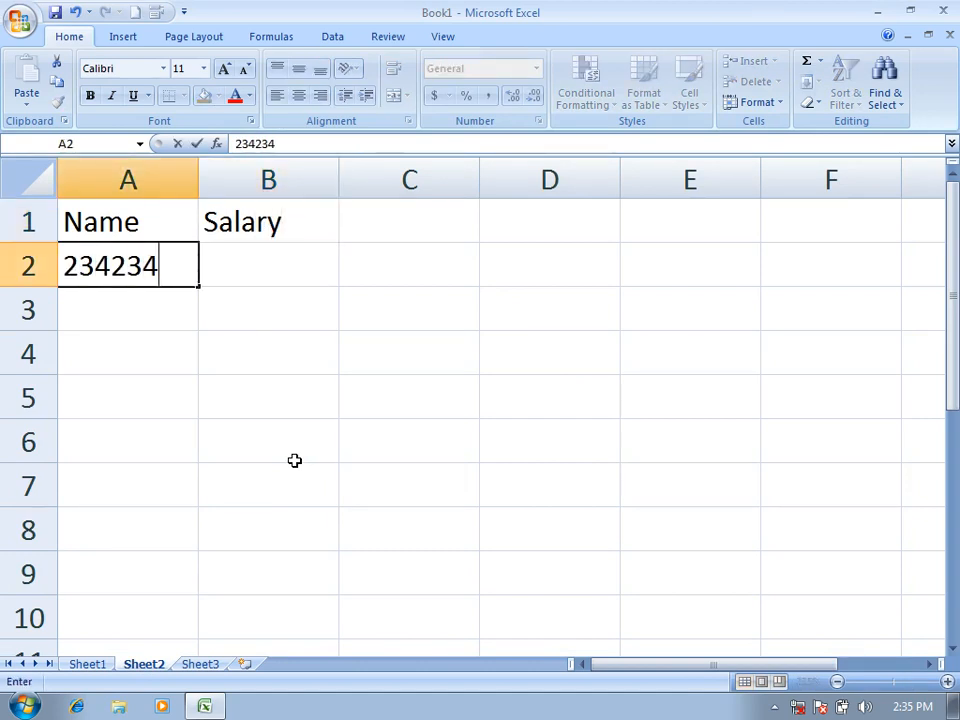
key("Return")
key("Up")
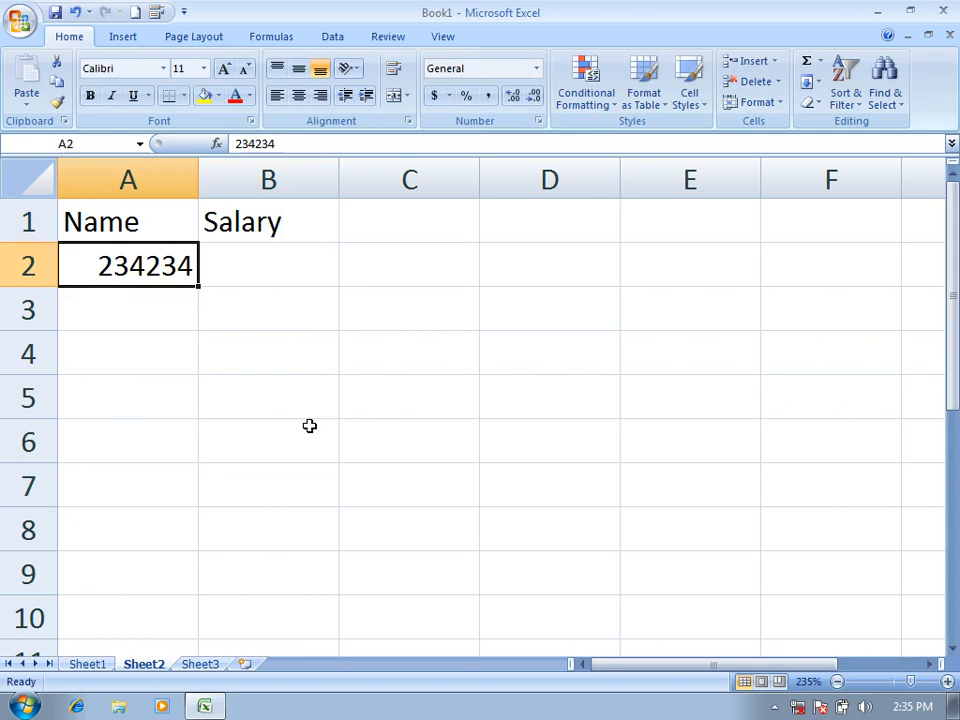
type("Ahmad")
key("Return")
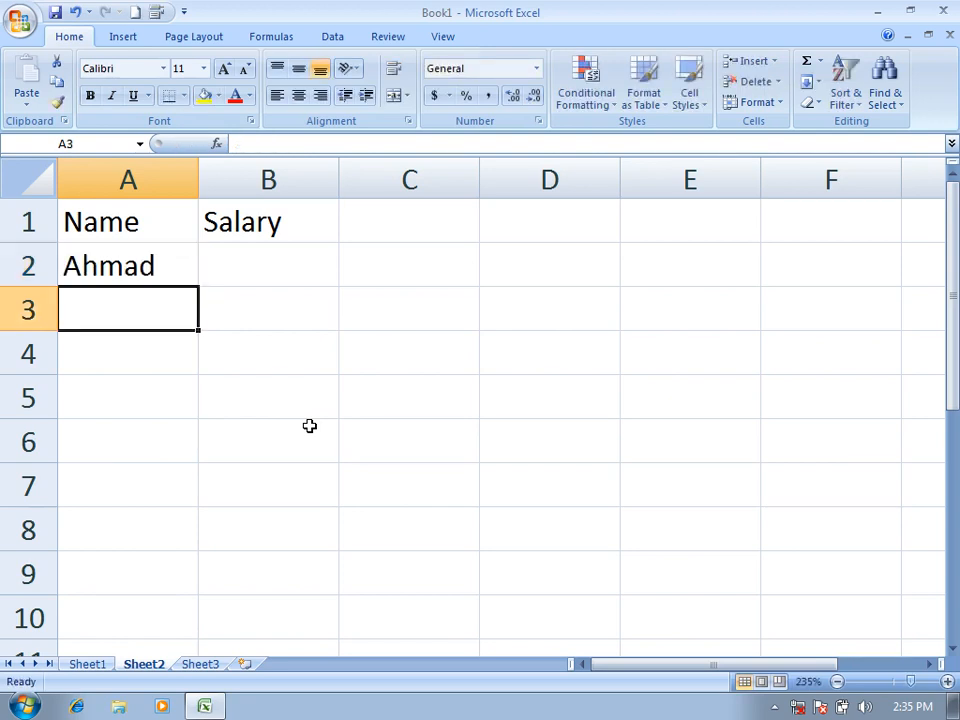
key("Up")
key("Delete")
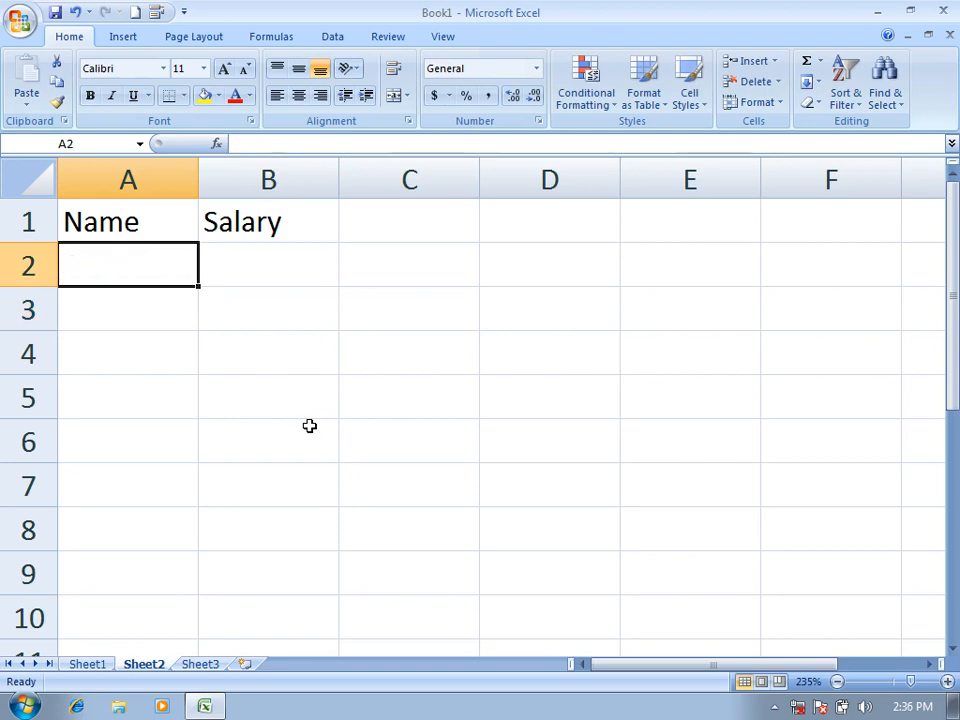
Step: Enter the sample salary 23525 in B2, replace it with the text efggf, and clear the cell
left_click(276, 266)
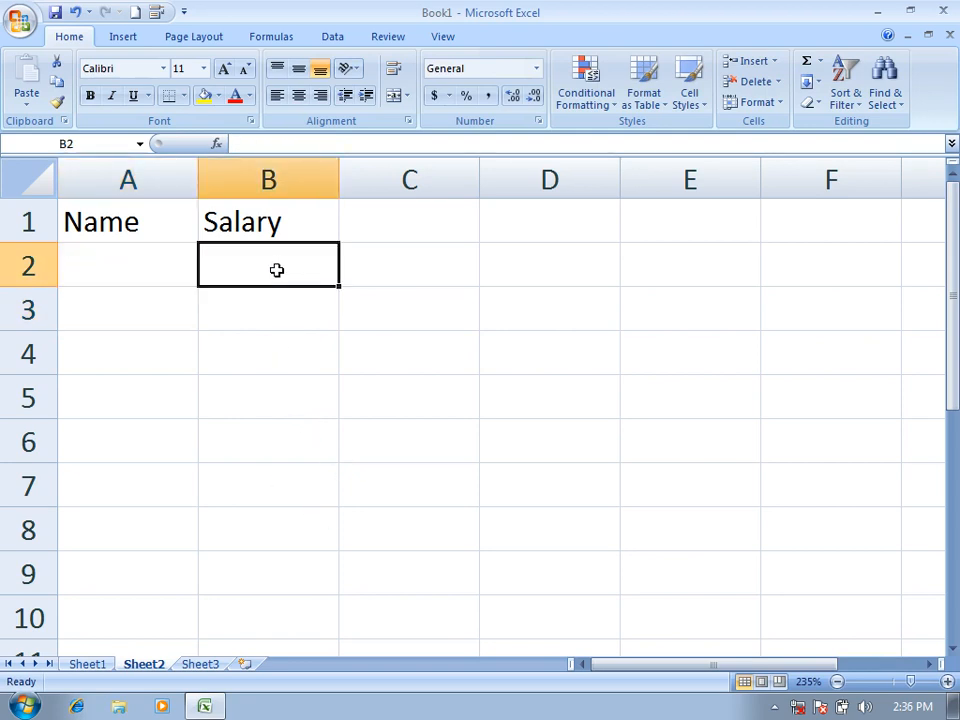
type("23525")
left_click(264, 347)
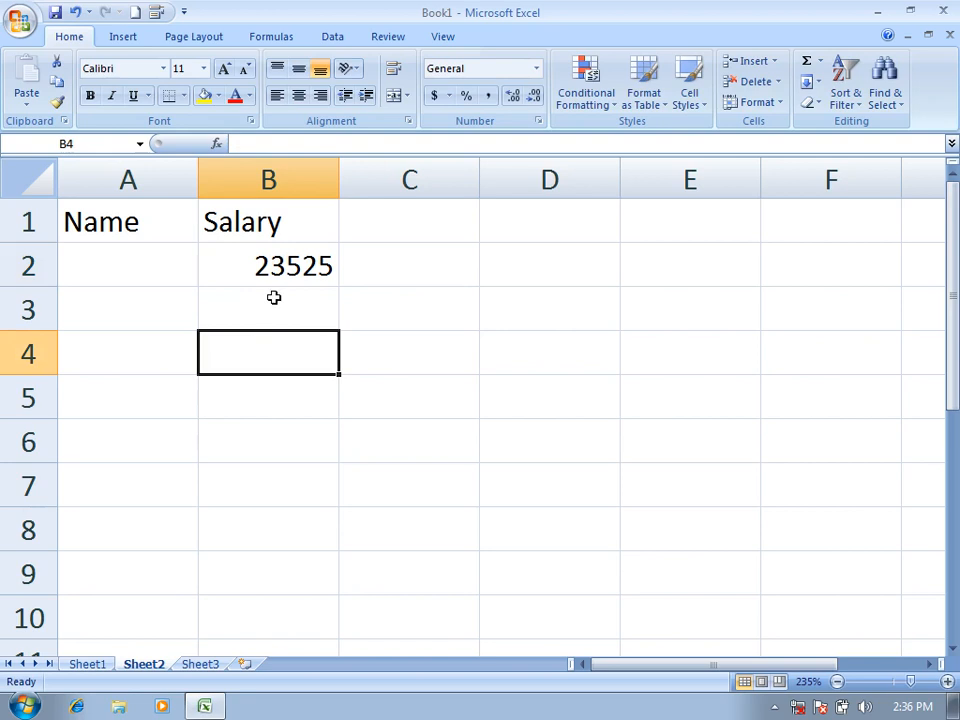
left_click(289, 260)
type("efggf")
left_click(307, 330)
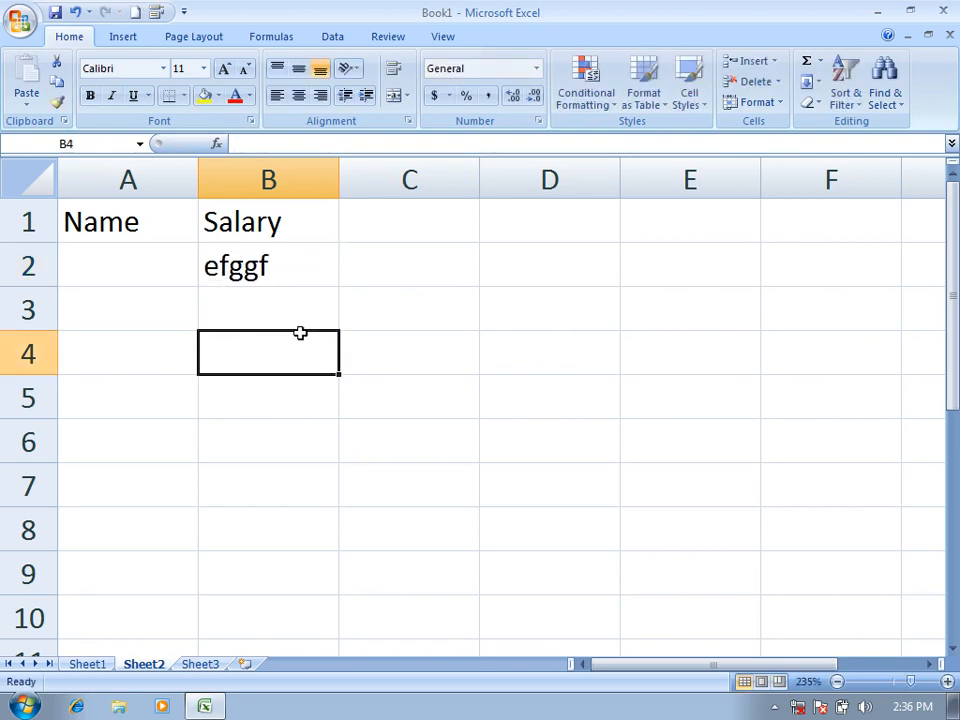
left_click(289, 257)
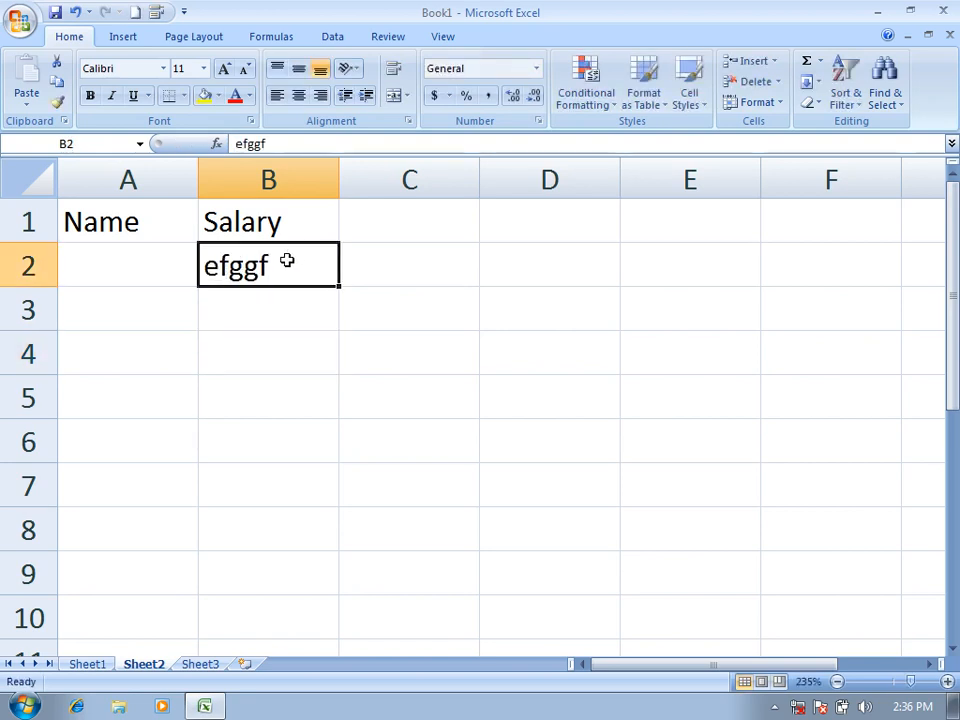
key("Delete")
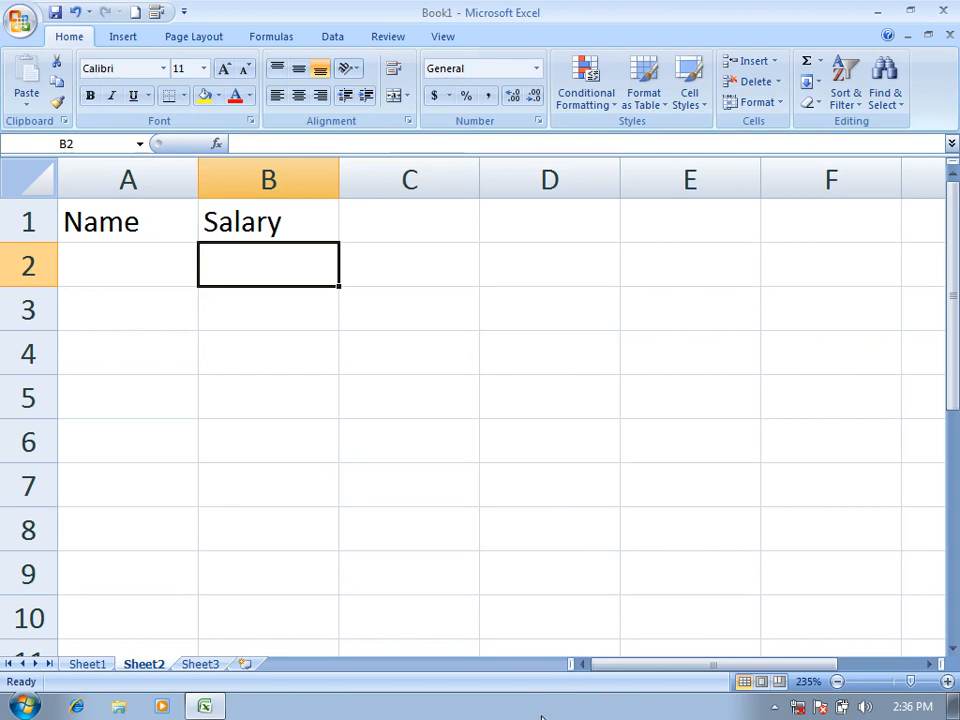
Step: Start a new formula-based conditional formatting rule for A2 with the formula =istext($A$2)
left_click(161, 274)
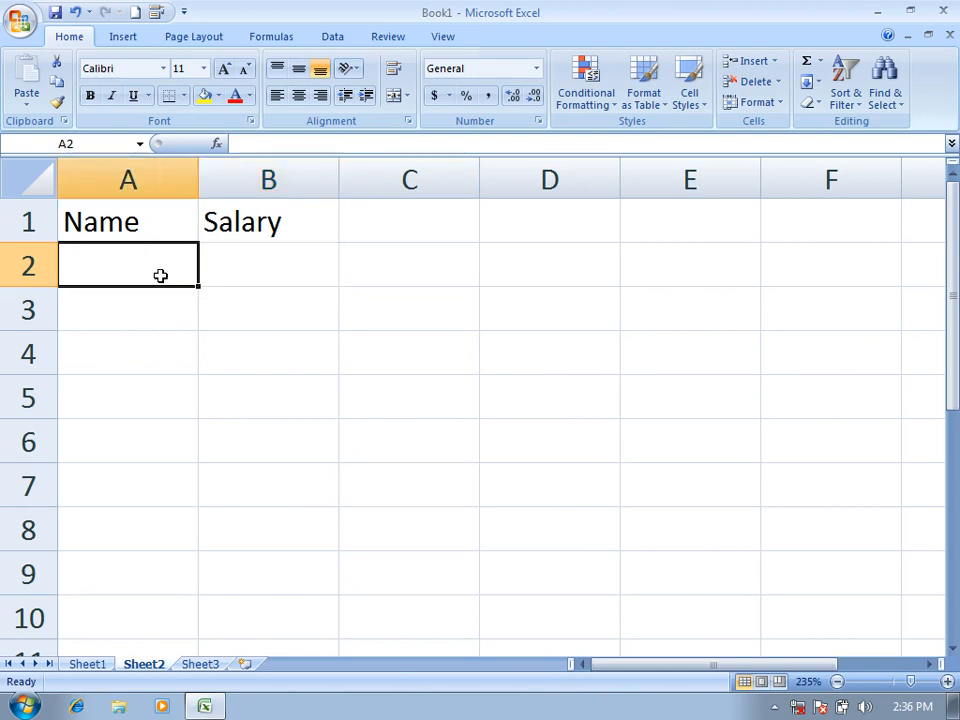
left_click(583, 90)
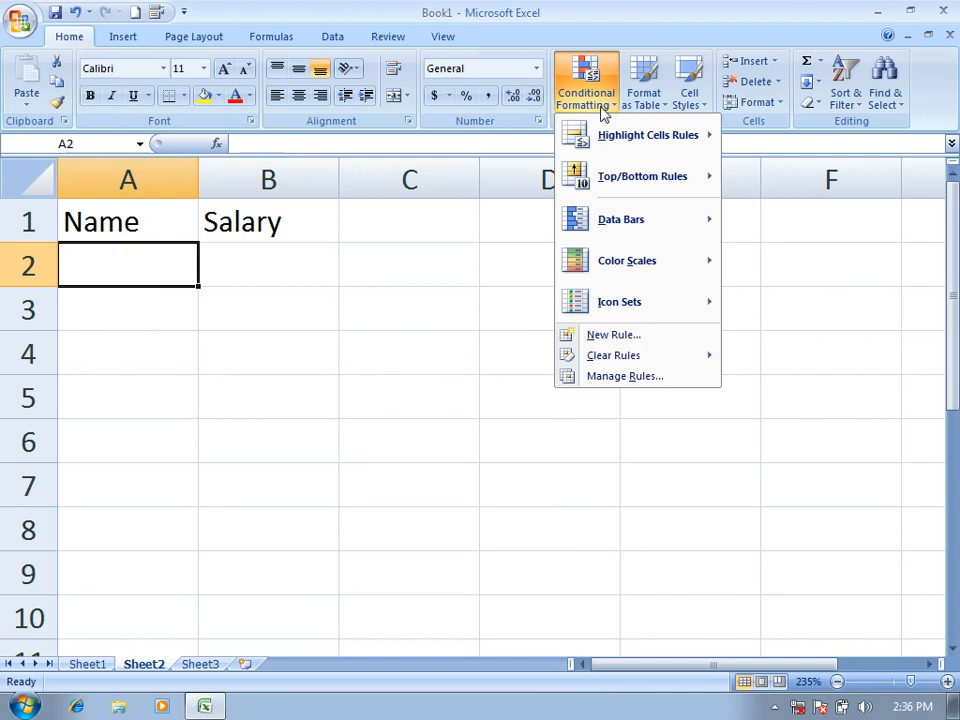
left_click(637, 337)
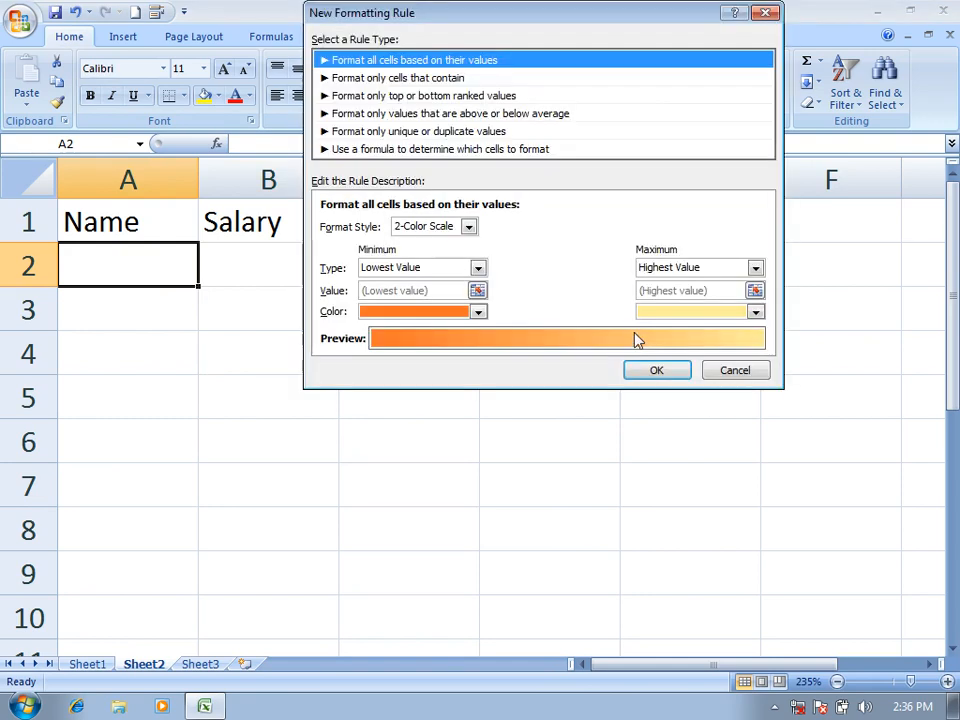
left_click(366, 150)
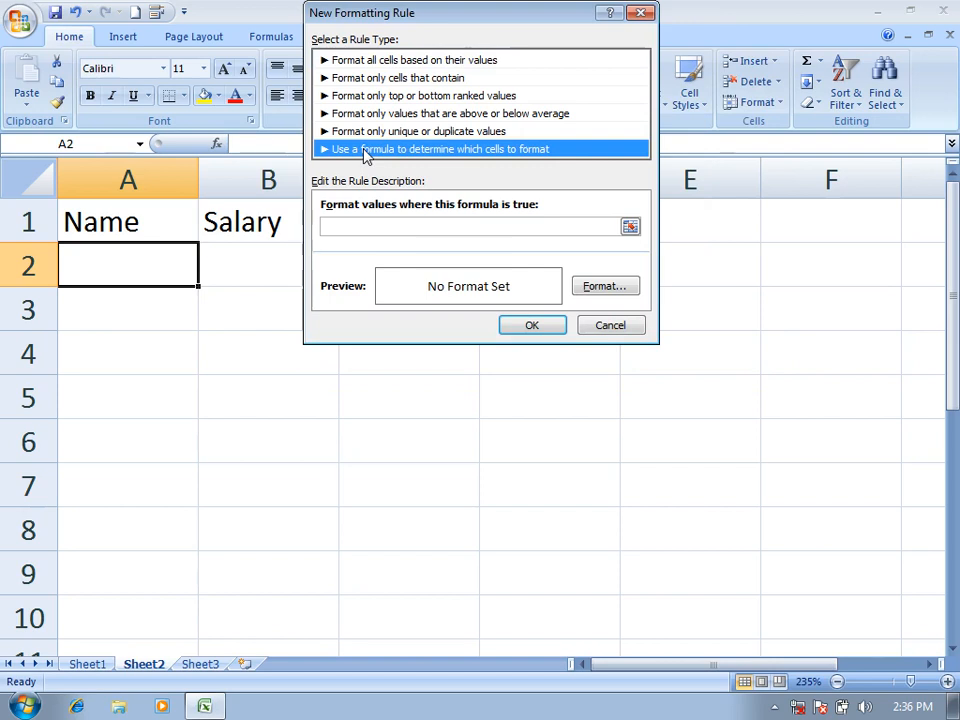
left_click(381, 229)
type("=istext(")
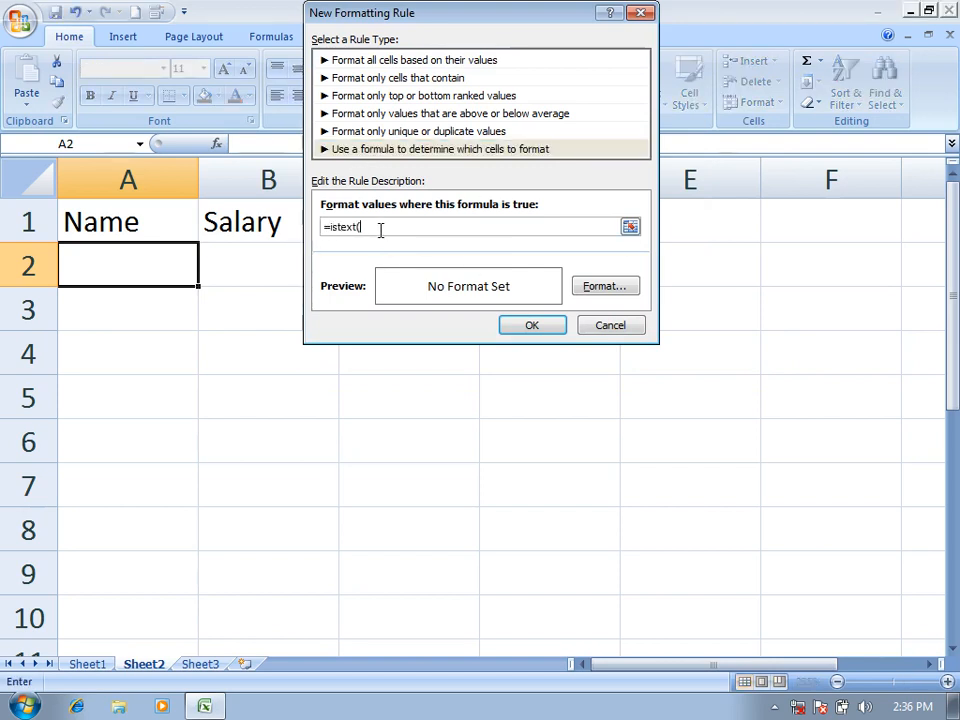
left_click_drag(133, 274, 149, 603)
left_click(139, 262)
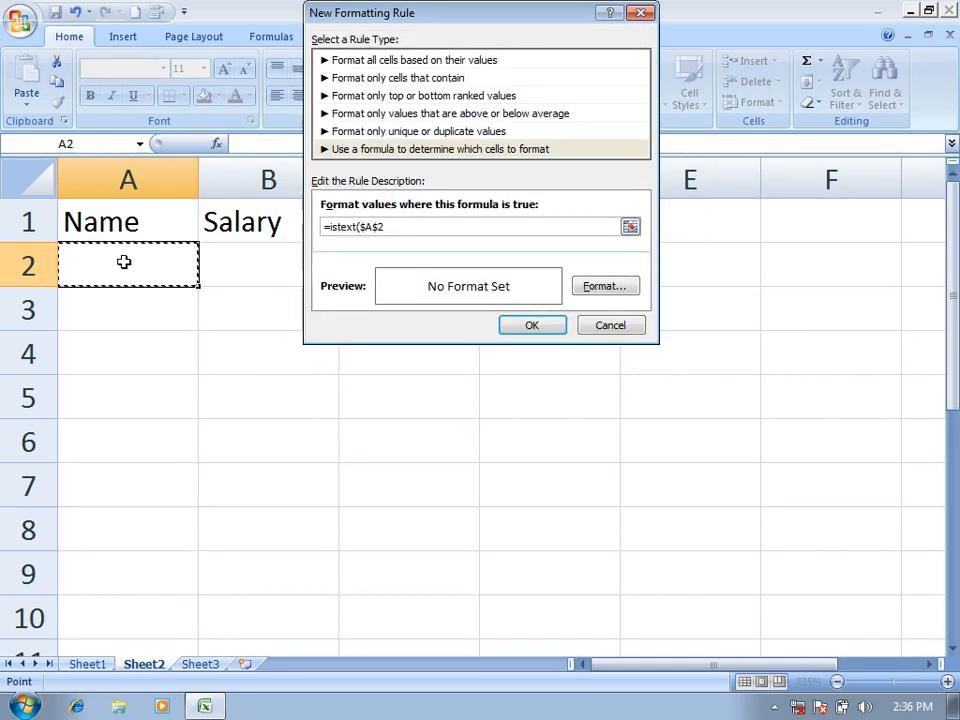
type(")")
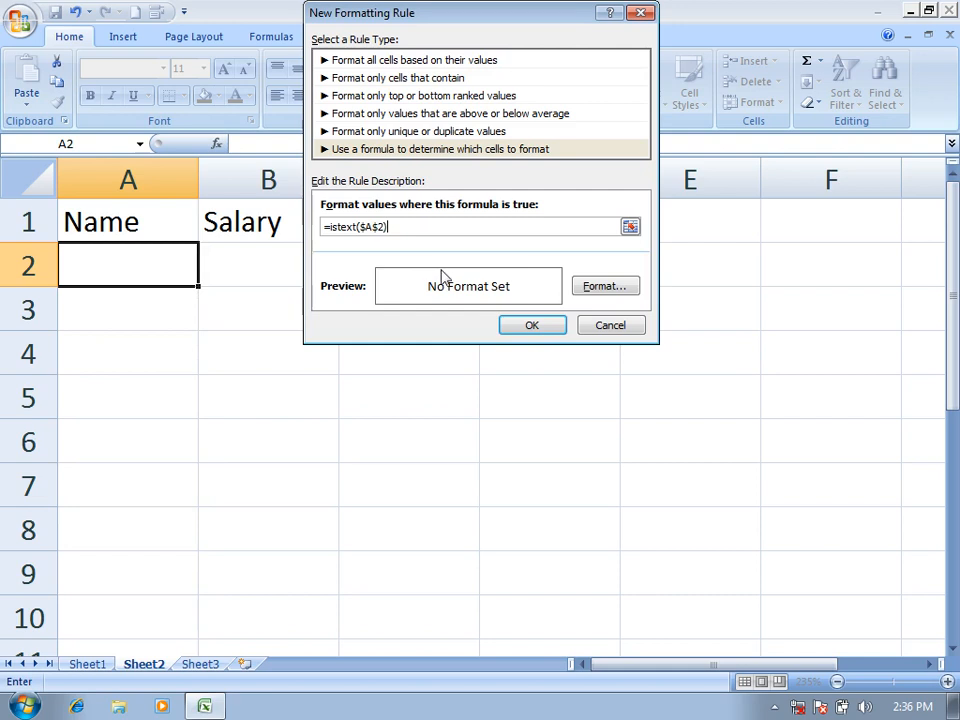
Step: Give the rule's format a two-color horizontal gradient fill in black and dark blue, using the variant with the blue band in the middle
left_click(600, 290)
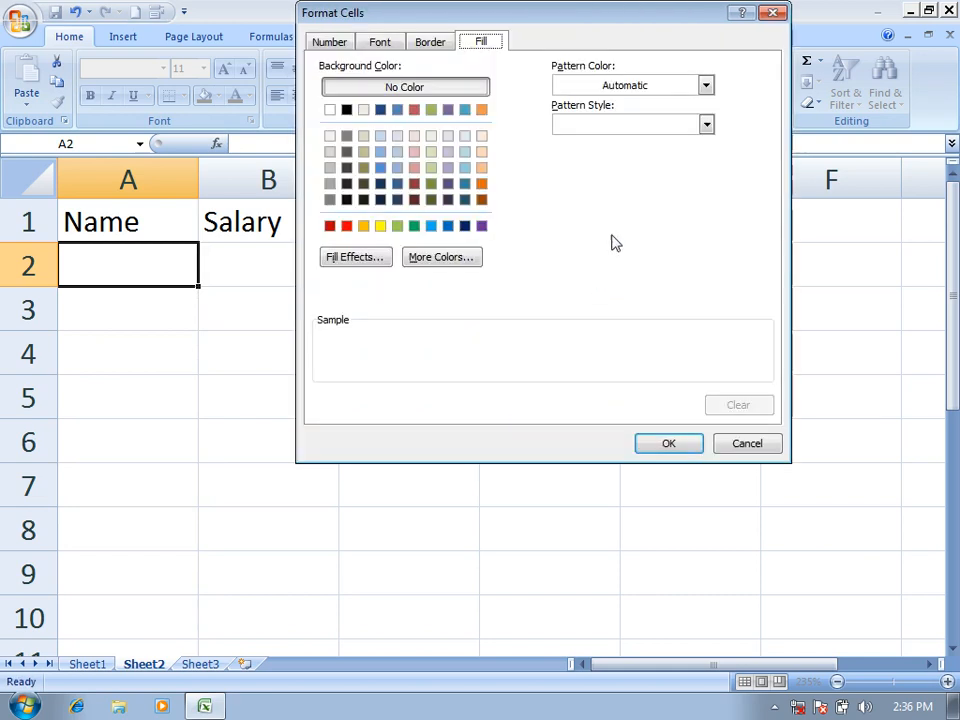
left_click(358, 258)
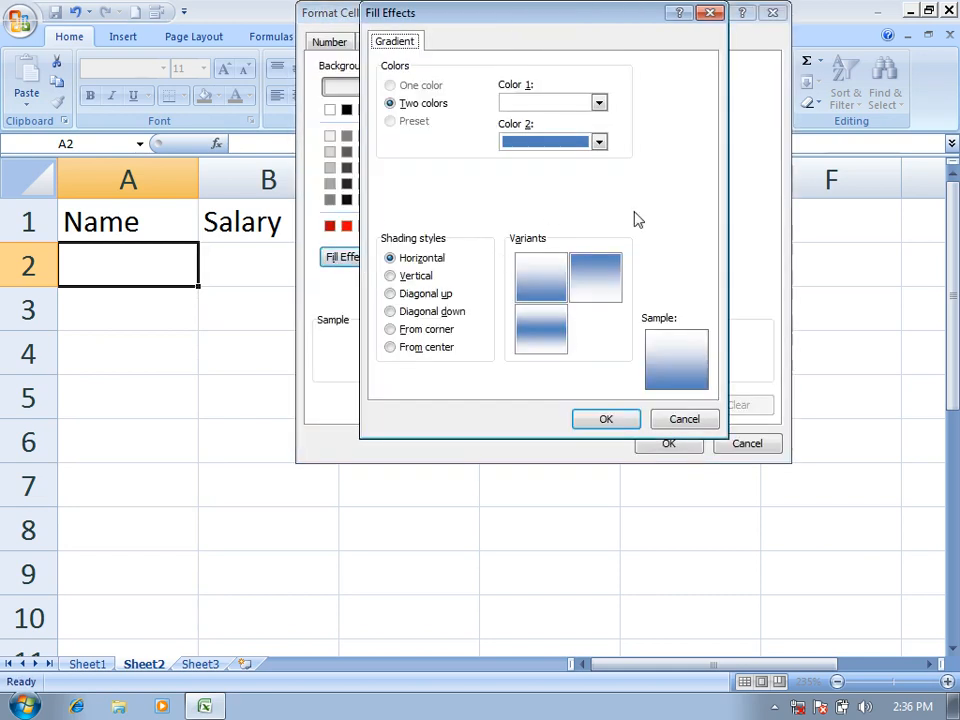
left_click(540, 103)
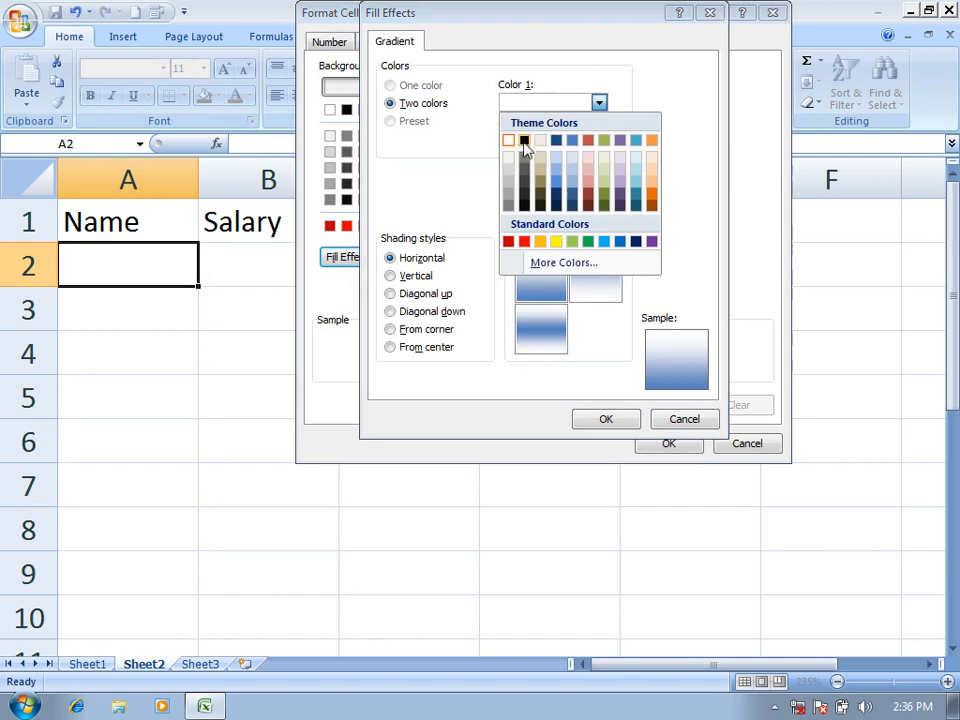
left_click(527, 138)
left_click(535, 138)
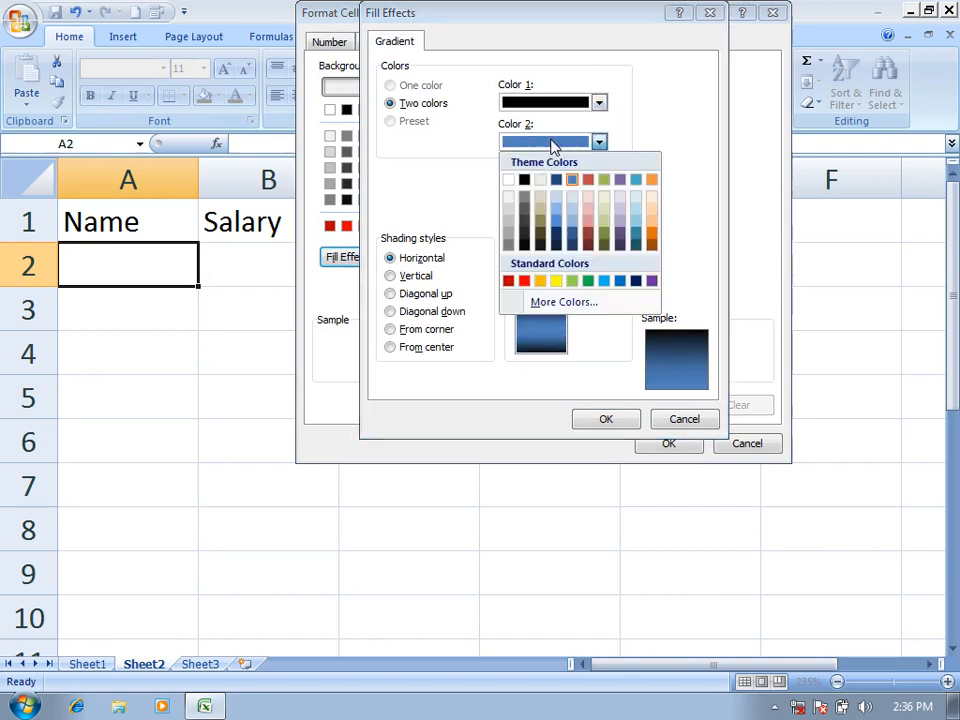
left_click(556, 241)
left_click(521, 272)
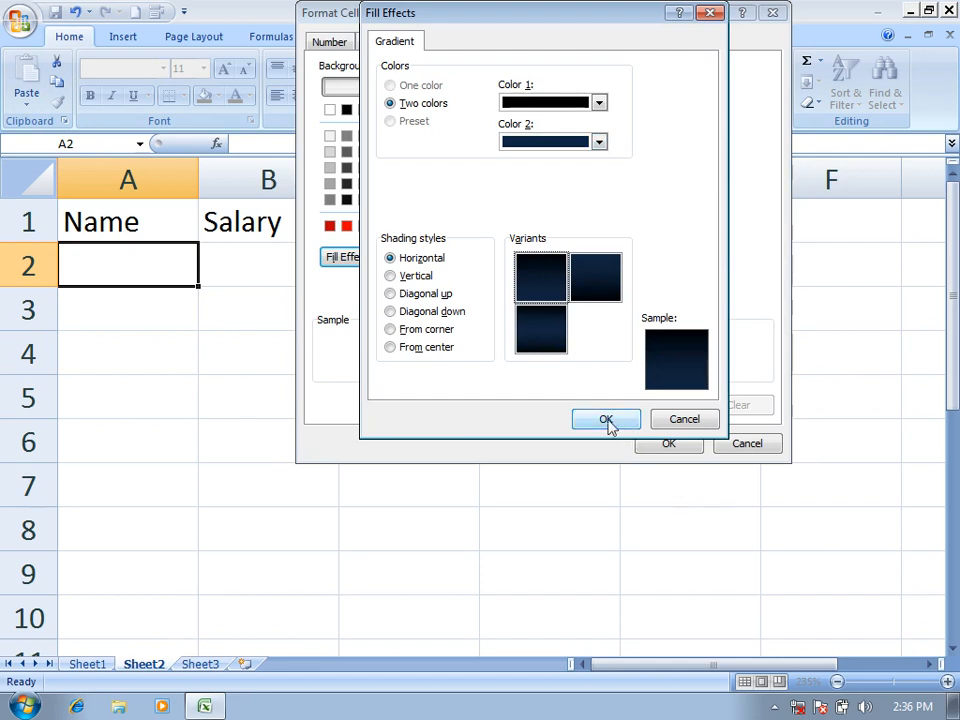
left_click(545, 337)
left_click(607, 422)
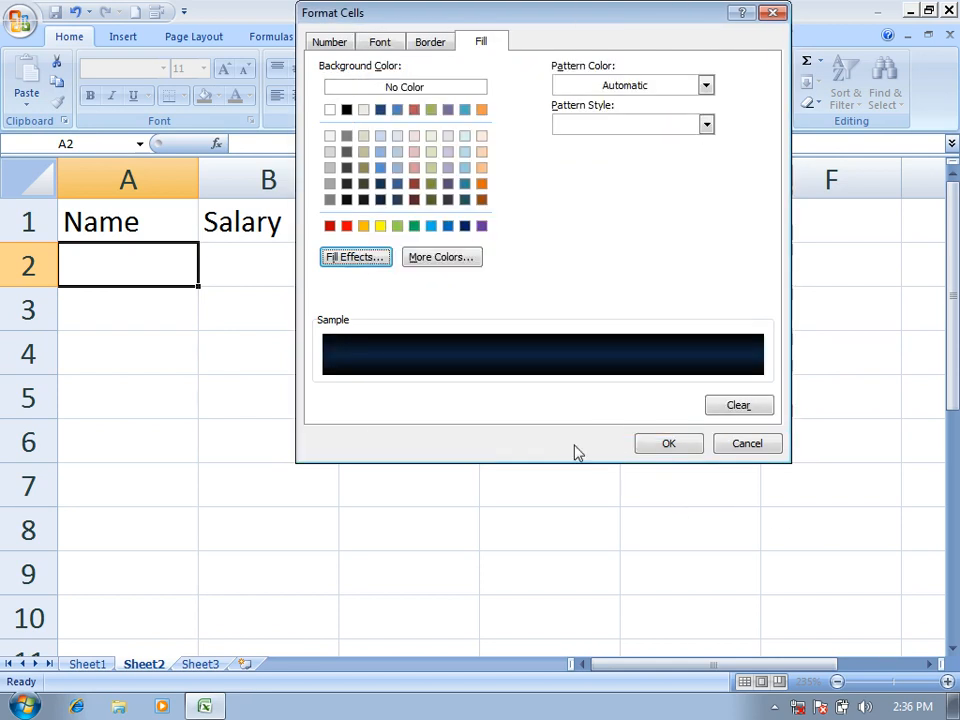
Step: Set the rule's font to bold white and apply the finished rule to A2
left_click(331, 43)
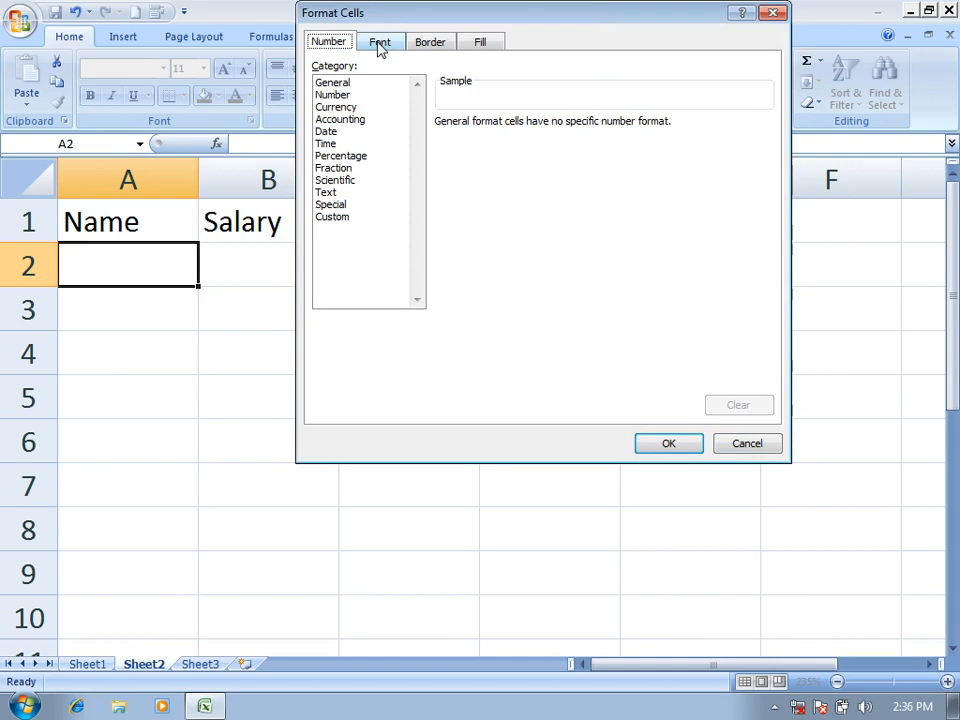
left_click(380, 43)
left_click(577, 126)
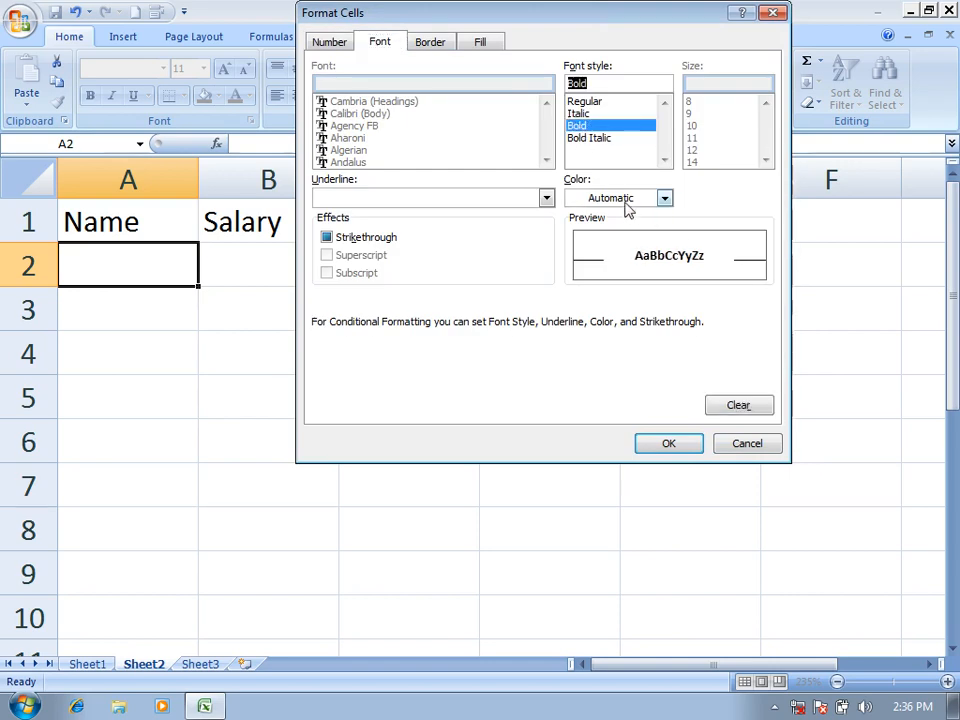
left_click(662, 198)
left_click(574, 264)
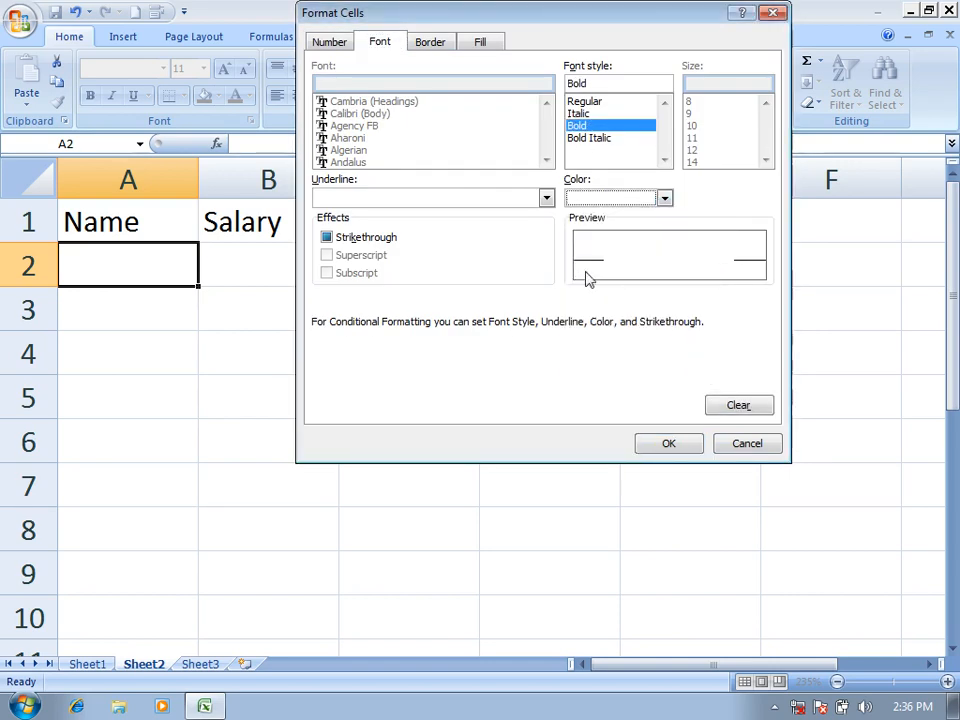
left_click(664, 446)
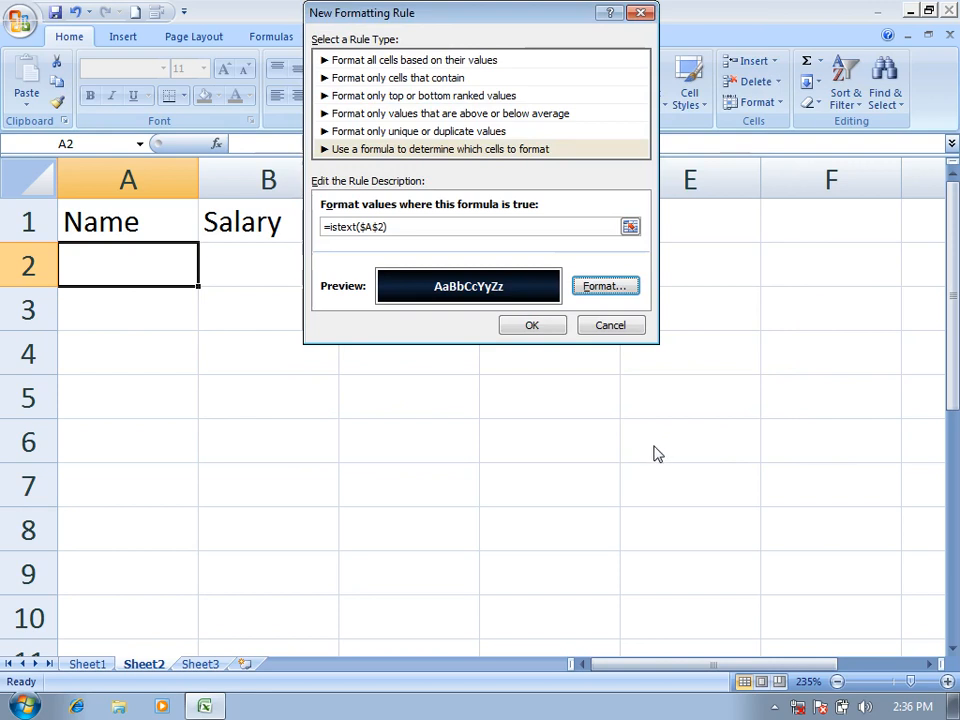
left_click(531, 328)
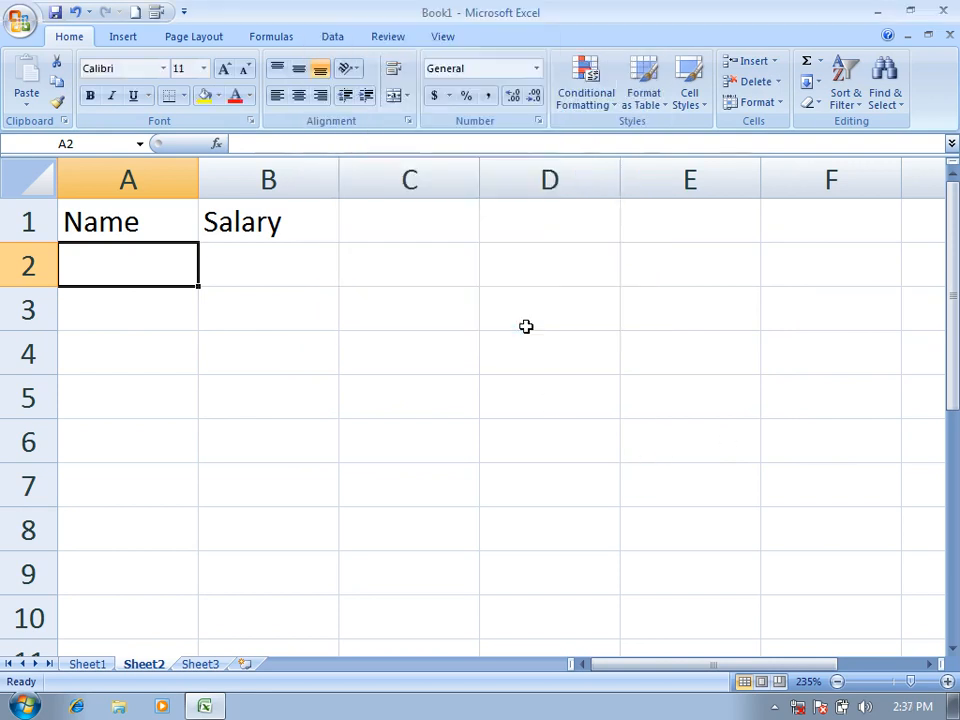
Step: Test the rule by entering two sample first names in A2 one after the other, followed by the number 234234
type("Ahmad")
key("Return")
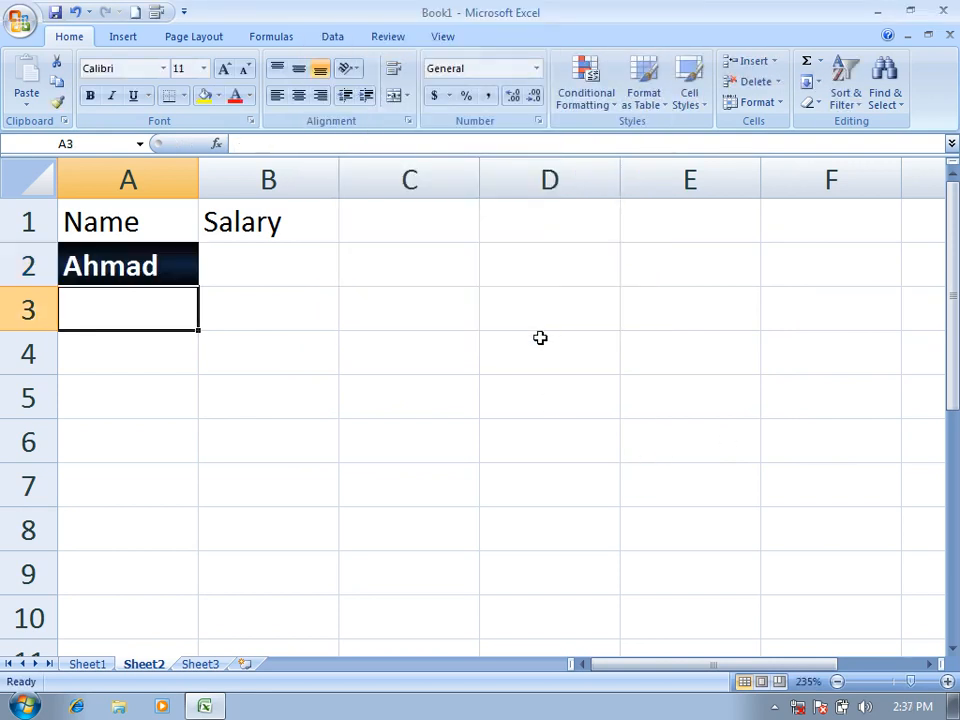
key("Up")
type("Sajjad")
key("Return")
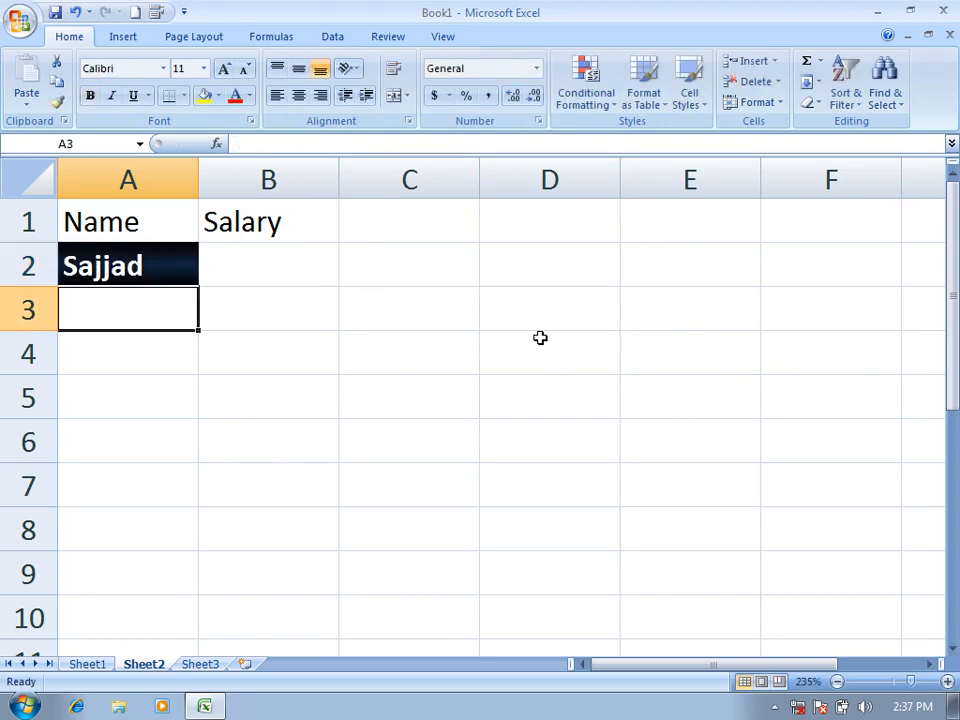
key("Up")
type("234234")
key("Return")
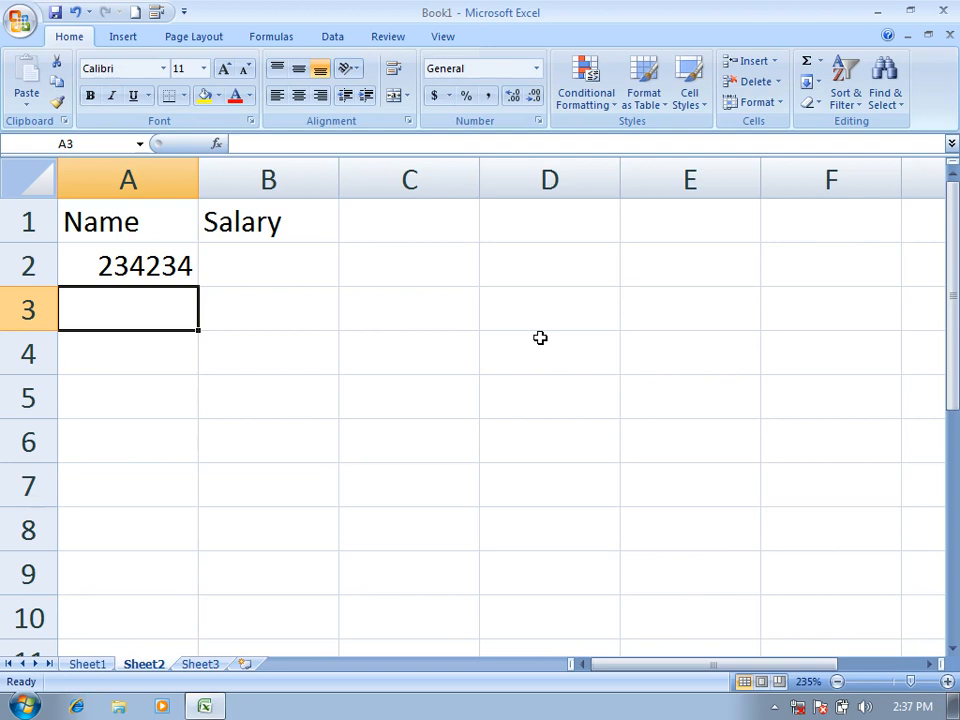
Step: Note the formula syntax =istext(Select any Cell) as plain text in A5 and widen column A to about fit it
key("Down")
key("Down")
type("'=is")
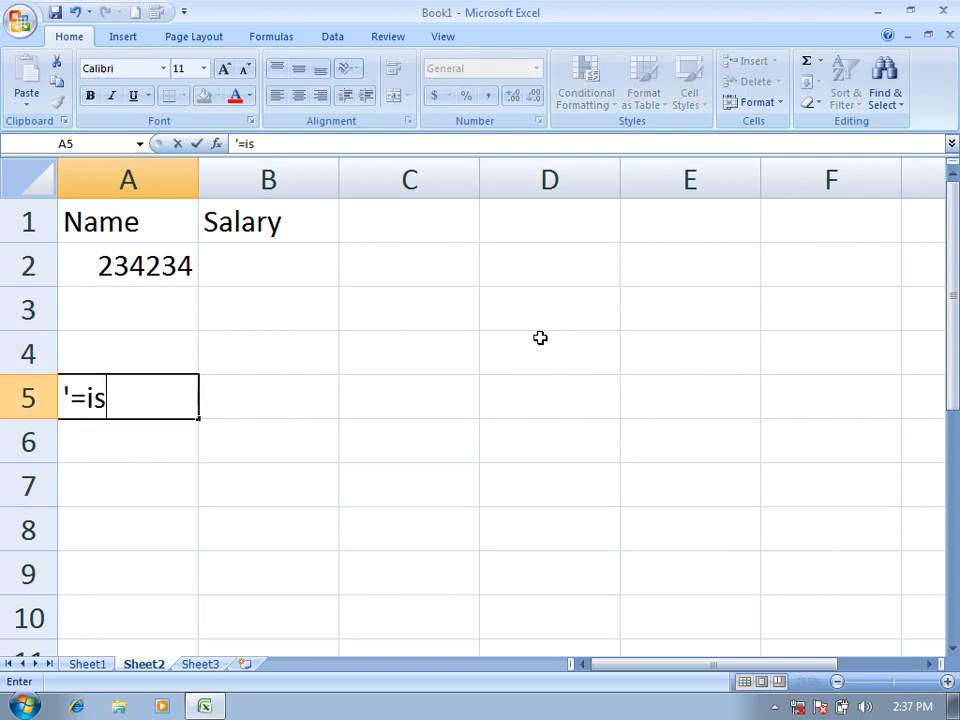
type("text(Sele")
key("BackSpace")
key("BackSpace")
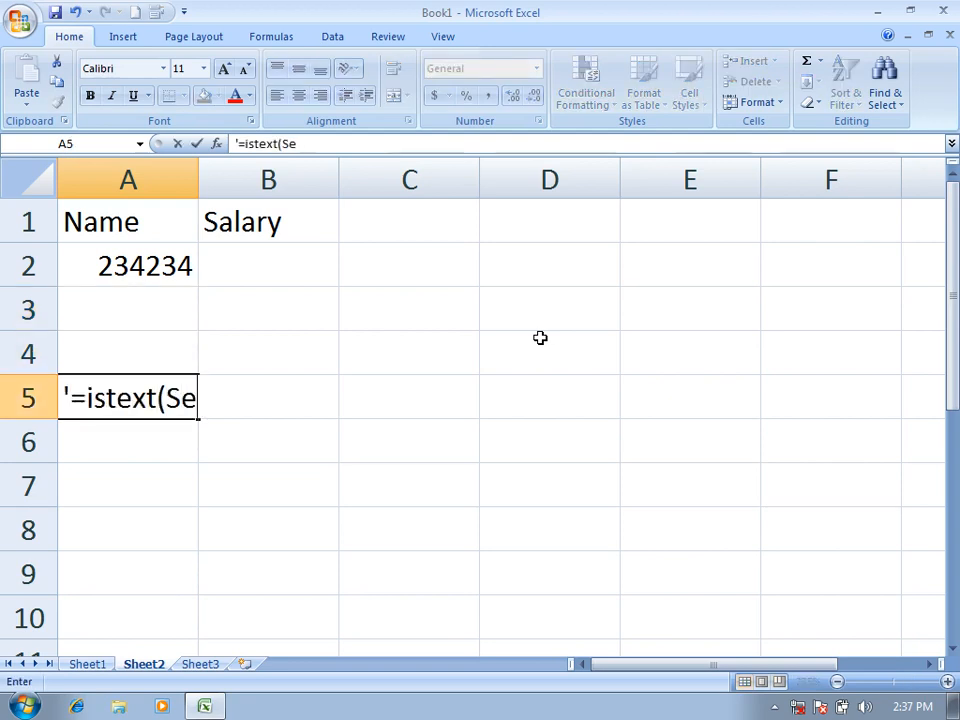
type("elect any Cell)")
key("Return")
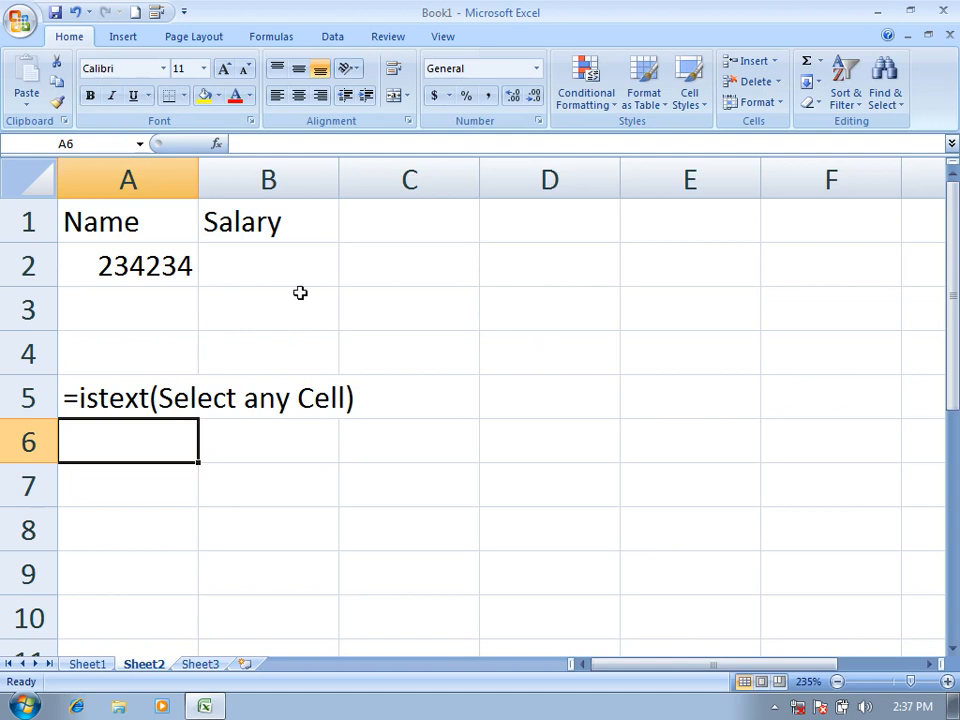
left_click_drag(199, 179, 286, 180)
Step: Start a new formula-based conditional formatting rule for B2 with the formula =isnumber($B$2)
left_click(328, 248)
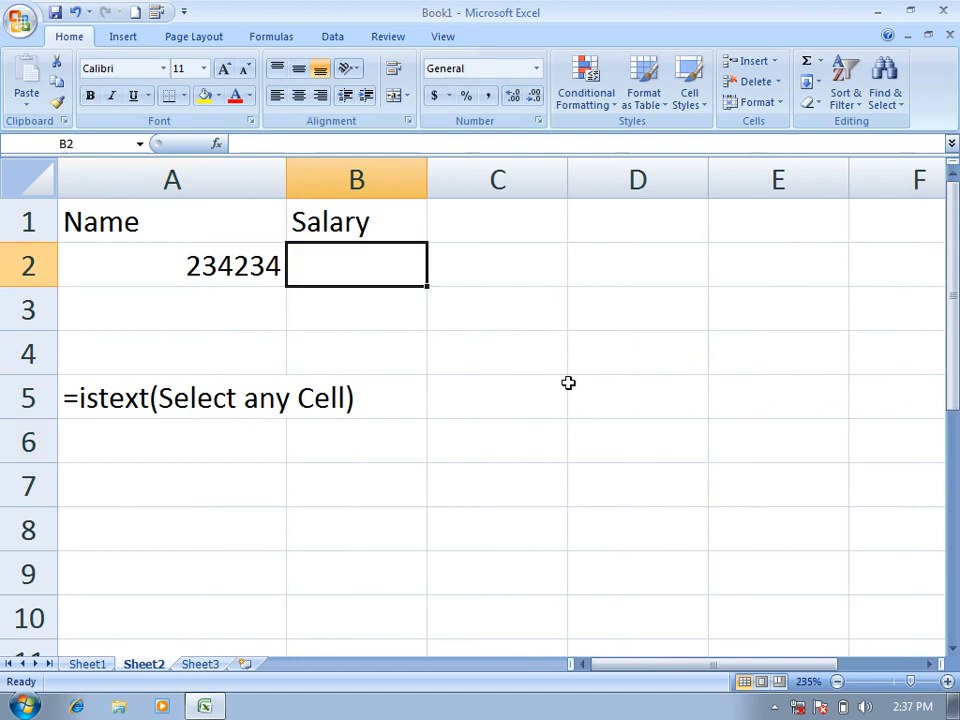
left_click(586, 100)
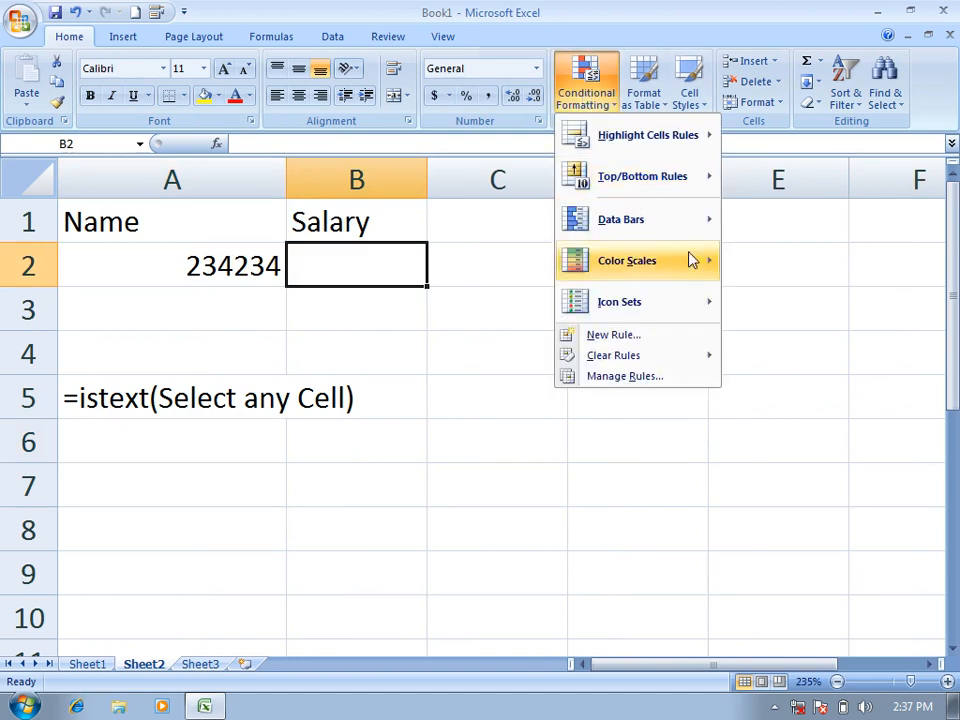
left_click(622, 335)
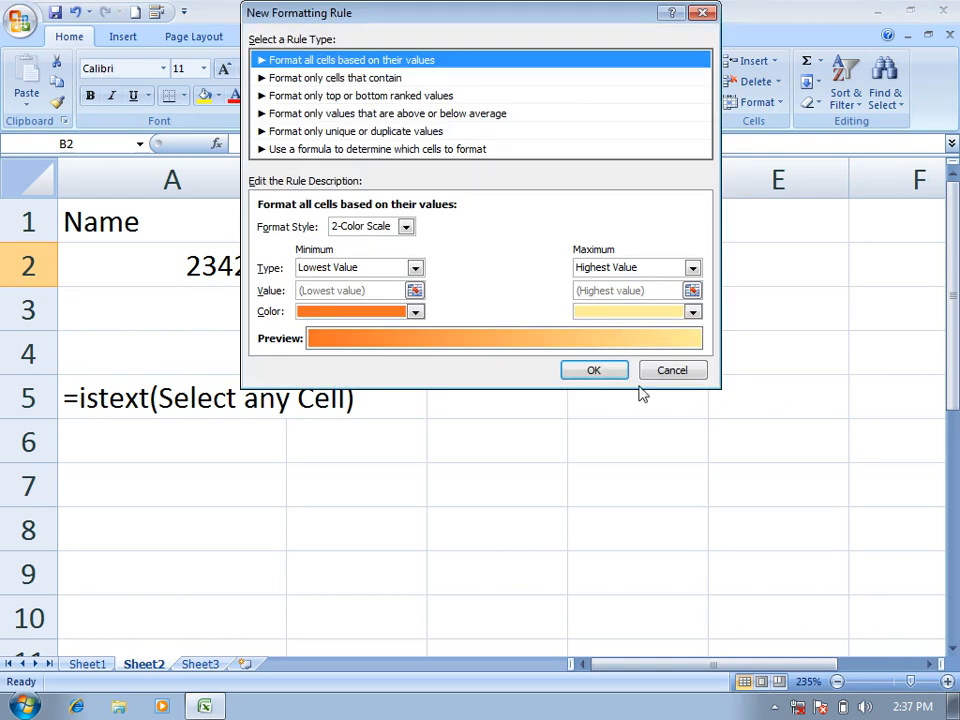
left_click(322, 150)
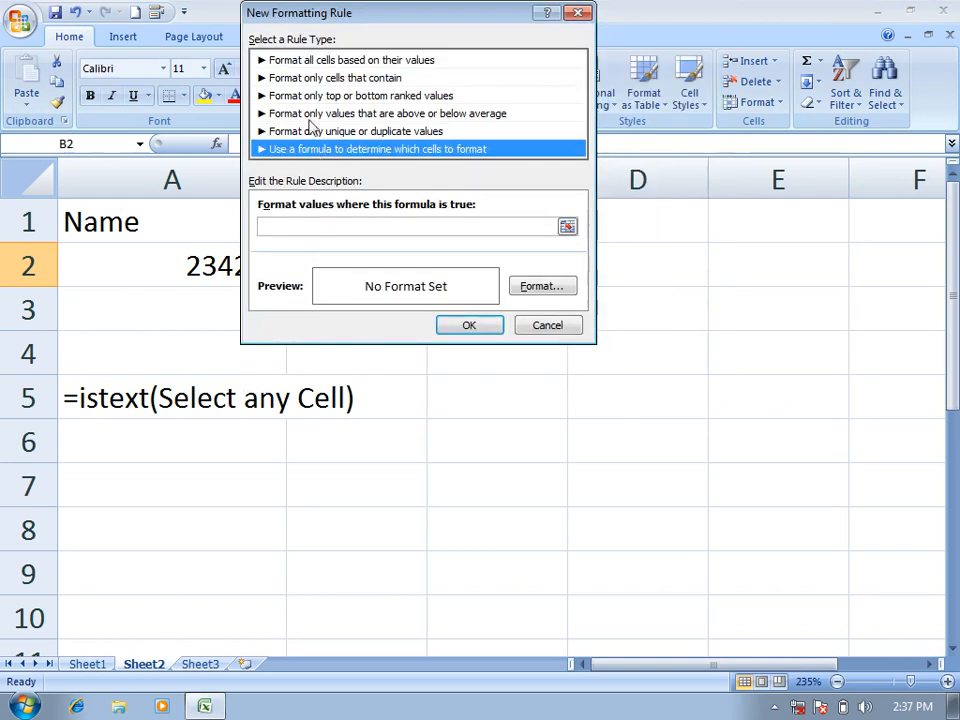
left_click_drag(268, 13, 658, 108)
left_click(641, 313)
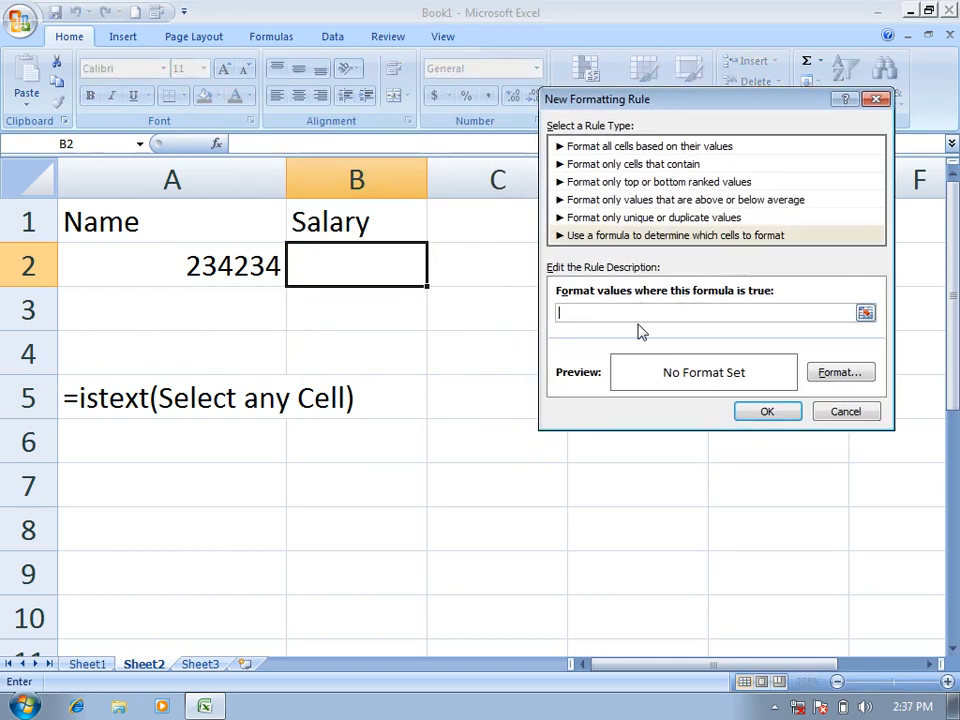
type("=iste")
key("BackSpace")
type("number(")
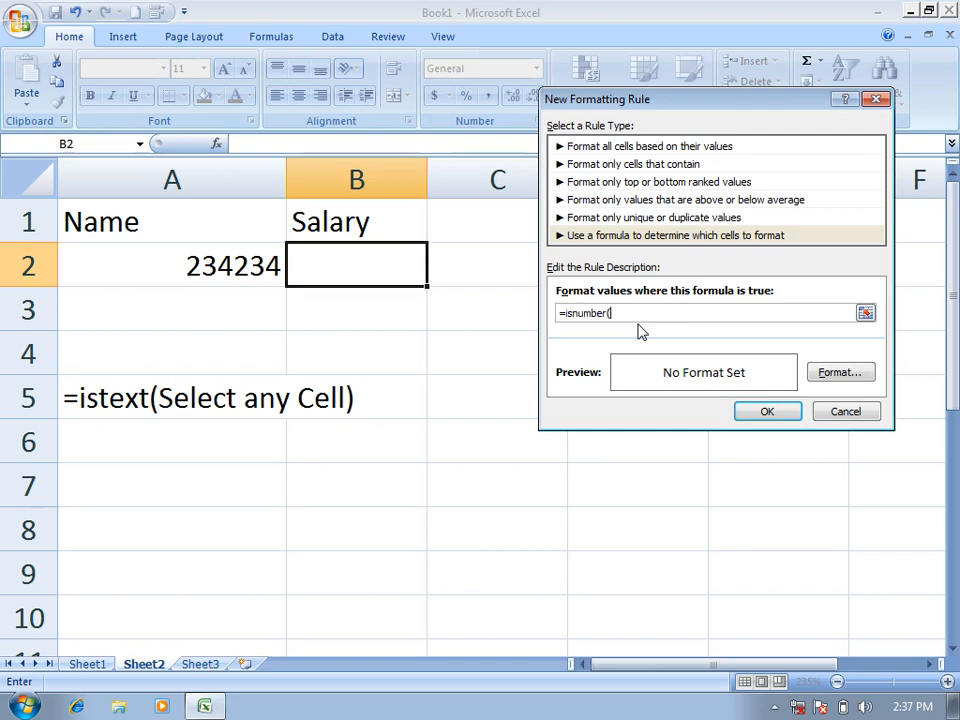
left_click(363, 258)
type(")")
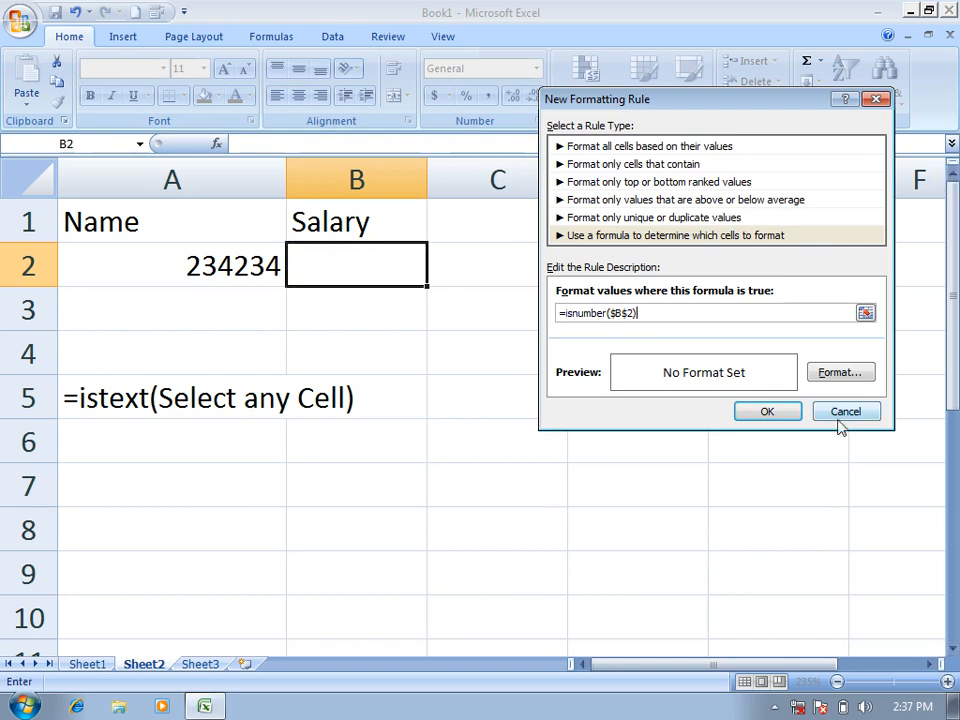
Step: Set the font in the new rule's format to bold white
left_click(840, 373)
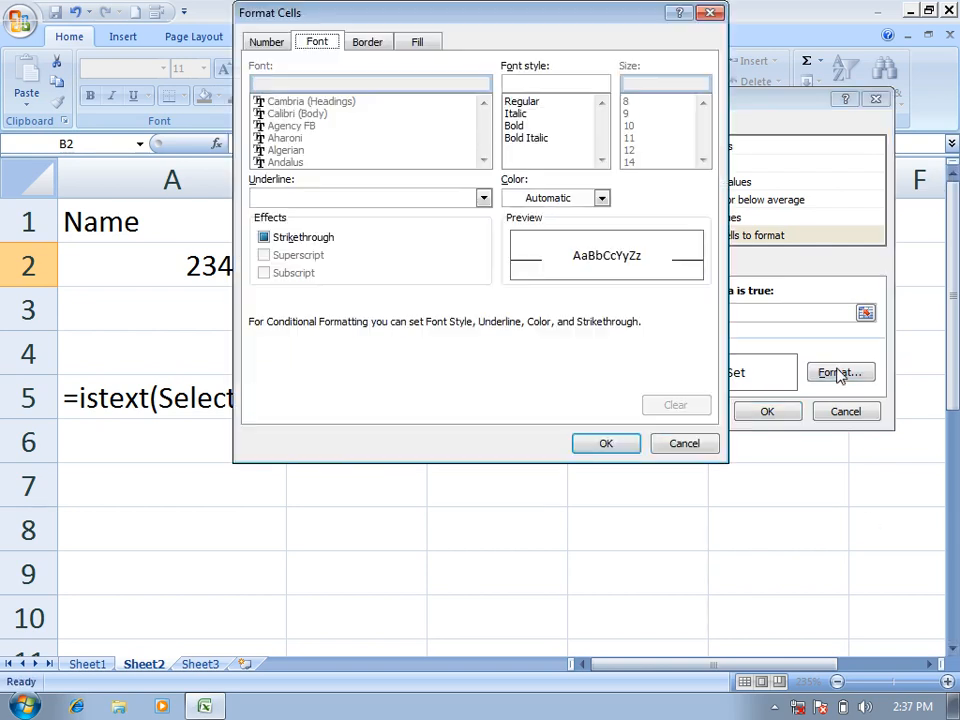
left_click(514, 127)
left_click(536, 200)
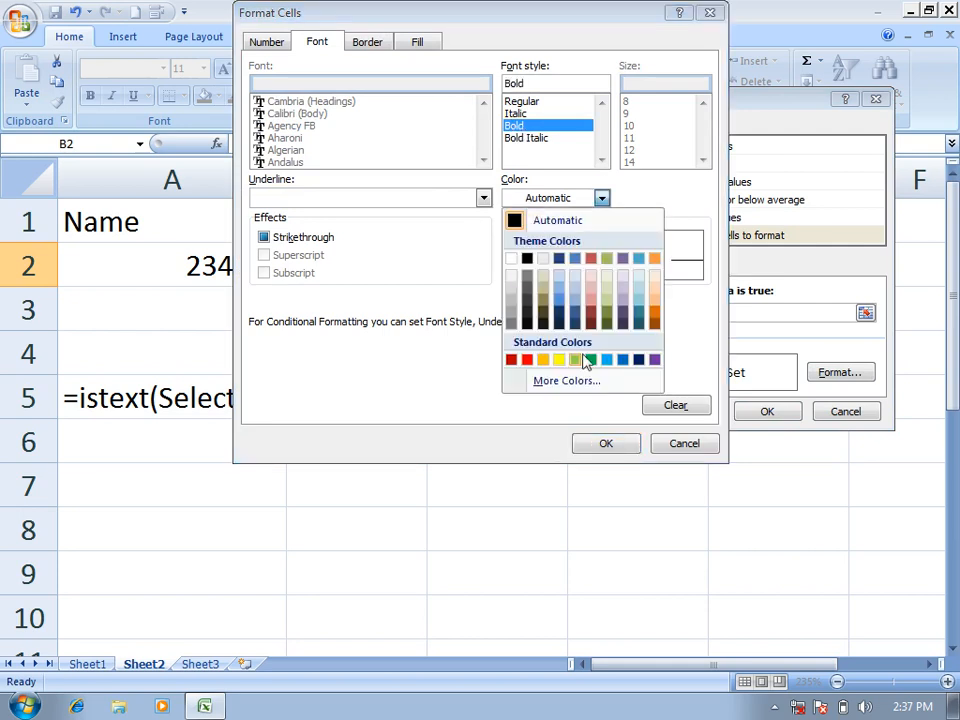
left_click(512, 260)
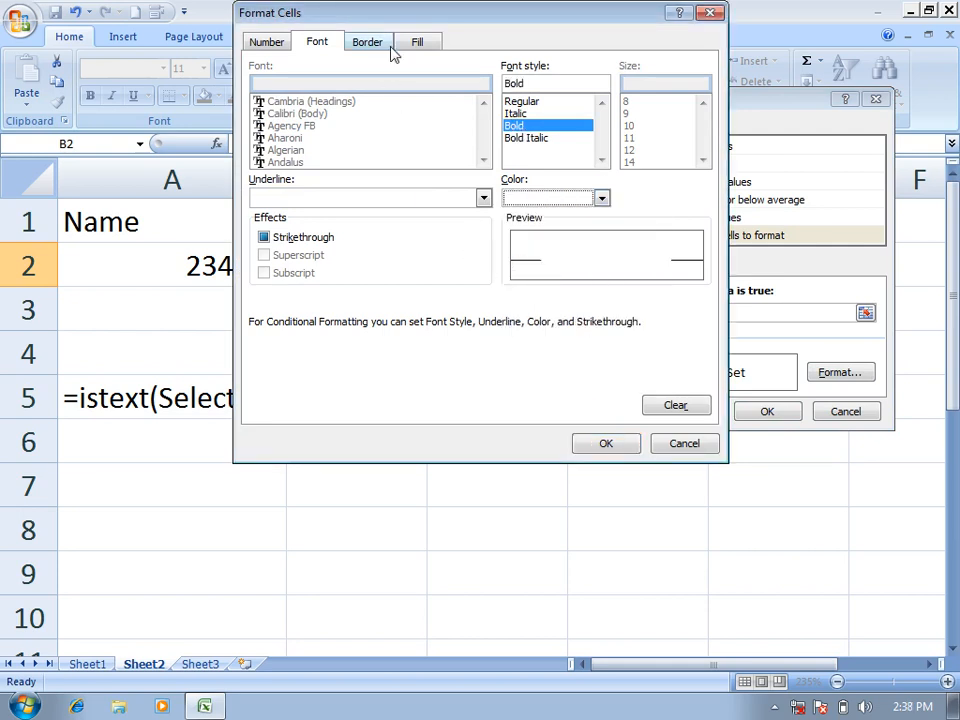
Step: Add a two-color horizontal gradient fill in dark blue and darker navy, with the navy band in the middle, and apply the rule to B2
left_click(419, 44)
left_click(303, 260)
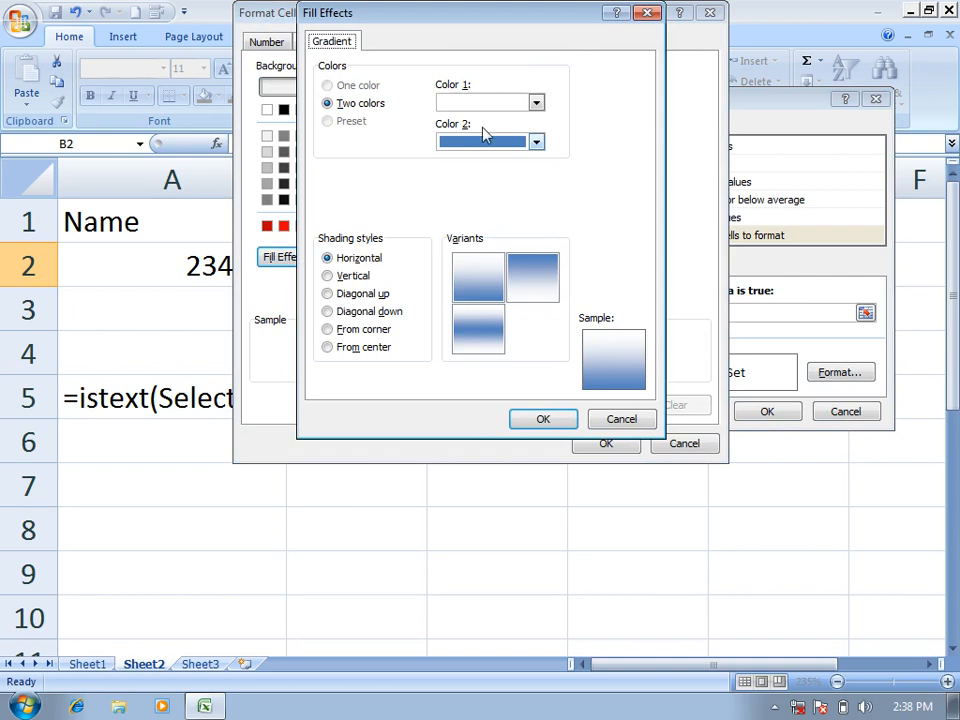
left_click(468, 101)
left_click(499, 146)
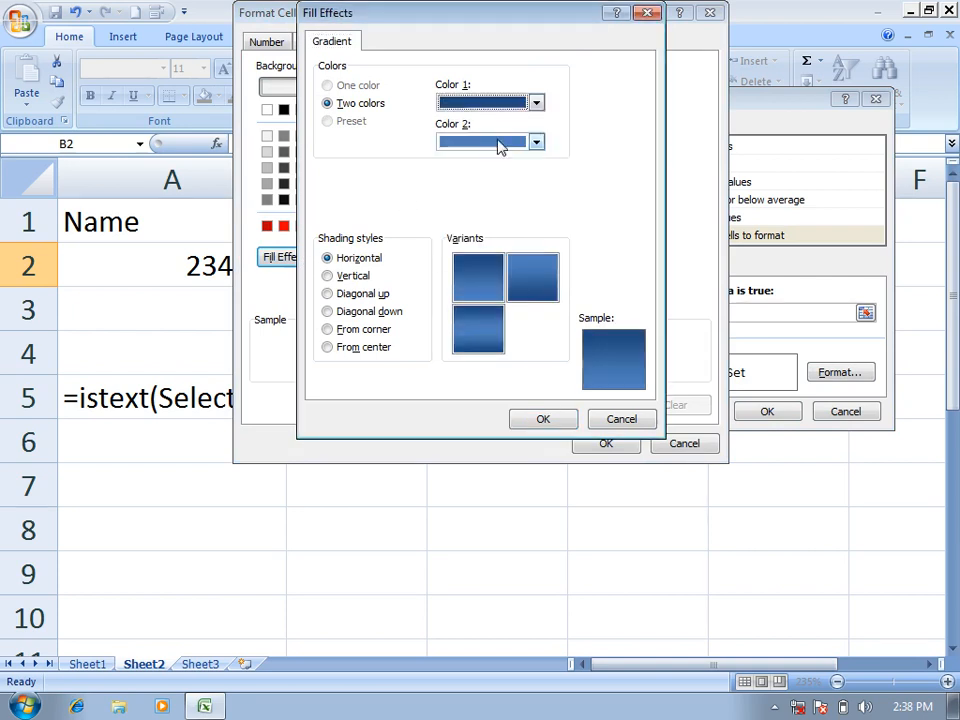
left_click(476, 150)
left_click(493, 242)
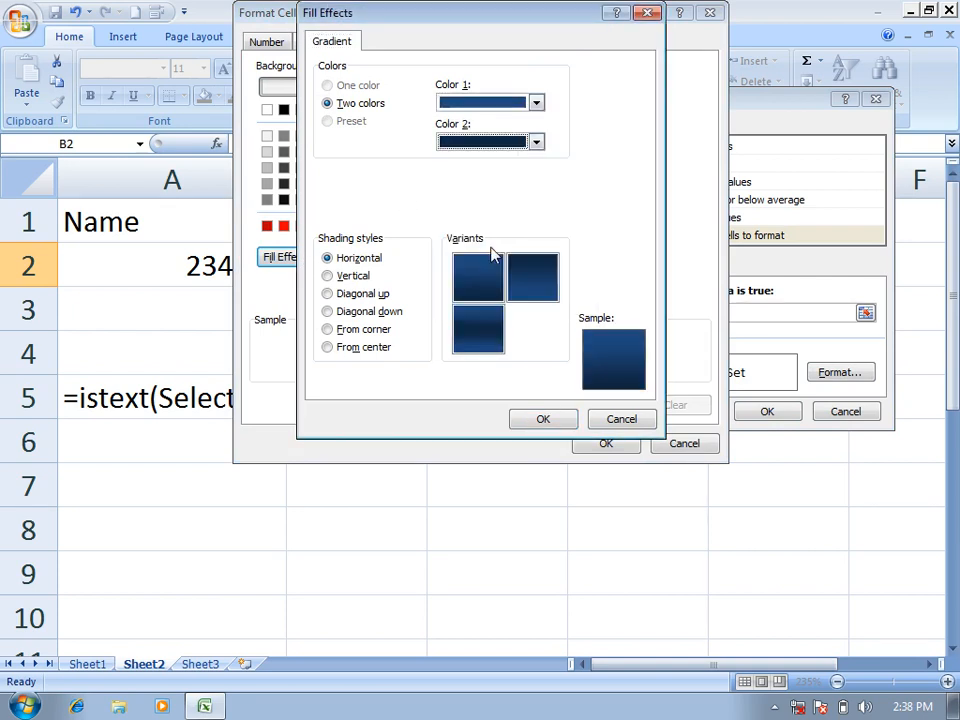
left_click(467, 330)
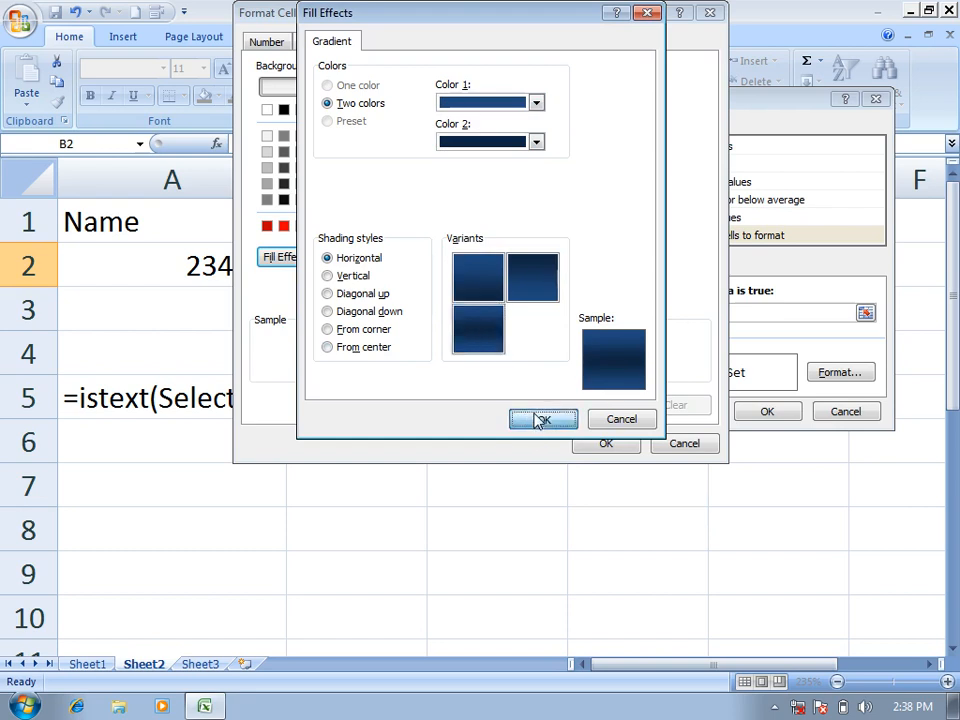
left_click(541, 418)
left_click(622, 444)
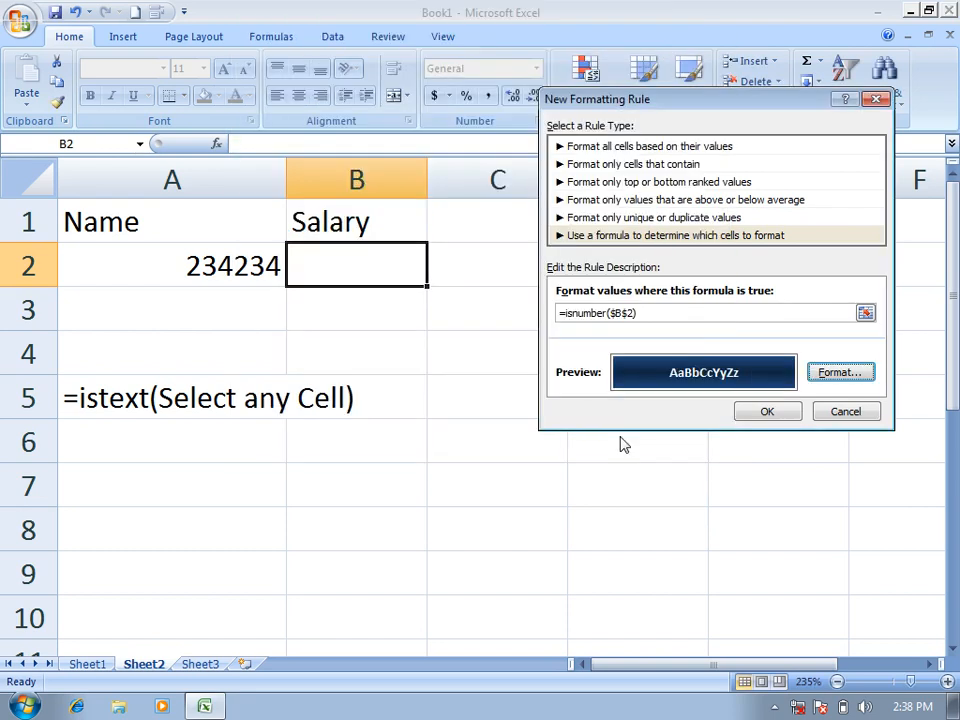
left_click(765, 418)
Step: Test the ISNUMBER rule by entering a sample first name in B2, followed by the number 234234
type("Ahmad")
key("Return")
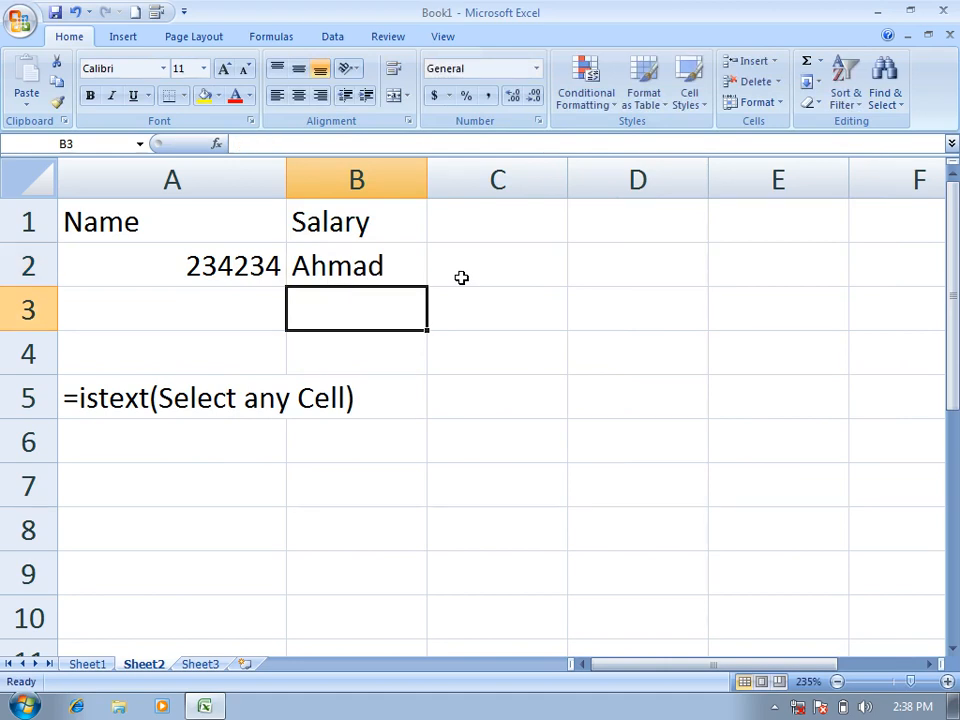
key("Up")
type("234234")
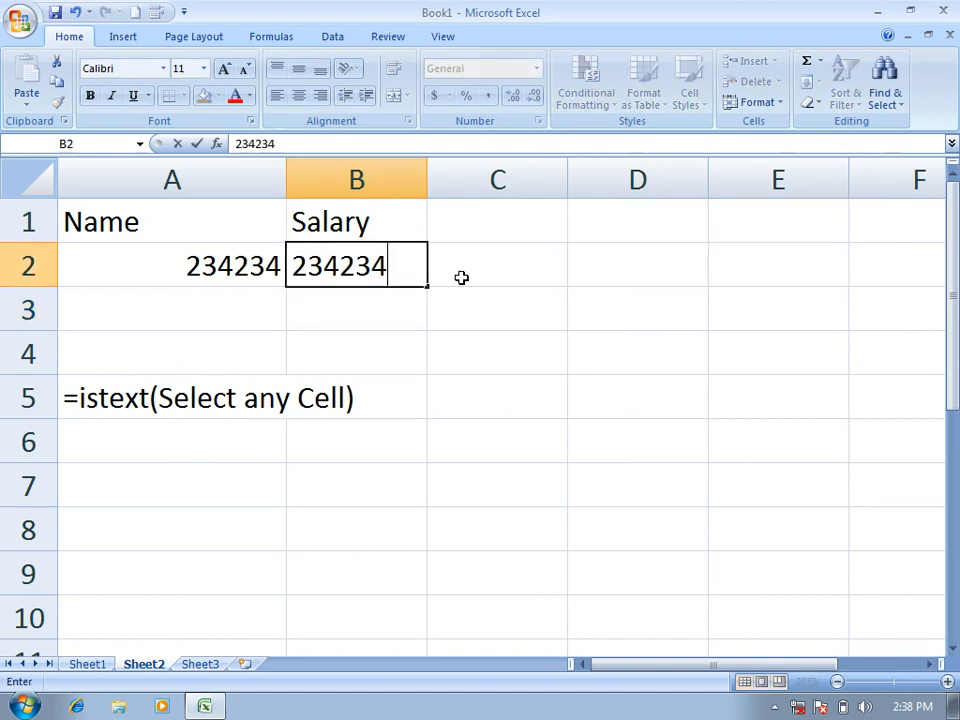
key("Return")
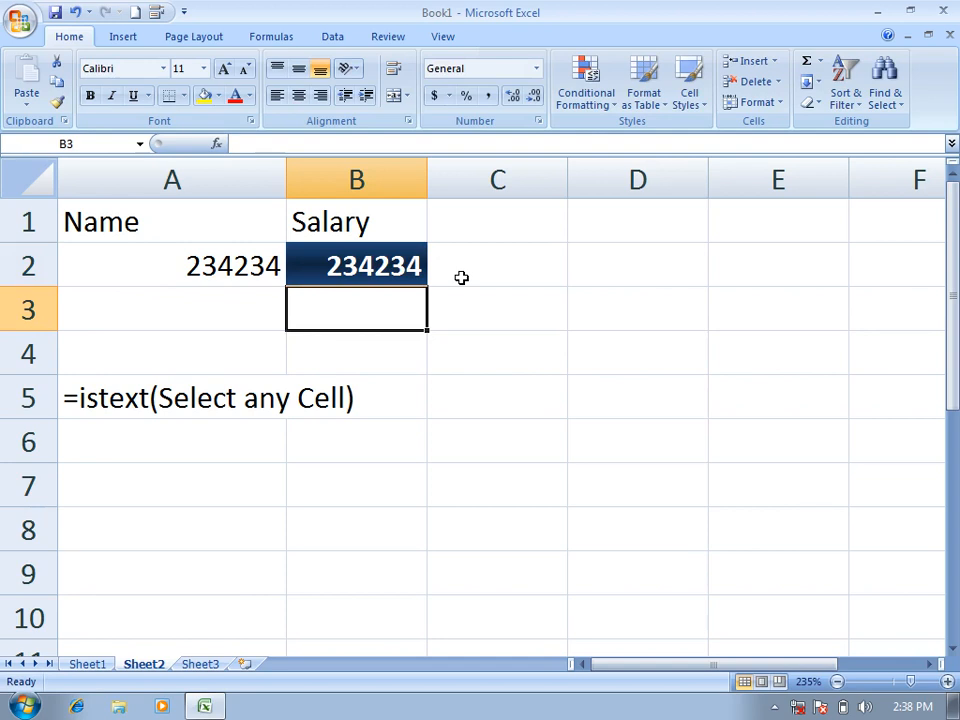
Step: Retest the ISTEXT rule by entering a sample first name in A2, followed by the number 234234
key("Up")
key("Left")
type("Ahmad")
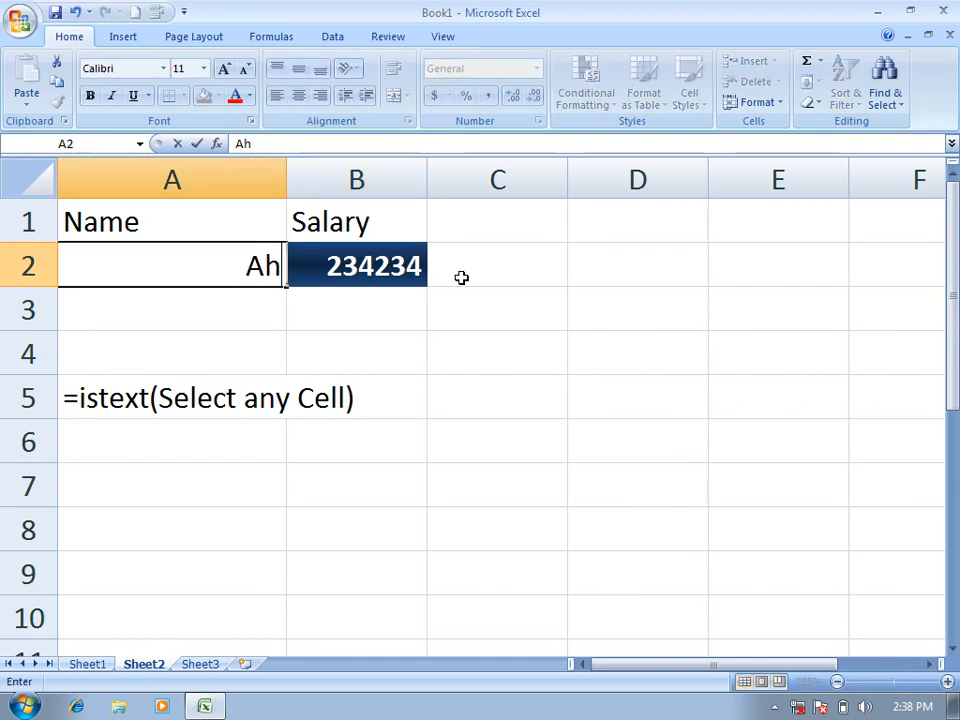
key("Return")
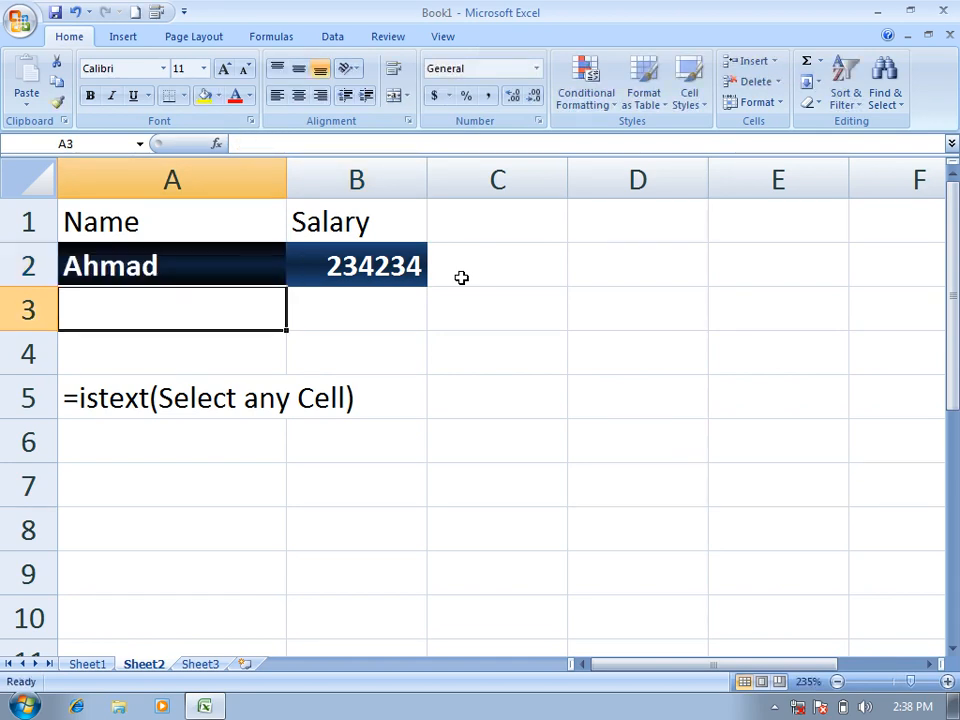
key("Up")
type("234234")
key("Return")
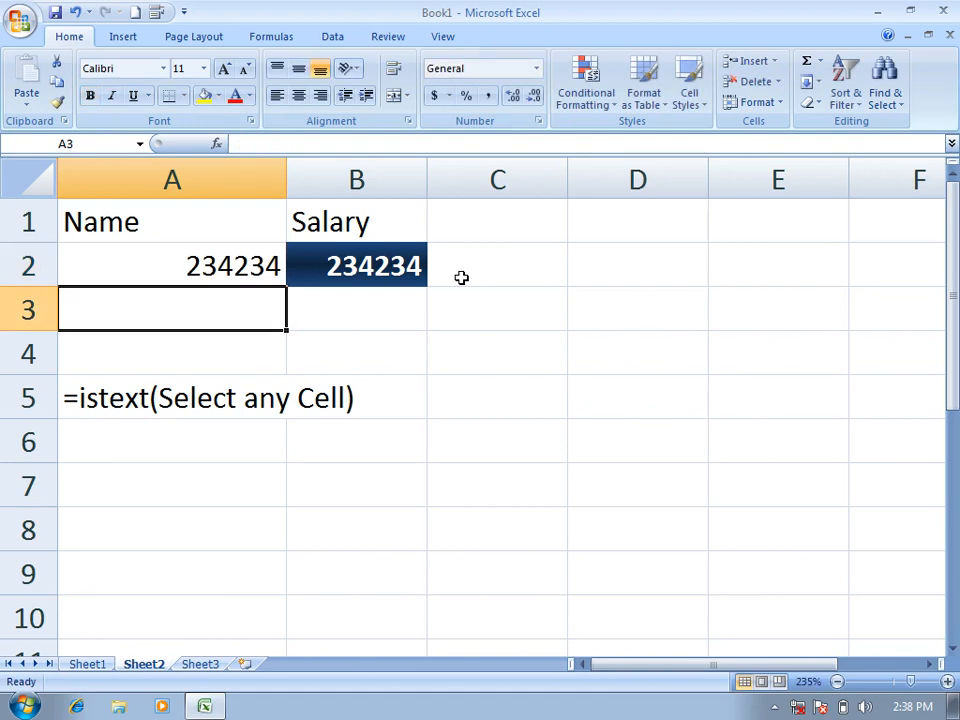
Step: Note the formula syntax =isnumber(Select any Cell) as plain text in A6
key("Down")
key("Down")
key("Down")
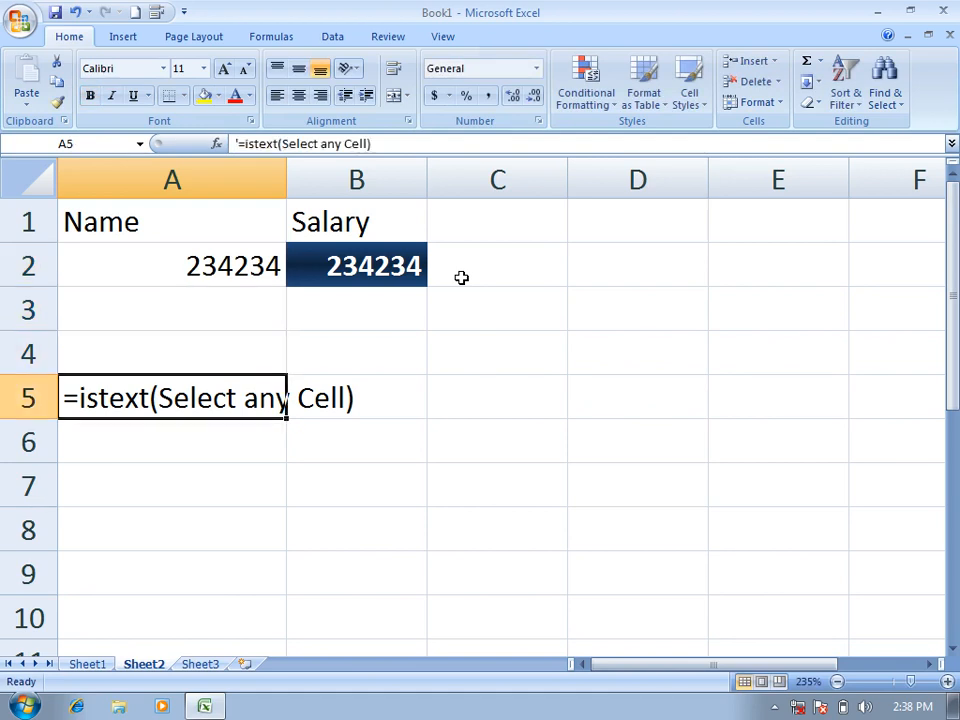
type("'=")
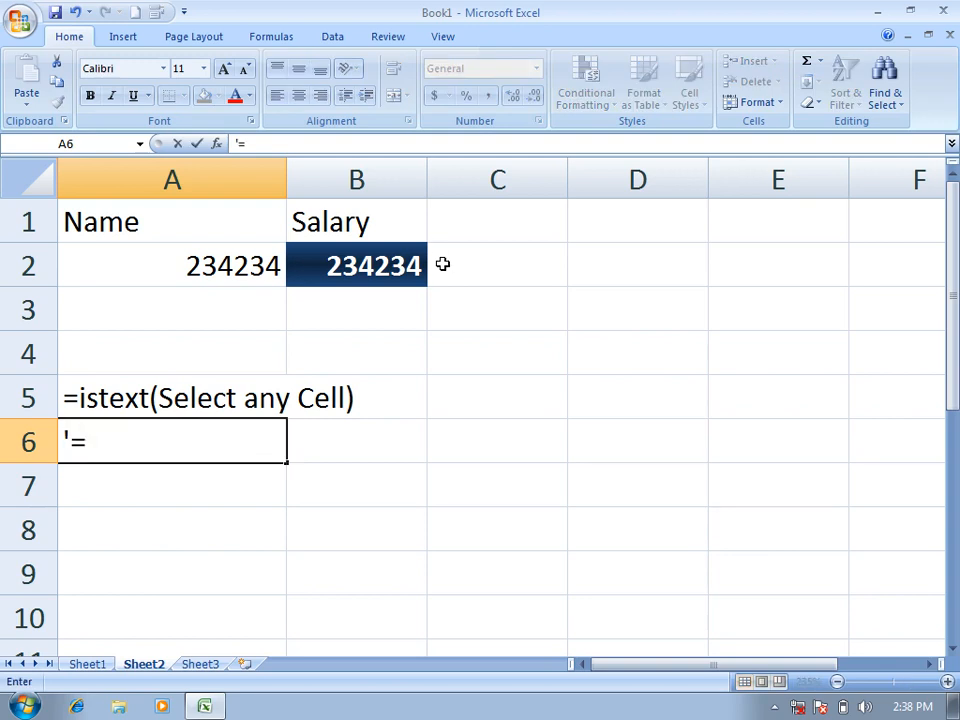
type("is")
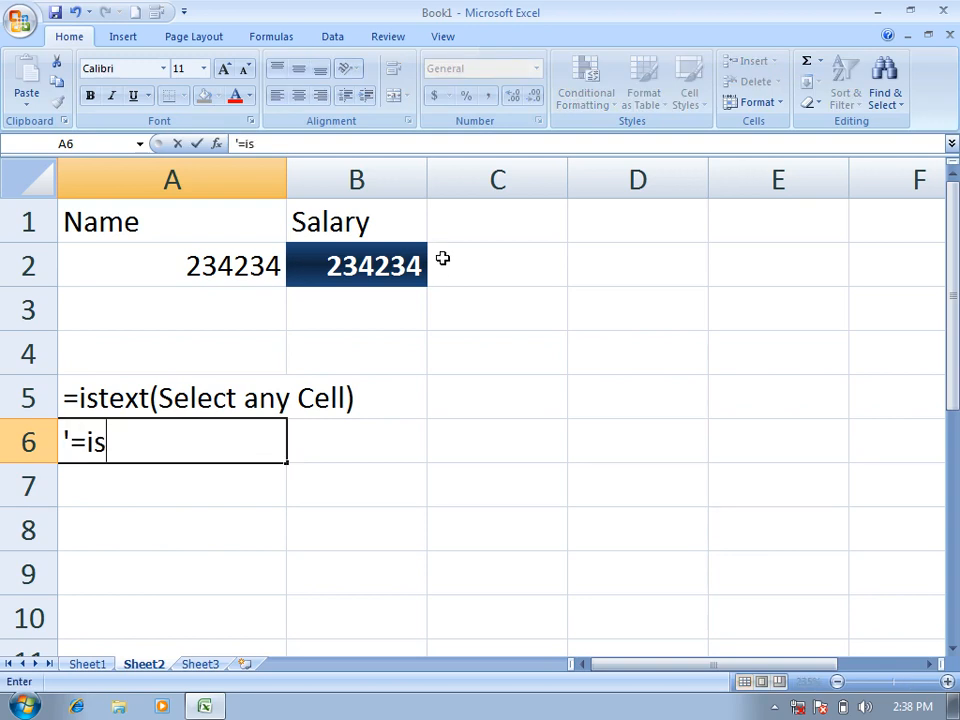
type("number(Select any Cell)")
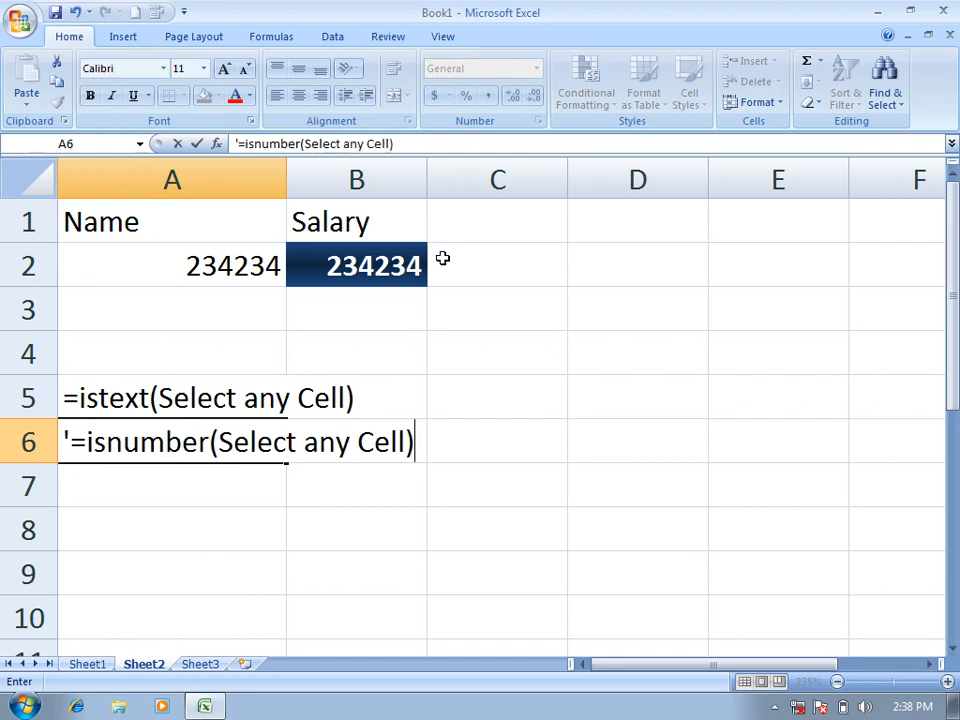
key("Return")
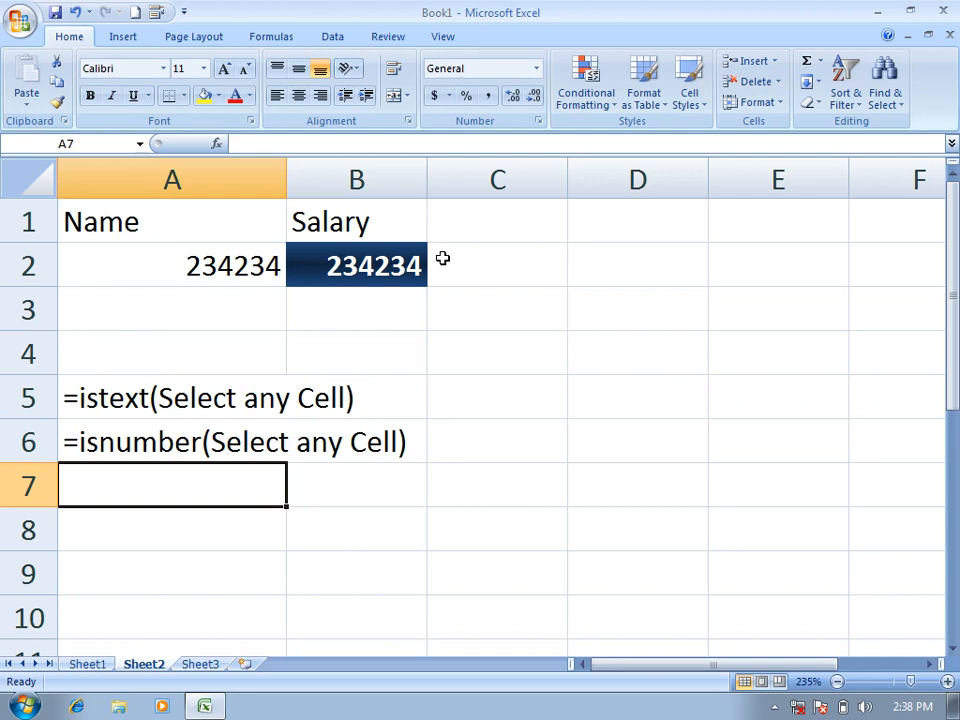
left_click(603, 100)
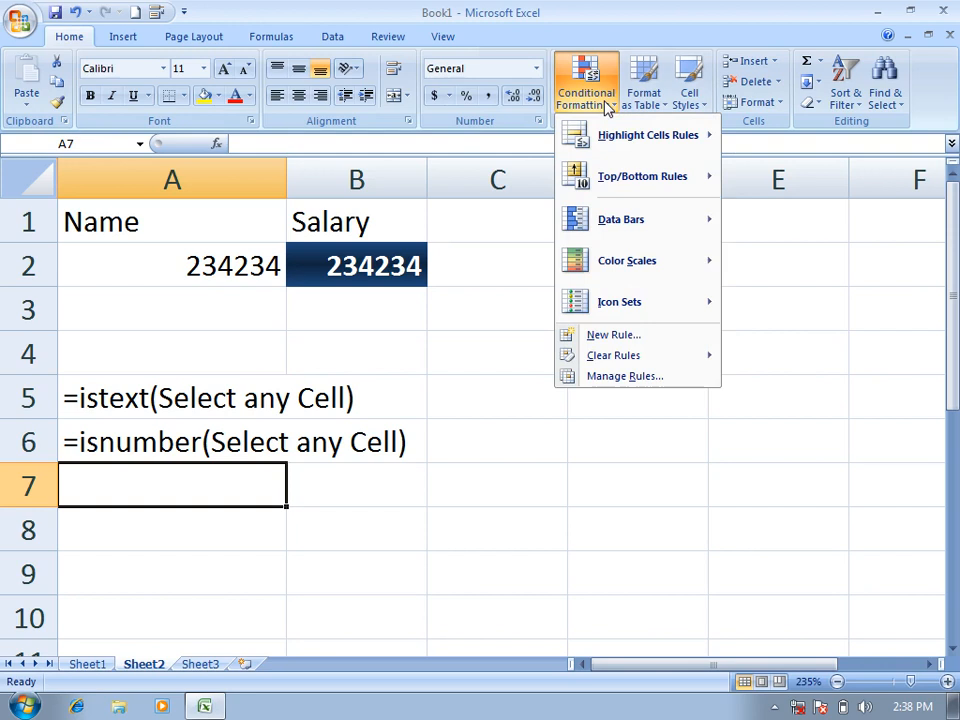
left_click(617, 336)
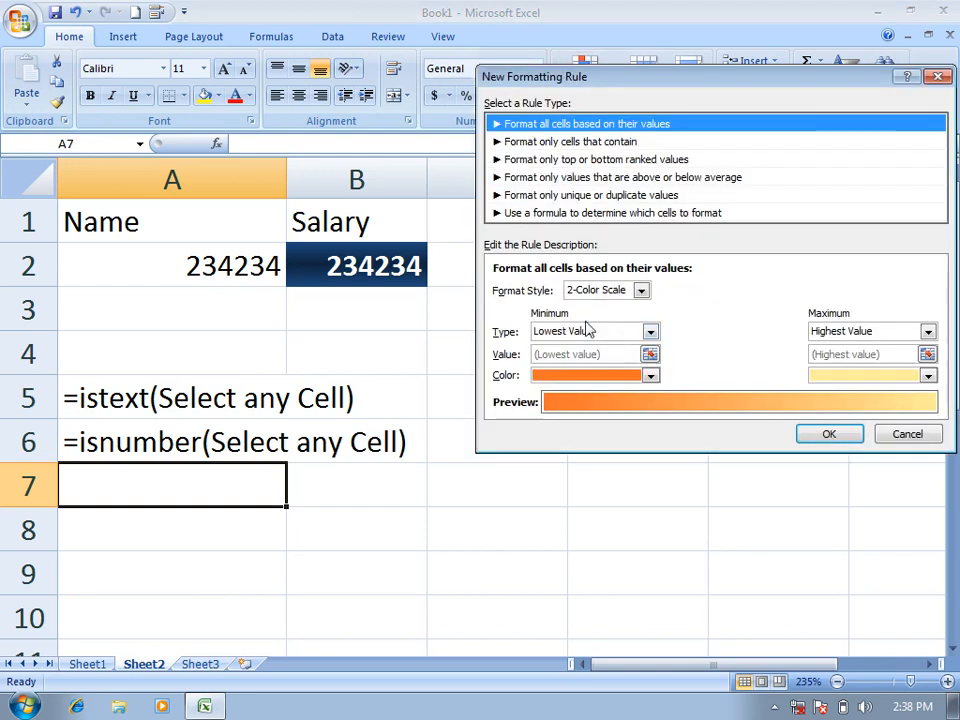
left_click(545, 213)
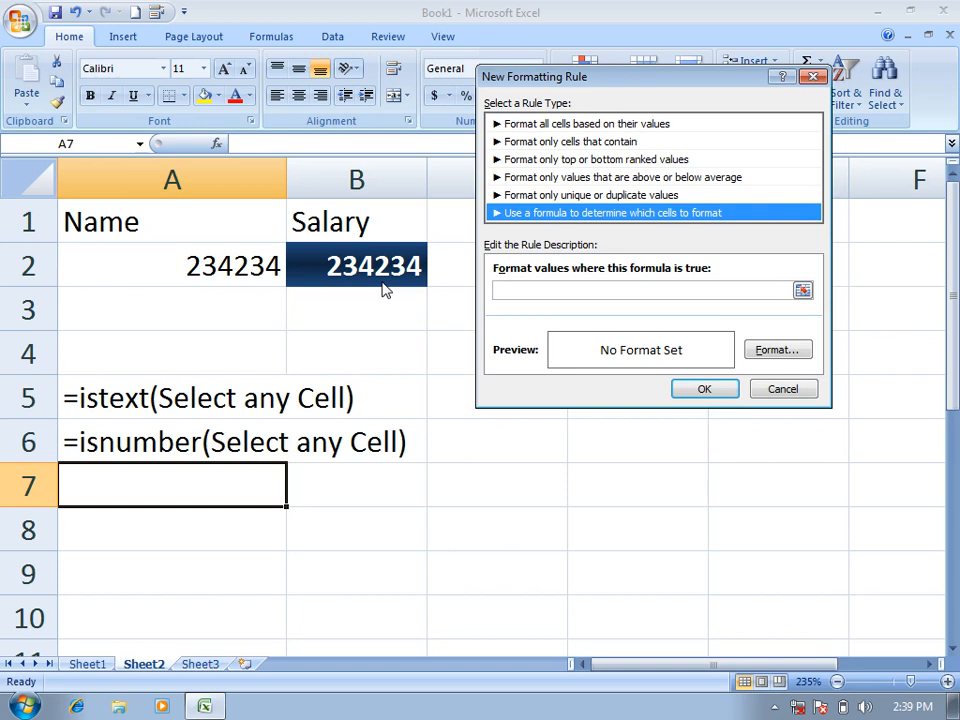
left_click(784, 390)
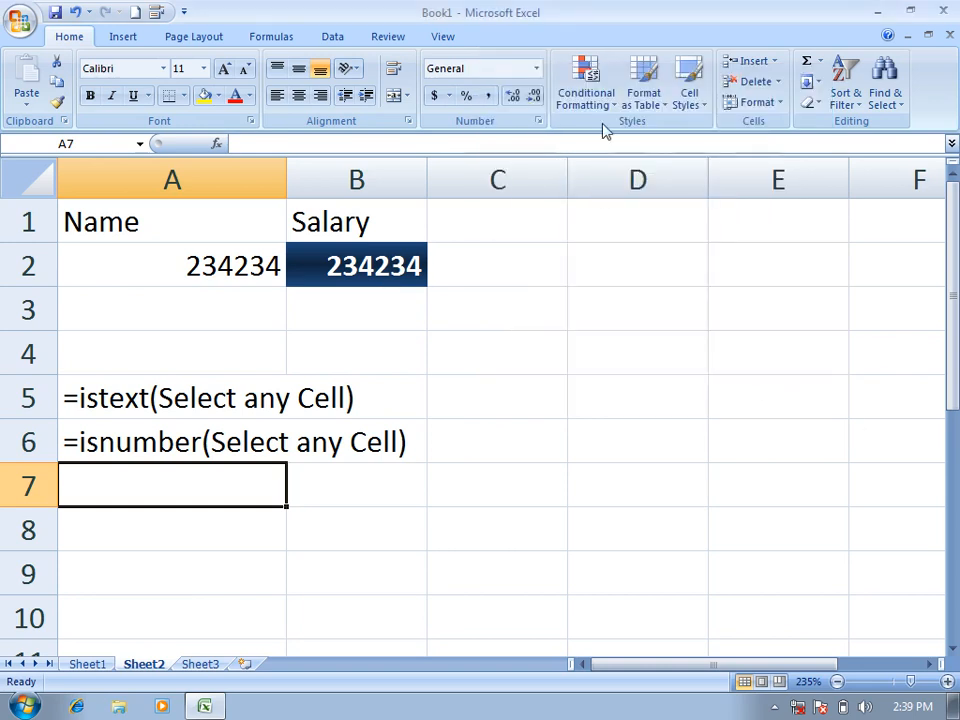
left_click(587, 90)
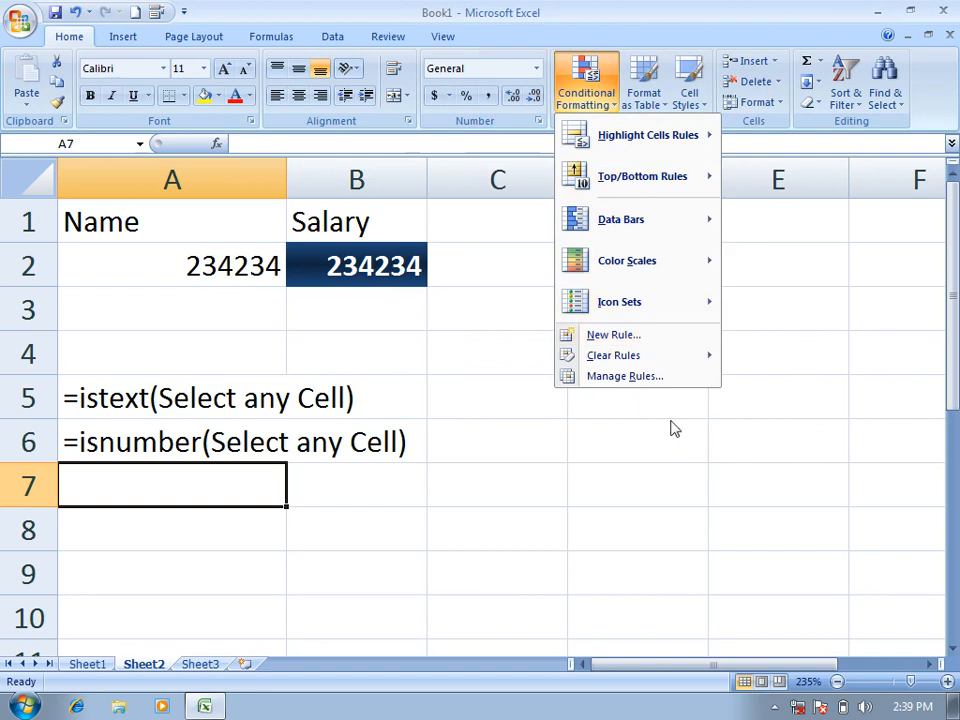
mouse_move(644, 358)
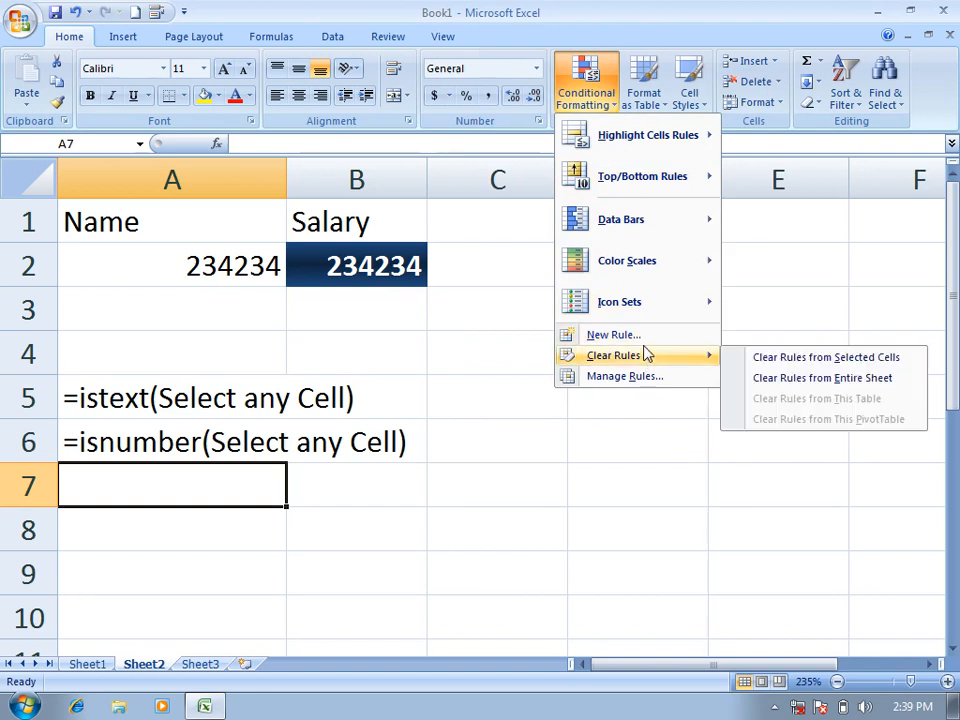
left_click(512, 351)
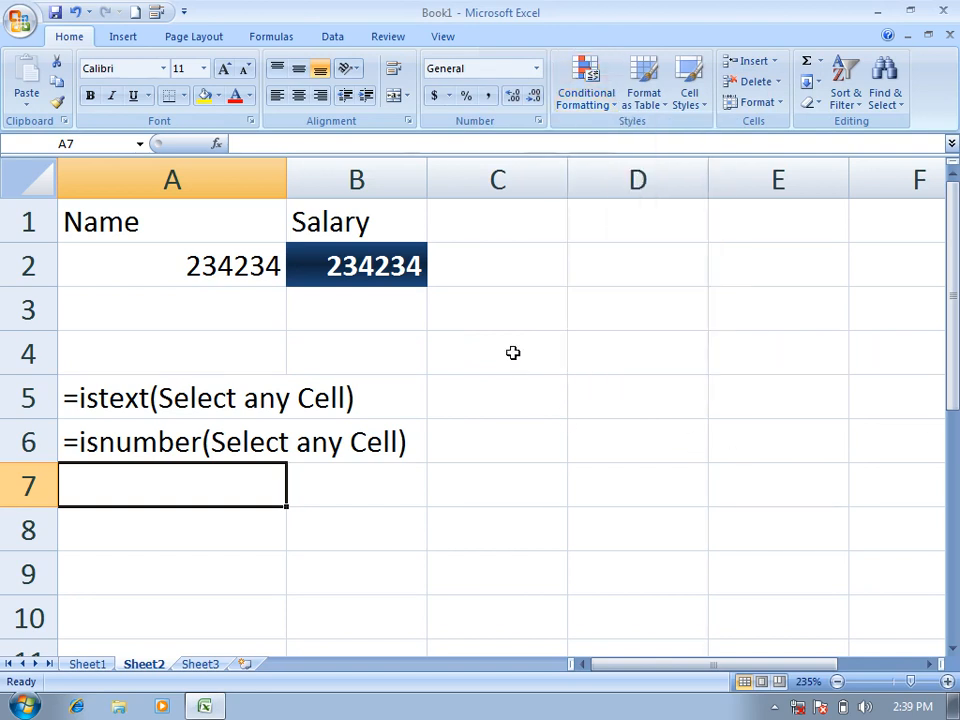
Step: List all conditional formatting rules of this worksheet and try moving the ISTEXT rule above and below the ISNUMBER rule
left_click(512, 351)
left_click(604, 105)
left_click(688, 378)
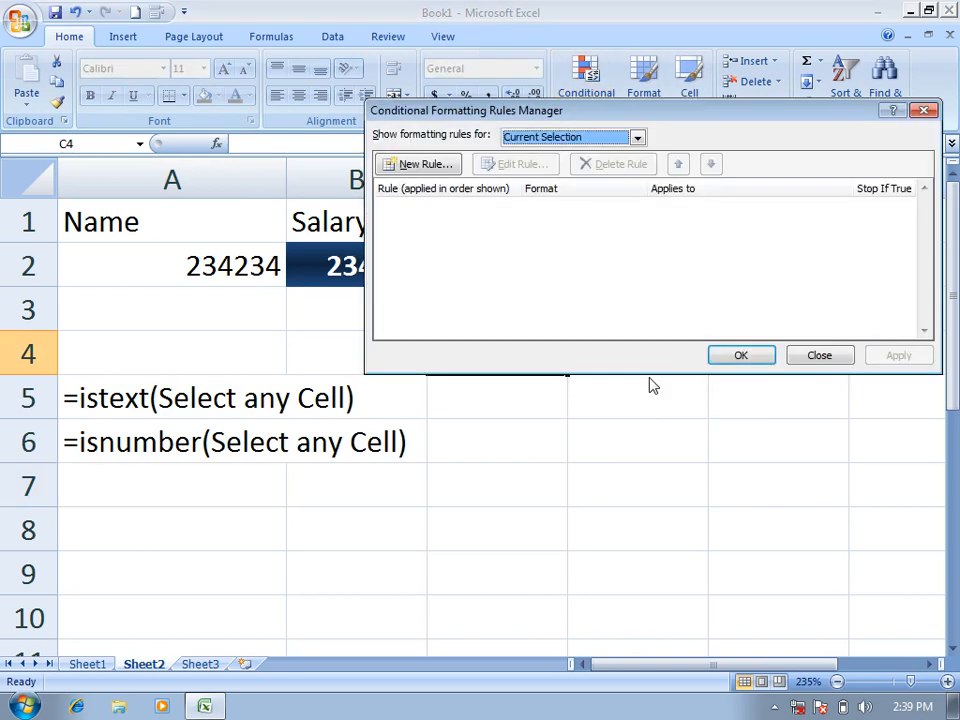
left_click(590, 138)
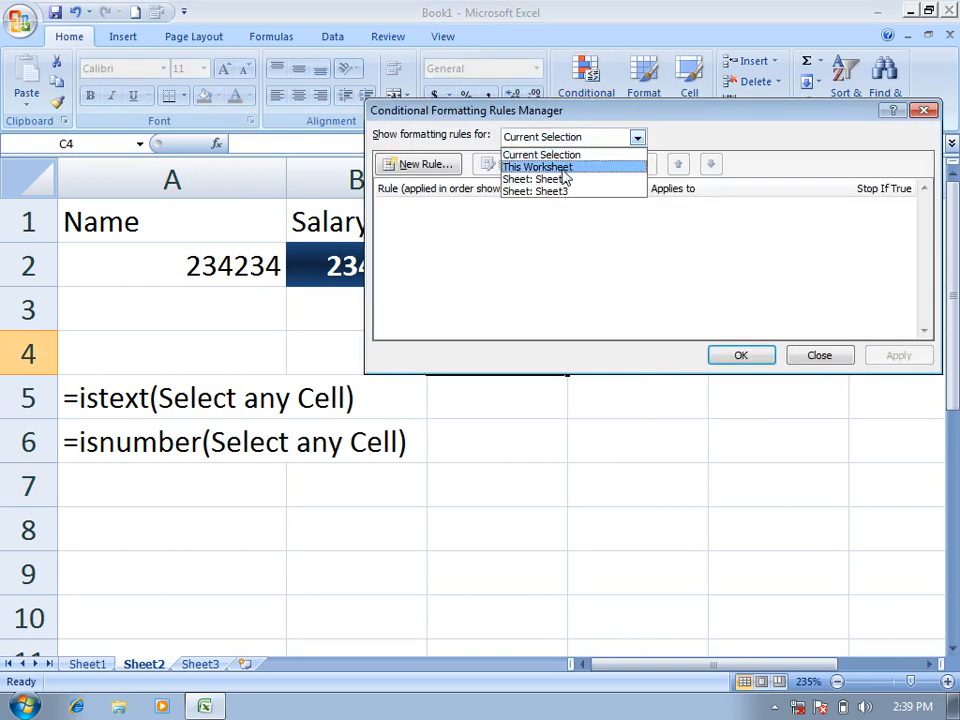
left_click(565, 170)
left_click(601, 242)
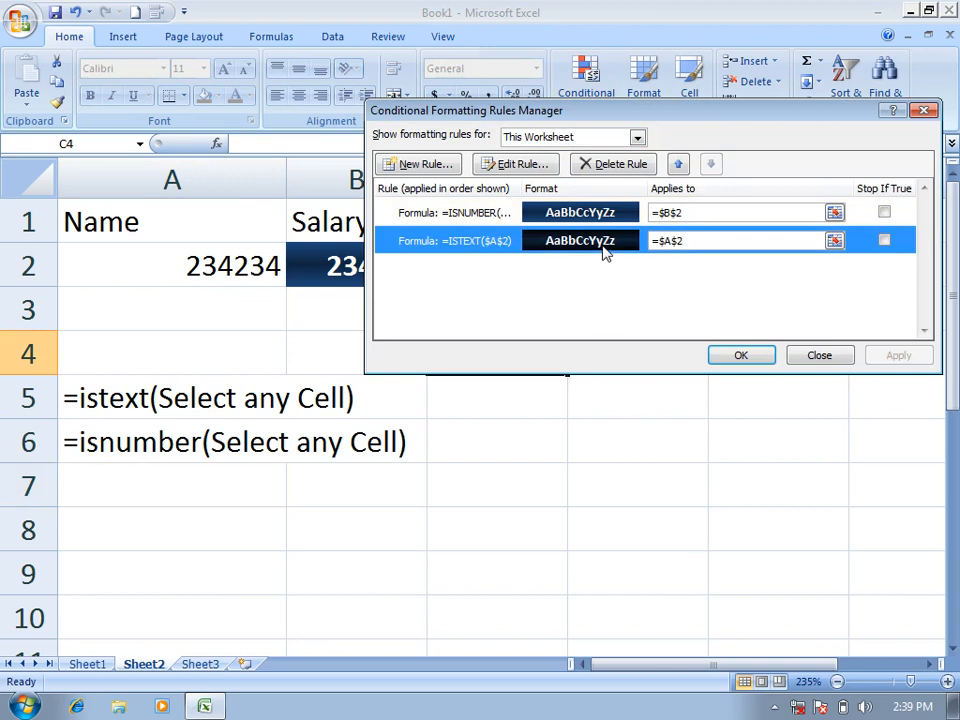
left_click(678, 163)
left_click(711, 164)
left_click(678, 165)
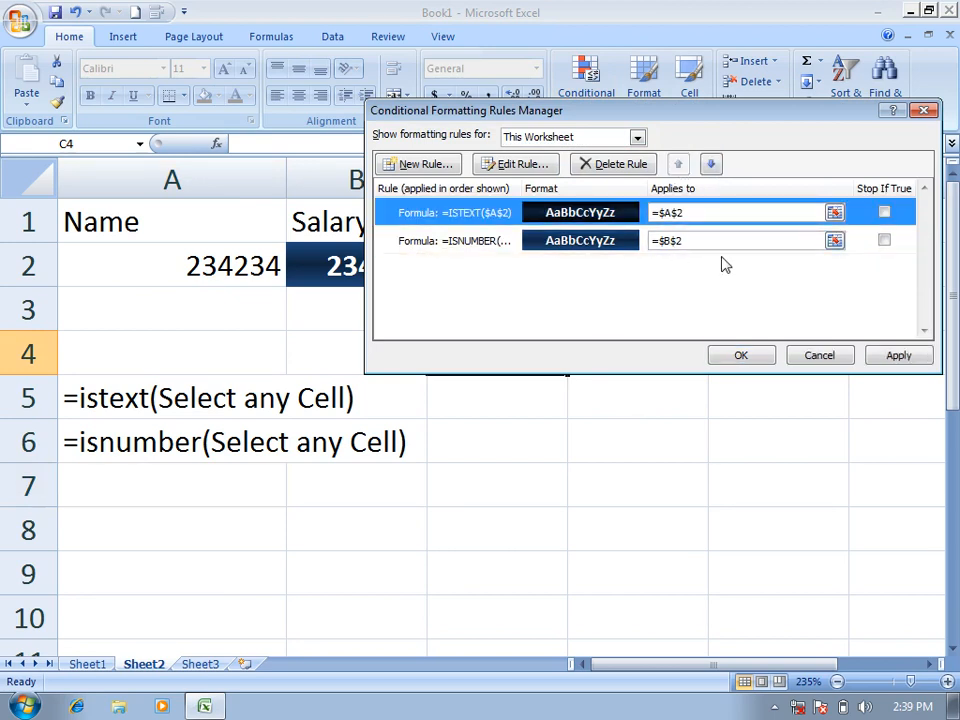
left_click(821, 356)
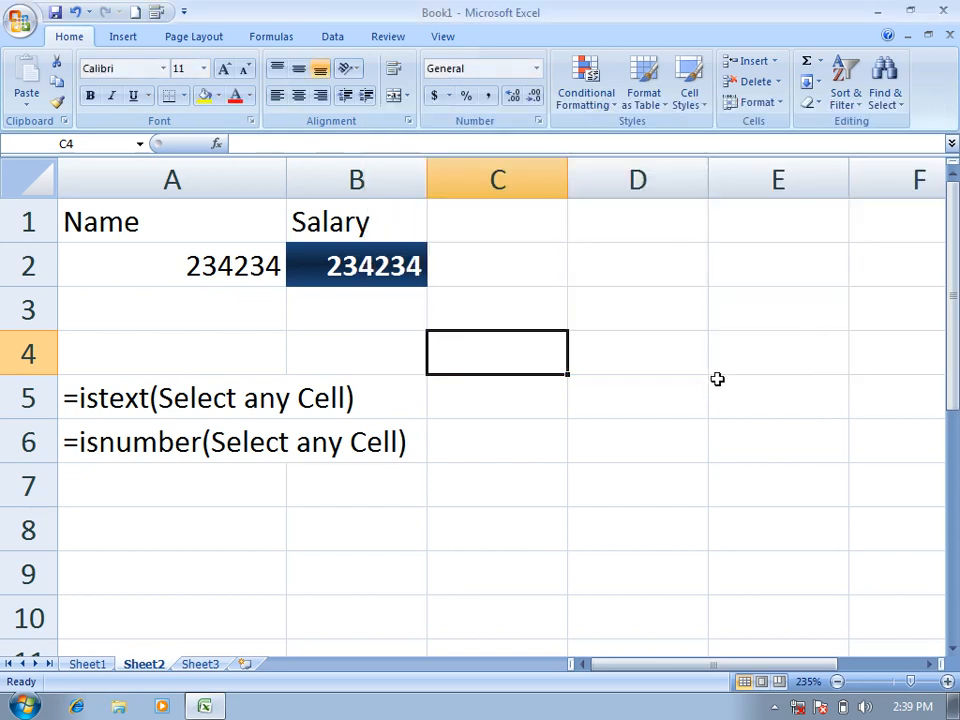
Step: Delete both the ISNUMBER and ISTEXT rules from this worksheet through the Conditional Formatting Rules Manager
left_click(587, 70)
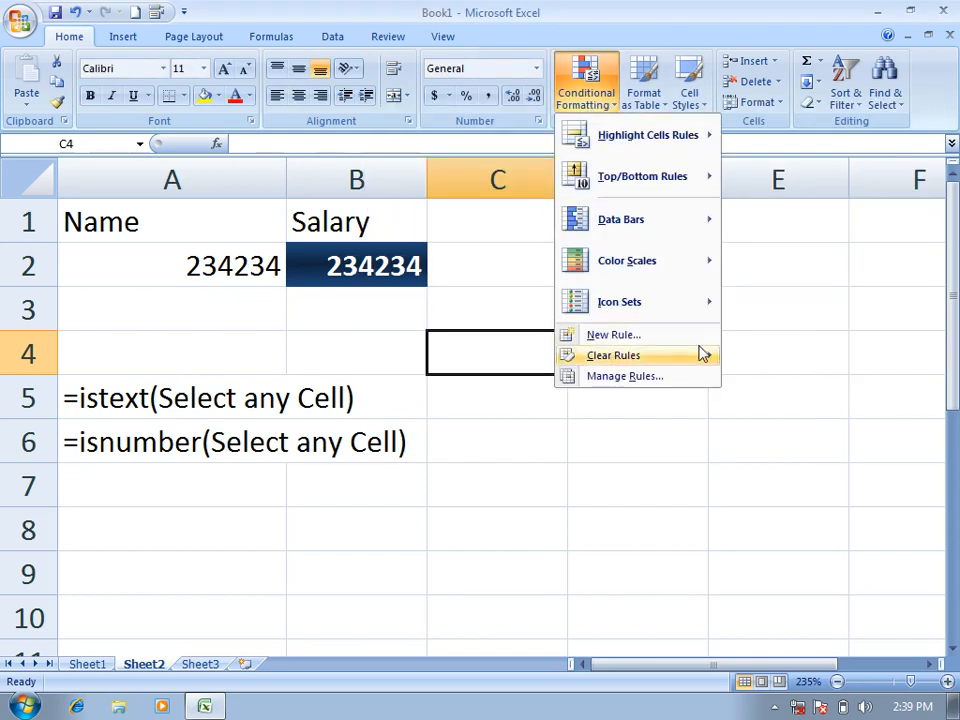
left_click(628, 376)
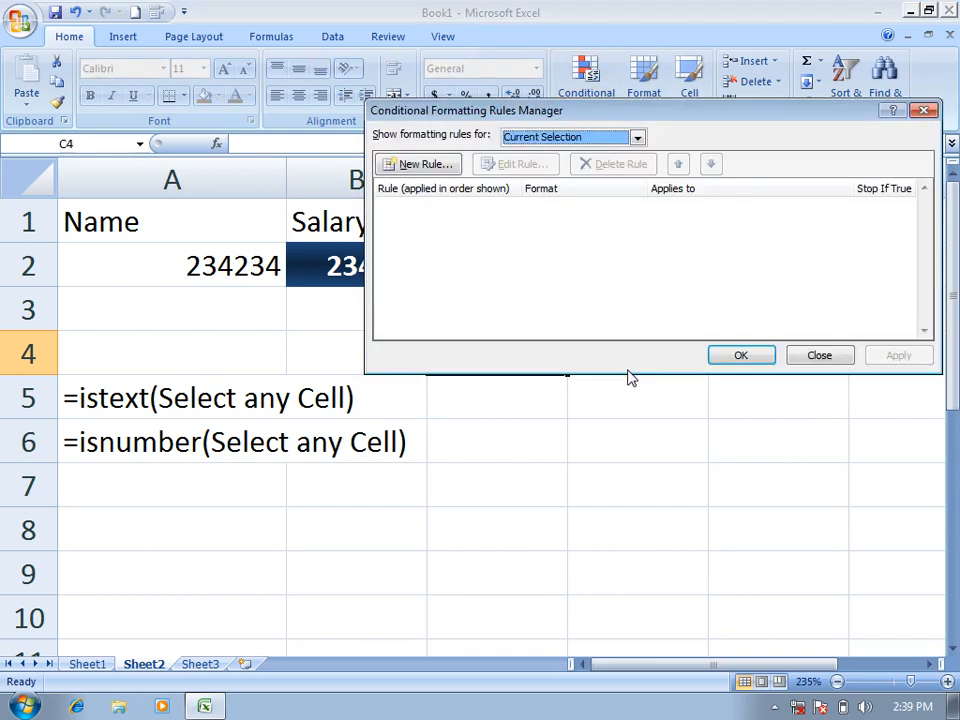
left_click(600, 140)
left_click(566, 164)
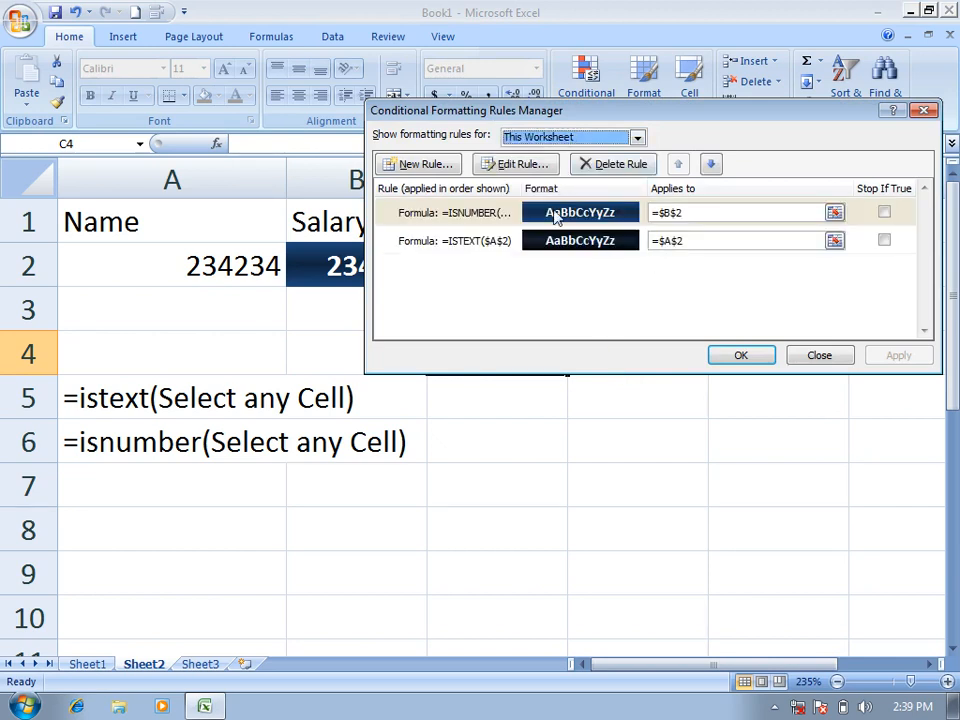
left_click(611, 164)
left_click(622, 164)
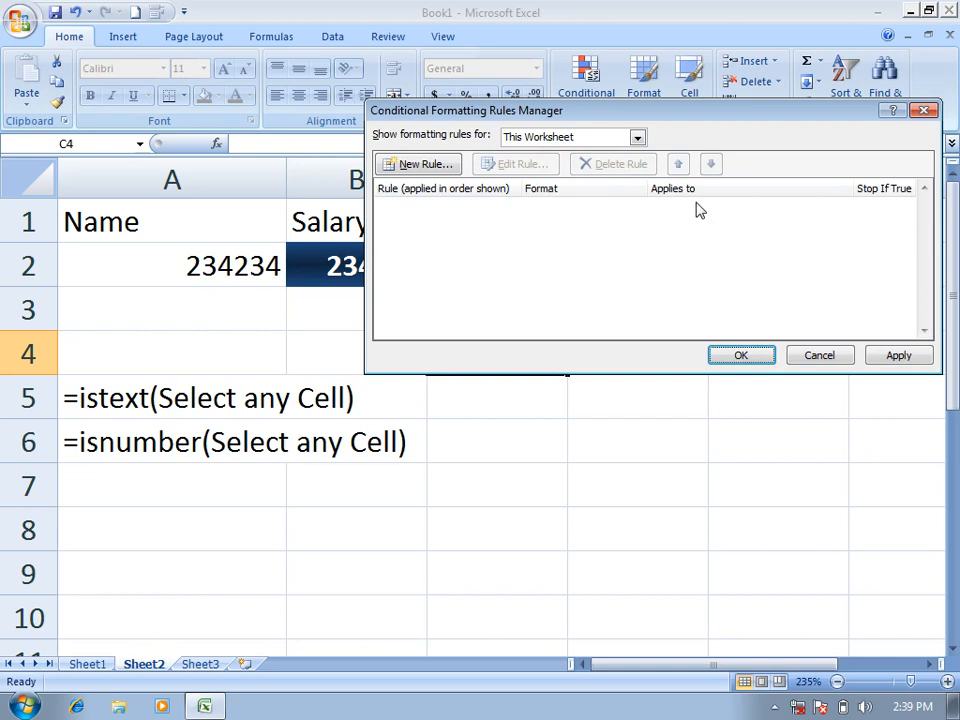
left_click(752, 357)
left_click_drag(230, 265, 420, 267)
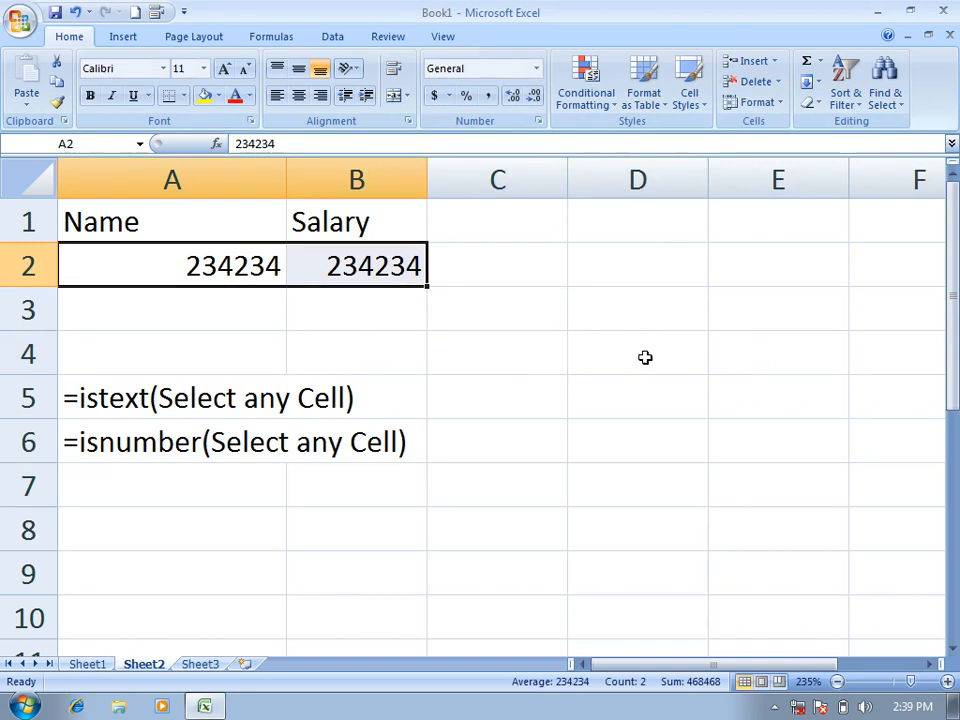
left_click(590, 95)
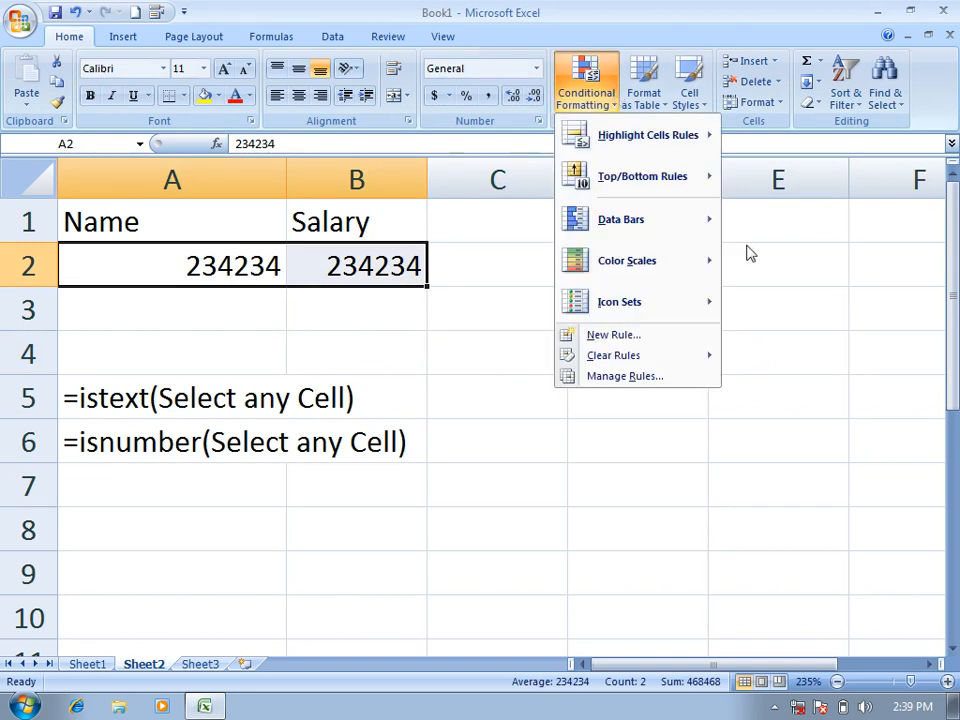
mouse_move(667, 362)
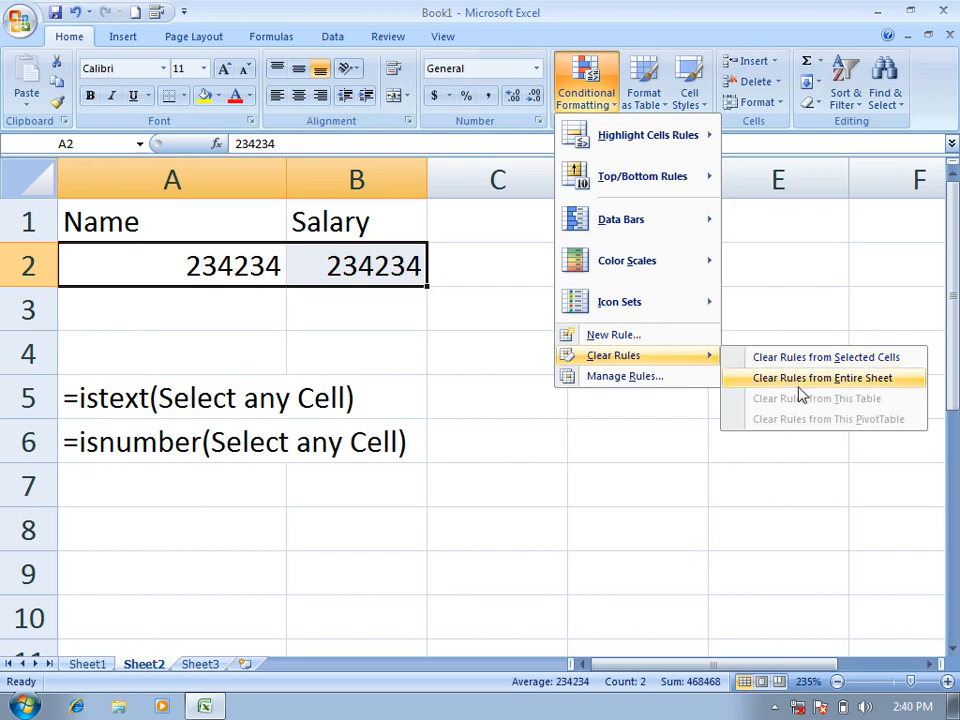
left_click(550, 433)
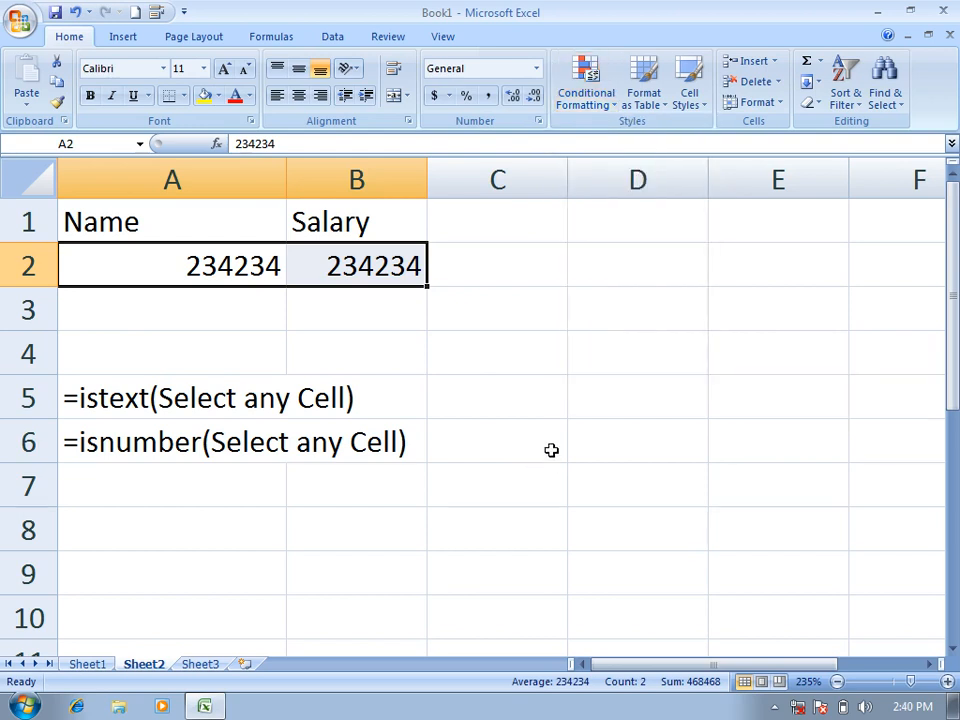
Step: Highlight the ages in C2:C8 on Sheet1 with a Greater Than rule, accepting the proposed threshold and the light red fill with dark red text
left_click(90, 664)
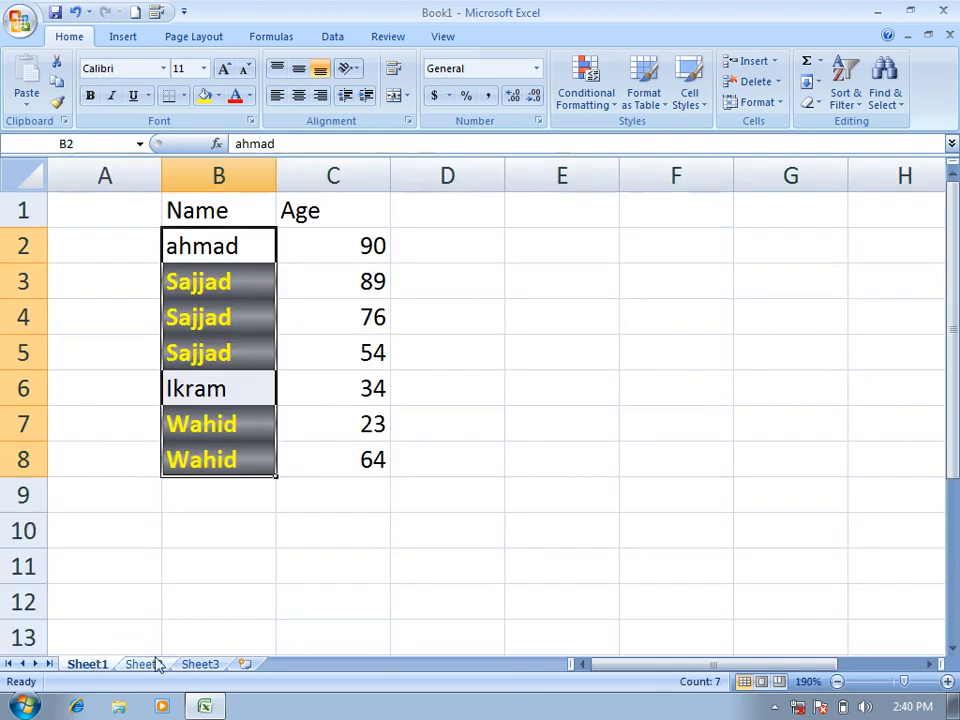
left_click_drag(345, 250, 348, 462)
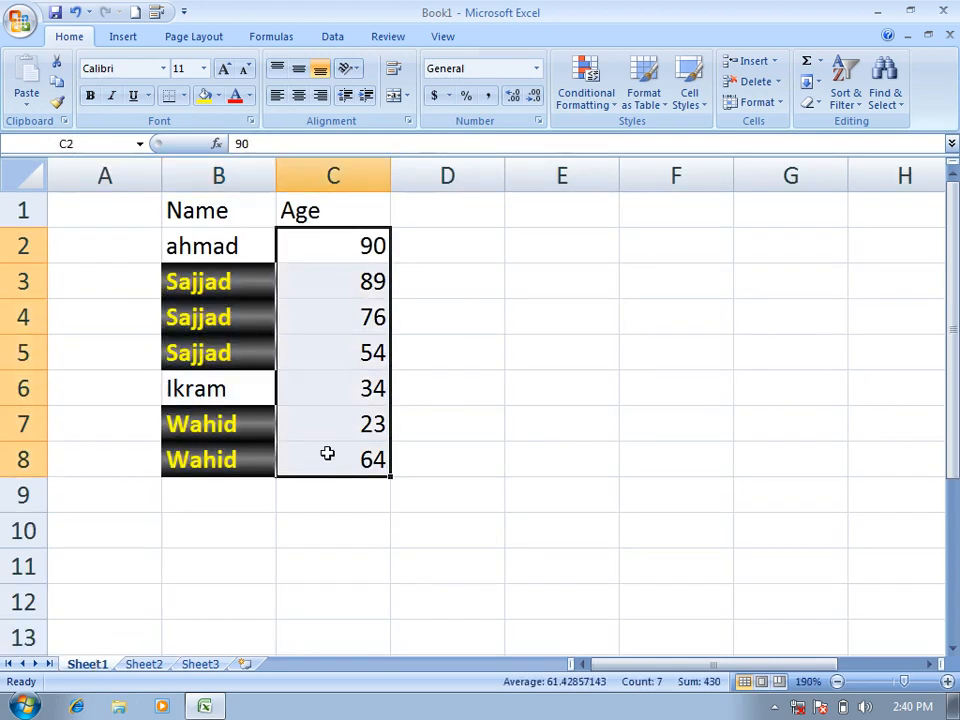
left_click(587, 100)
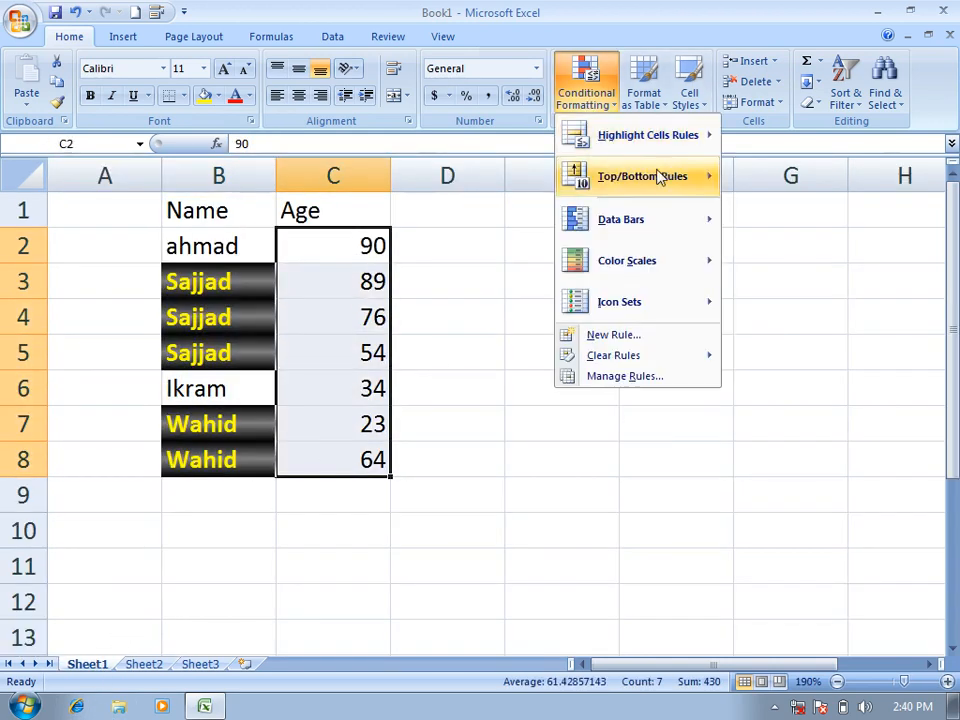
mouse_move(638, 140)
left_click(809, 152)
left_click(748, 285)
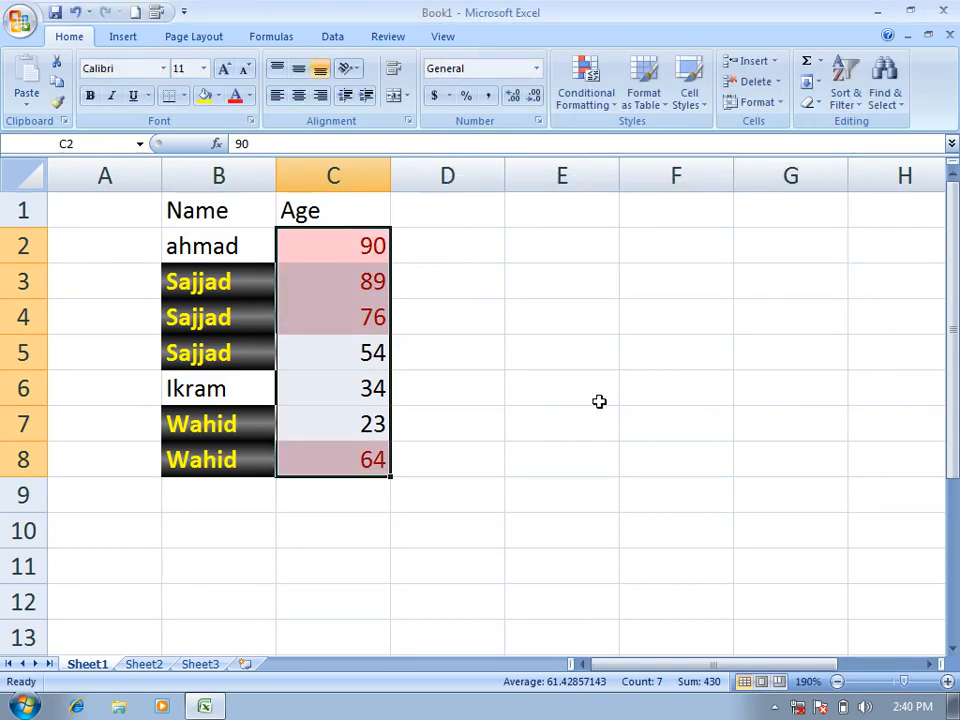
left_click(470, 390)
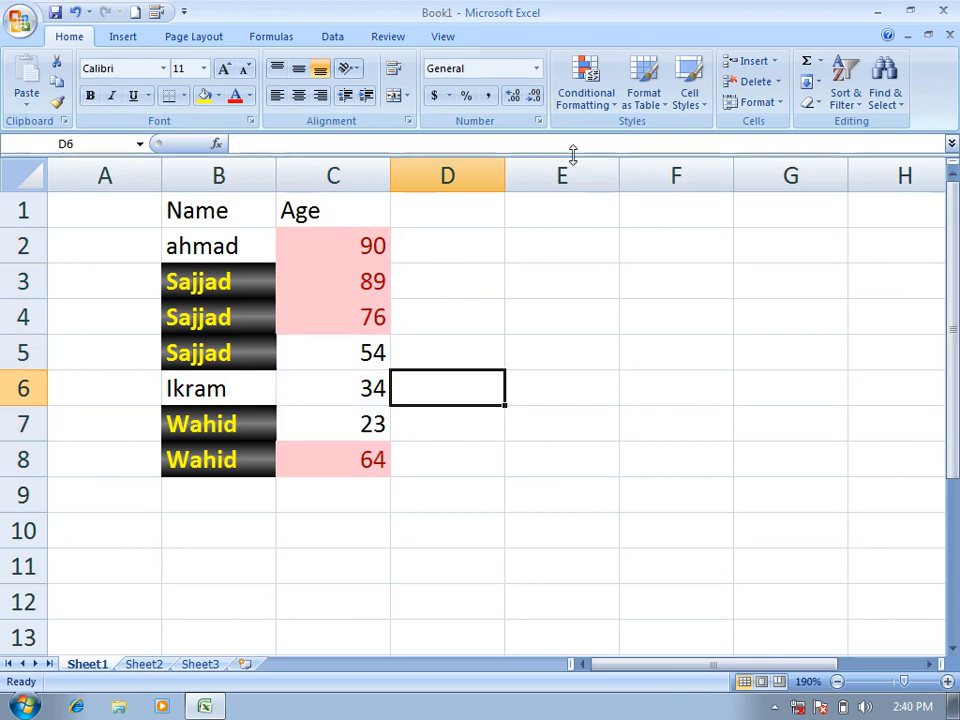
left_click(589, 104)
mouse_move(638, 360)
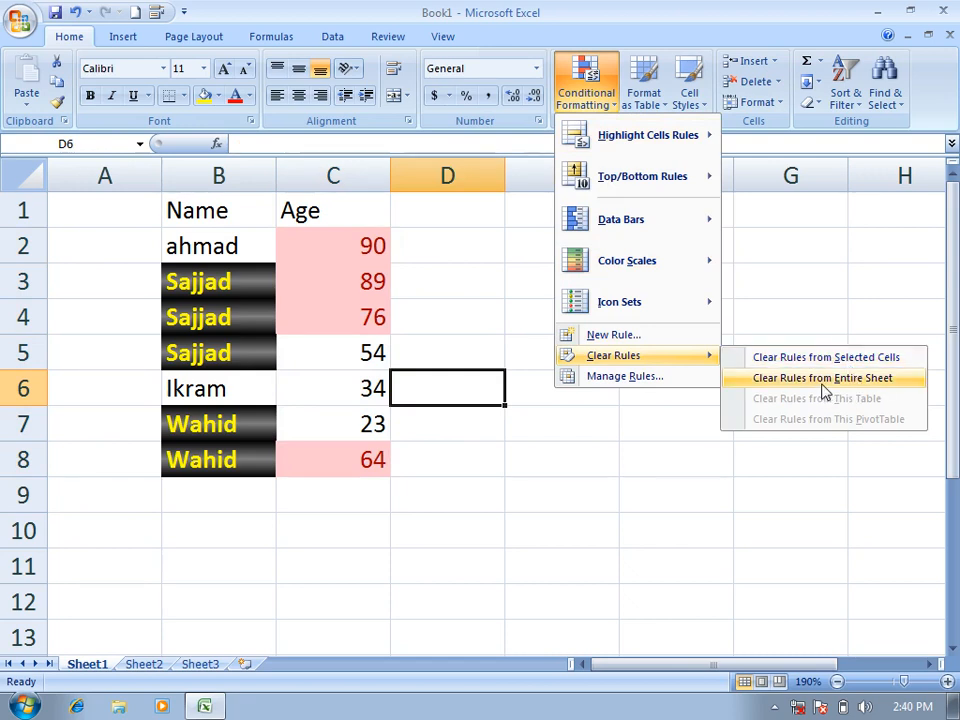
left_click(536, 456)
Step: Clear the conditional formatting rules from only the selected names in B2:B8, and undo that clearing
left_click_drag(175, 240, 236, 459)
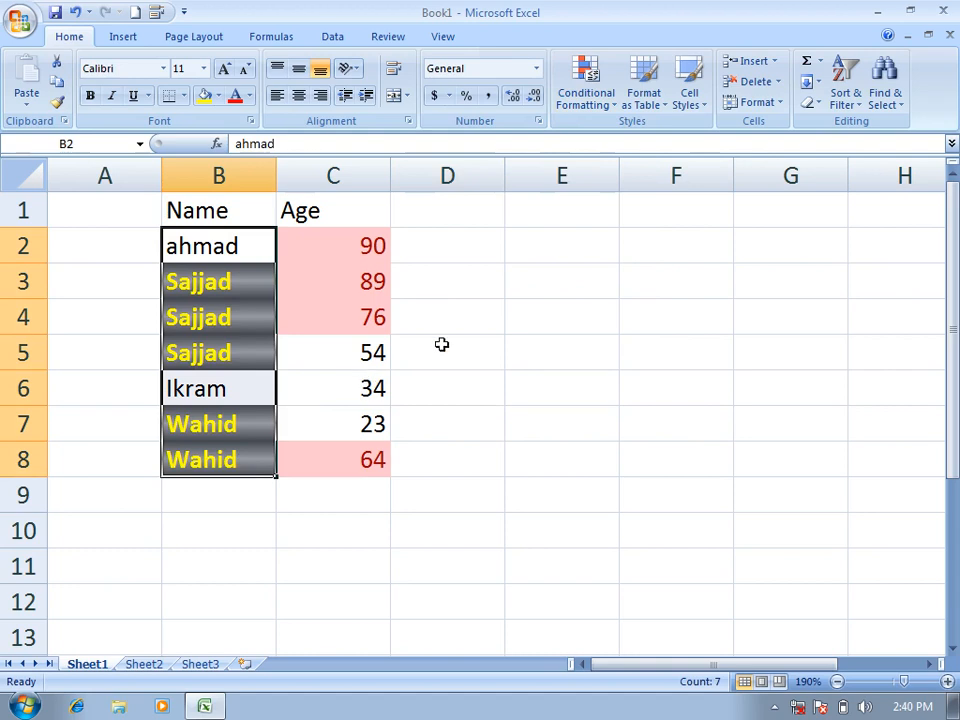
left_click(588, 90)
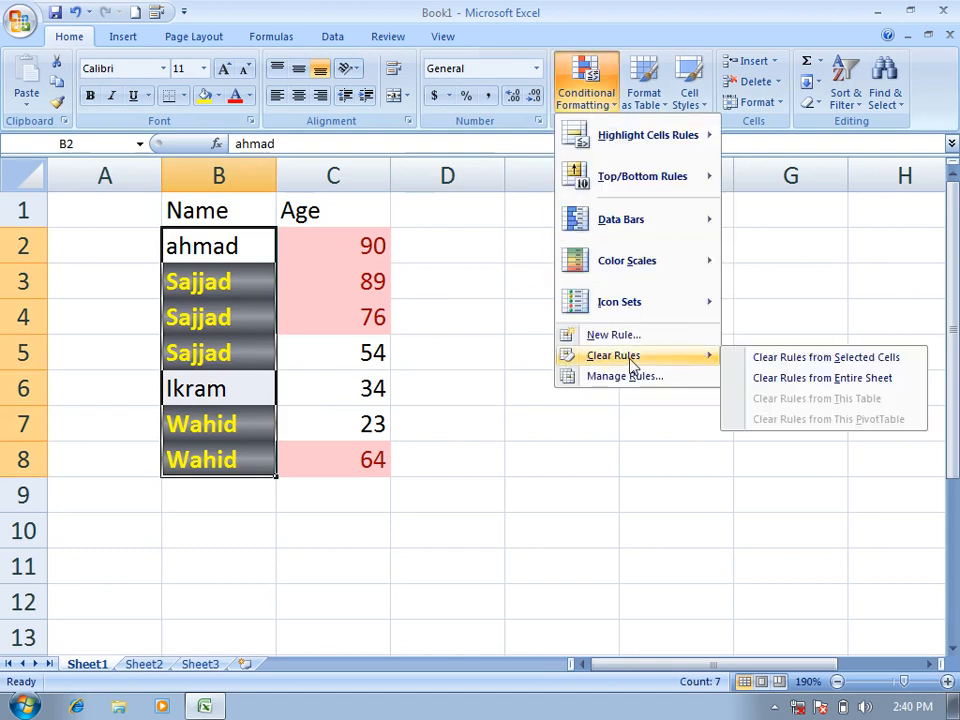
left_click(877, 358)
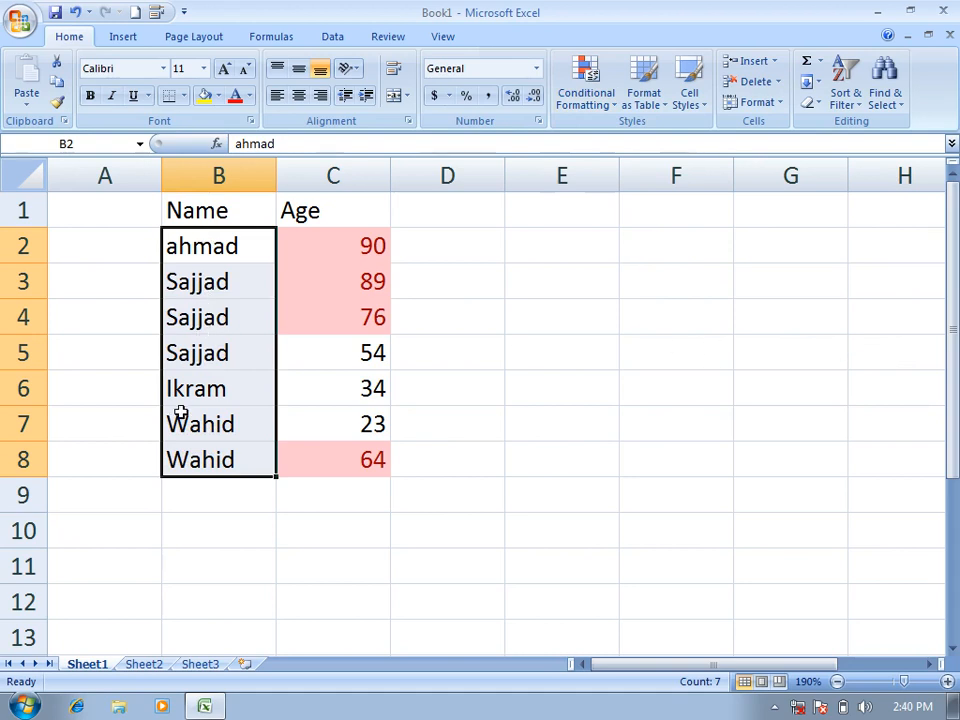
key("ctrl+z")
left_click(707, 452)
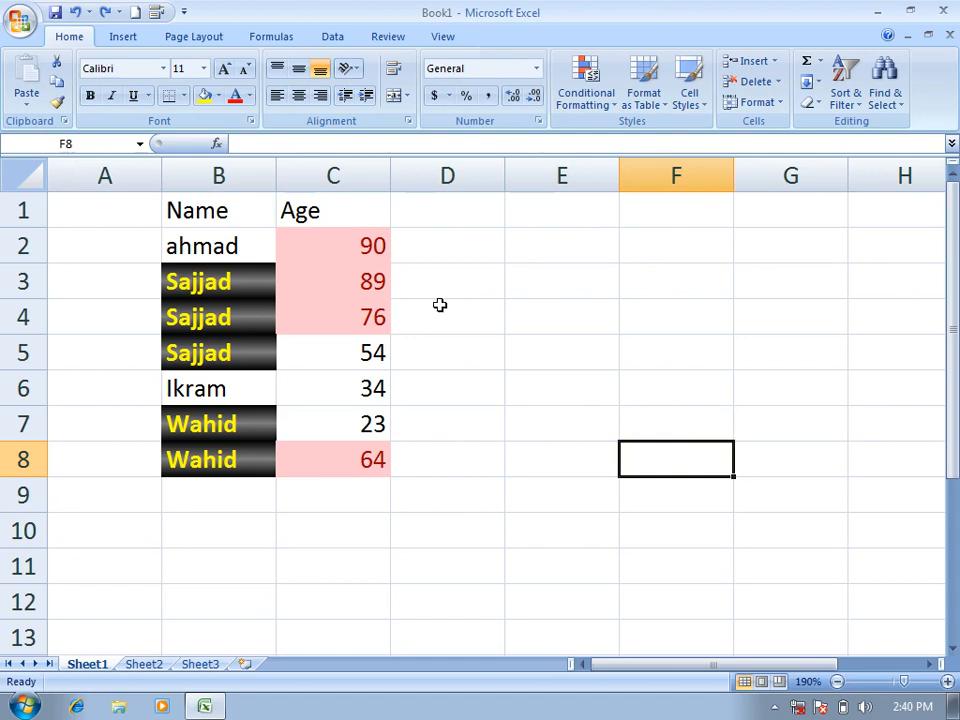
Step: Clear the conditional formatting rules from the entire Sheet1
left_click(587, 85)
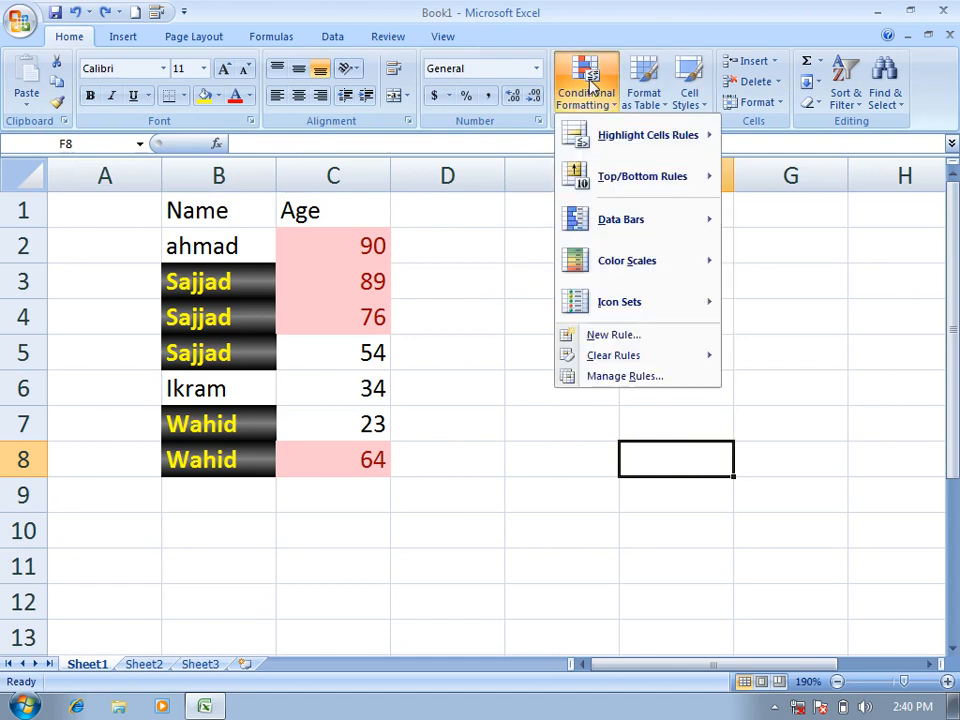
mouse_move(688, 356)
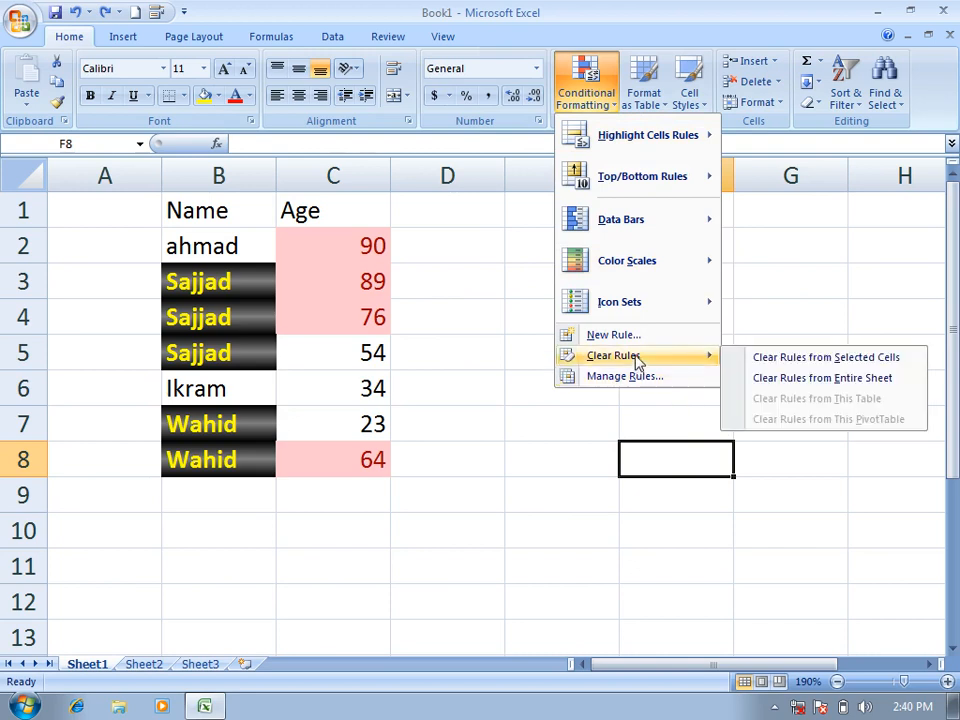
left_click(886, 386)
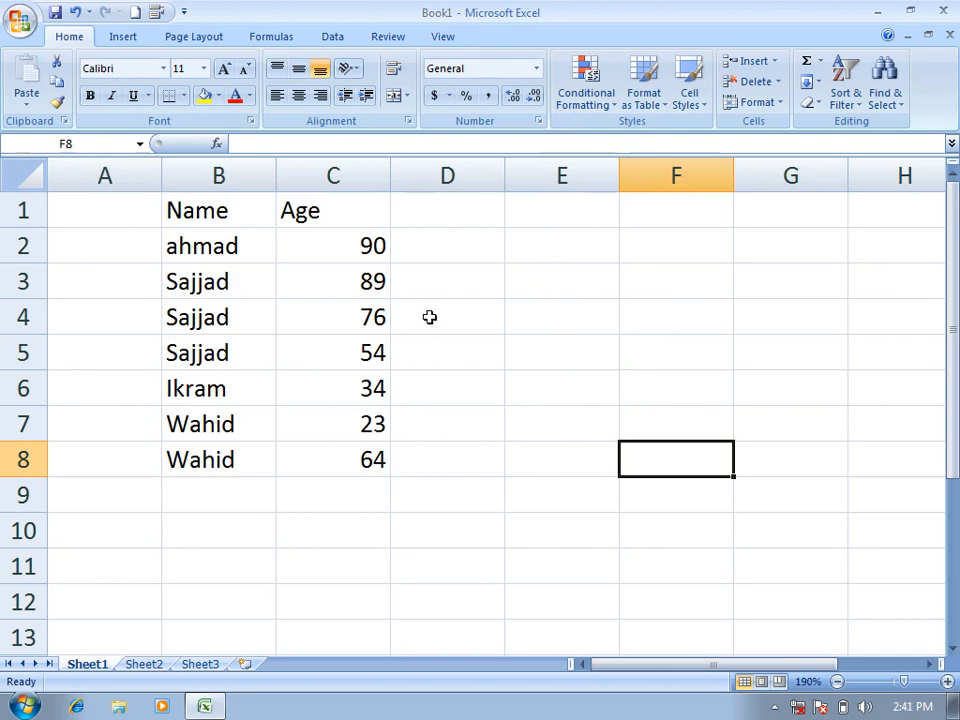
left_click_drag(224, 262, 250, 455)
left_click_drag(340, 246, 359, 445)
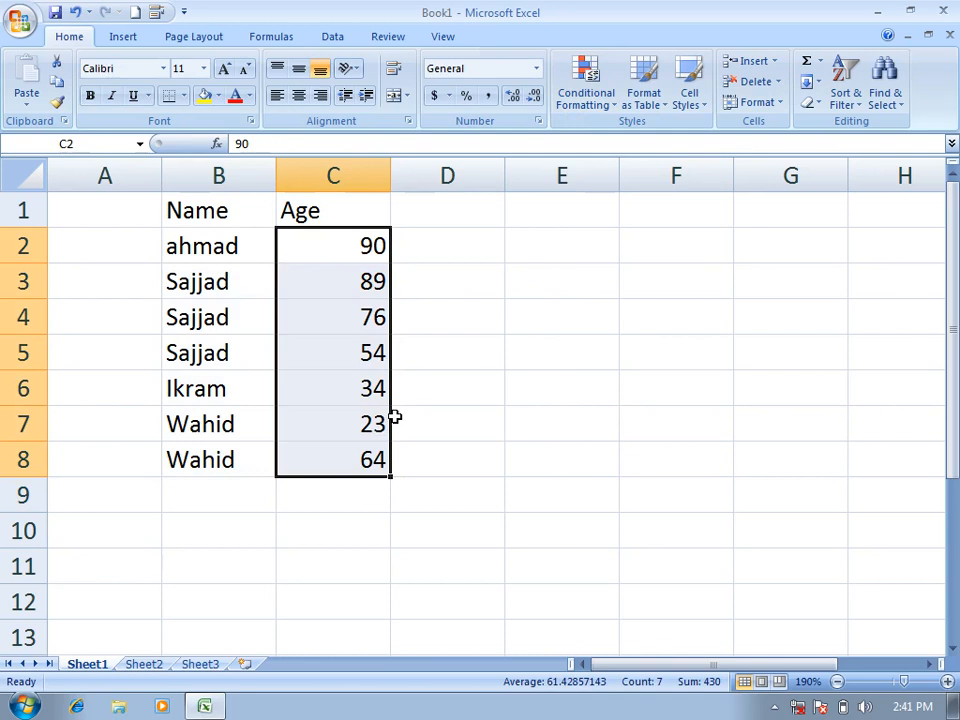
left_click(604, 108)
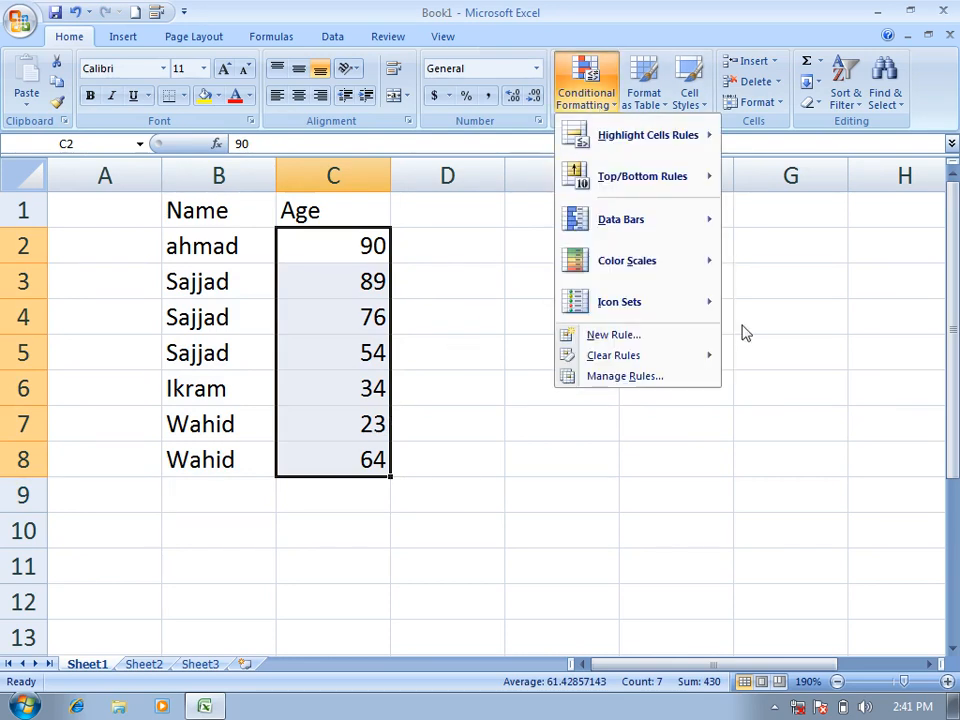
mouse_move(672, 362)
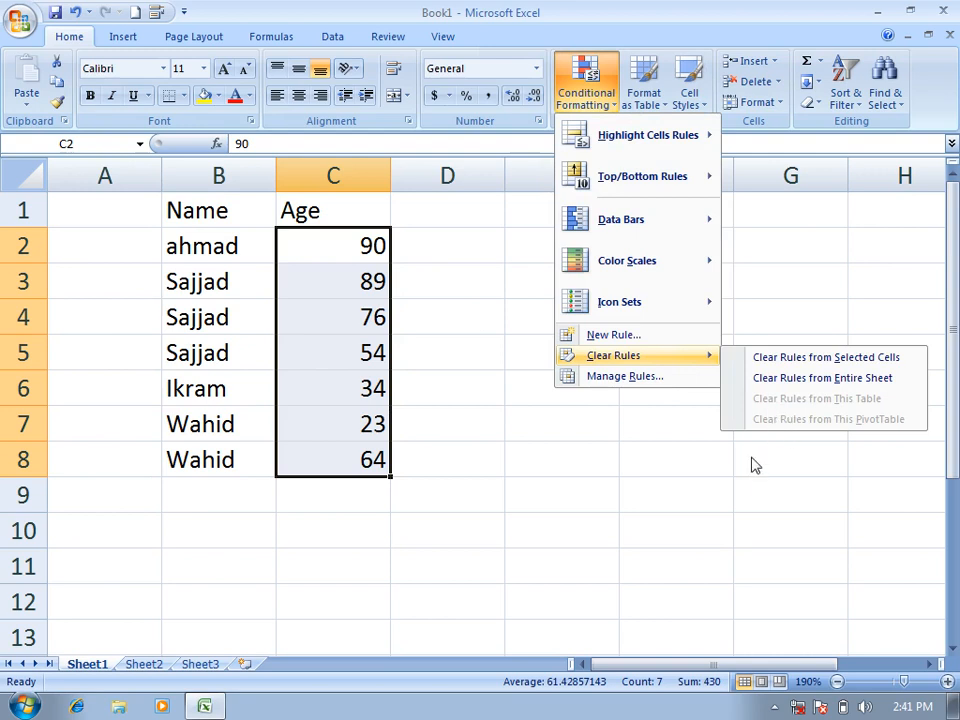
left_click(575, 505)
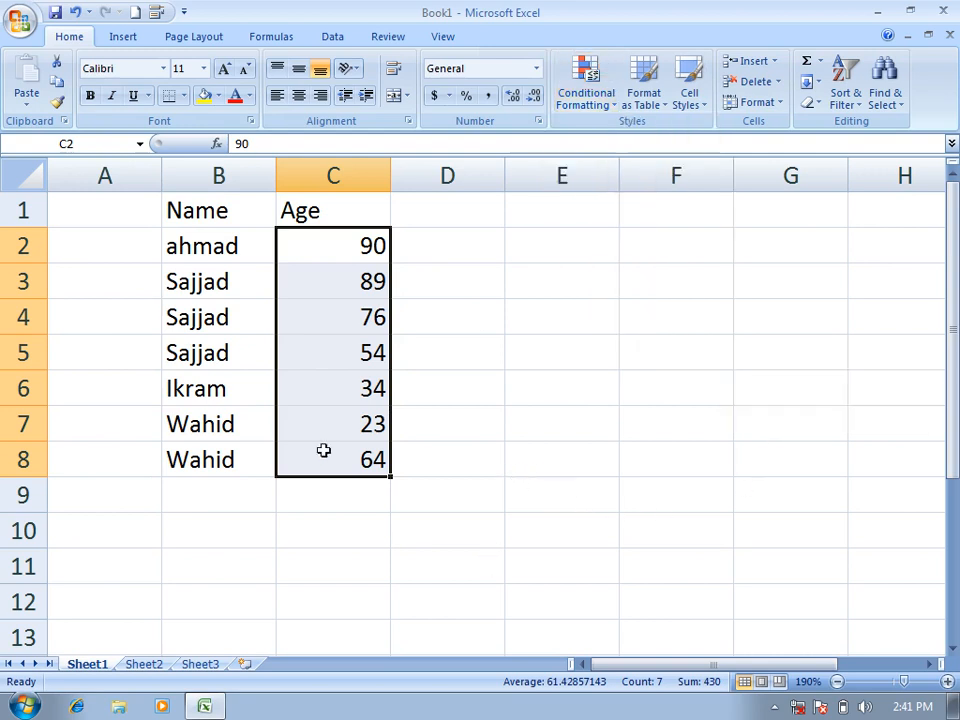
left_click(136, 38)
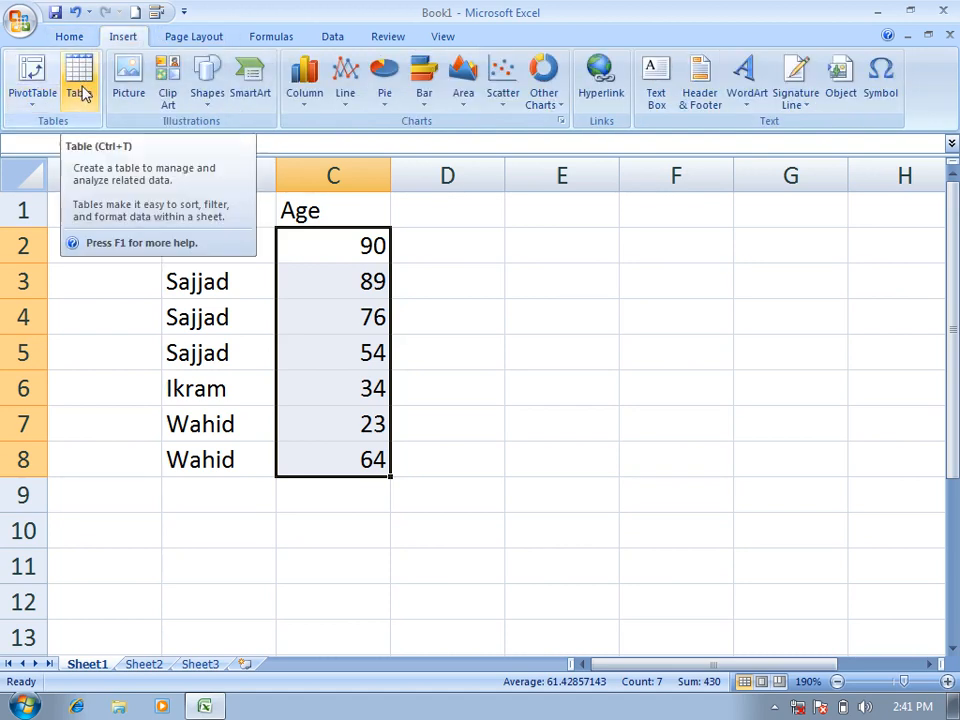
left_click(79, 40)
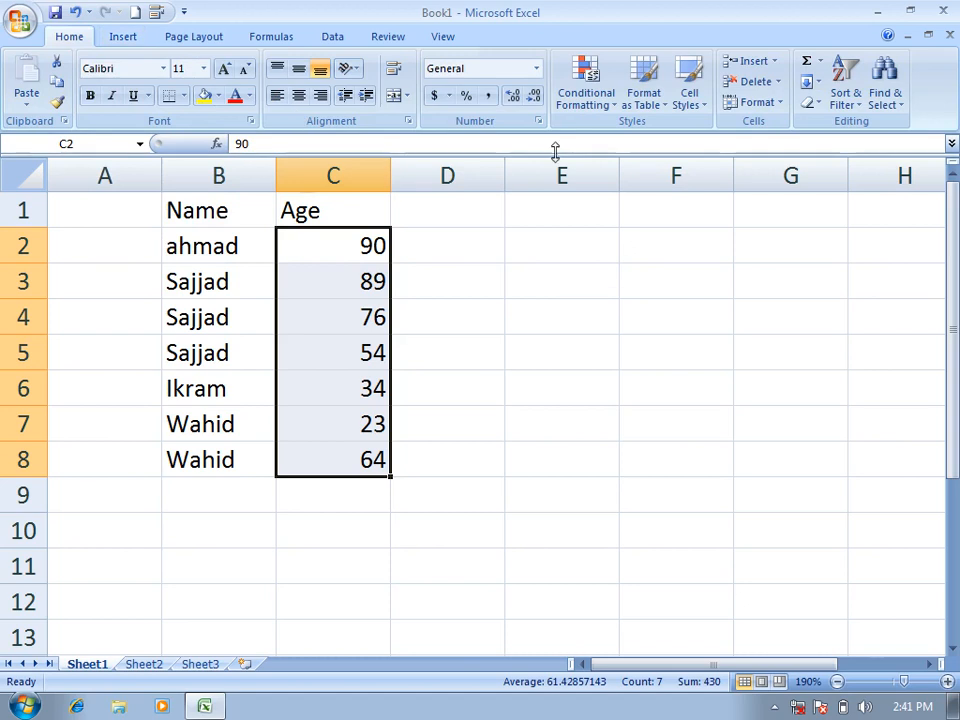
Step: Convert the Name and Age data in B1:C8 on Sheet1 into a table with headers
left_click(590, 100)
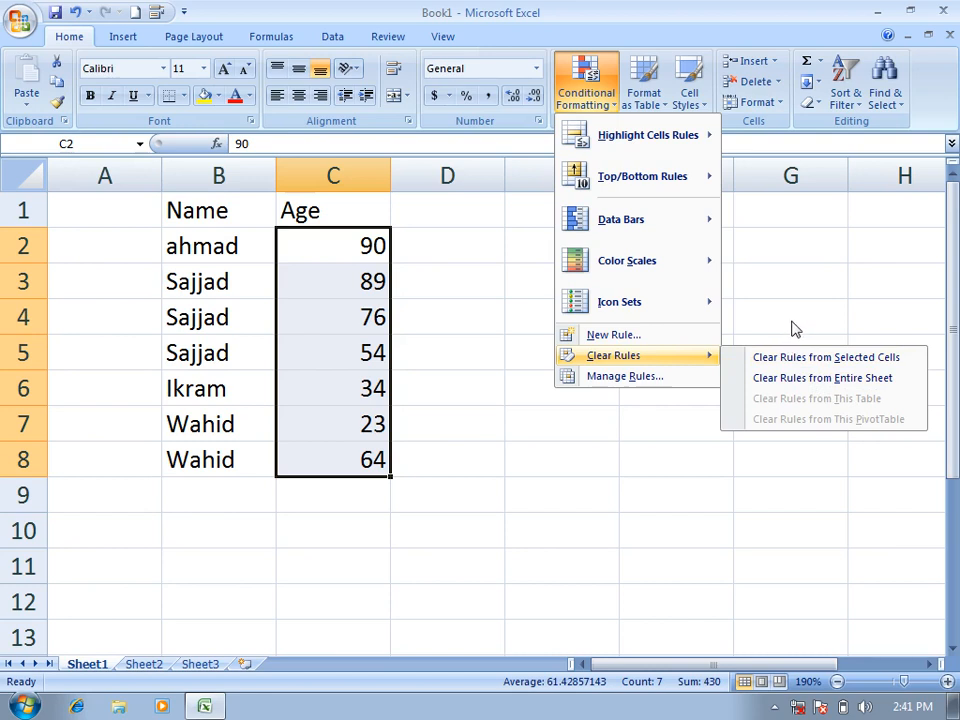
left_click(469, 328)
left_click_drag(221, 210, 350, 459)
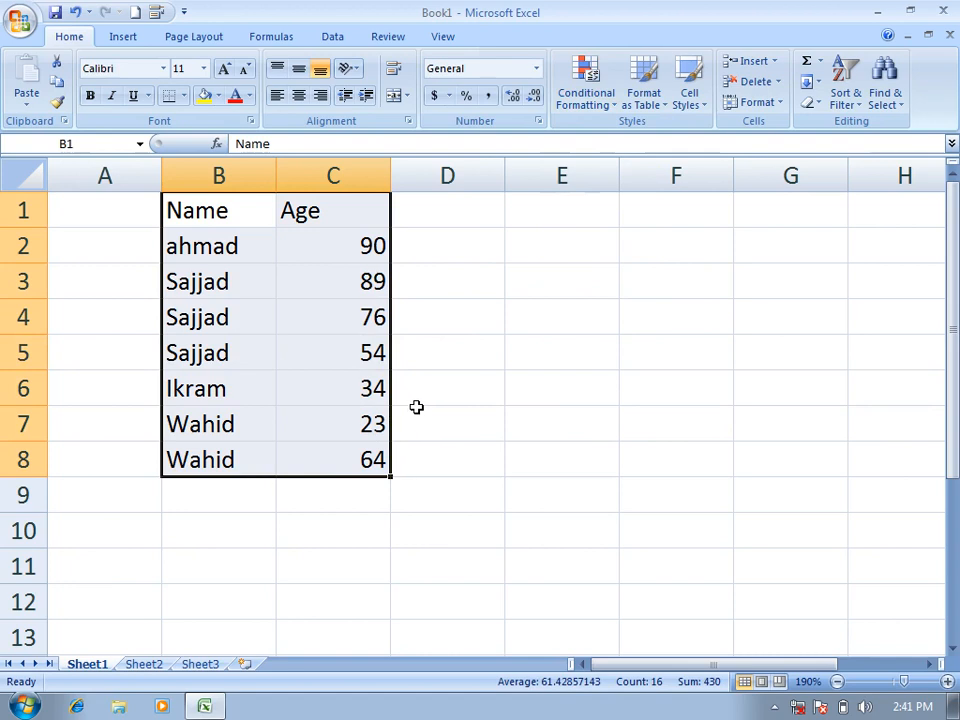
left_click(125, 36)
left_click(79, 80)
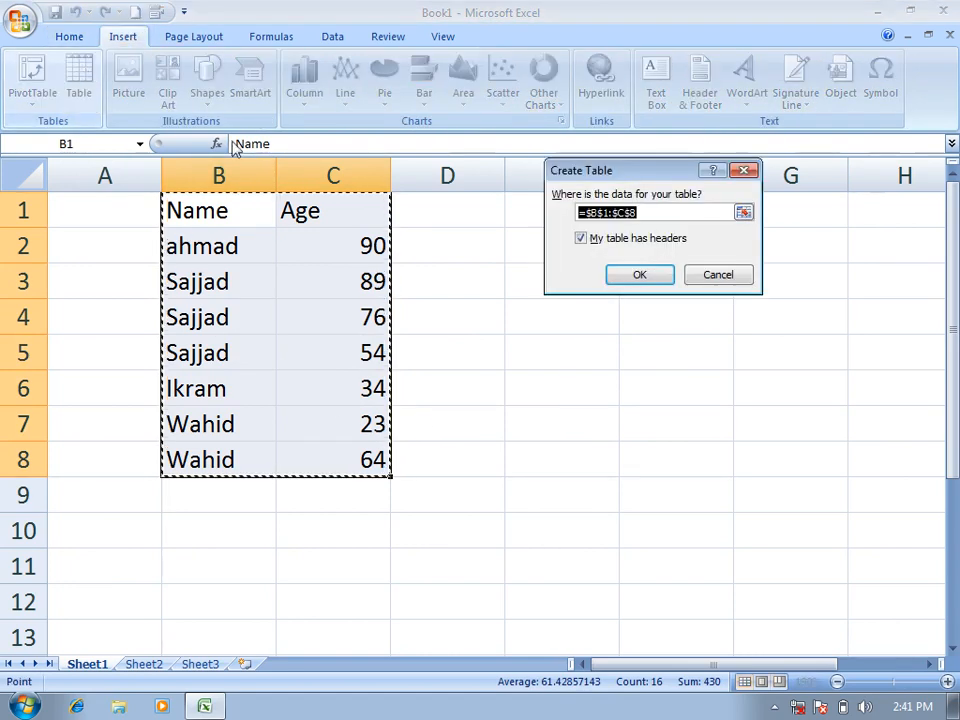
left_click(651, 277)
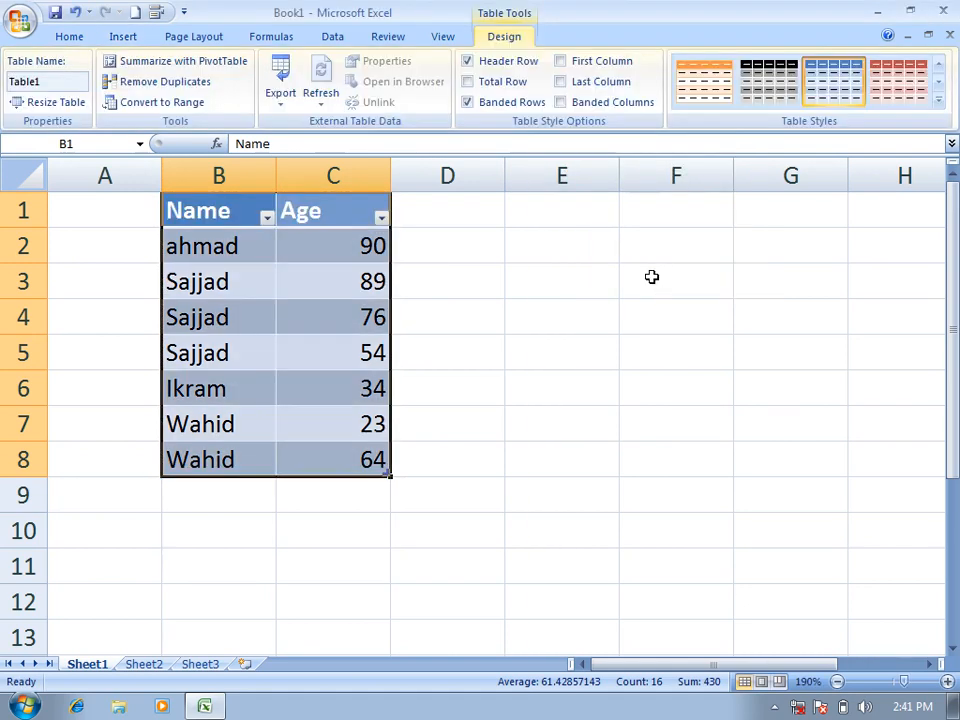
Step: Examine the Clear Rules options for the selected table, including clearing rules from this table, without applying any
left_click(58, 37)
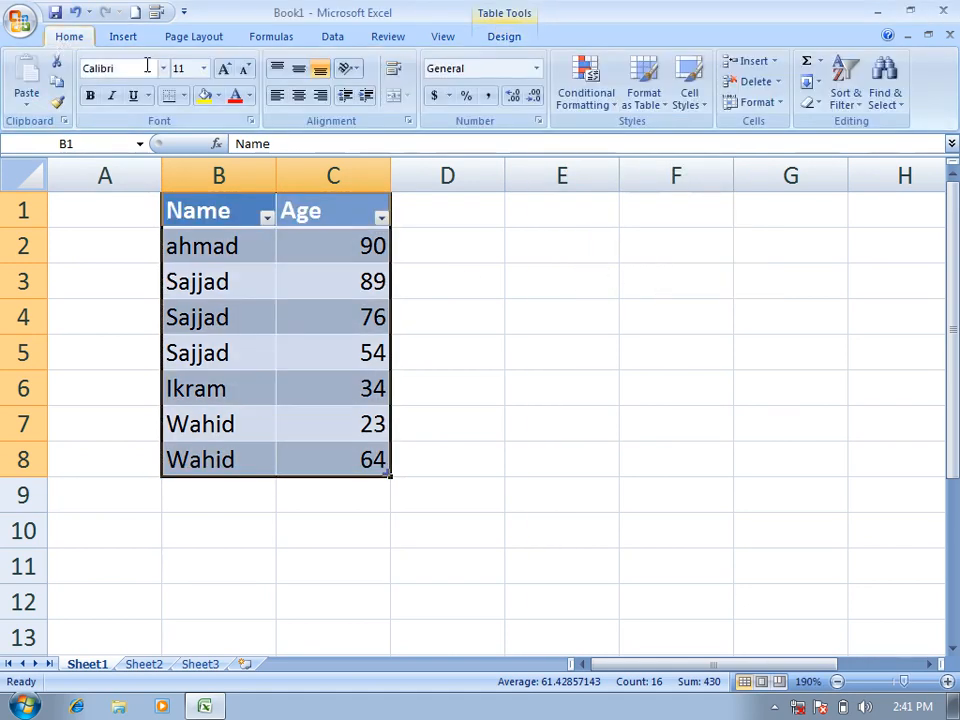
left_click(592, 100)
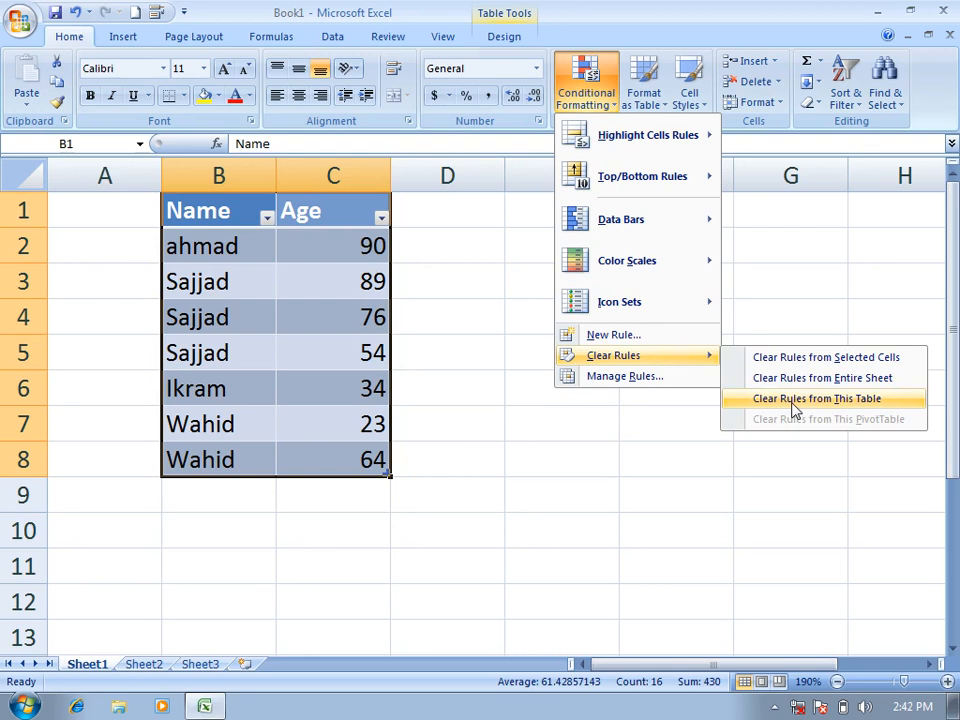
left_click(356, 288)
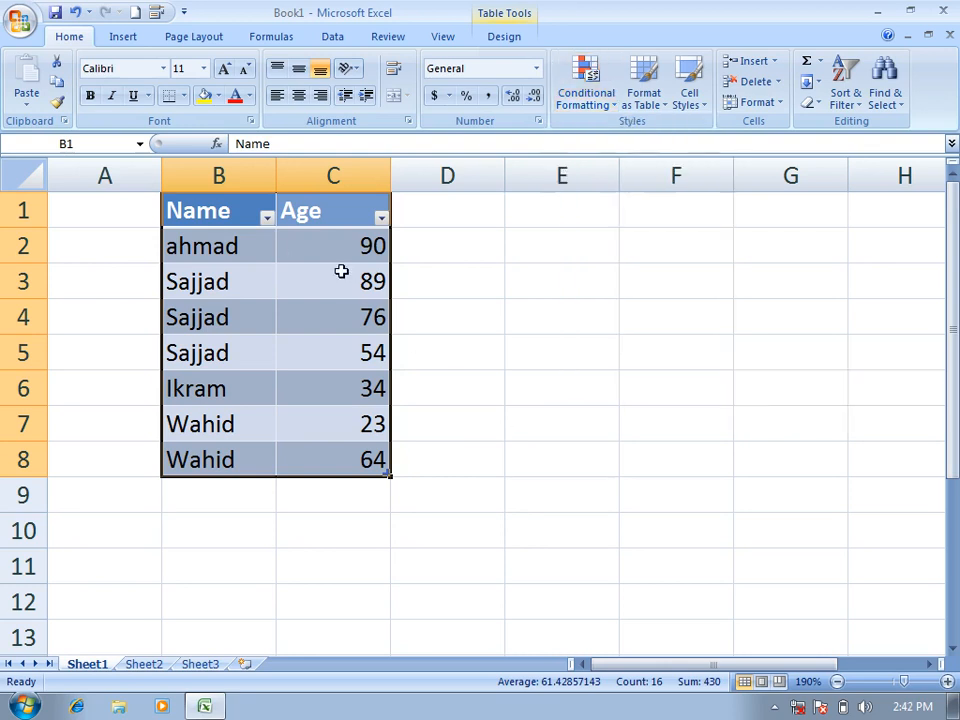
left_click(124, 38)
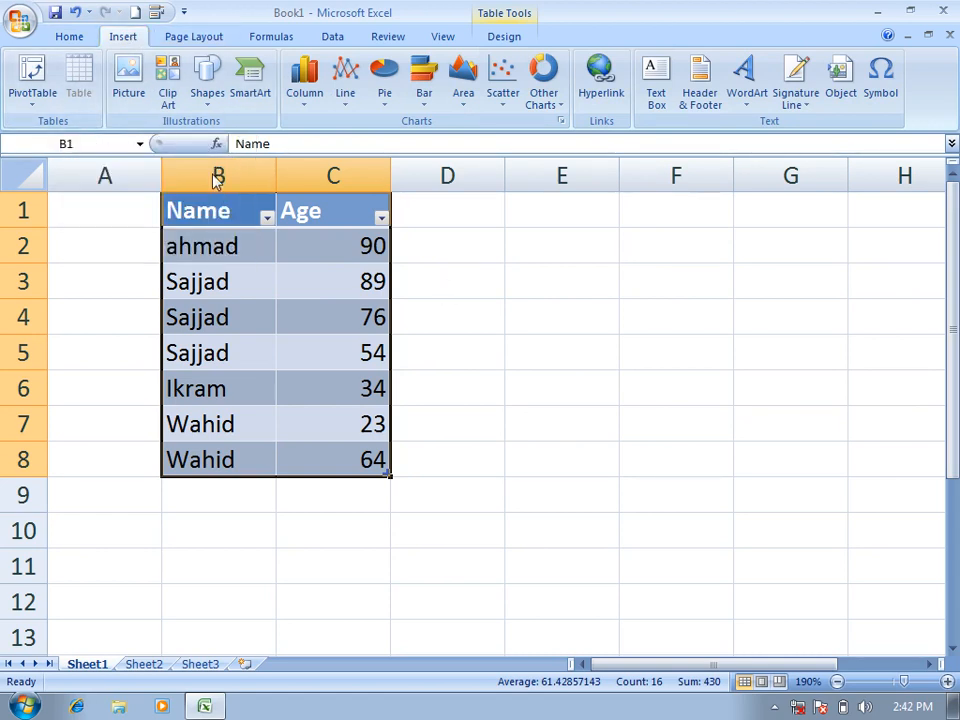
left_click(62, 37)
Step: Select the names in B2:B8 of the table and bring up the Highlight Cells Rules choices for them
left_click_drag(356, 244, 356, 280)
left_click_drag(236, 244, 256, 454)
left_click(588, 95)
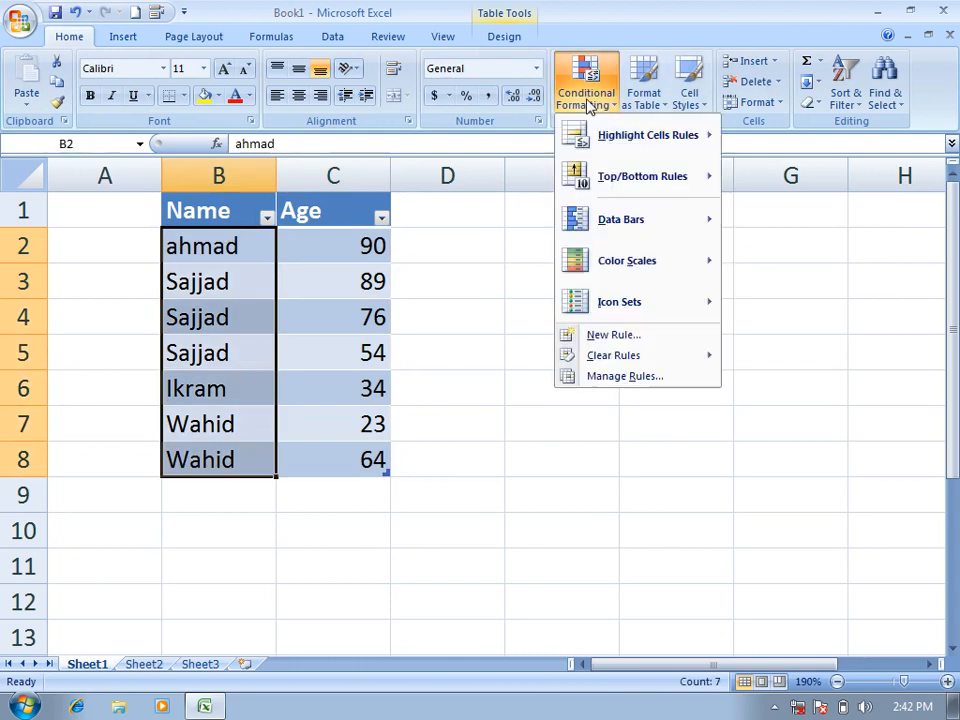
mouse_move(643, 181)
mouse_move(634, 146)
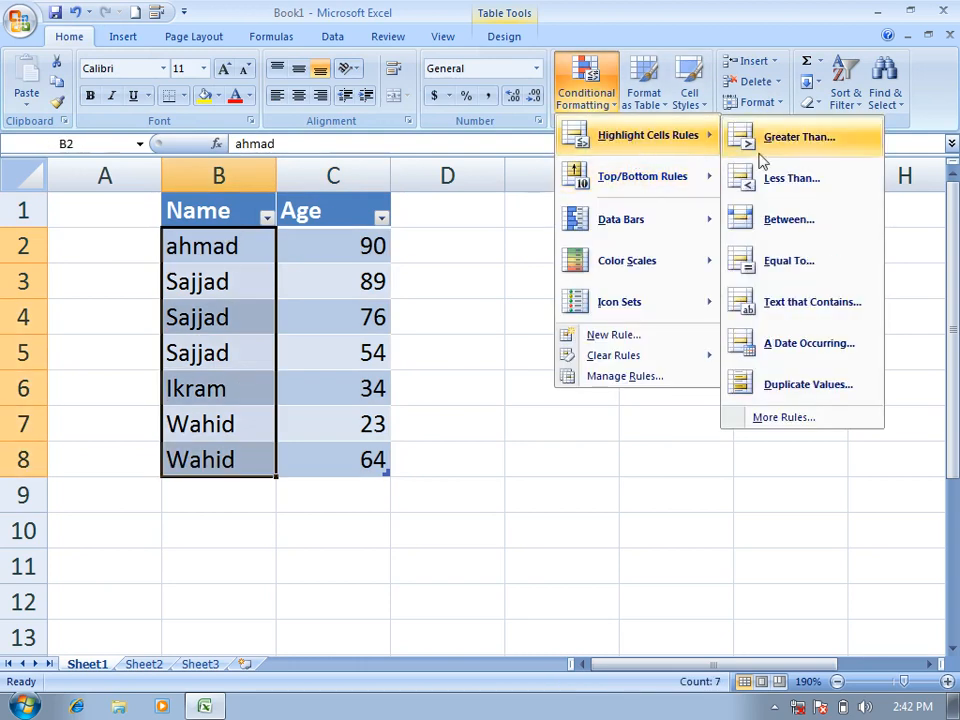
Step: Highlight the duplicate values in B2:B8 with Light Red Fill with Dark Red Text
left_click(818, 386)
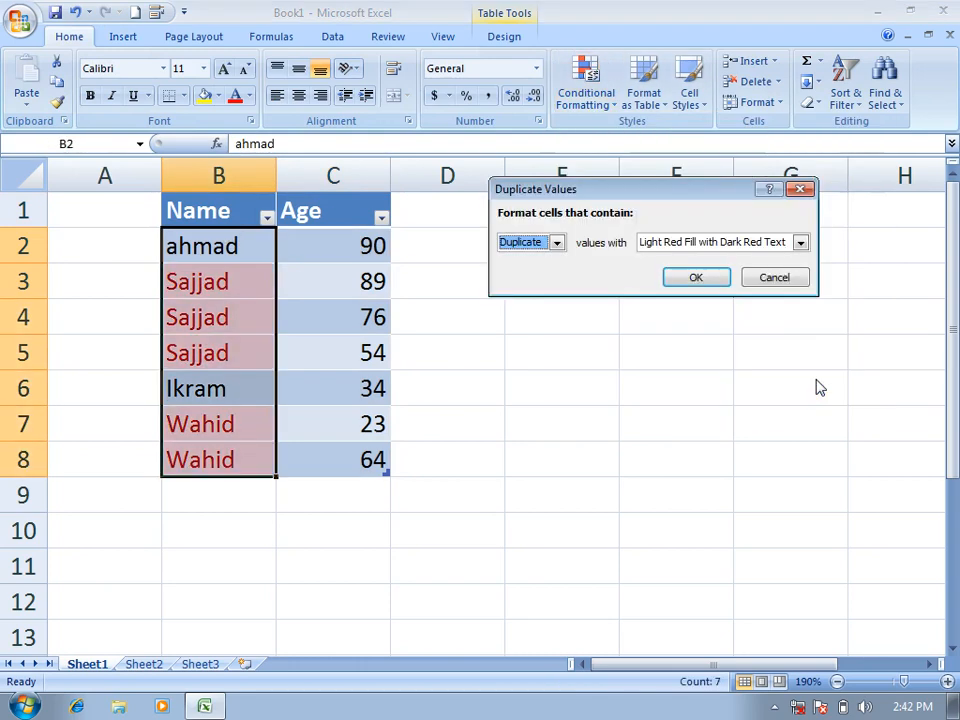
left_click(683, 279)
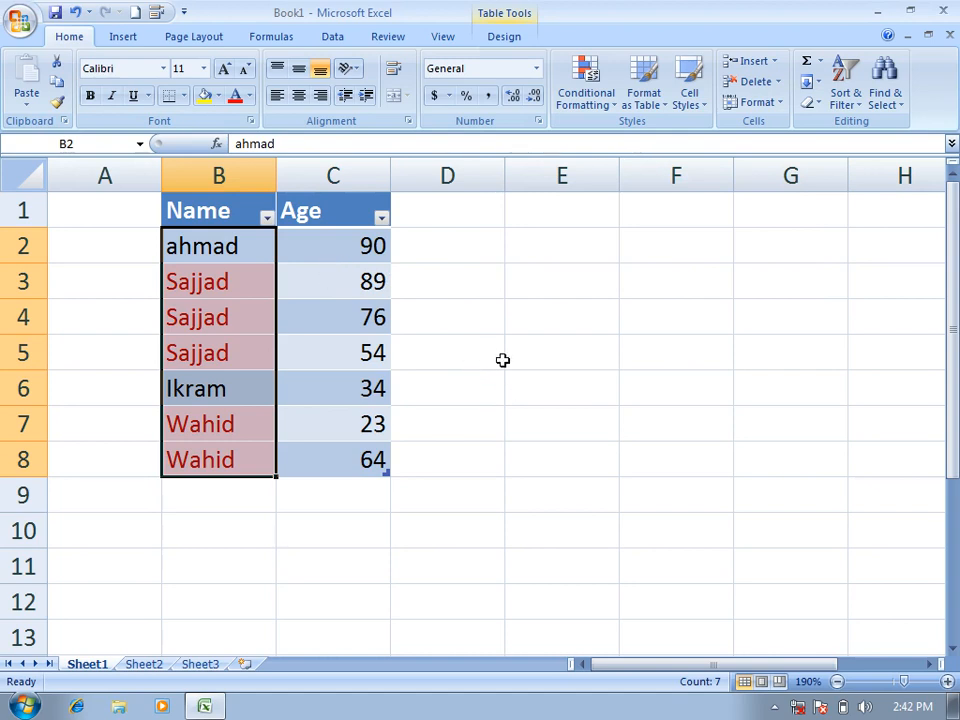
left_click(687, 393)
Step: Select B2:B8 and clear the conditional formatting rules from the whole table
left_click(594, 99)
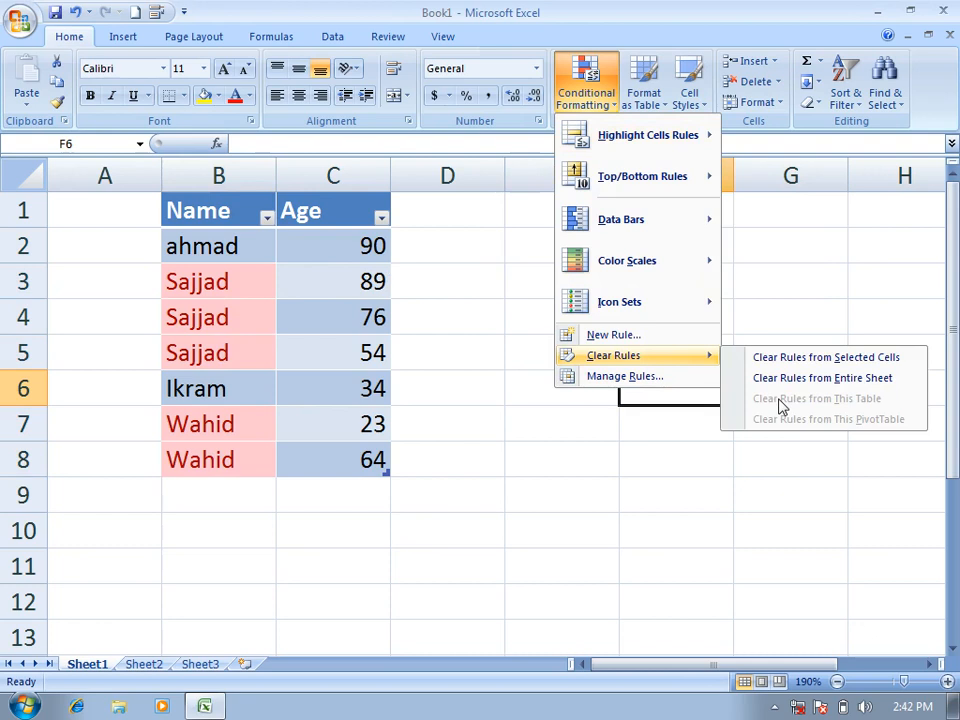
left_click(236, 332)
left_click_drag(221, 253, 223, 456)
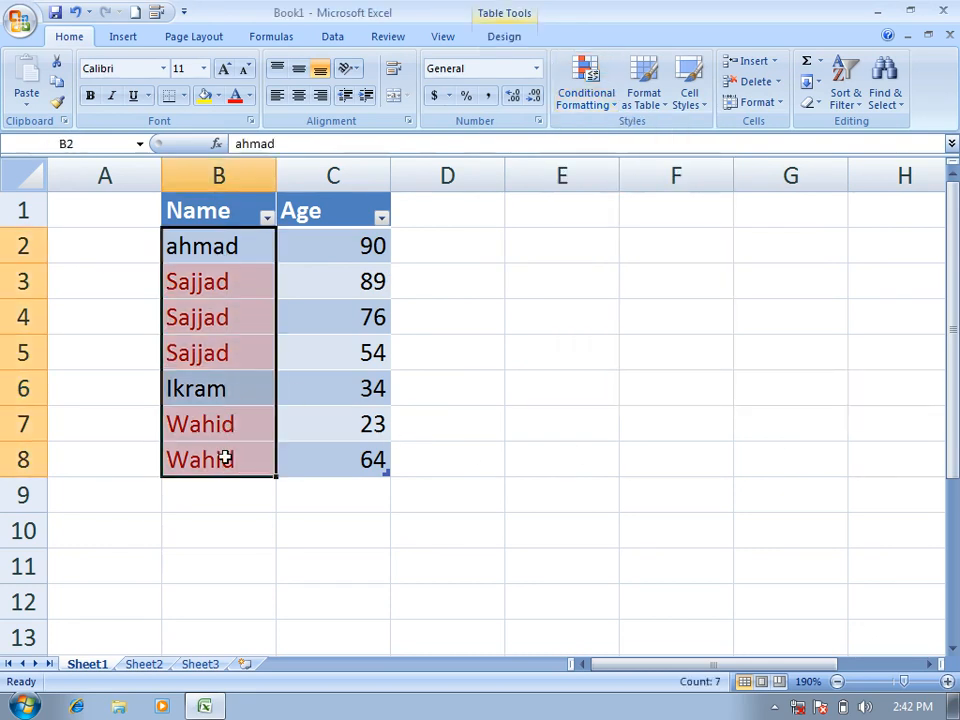
left_click(590, 100)
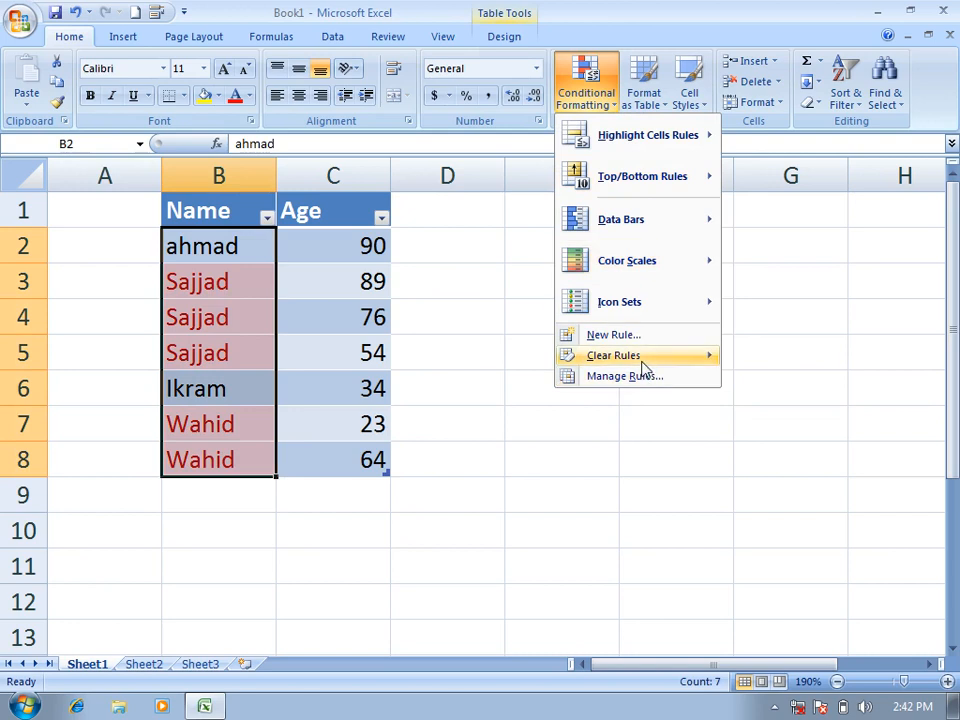
mouse_move(650, 362)
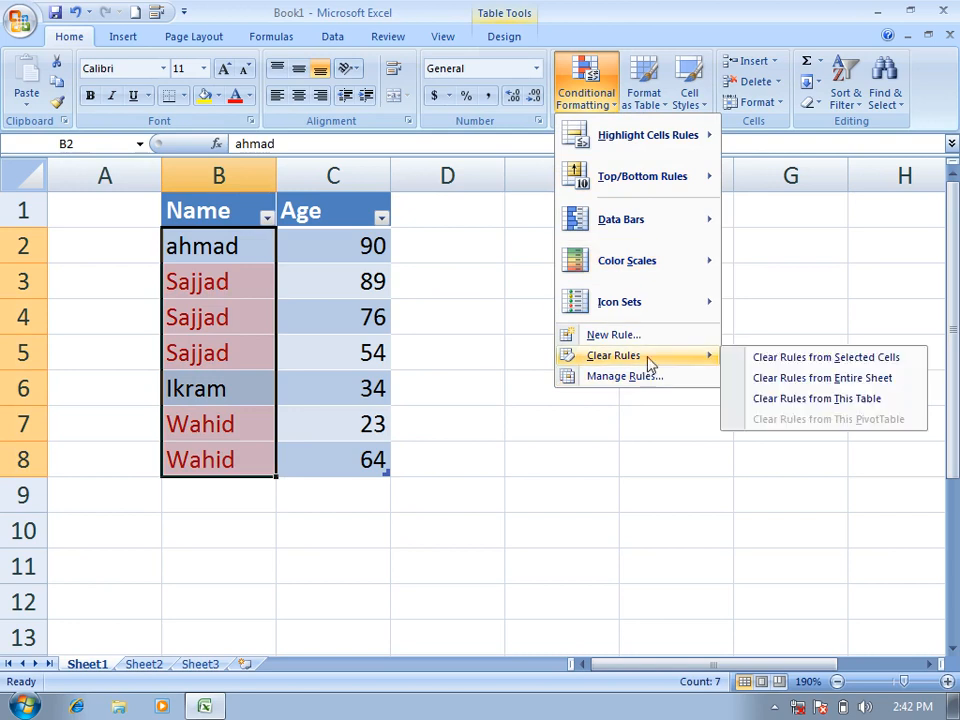
left_click(789, 402)
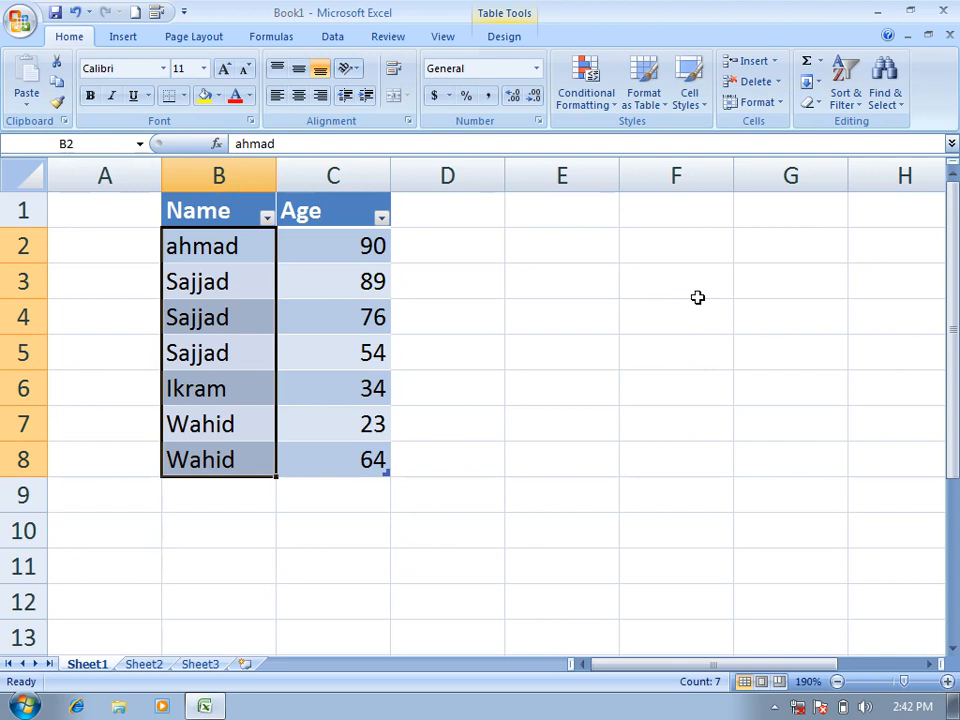
Step: Undo the changes back to the plain Name and Age range, and check the options for clearing rules
key("ctrl+z")
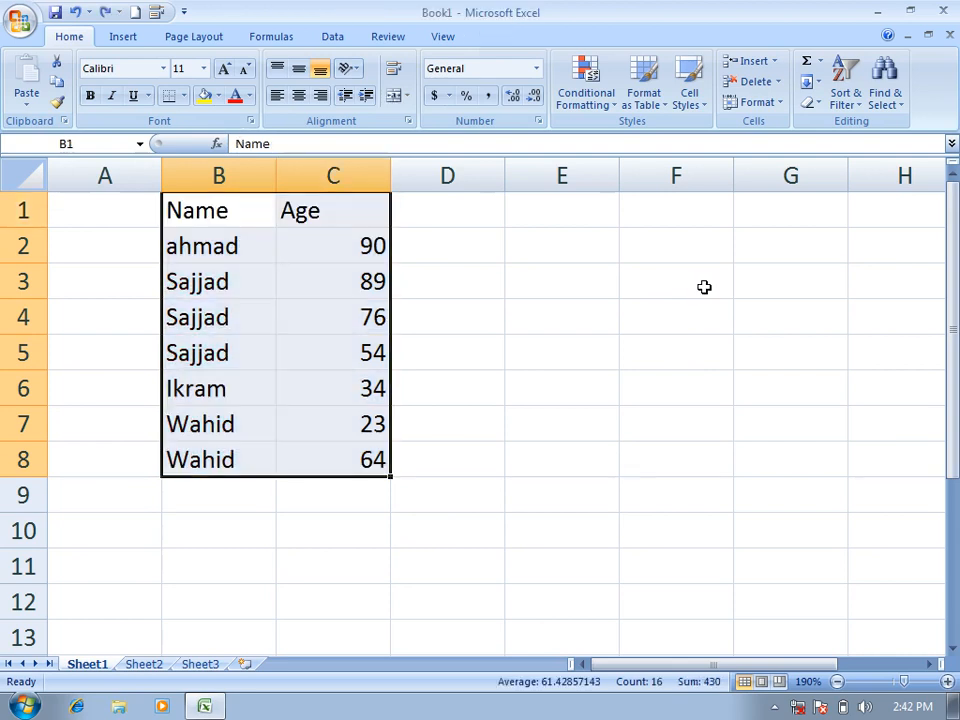
left_click(586, 85)
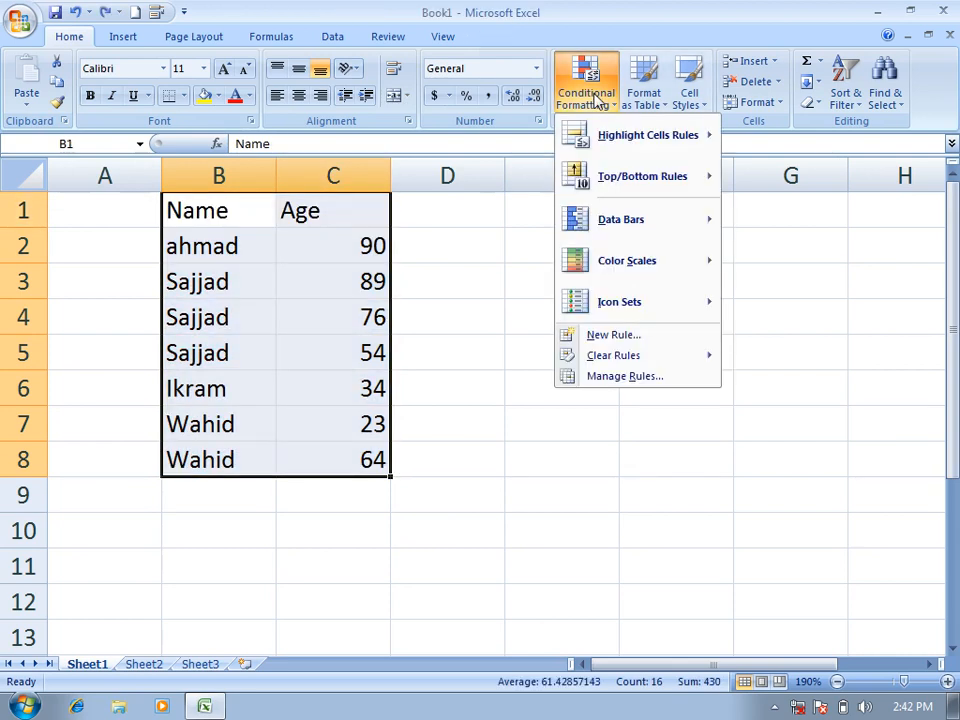
mouse_move(655, 362)
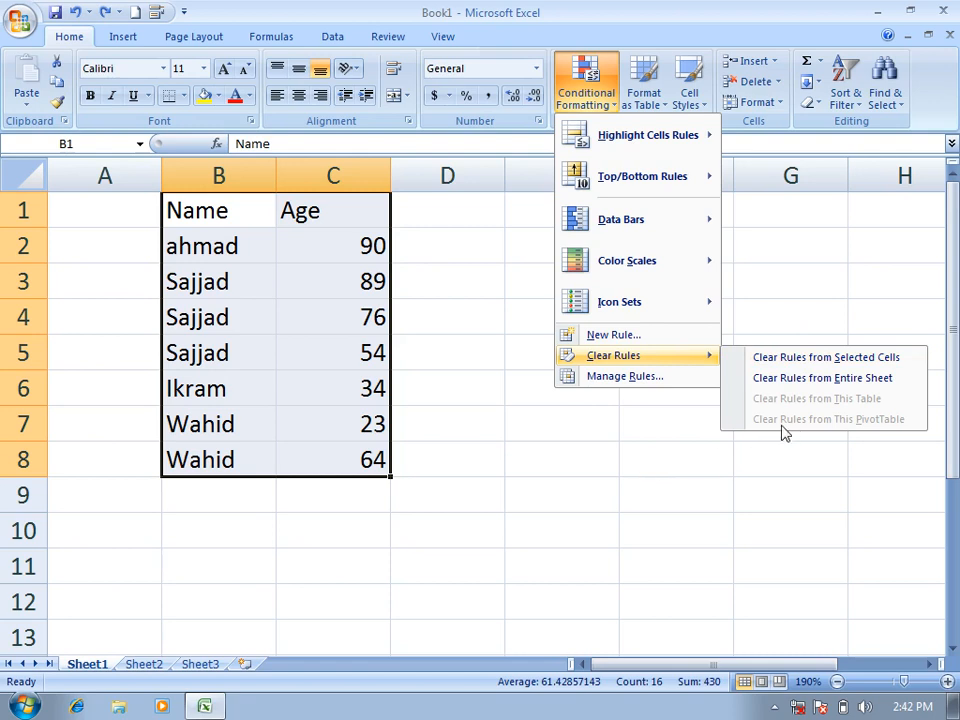
left_click(504, 417)
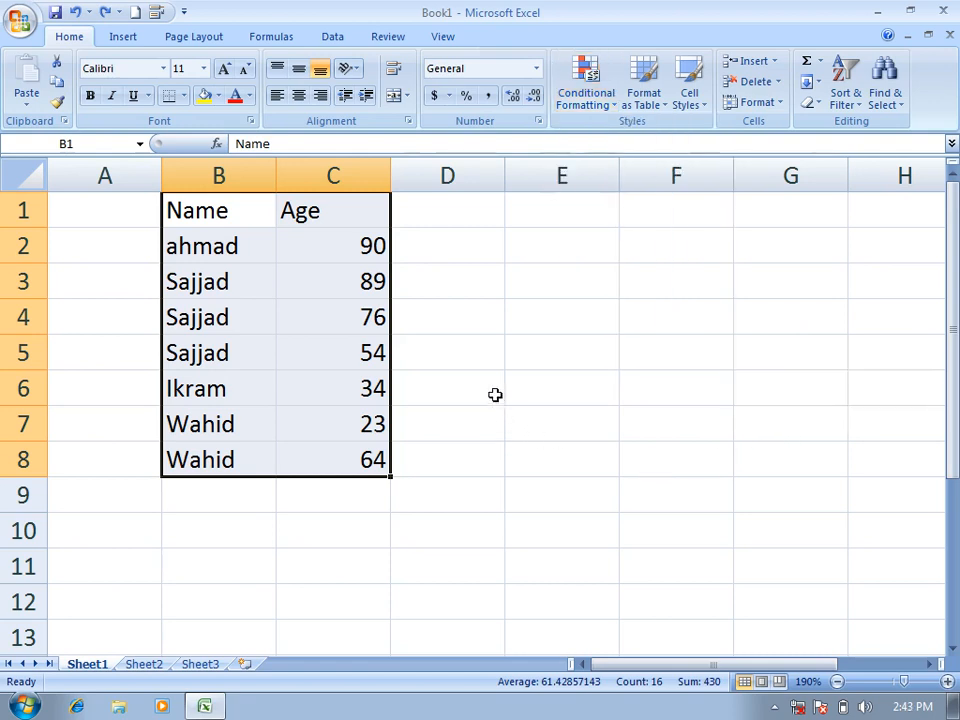
Step: Create a PivotTable from Sheet1 range B1:C8 on a new worksheet
left_click(124, 40)
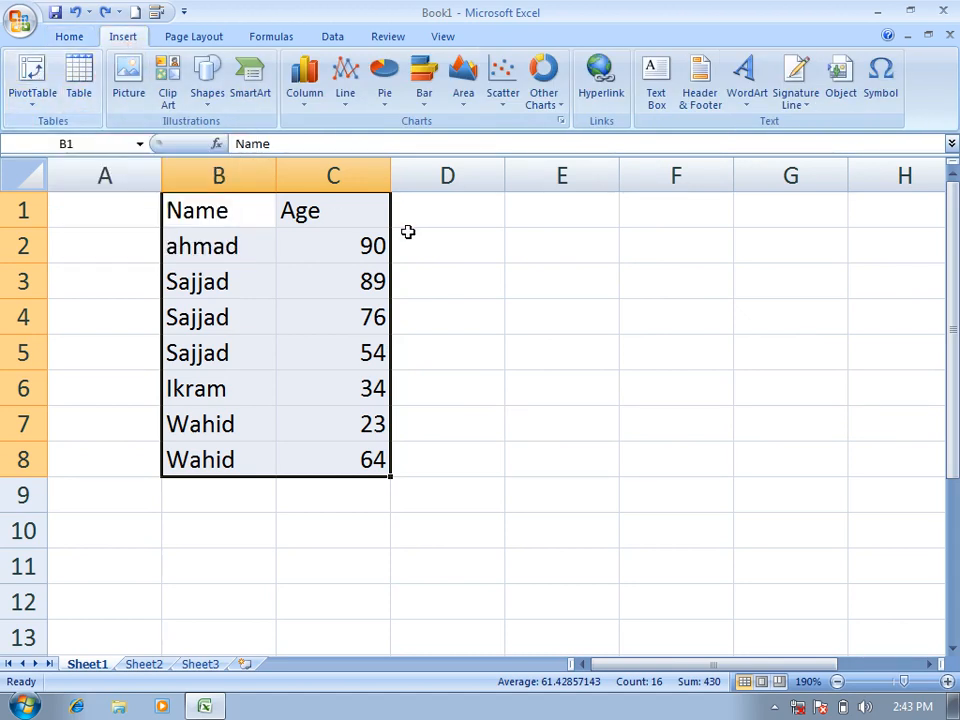
left_click(31, 80)
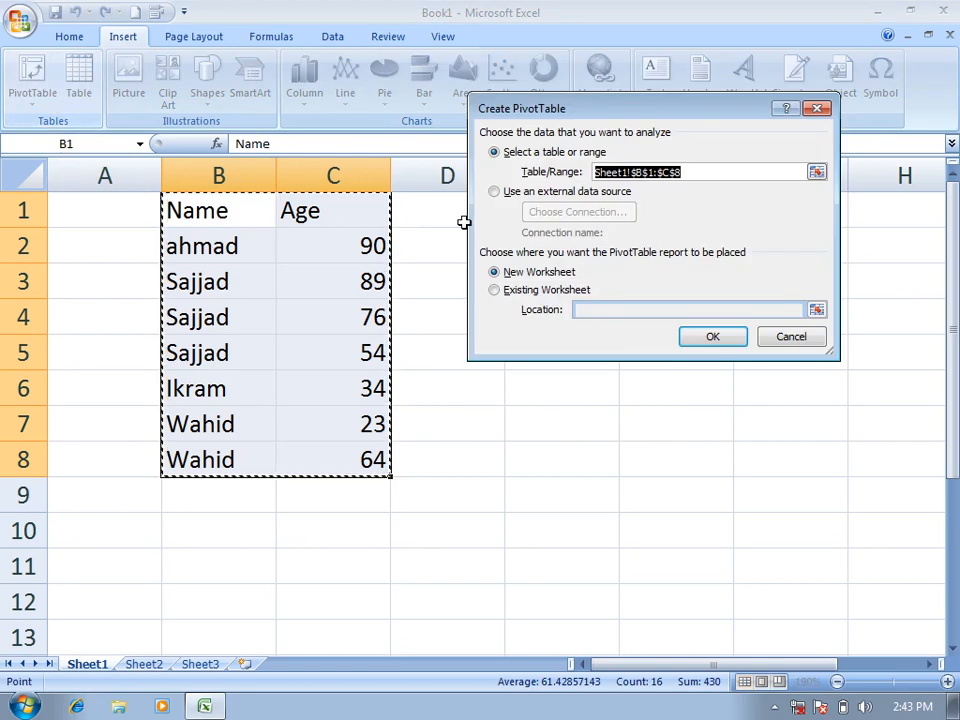
left_click(716, 337)
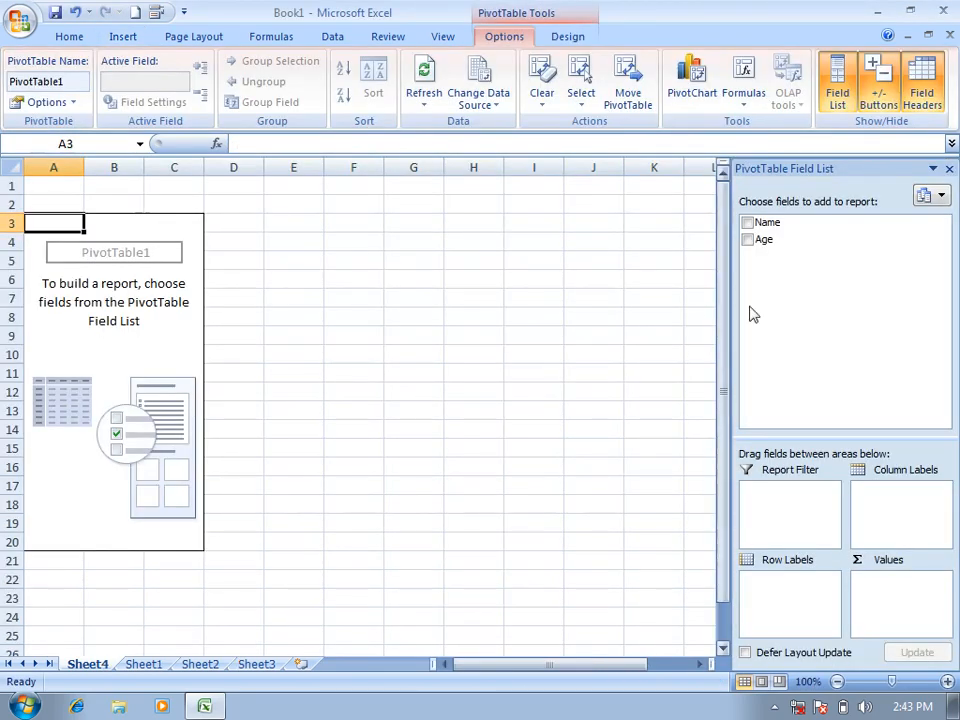
Step: Add the Name and Age fields to the PivotTable report and close its field list
left_click(747, 222)
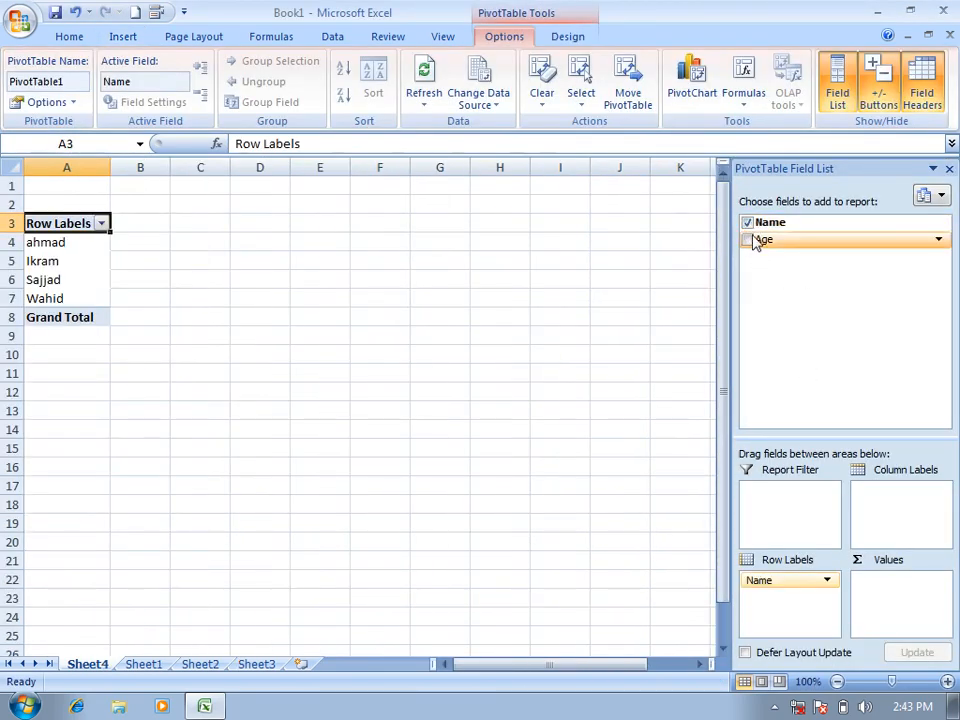
left_click(760, 239)
left_click(949, 168)
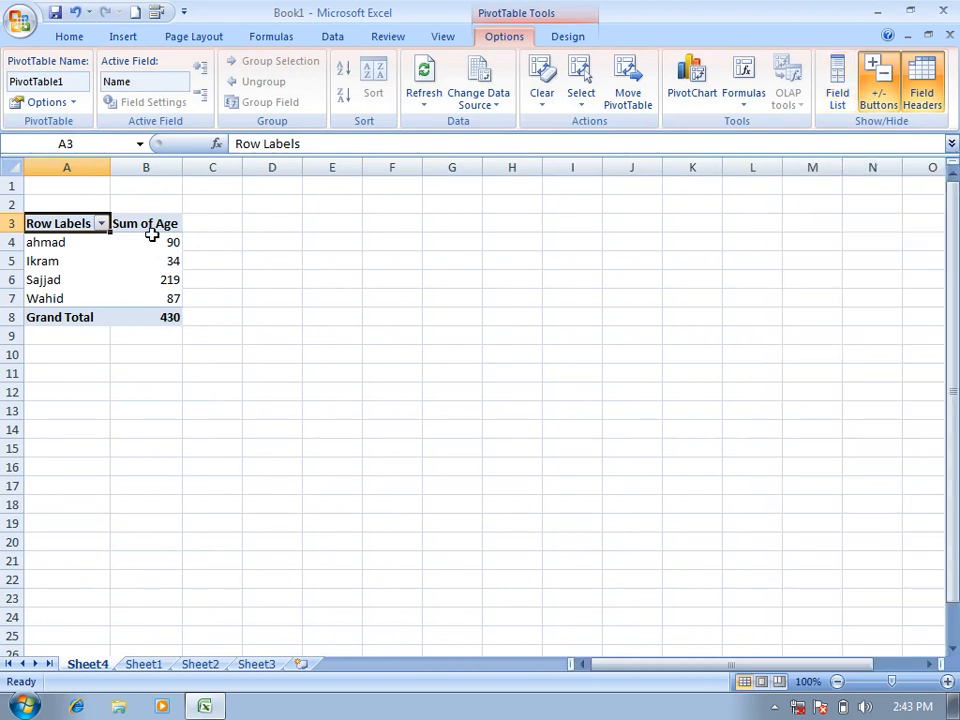
mouse_move(153, 232)
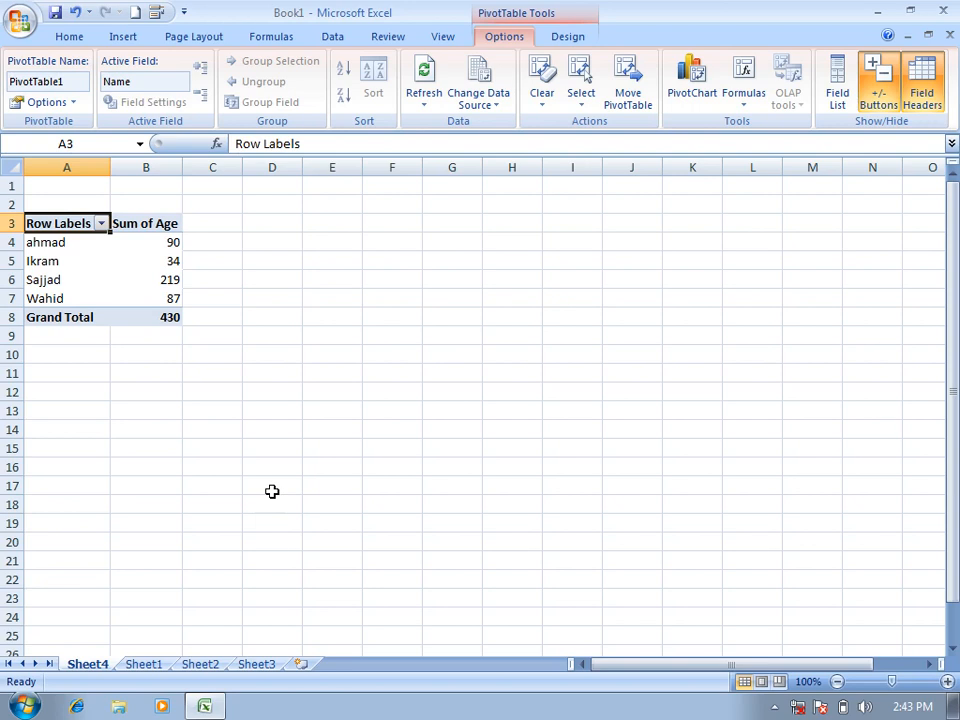
left_click(306, 376)
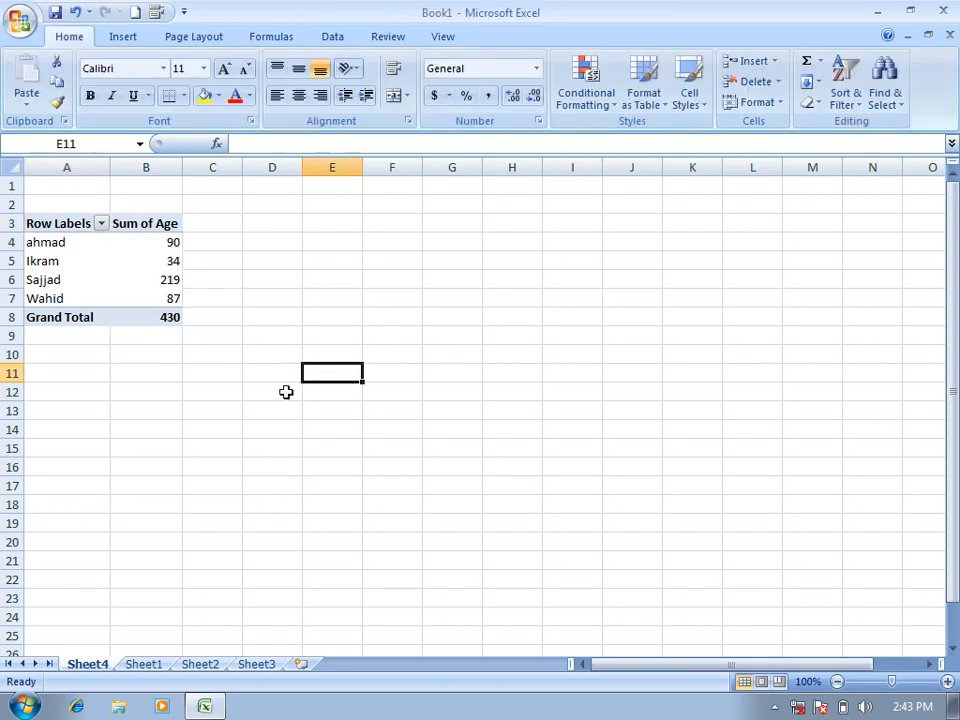
Step: Highlight the Sum of Age values in B4:B8 greater than 100 with Light Red Fill with Dark Red Text
left_click_drag(176, 244, 172, 314)
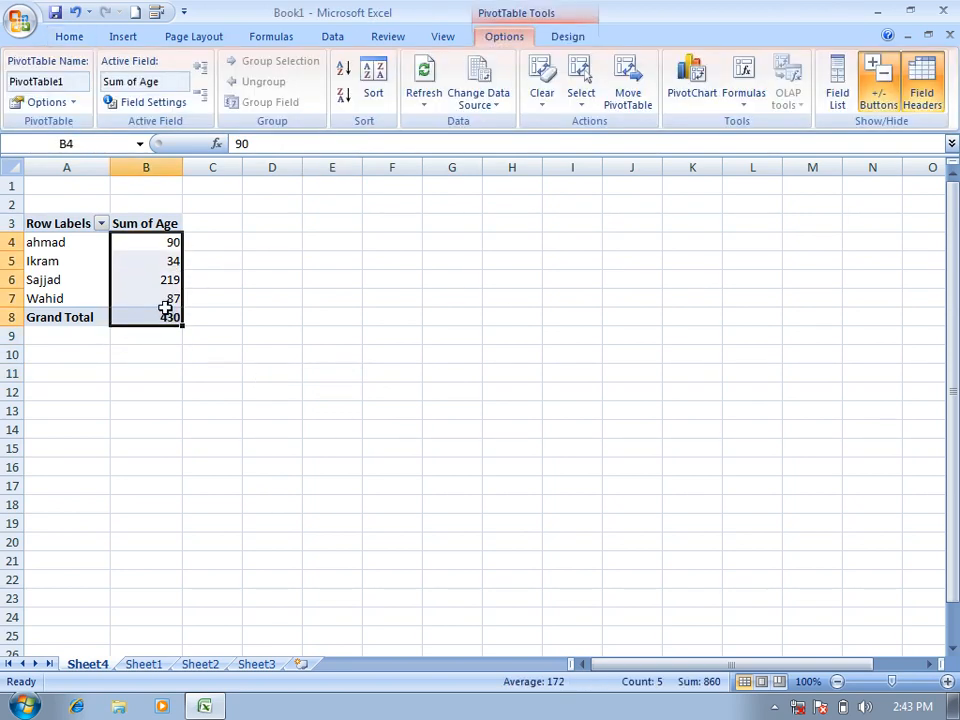
left_click(68, 36)
left_click(600, 98)
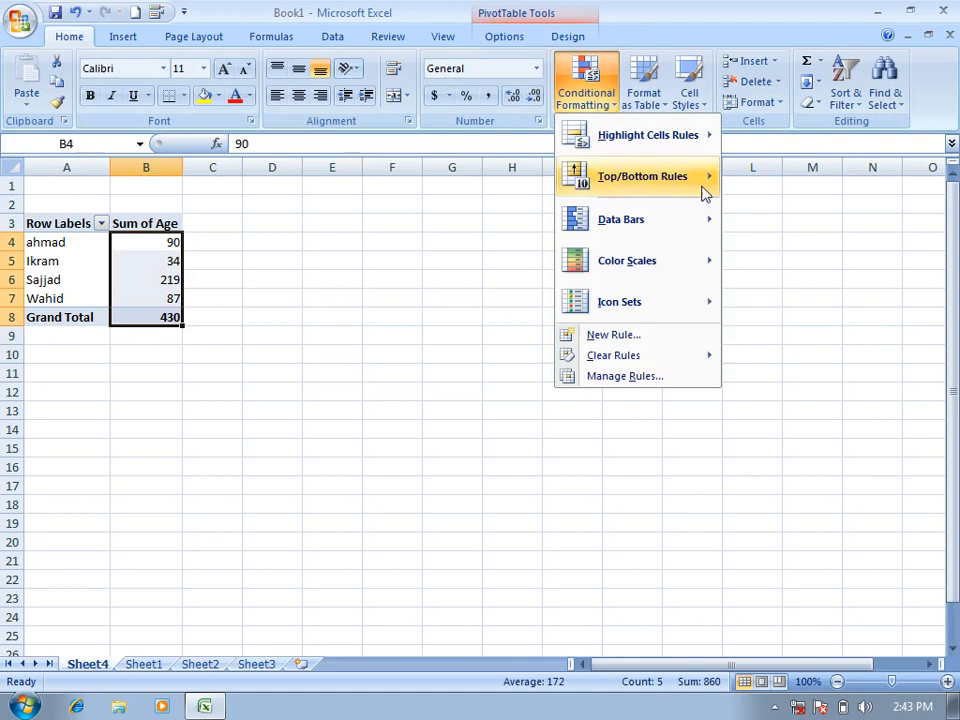
mouse_move(641, 148)
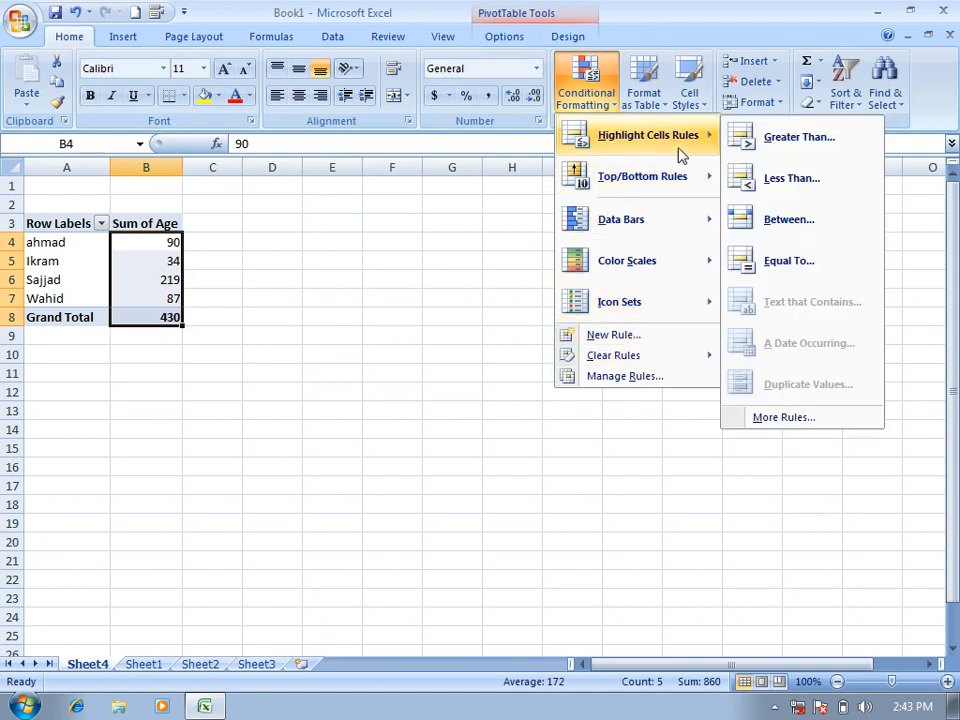
left_click(782, 151)
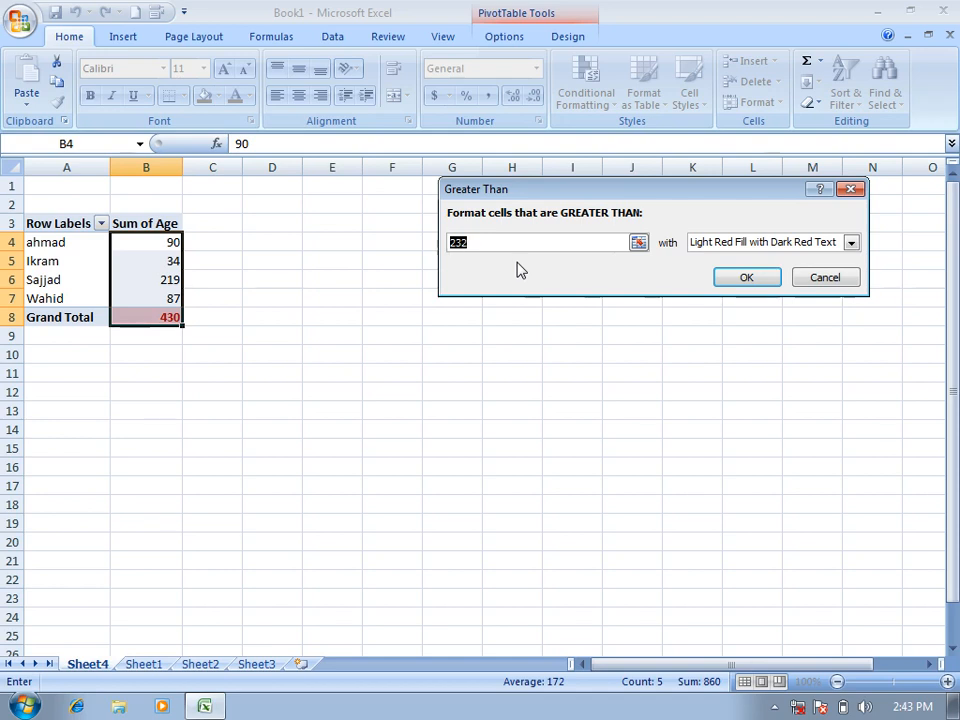
type("100")
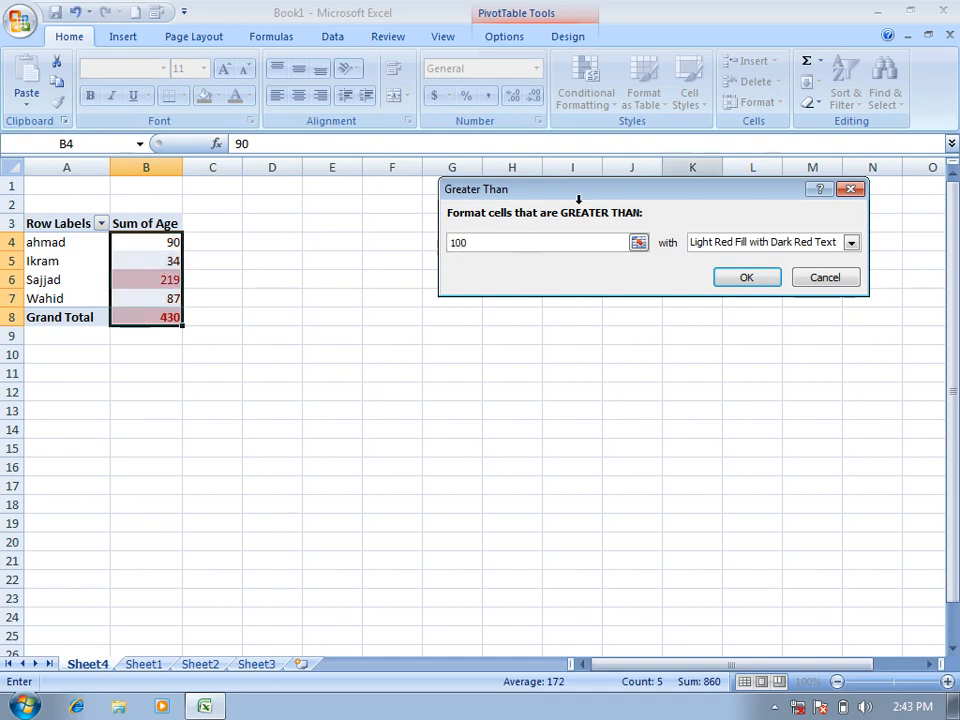
left_click(748, 277)
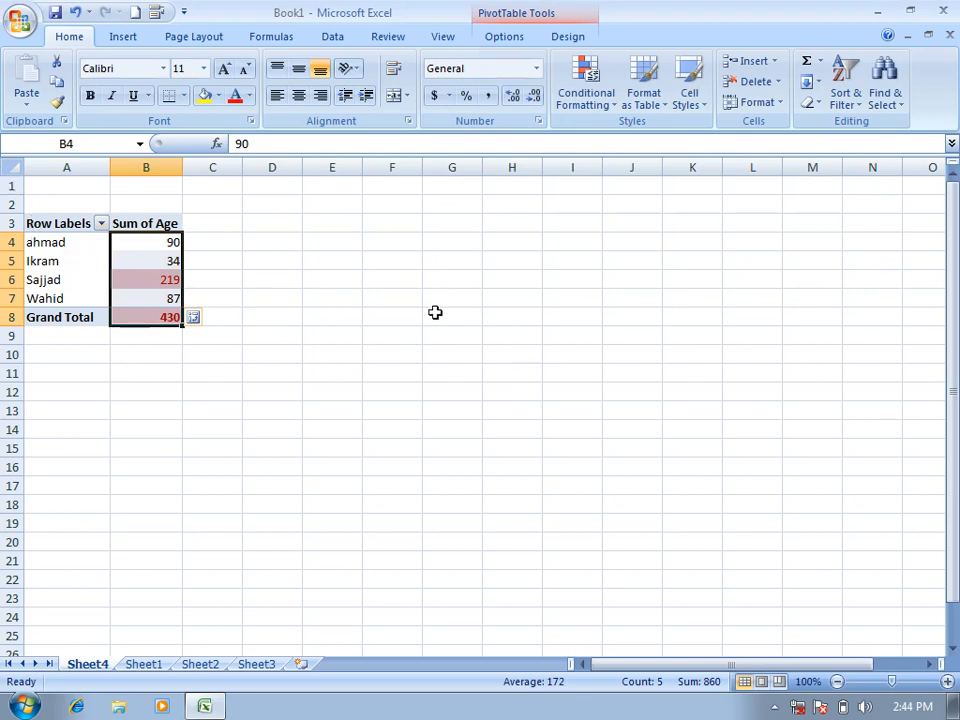
Step: Clear the conditional formatting rules from the PivotTable
left_click(597, 110)
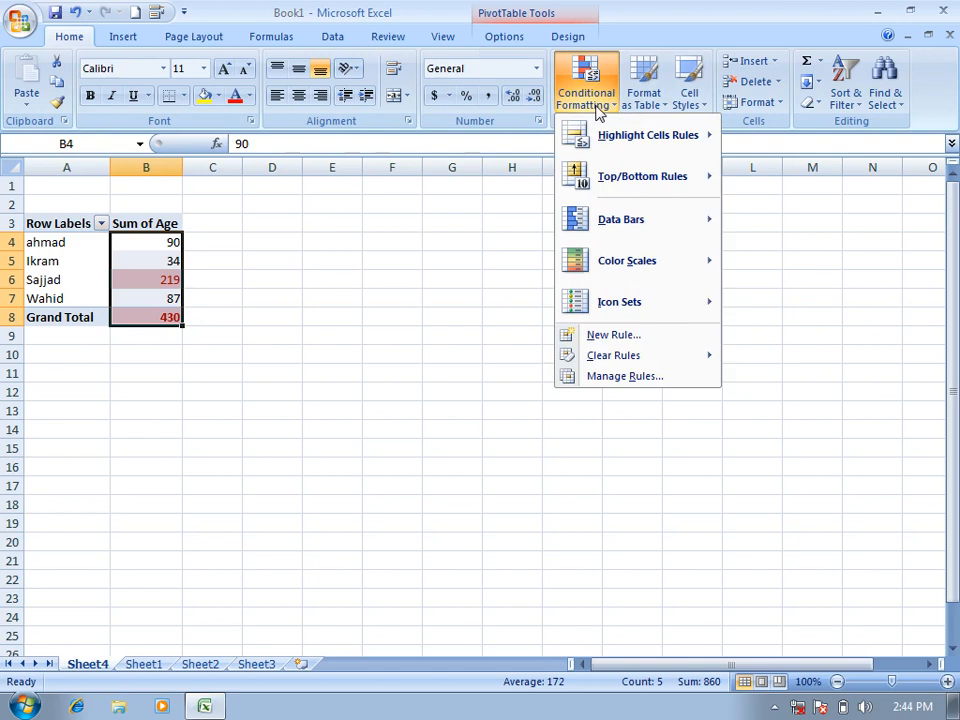
mouse_move(673, 360)
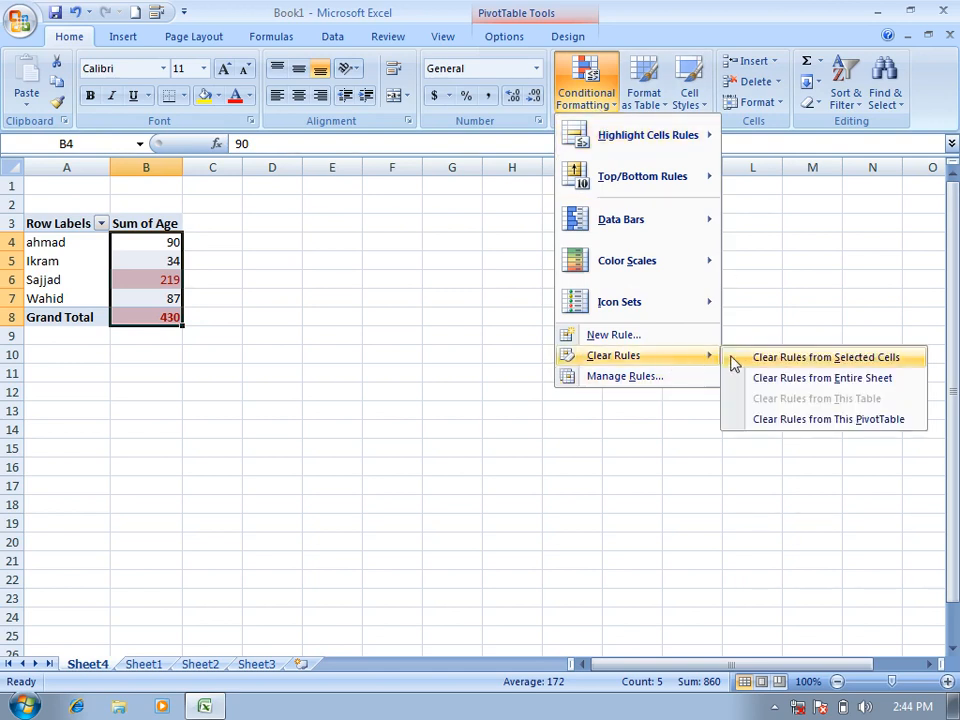
left_click(797, 420)
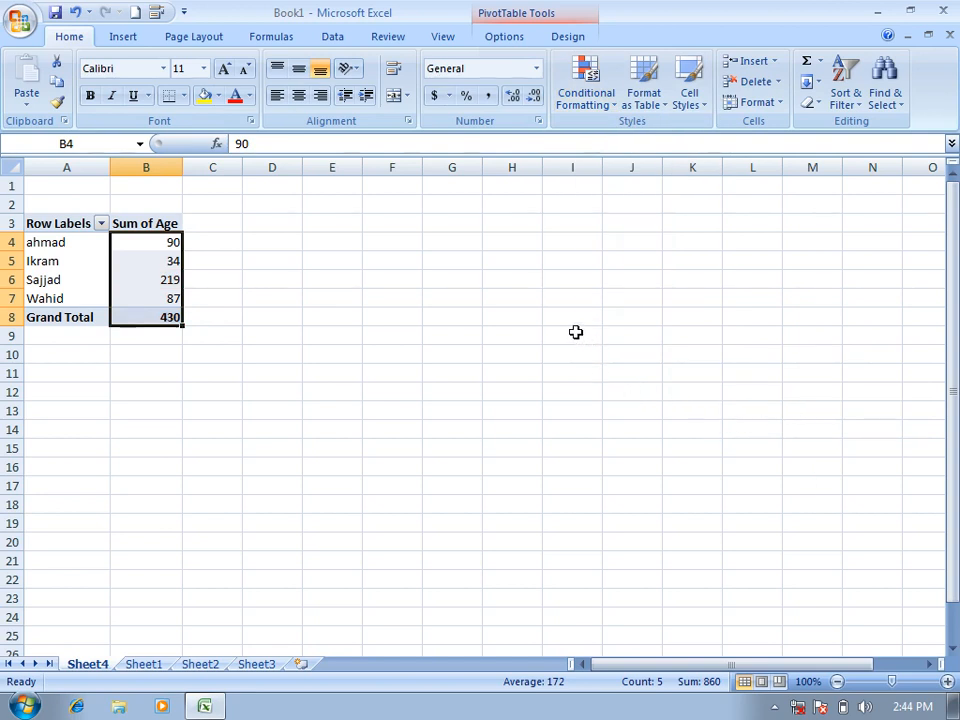
left_click(586, 92)
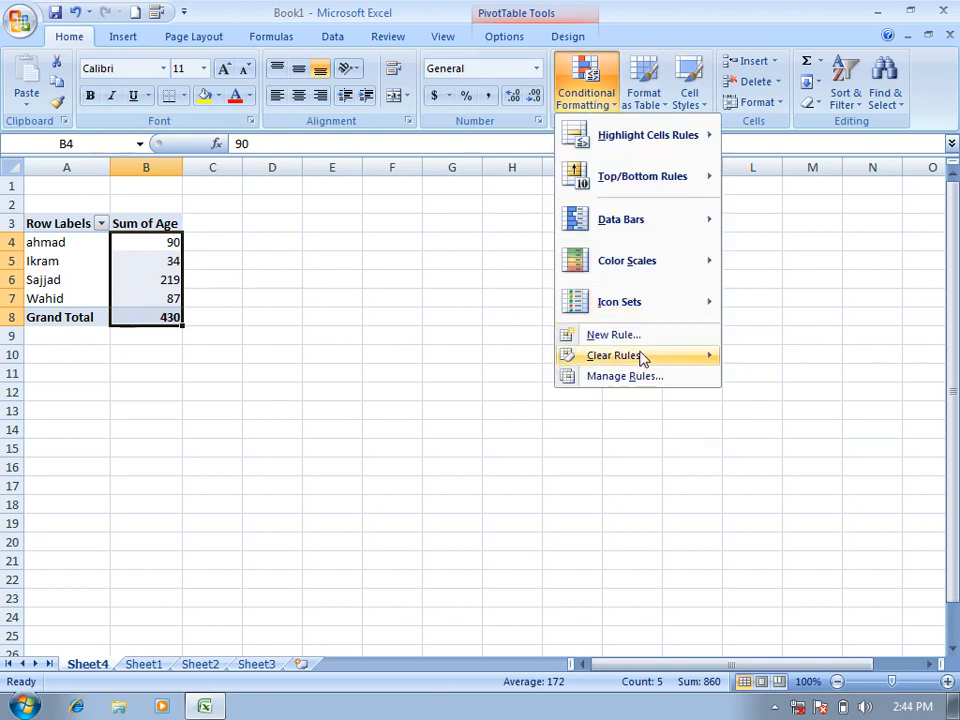
mouse_move(640, 356)
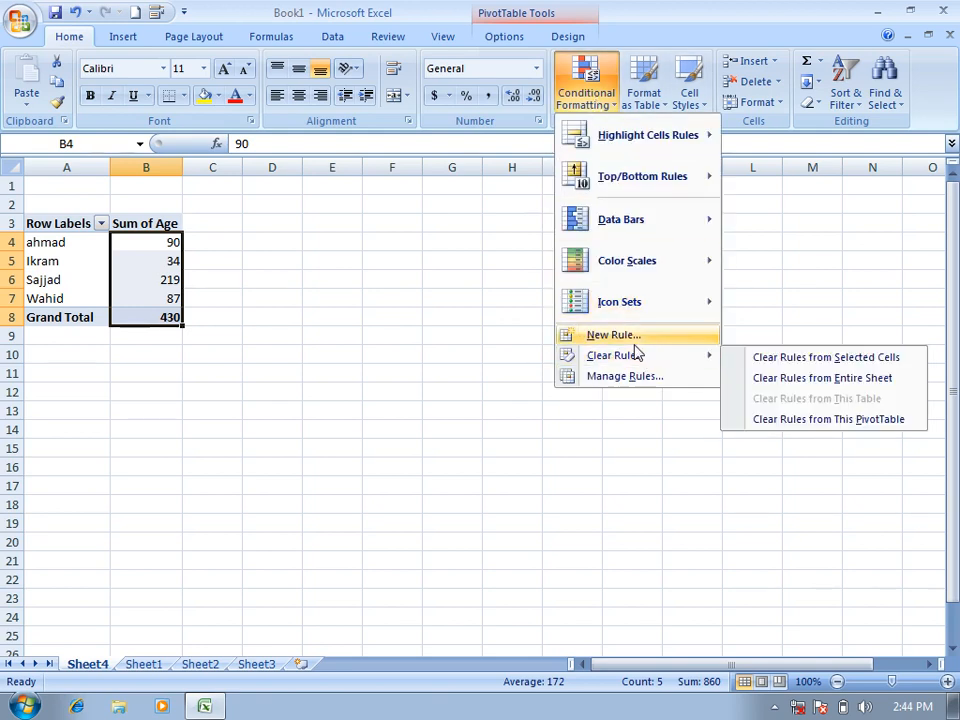
left_click(365, 272)
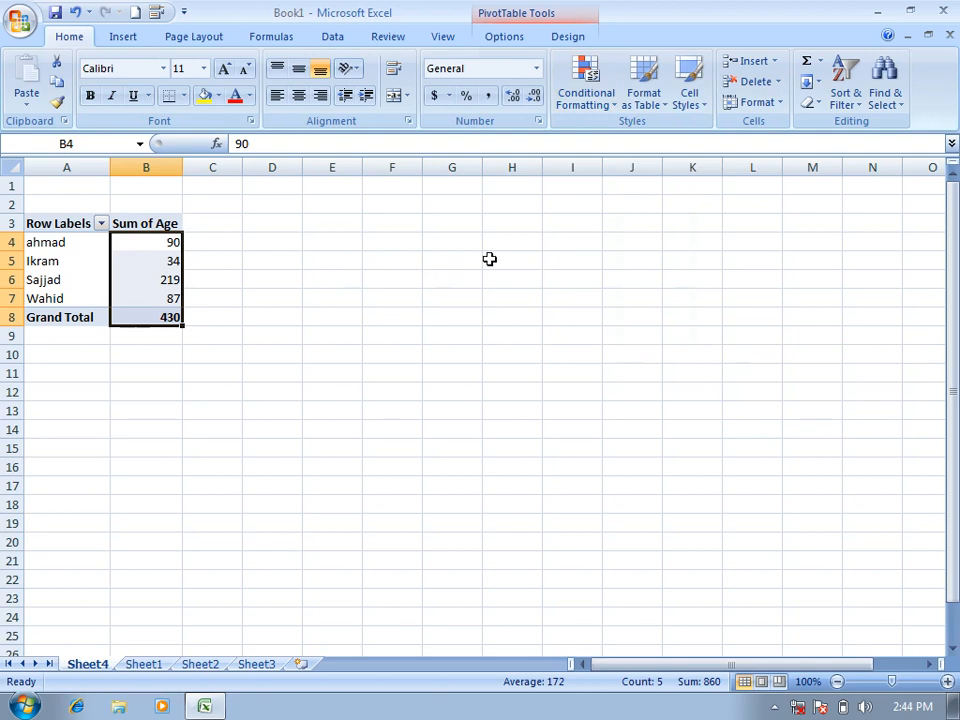
left_click(645, 98)
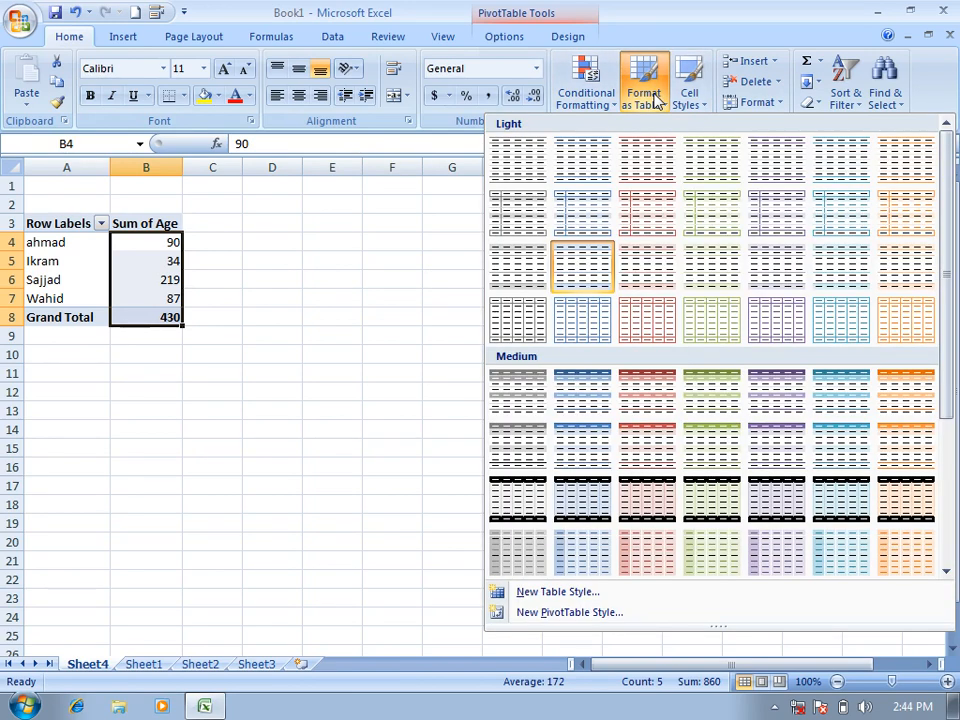
left_click(394, 233)
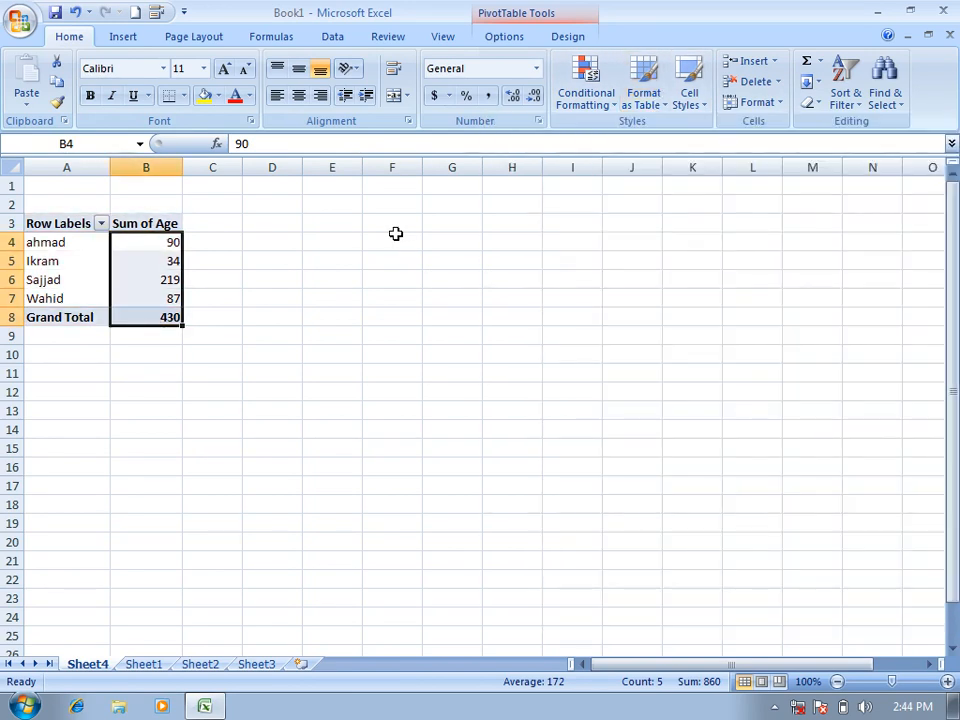
Step: Delete Sheet4, the worksheet that holds the PivotTable
right_click(97, 670)
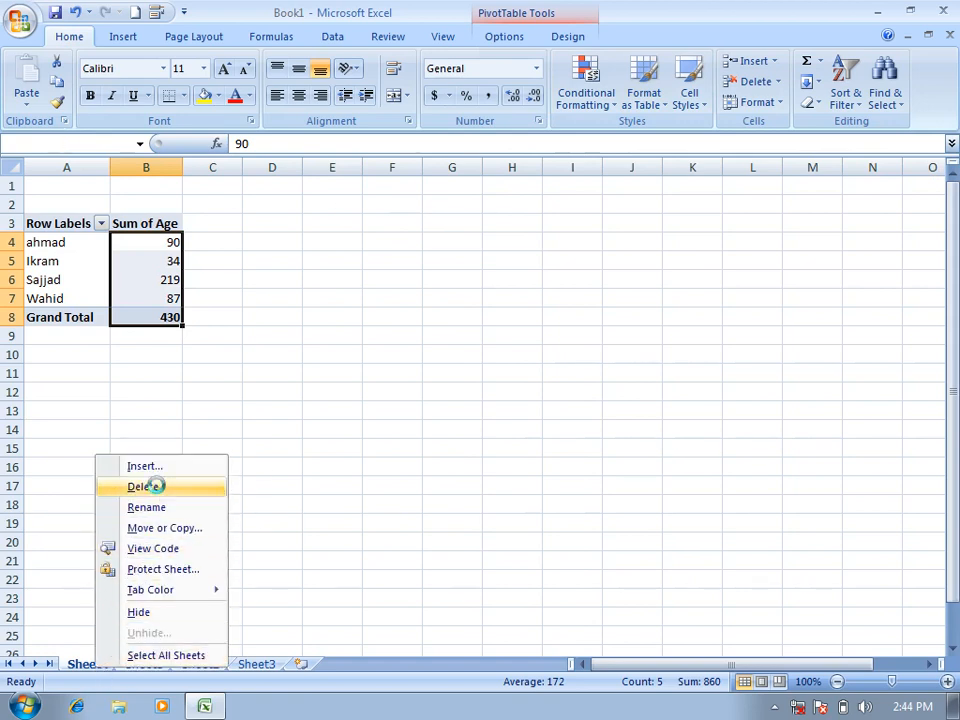
left_click(147, 486)
left_click(447, 400)
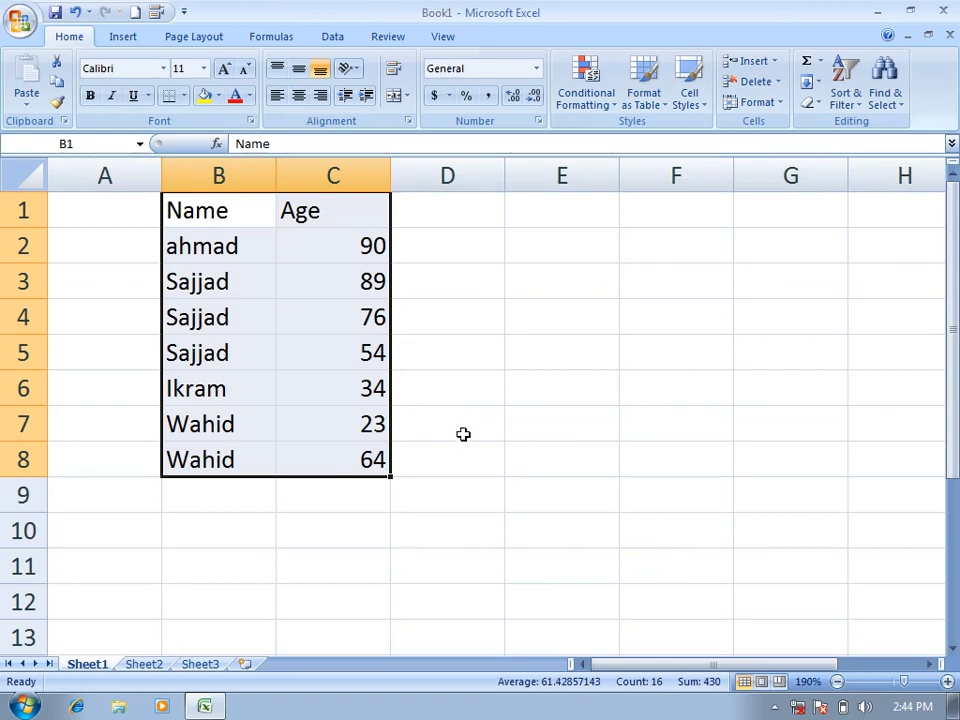
Step: Format the Name and Age range B1:C8 as a table with headers, using the red gridded Light style
left_click(542, 414)
left_click_drag(195, 210, 363, 452)
left_click(642, 98)
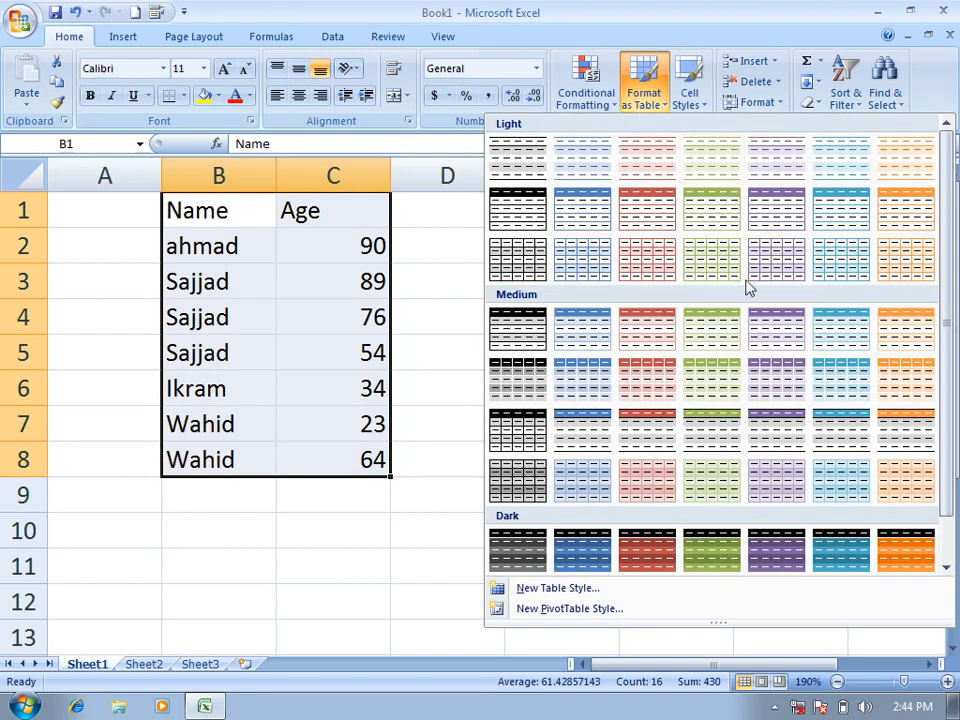
left_click(656, 266)
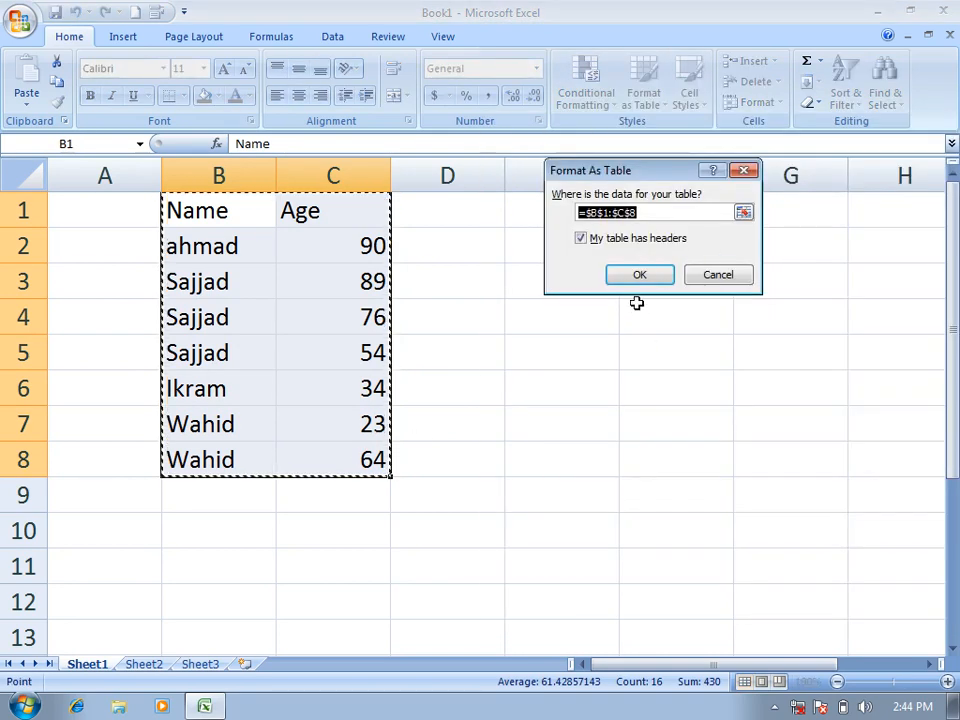
left_click(636, 281)
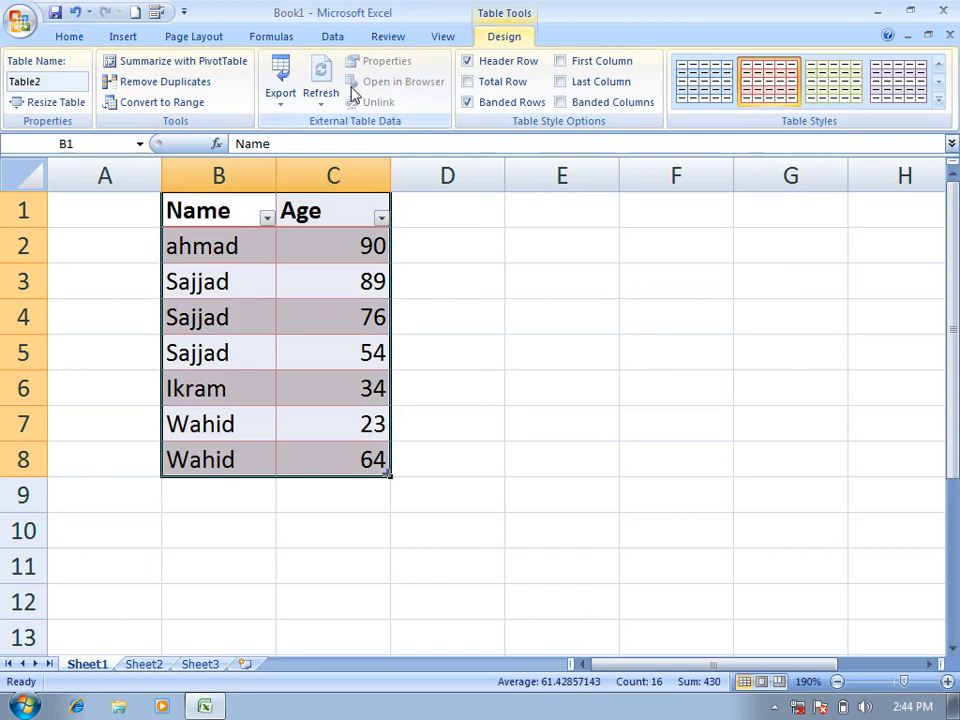
Step: Change the Name and Age table to the black gridded Light table style
left_click(125, 40)
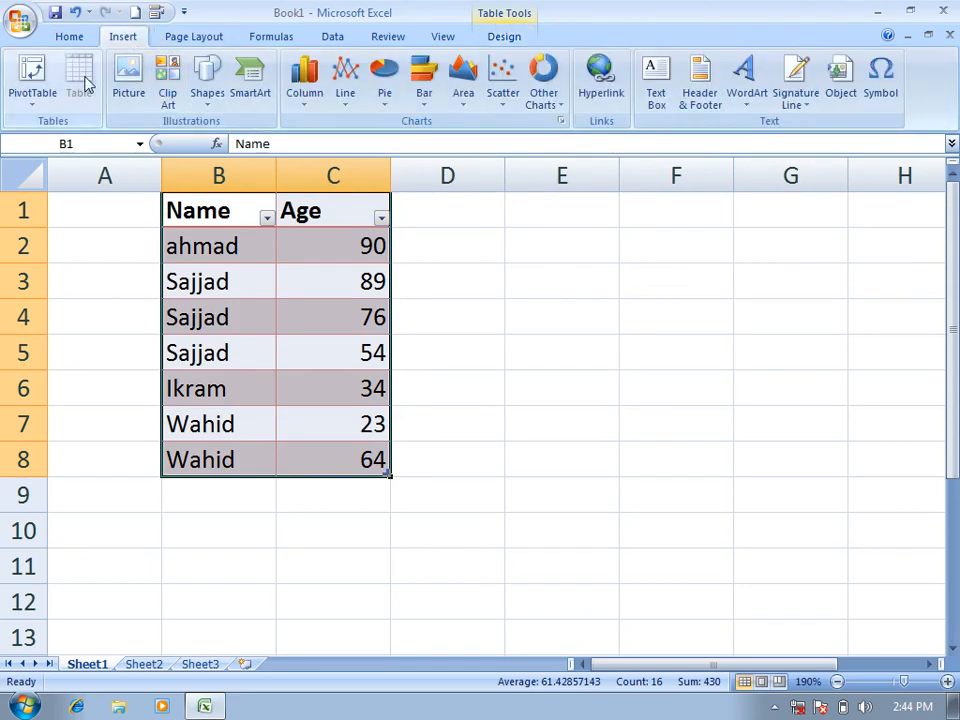
left_click(69, 37)
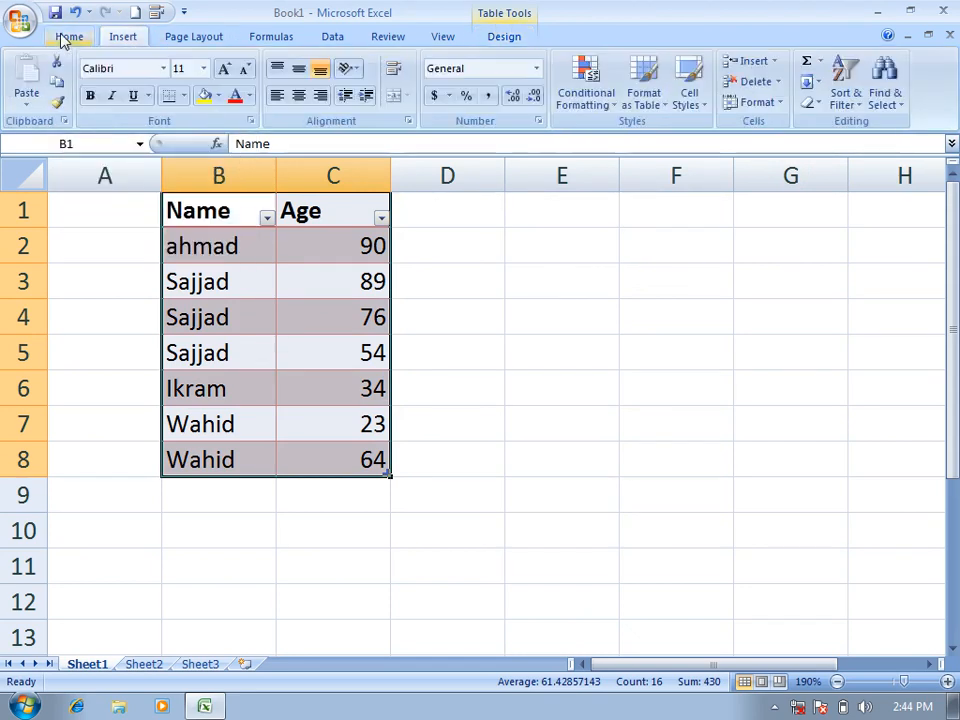
left_click(650, 106)
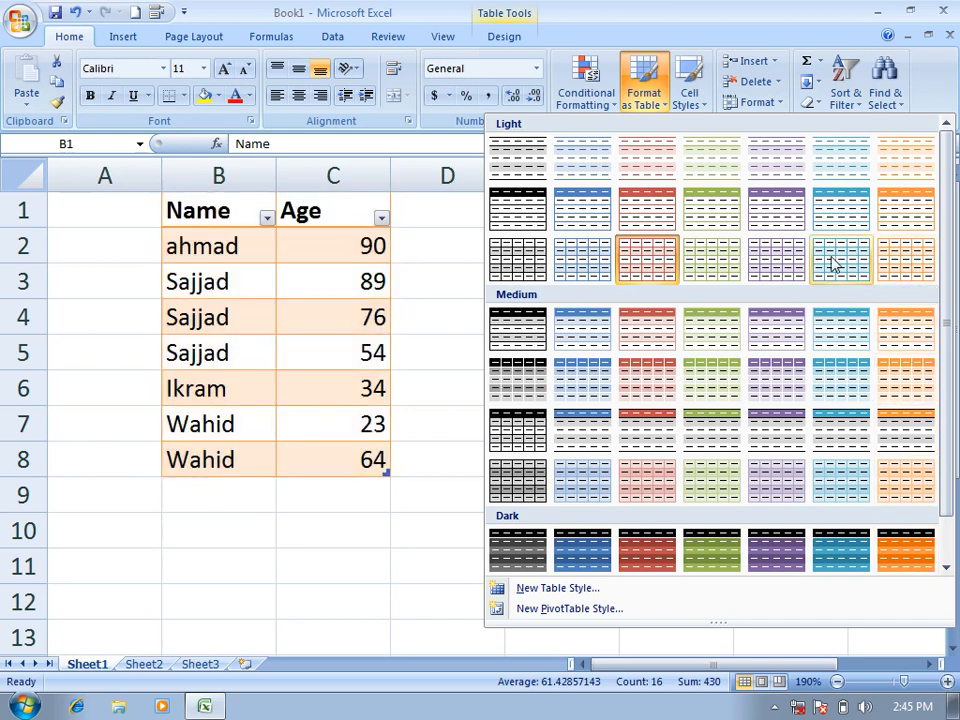
left_click(545, 267)
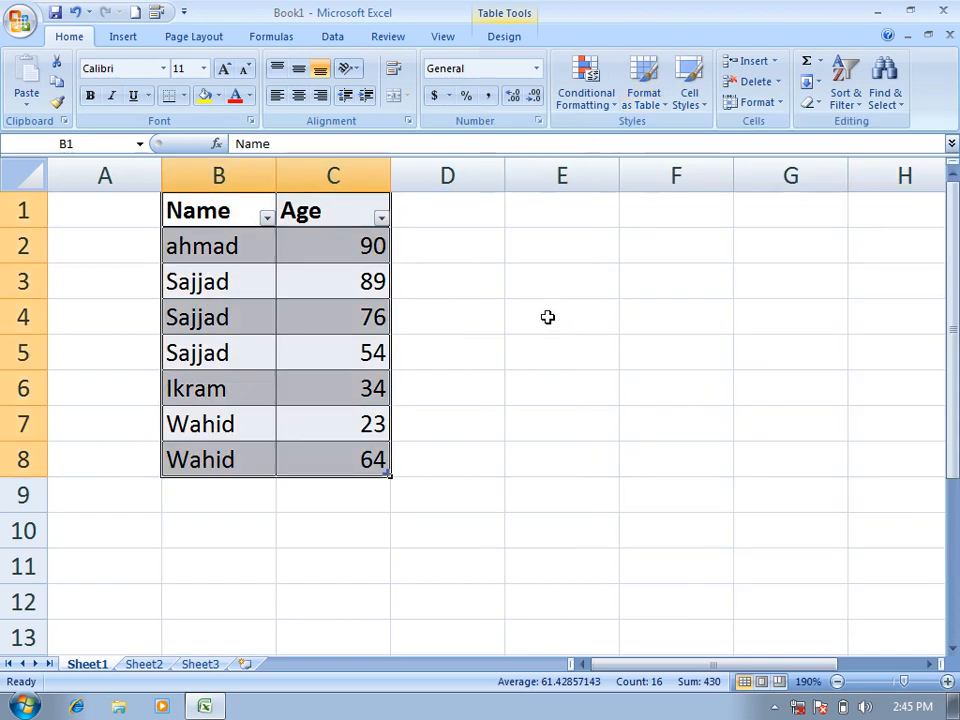
Step: Convert the Name and Age table to a normal range and clear the formats from B1:C8
left_click(505, 38)
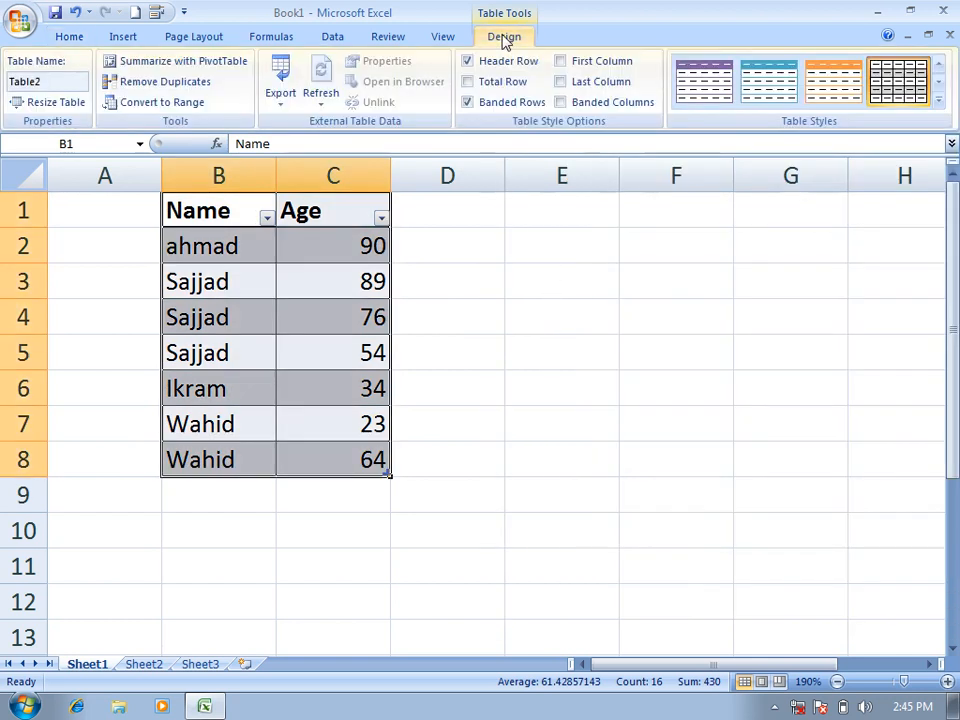
left_click(940, 103)
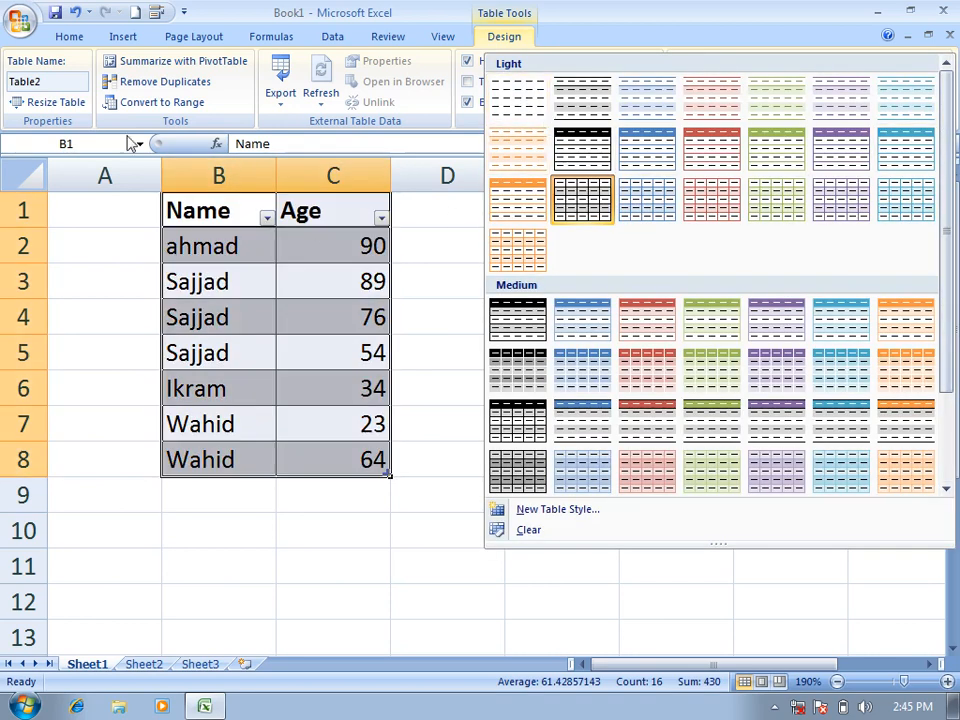
left_click(135, 105)
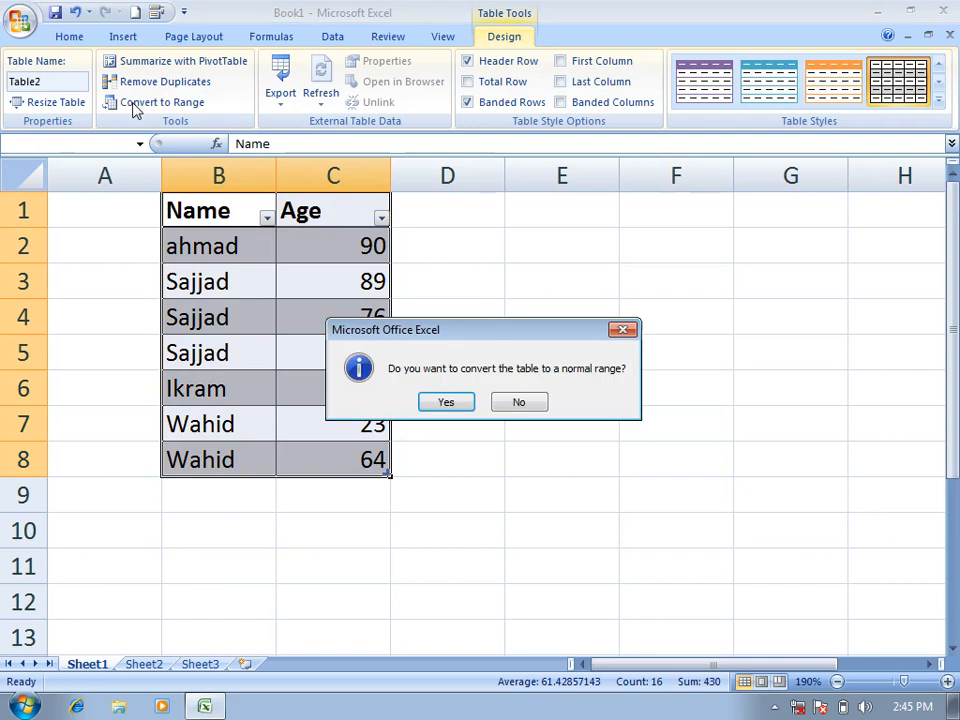
left_click(434, 402)
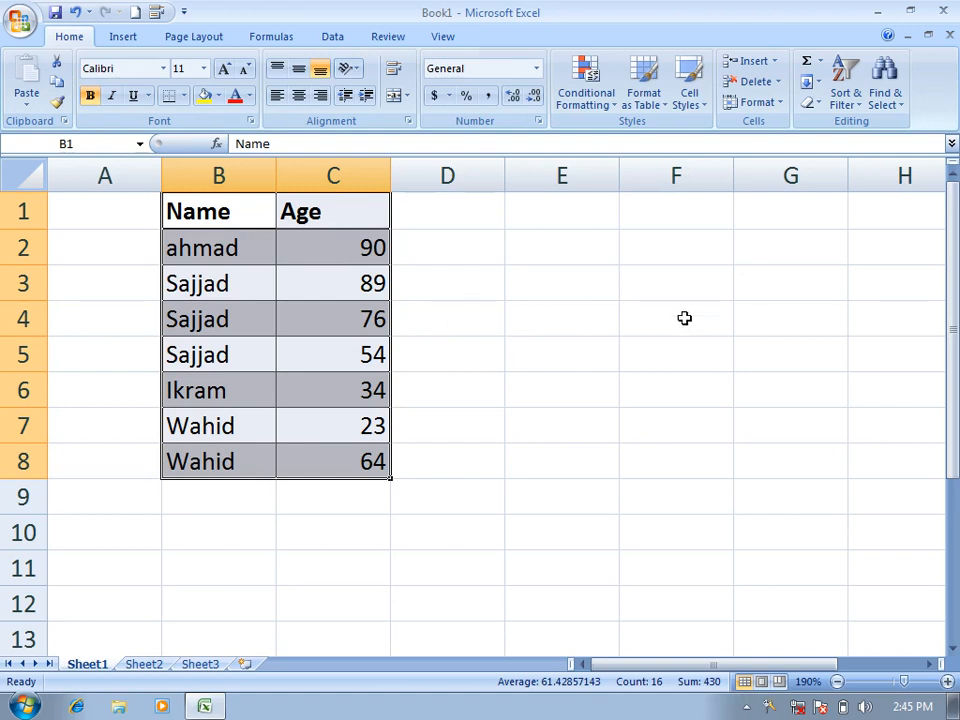
left_click(815, 102)
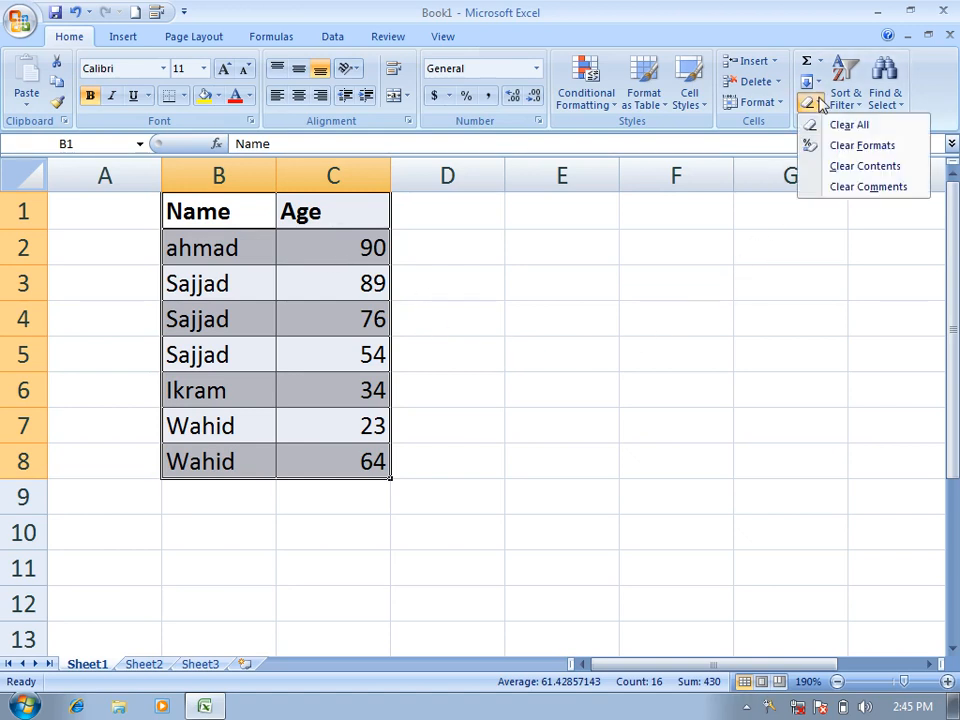
left_click(847, 146)
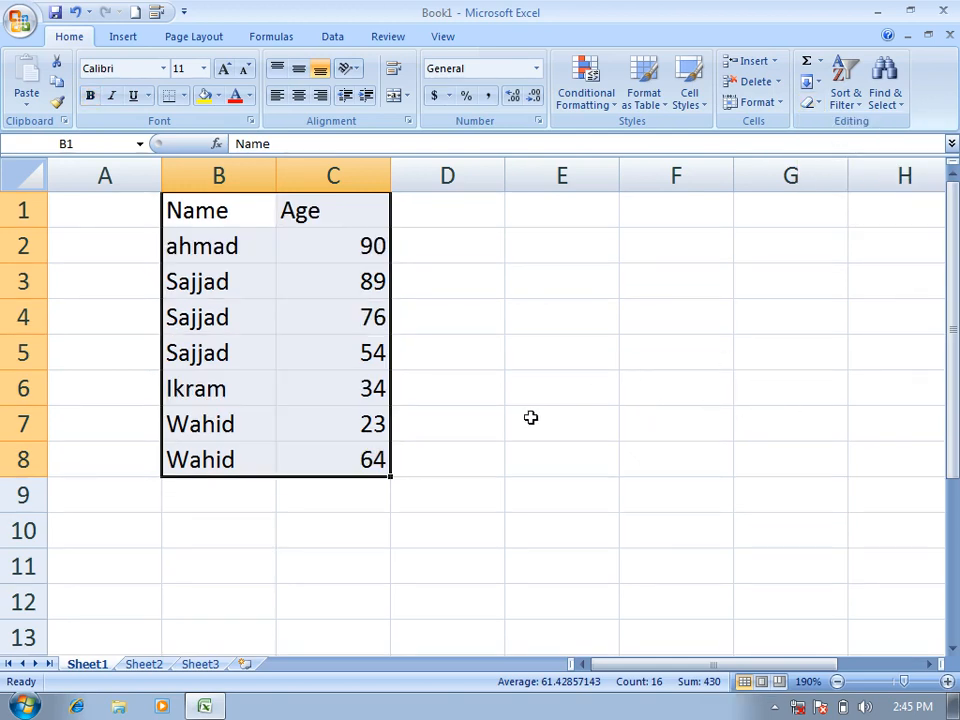
left_click(650, 102)
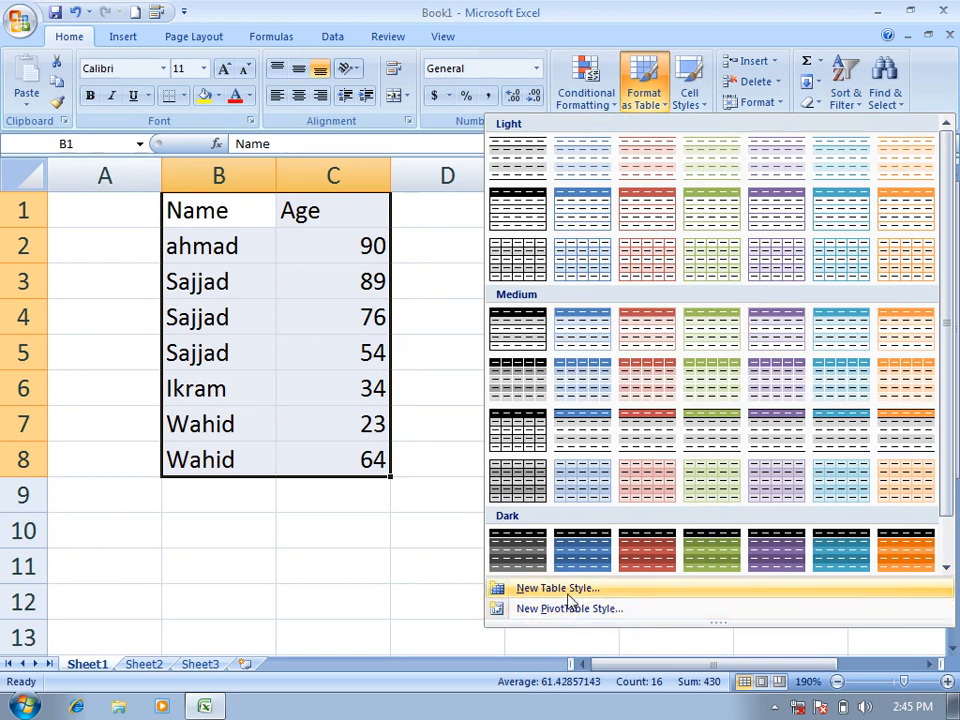
left_click(128, 36)
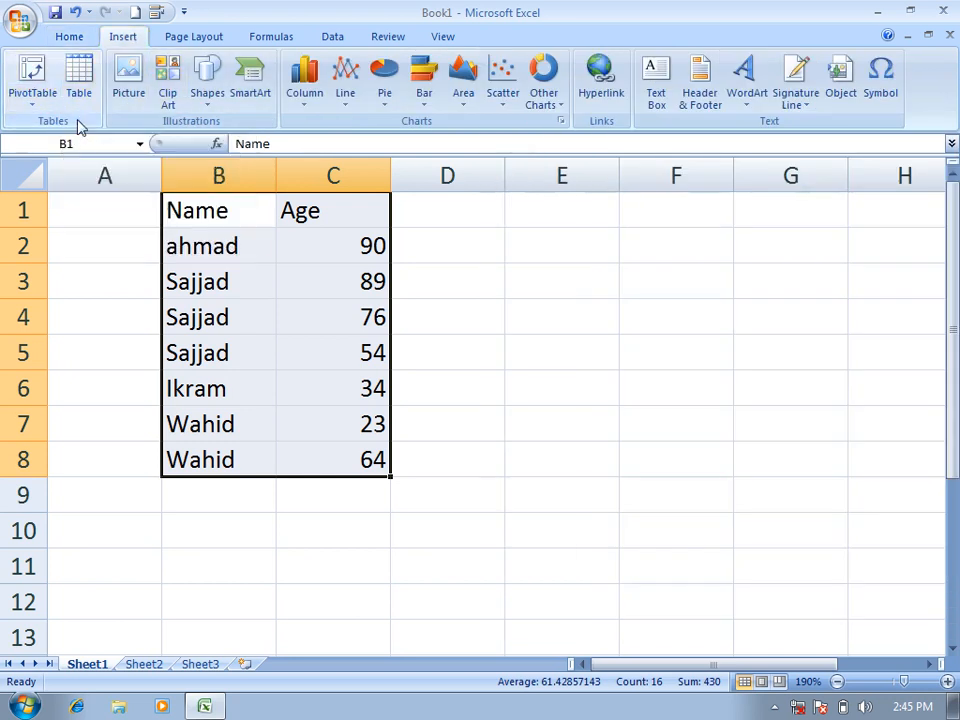
left_click(69, 40)
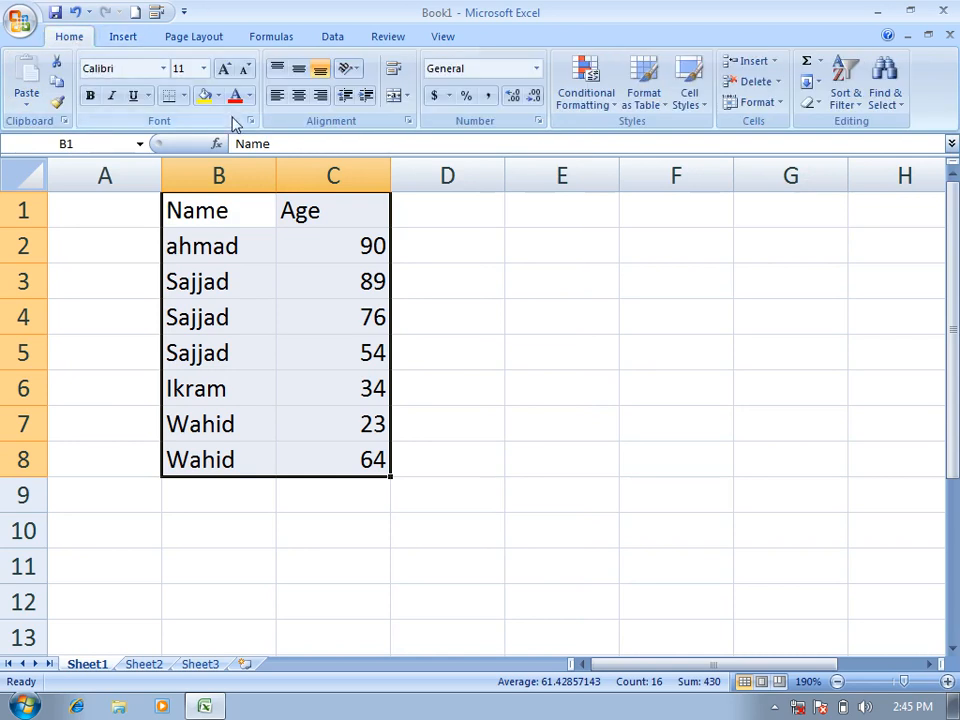
Step: Start a new table style named My Table Style and set it as the default table quick style for this document
left_click(645, 100)
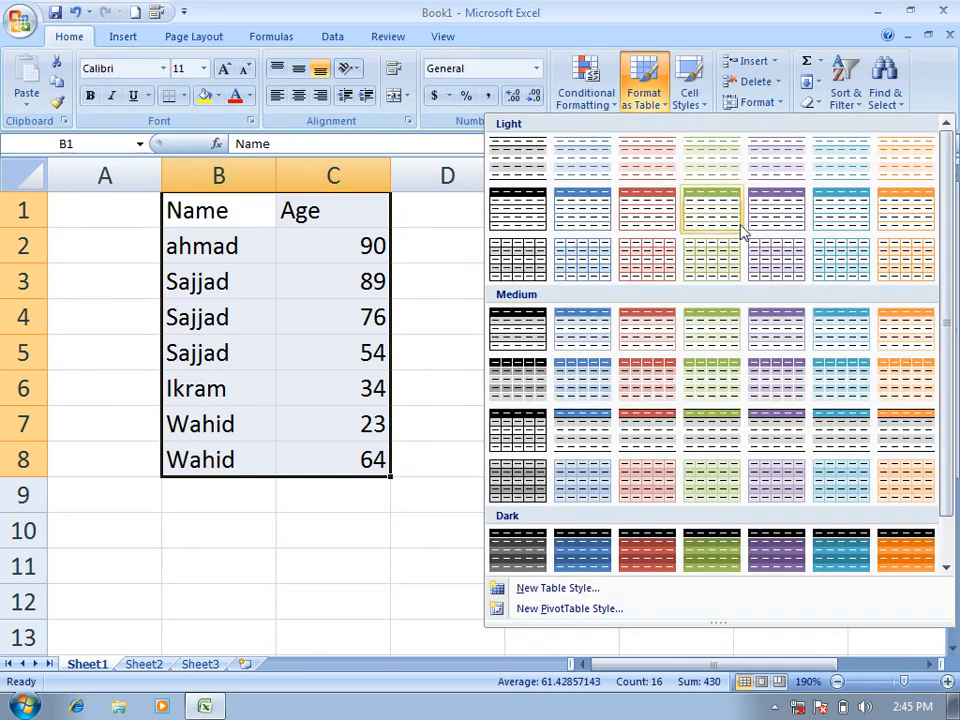
left_click(566, 588)
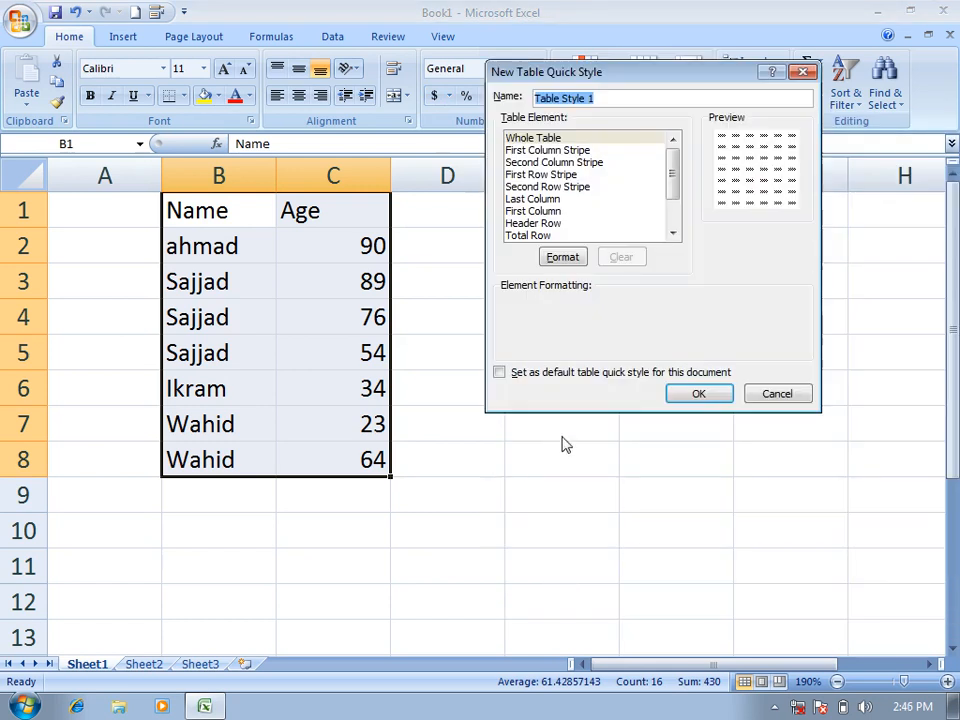
type("My")
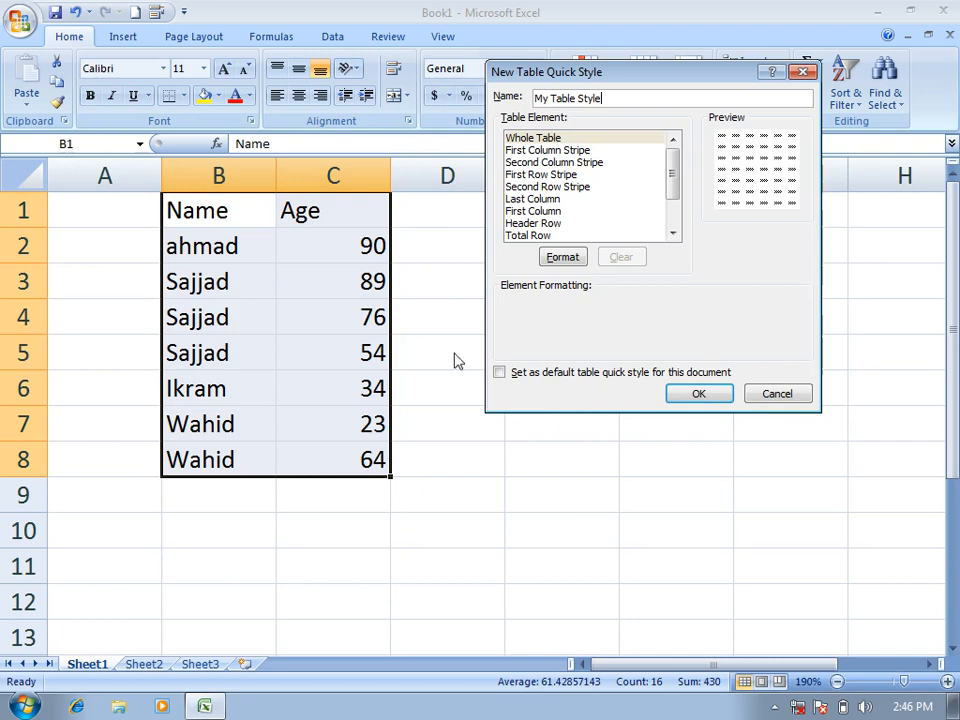
left_click(537, 375)
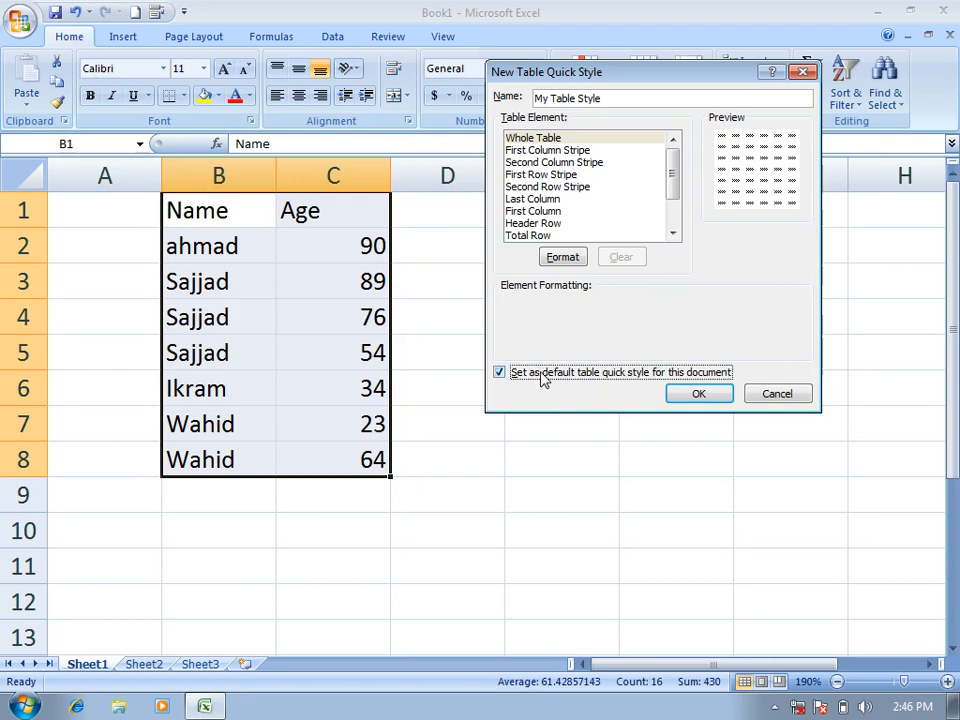
Step: Set the font of the style's Whole Table element to bold and red
left_click(562, 257)
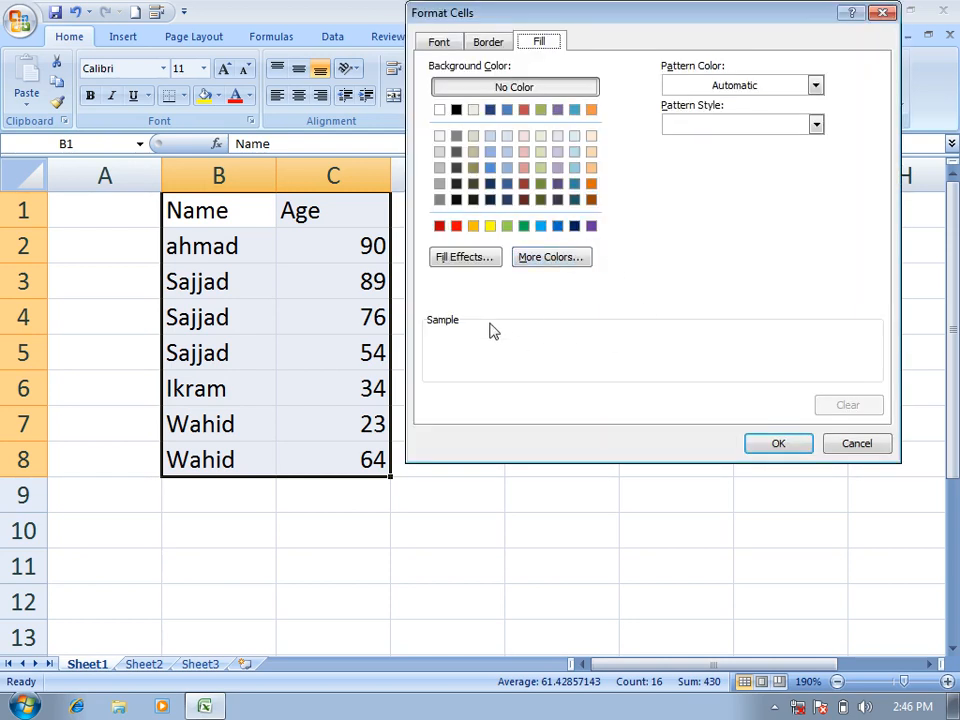
left_click(439, 44)
left_click(705, 137)
left_click(697, 126)
left_click(740, 199)
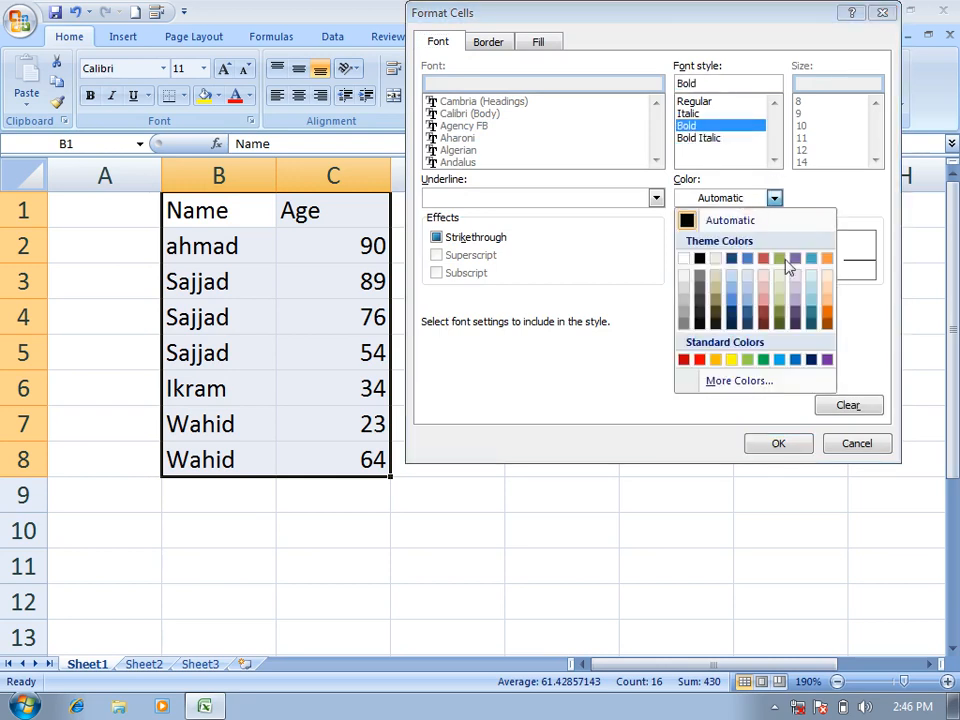
left_click(697, 363)
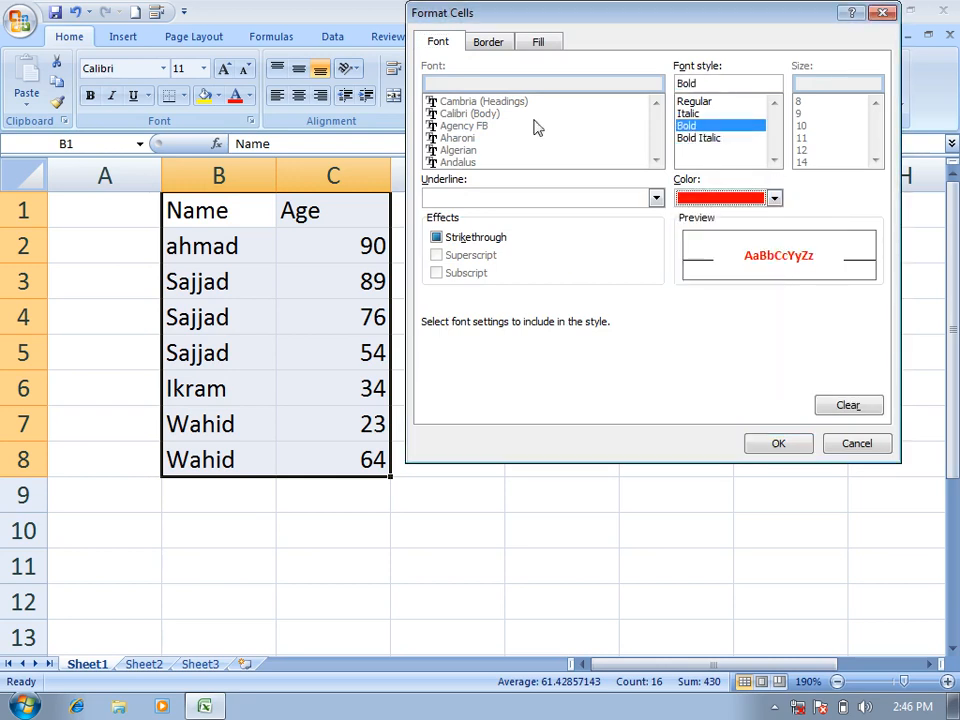
Step: Give the Whole Table element a horizontal two-color gradient fill running from light tan down to dark olive-brown
left_click(540, 43)
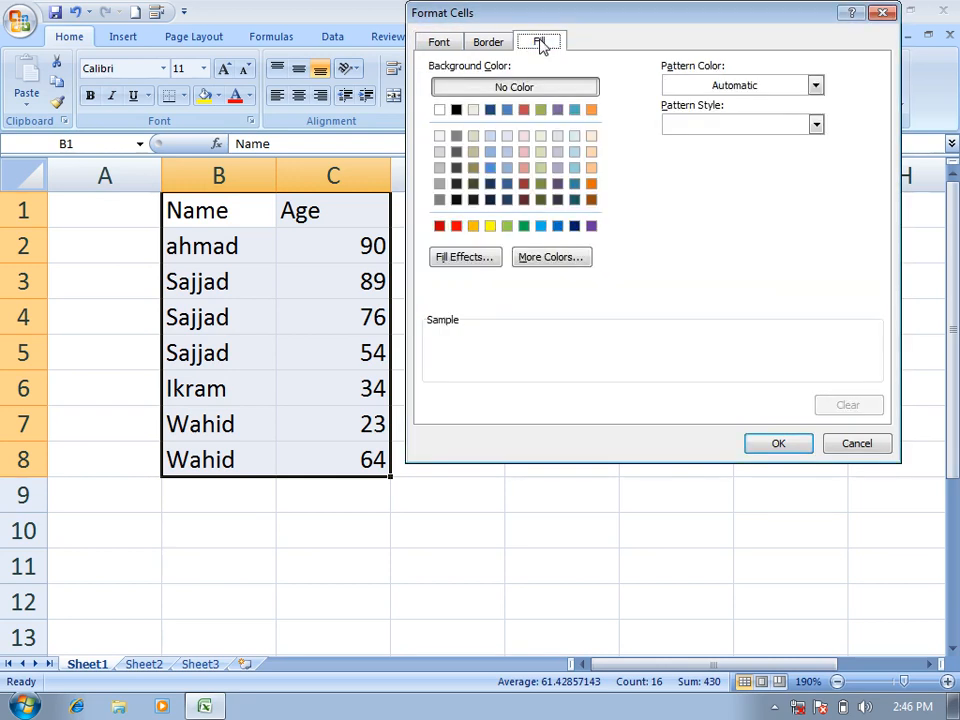
left_click(470, 262)
left_click(656, 110)
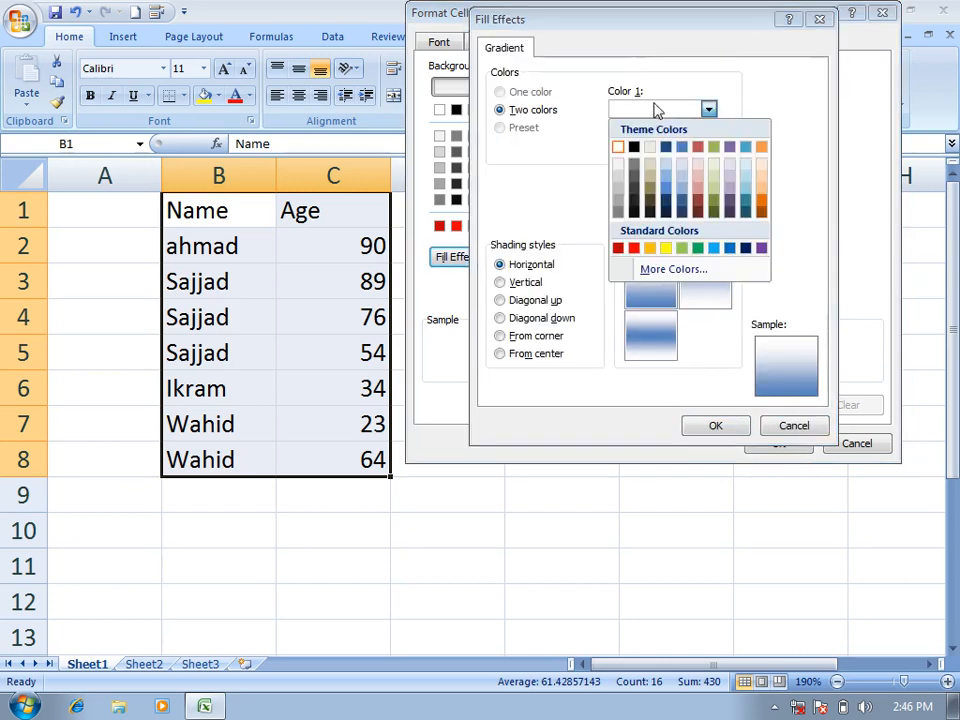
left_click(649, 148)
left_click(708, 148)
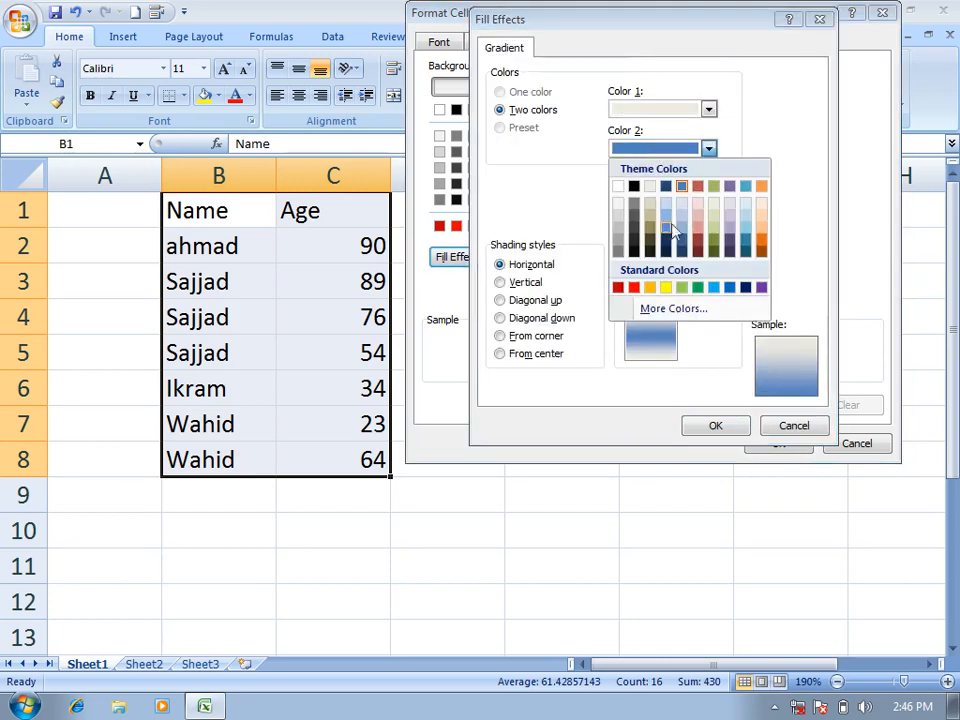
left_click(650, 205)
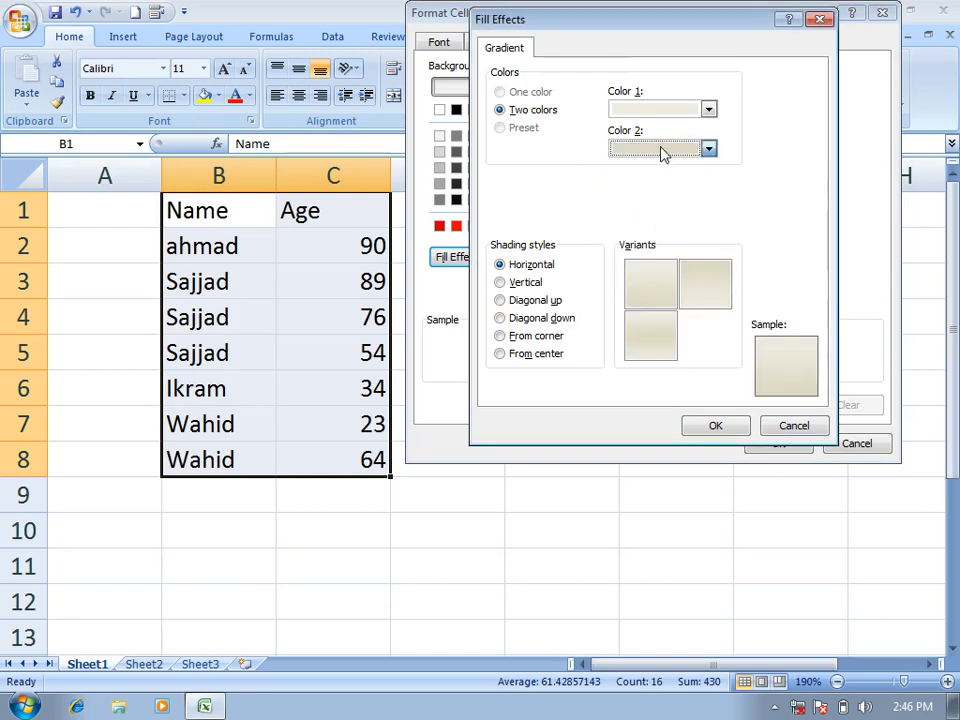
left_click(662, 150)
left_click(652, 246)
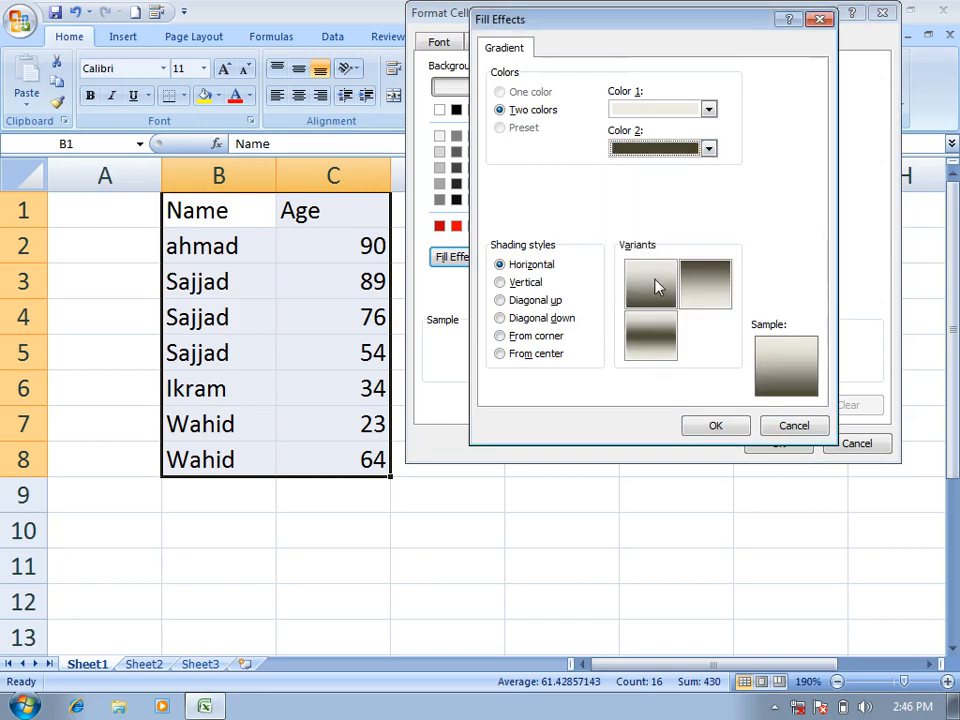
left_click(656, 287)
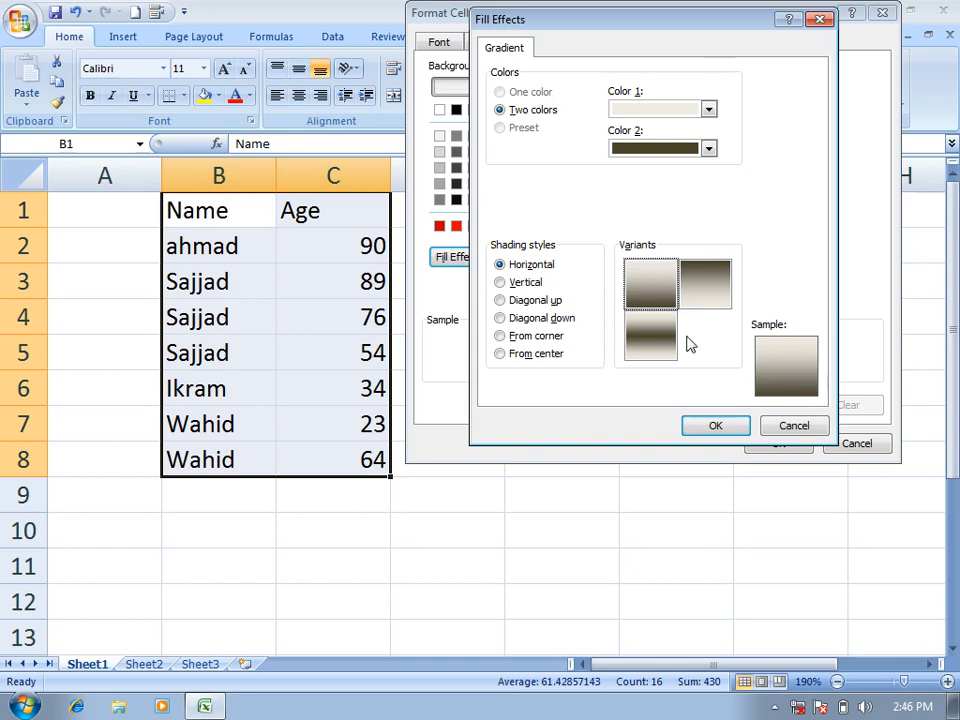
left_click(728, 430)
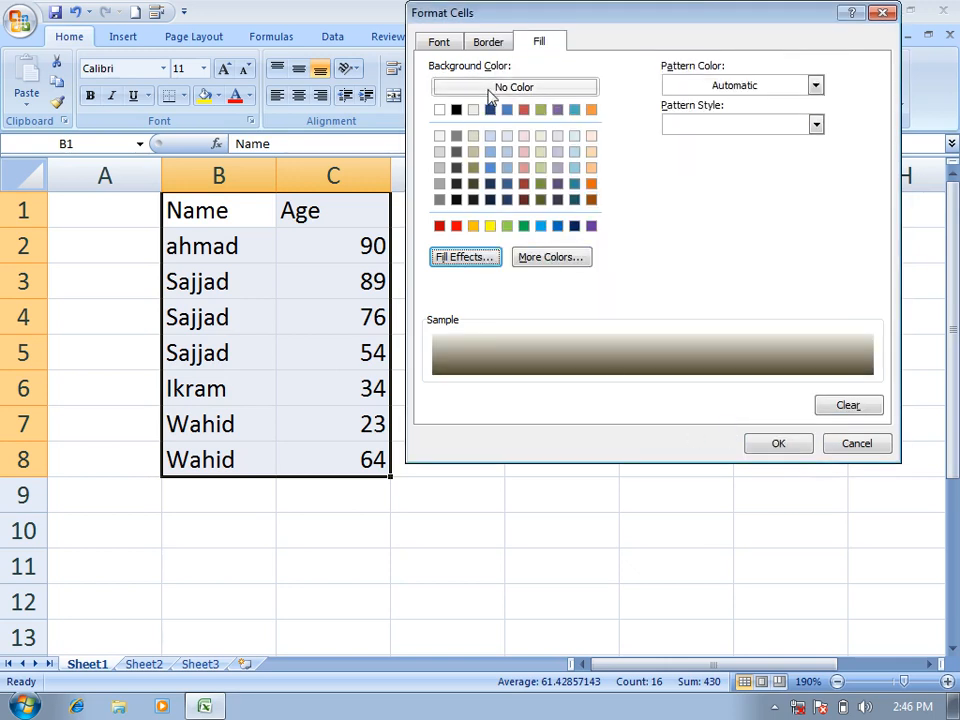
Step: Add outline and inside borders to the Whole Table element and save the new table style
left_click(494, 44)
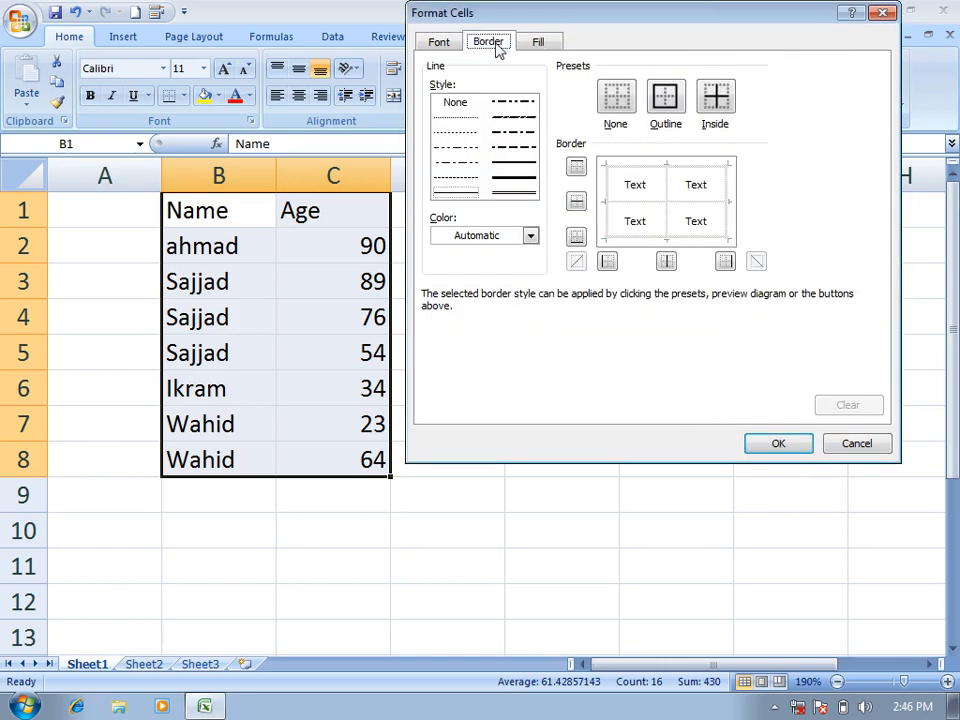
left_click(664, 98)
left_click(716, 97)
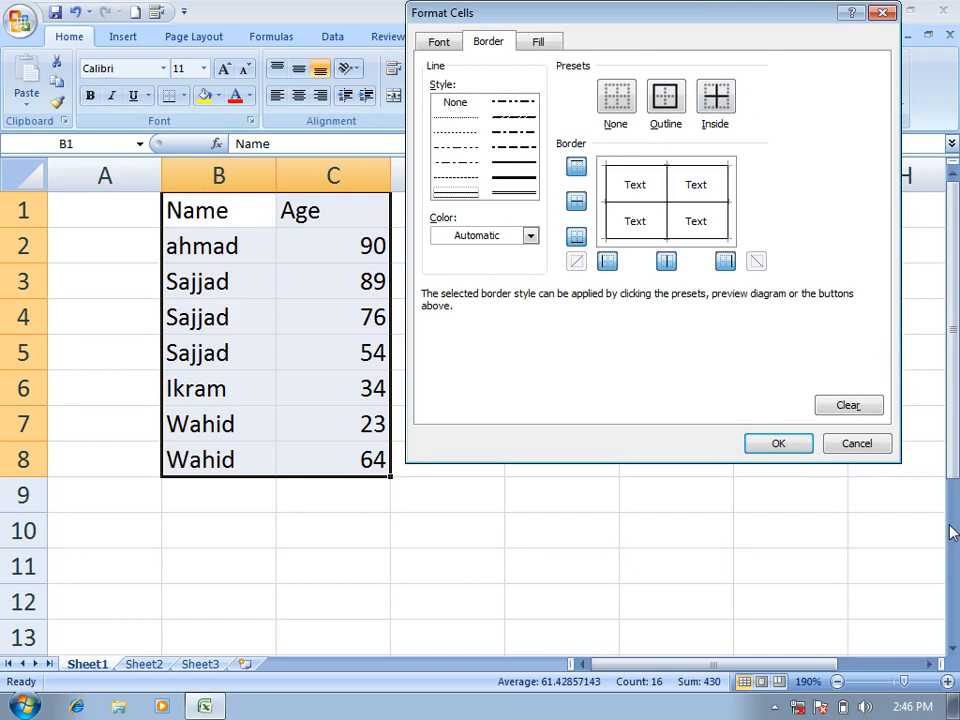
left_click(776, 448)
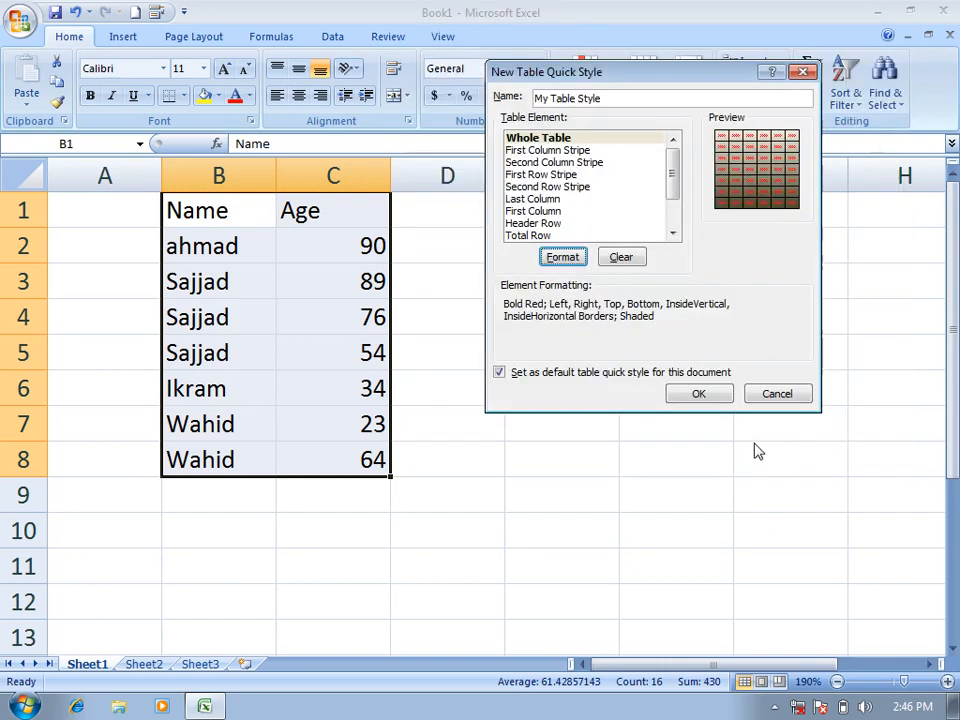
left_click(700, 393)
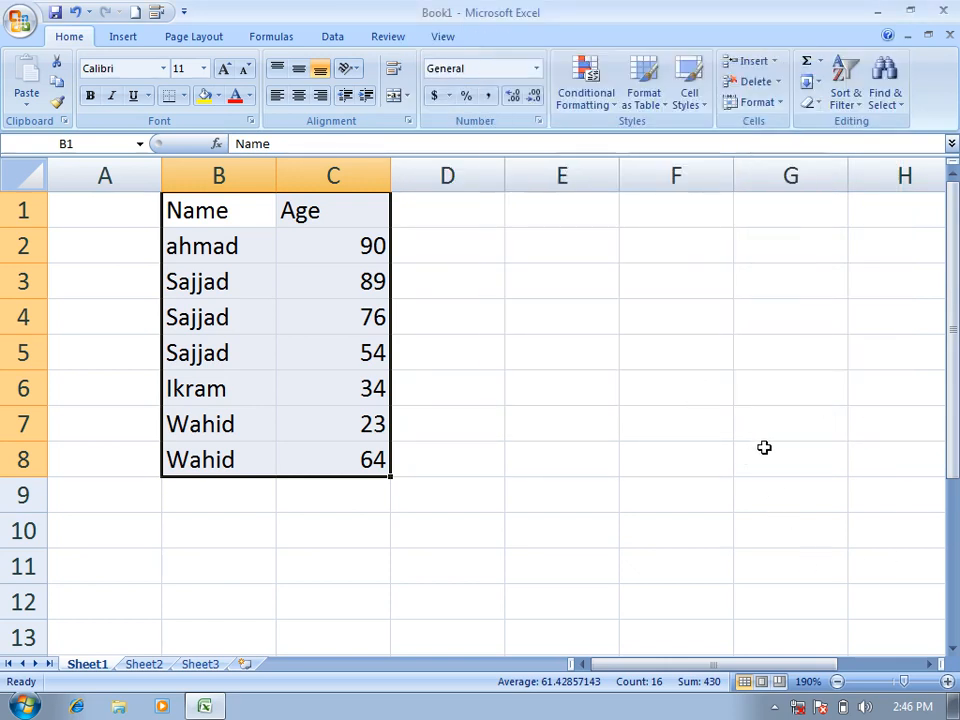
Step: Format the Name and Age range B1:C8 as a table using the custom My Table Style
left_click(656, 104)
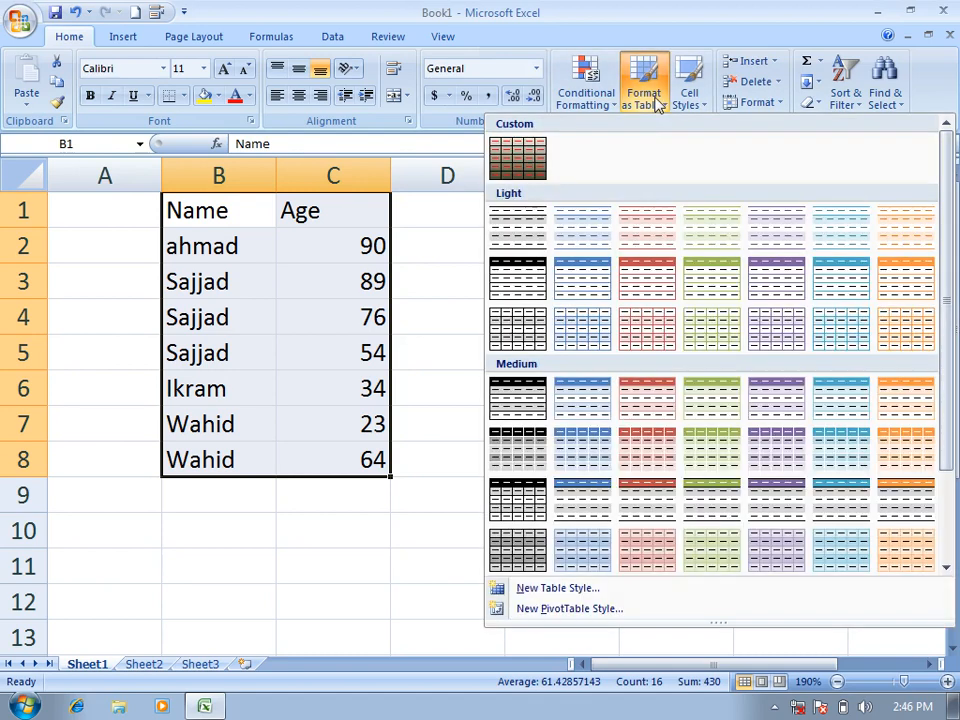
left_click(530, 160)
left_click(644, 275)
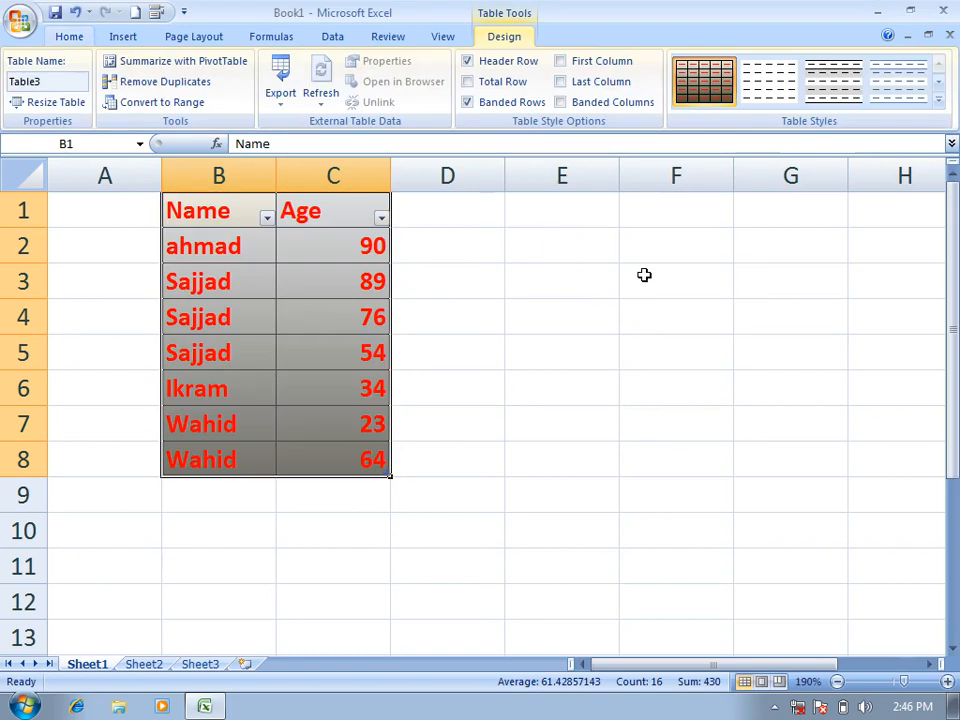
left_click(489, 358)
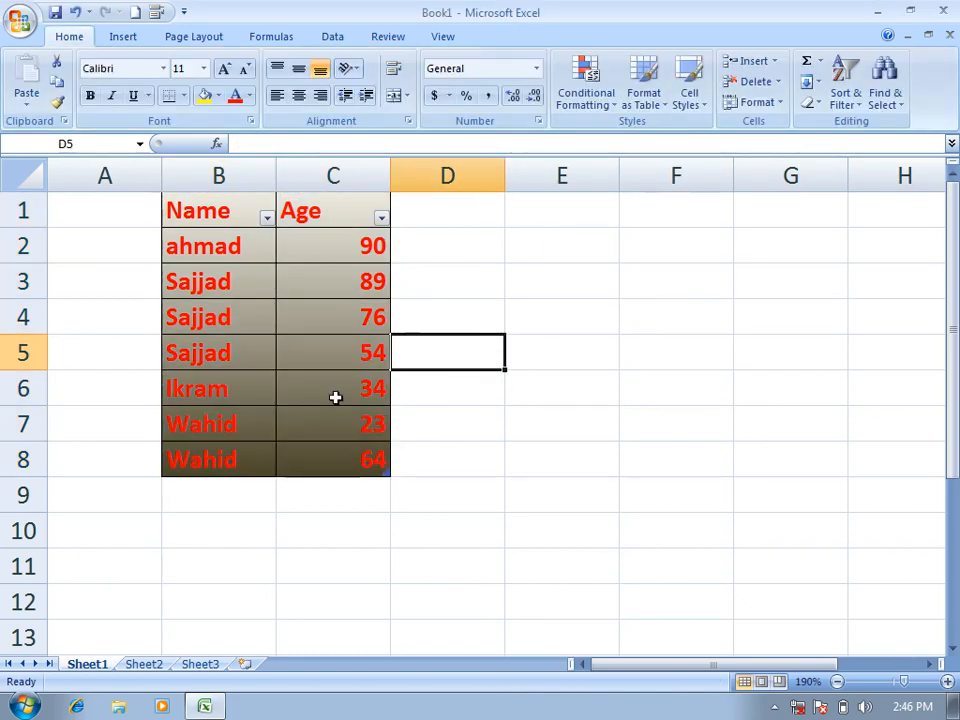
Step: Modify My Table Style so the Whole Table element's font color is yellow, and save the style
left_click_drag(195, 215, 350, 465)
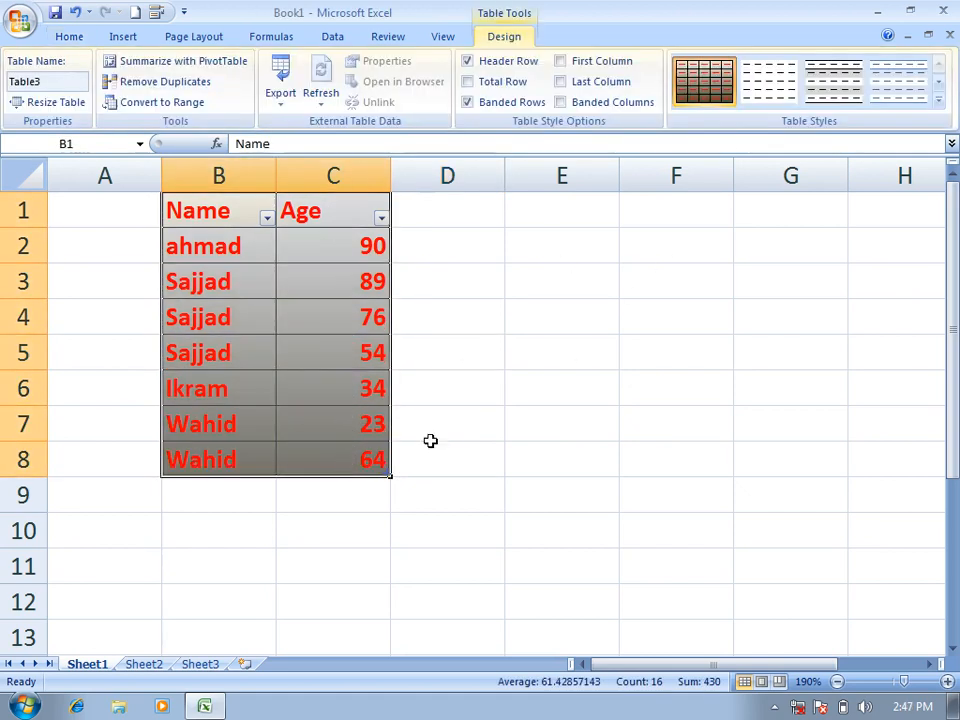
right_click(713, 84)
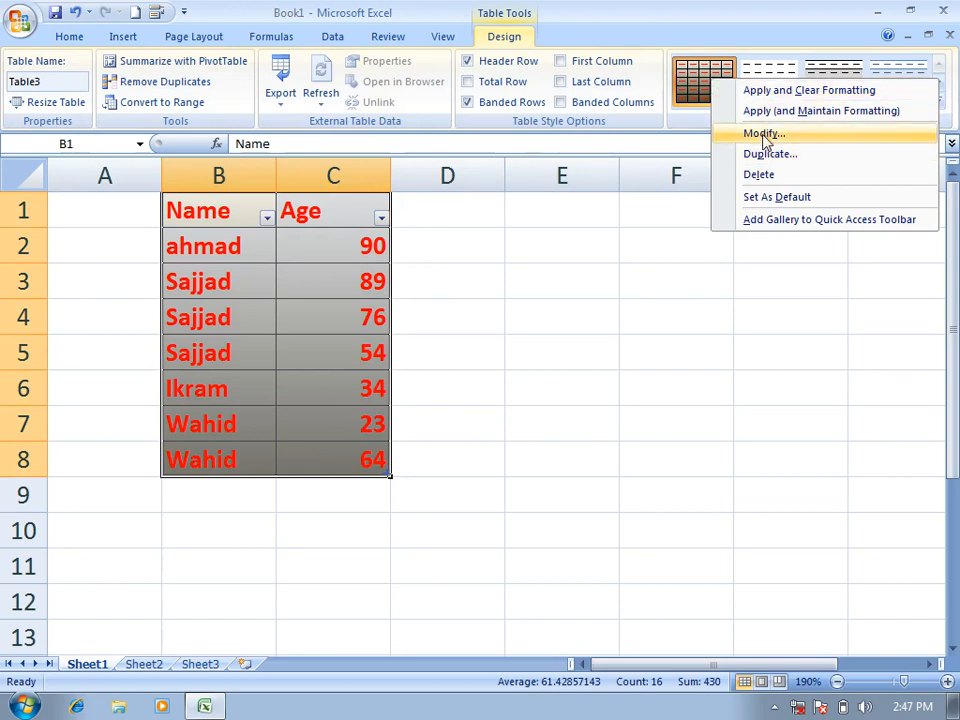
left_click(765, 135)
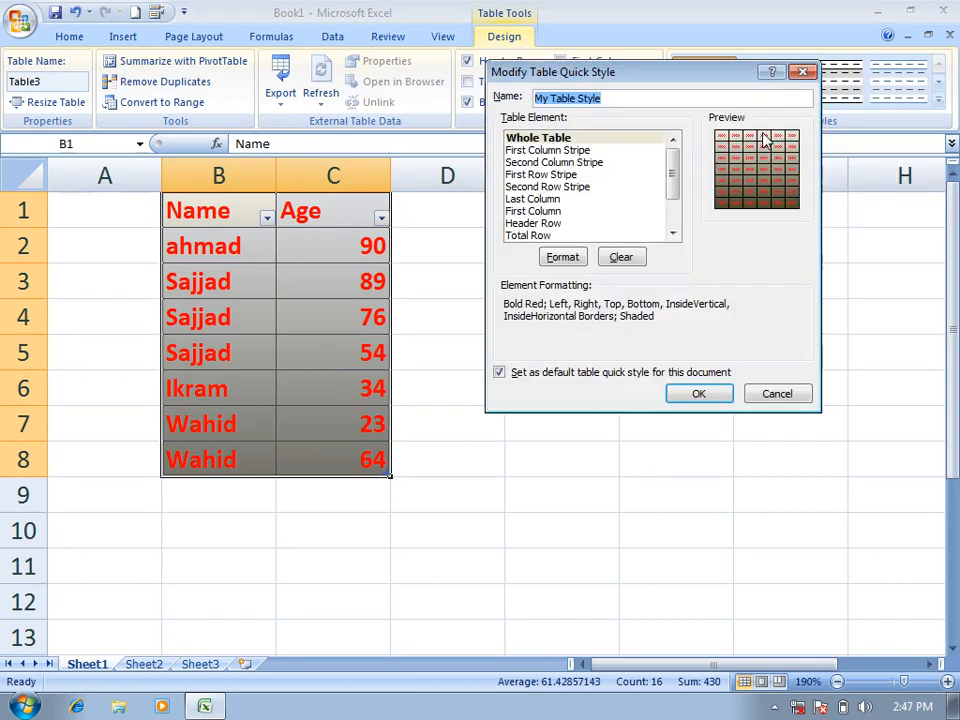
left_click(563, 258)
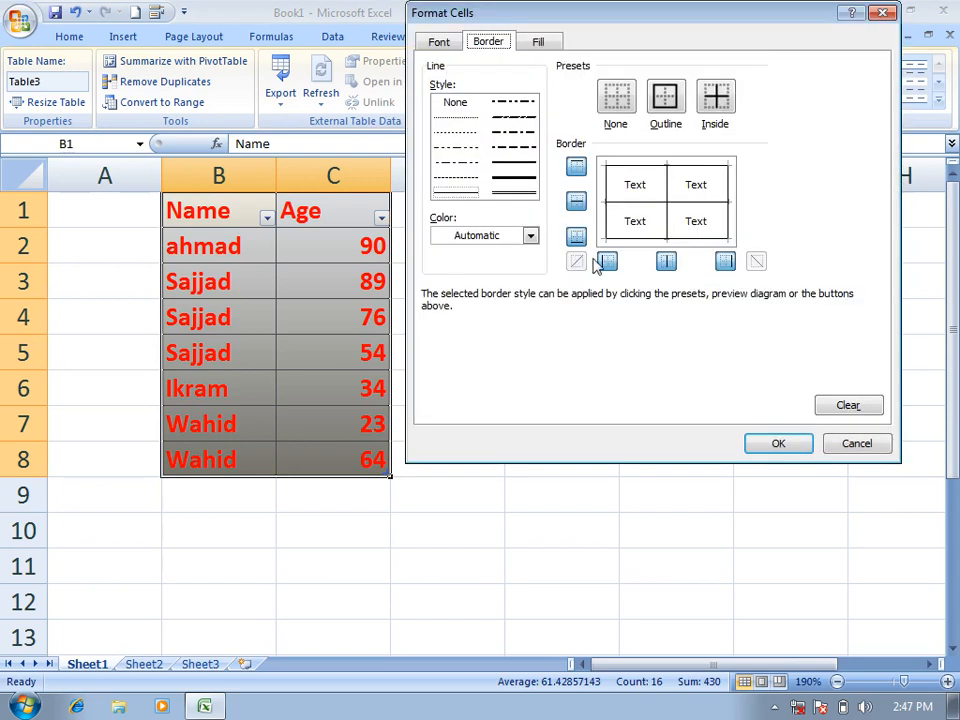
left_click(437, 47)
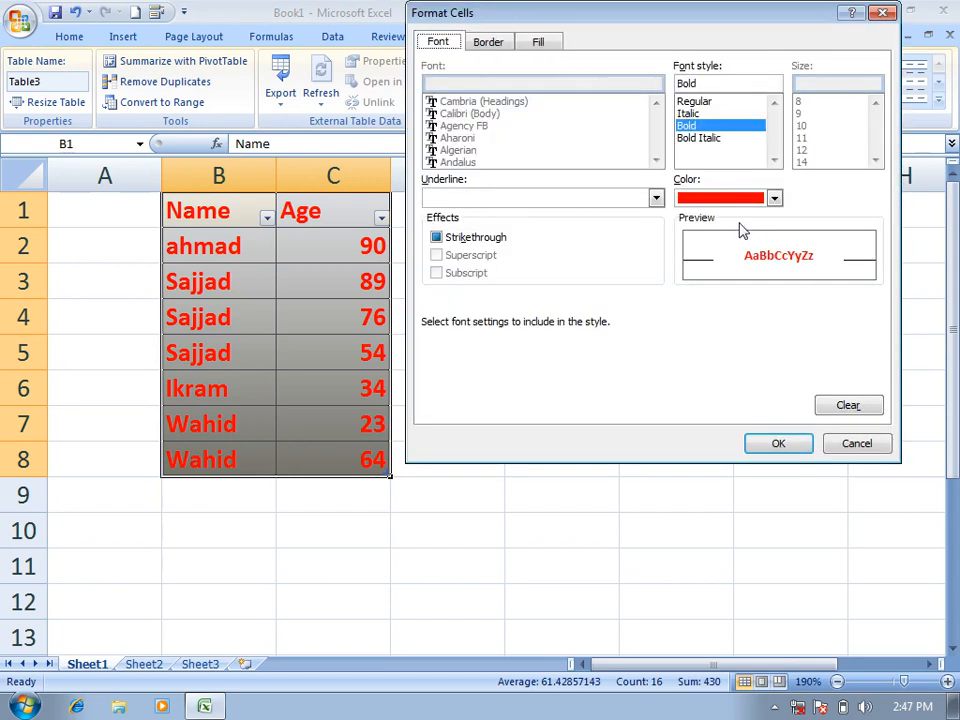
left_click(774, 198)
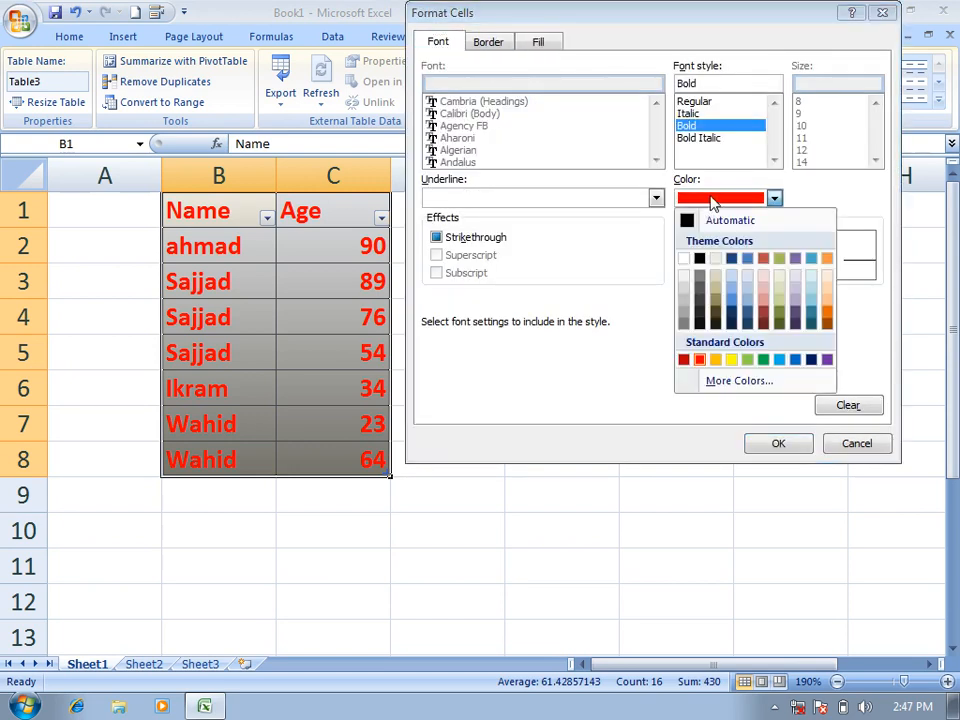
left_click(731, 360)
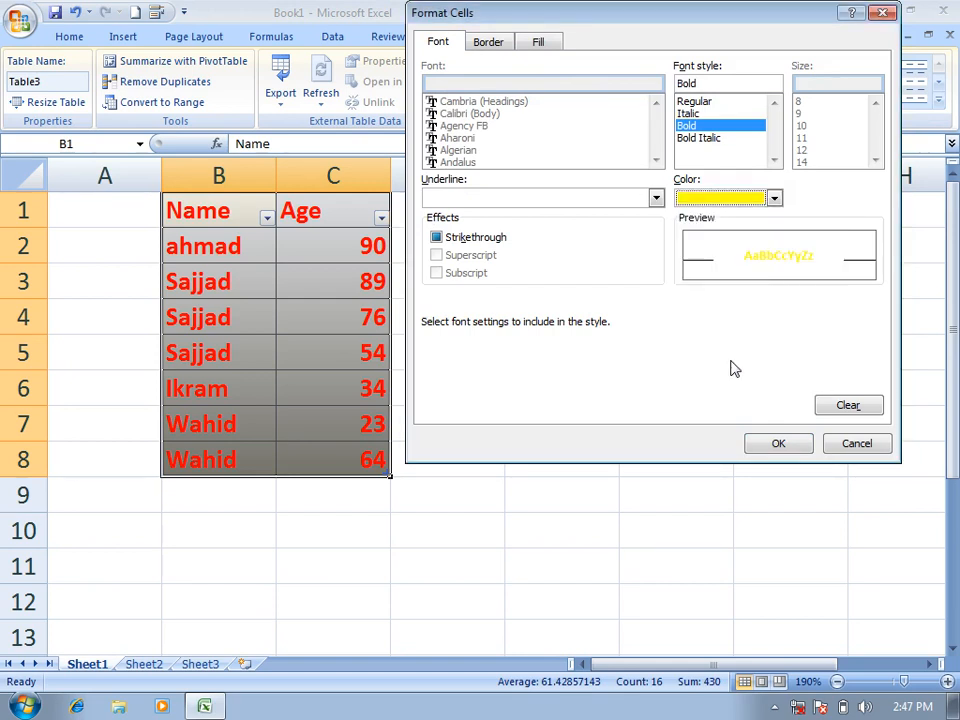
left_click(778, 444)
left_click(699, 394)
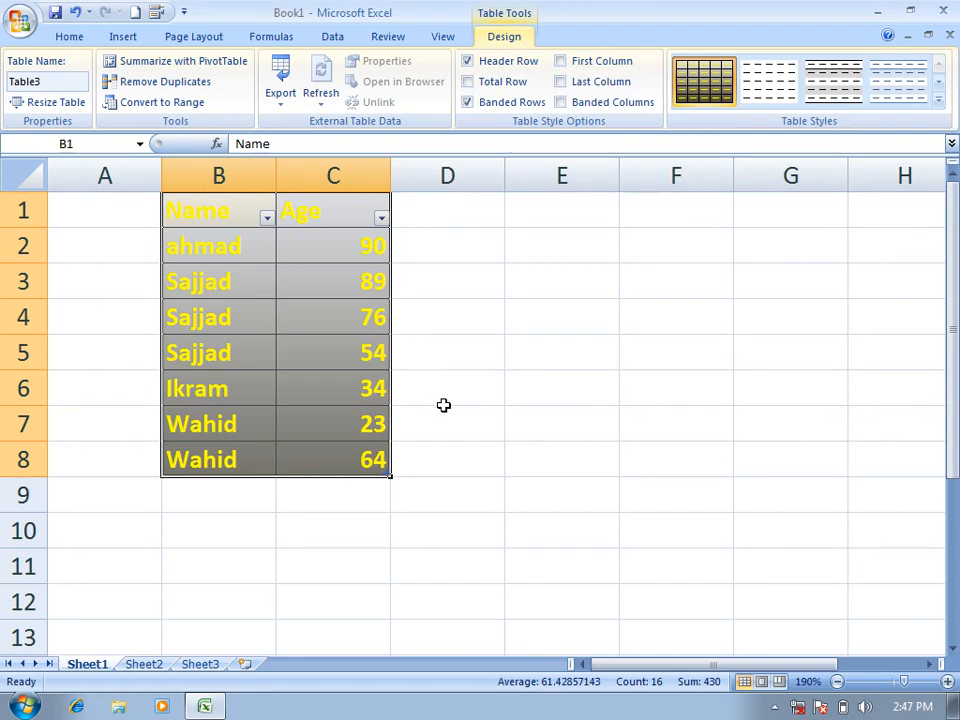
Step: Apply the plain, unformatted Light table style to the table and convert it back to a normal range
left_click(939, 104)
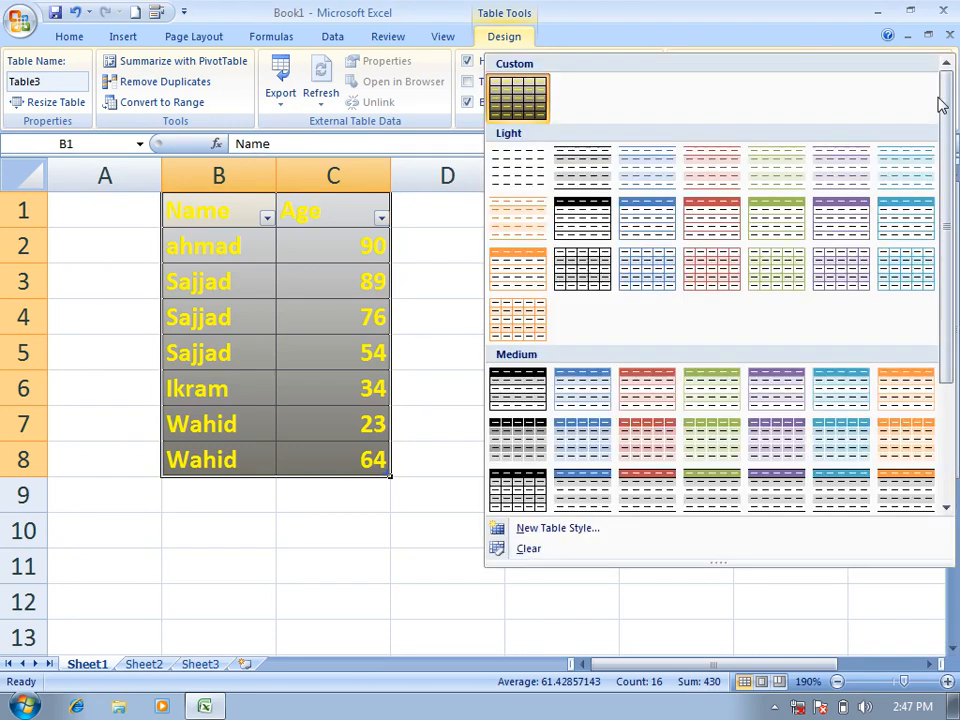
left_click(522, 172)
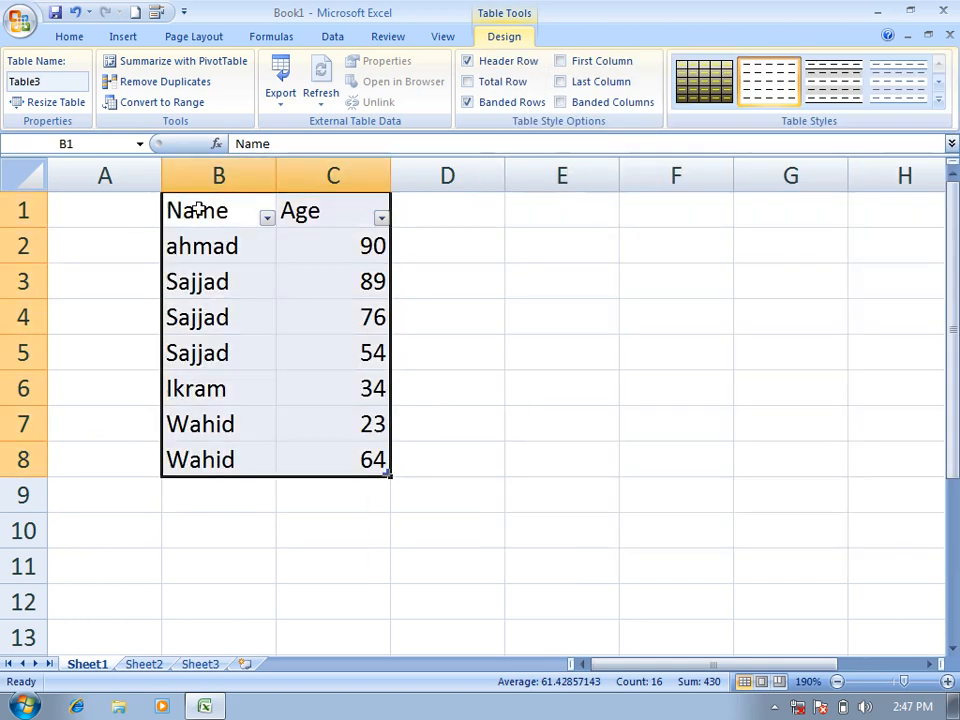
left_click(143, 103)
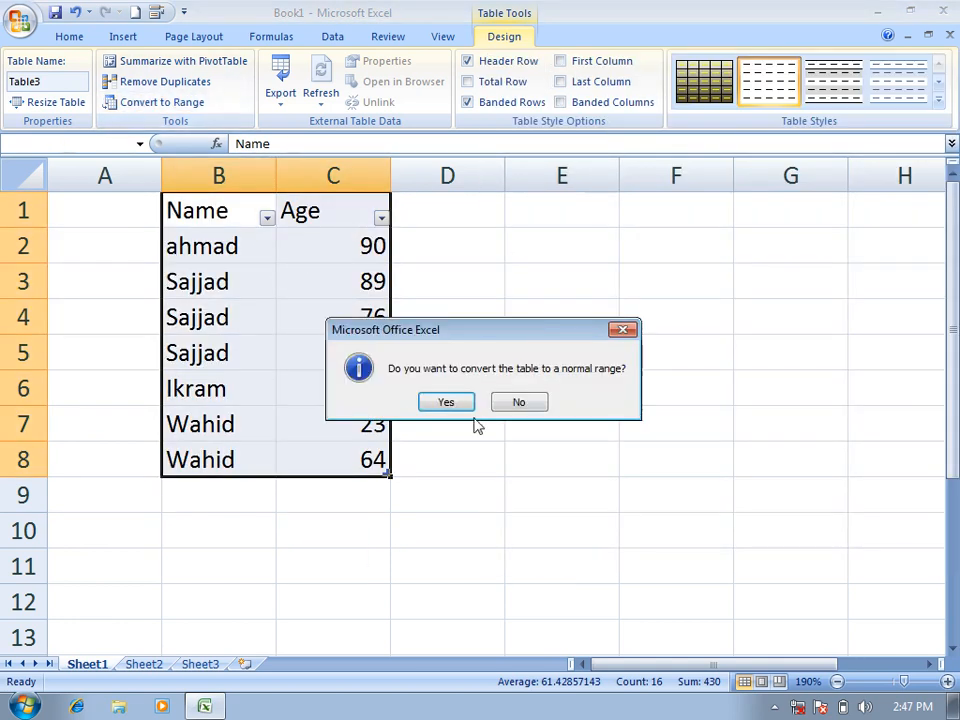
left_click(446, 401)
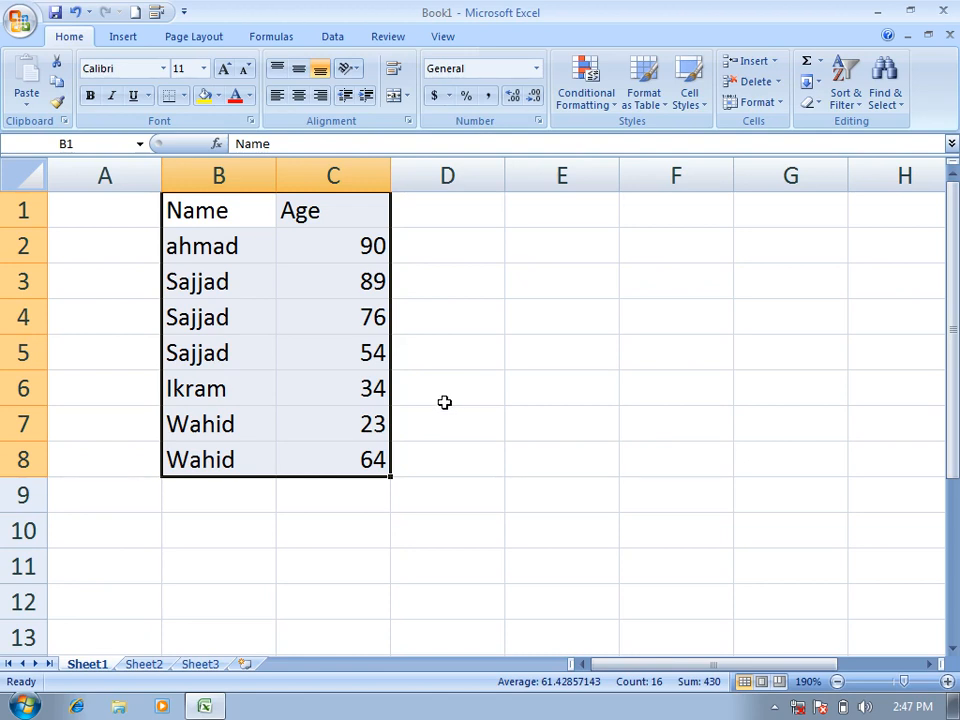
left_click(127, 37)
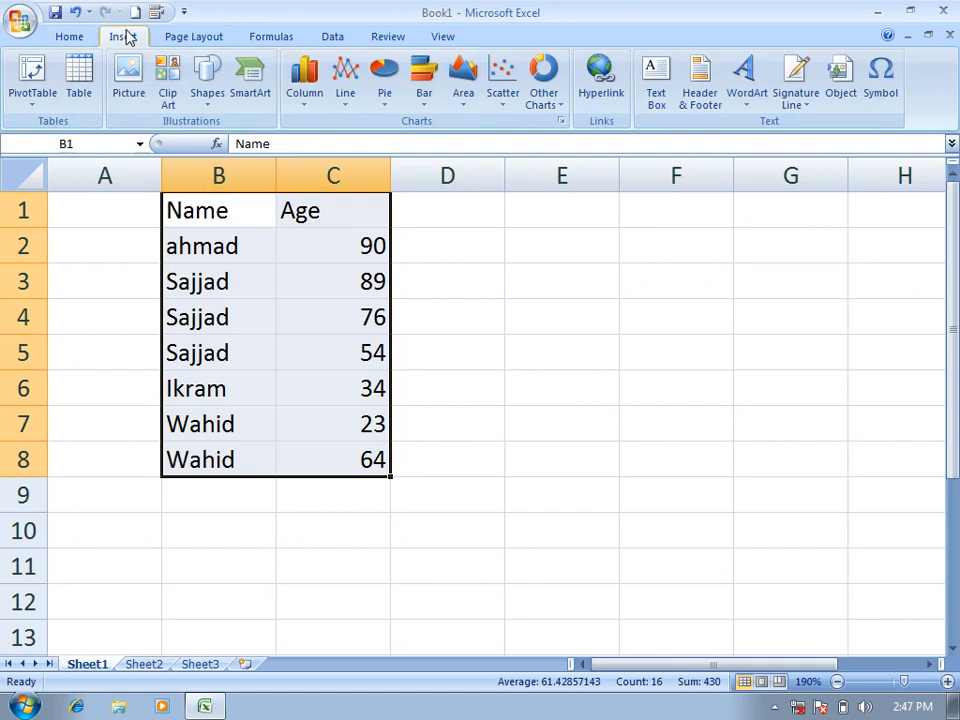
left_click(62, 36)
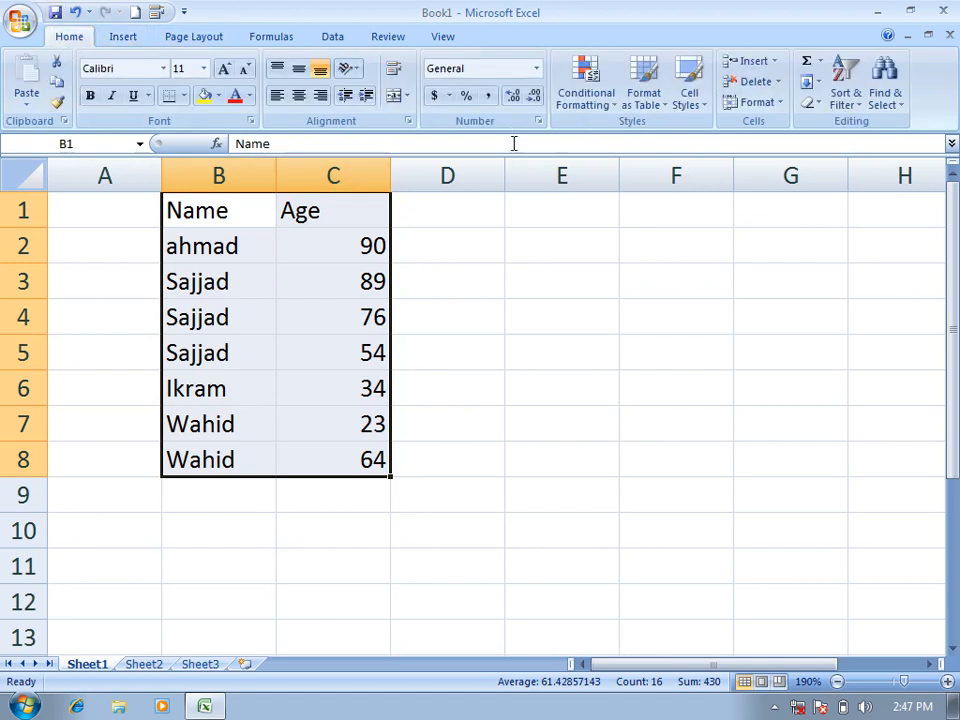
left_click(652, 94)
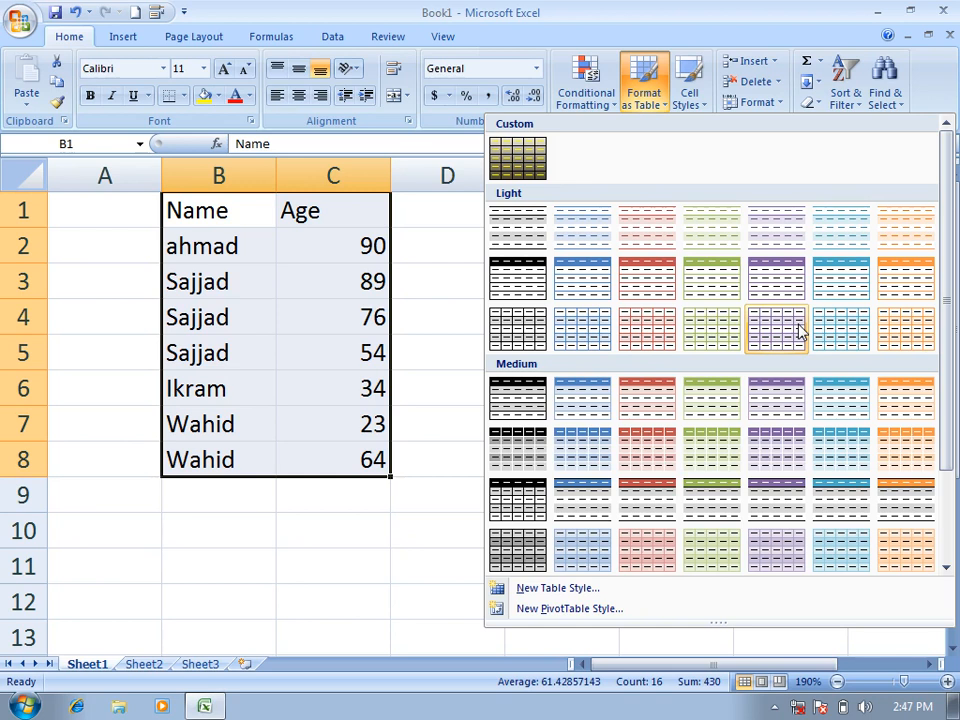
left_click(440, 314)
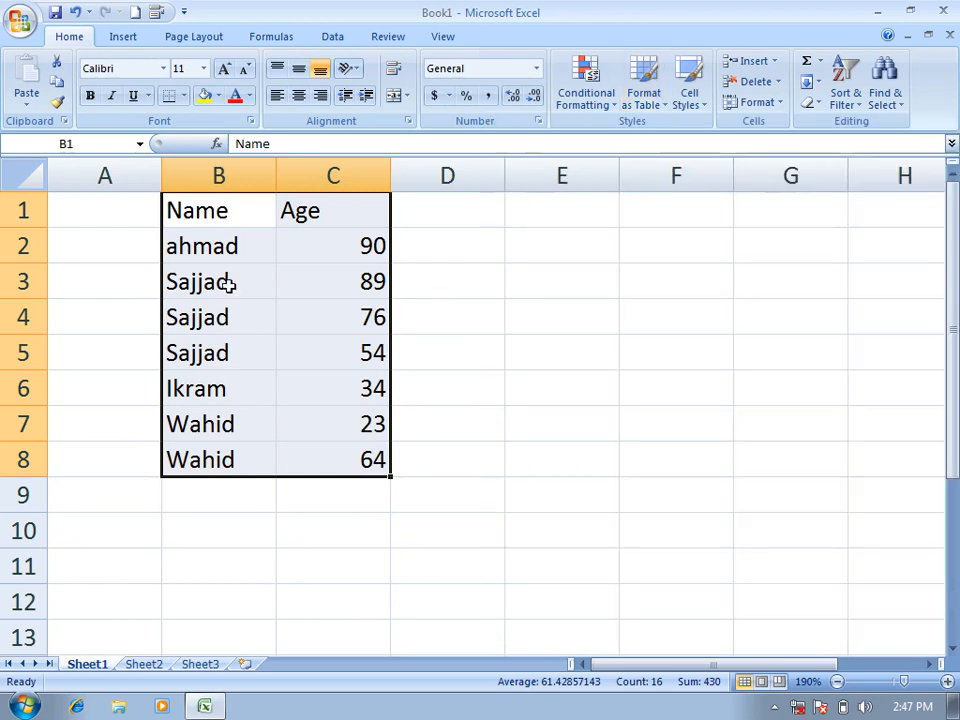
Step: Create a new blank workbook and view the settings for a new PivotTable quick style without saving one
left_click(134, 12)
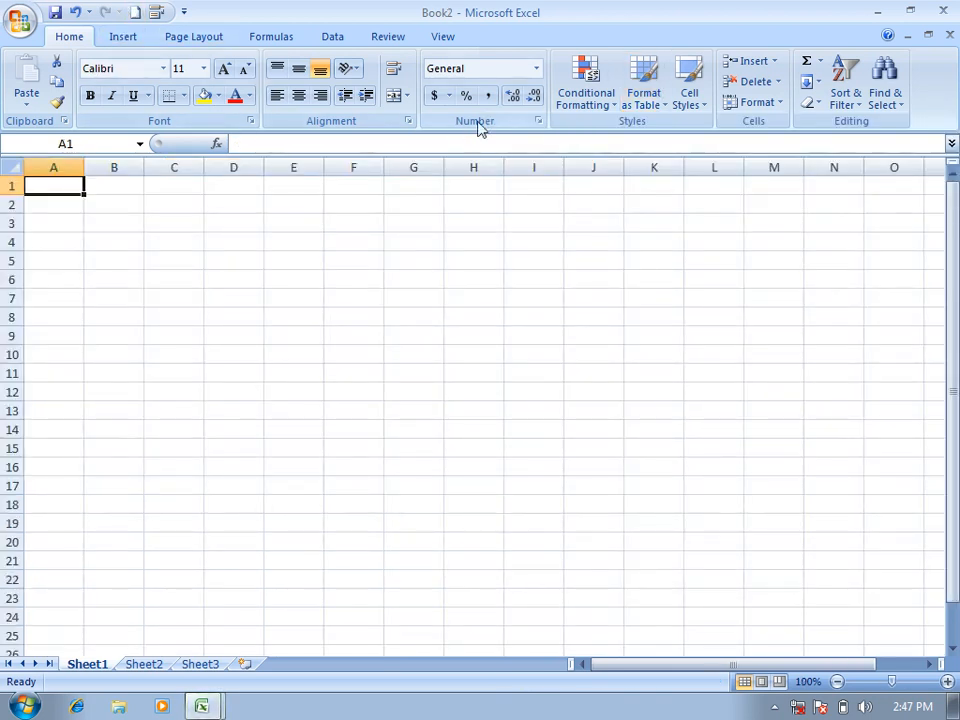
left_click(646, 92)
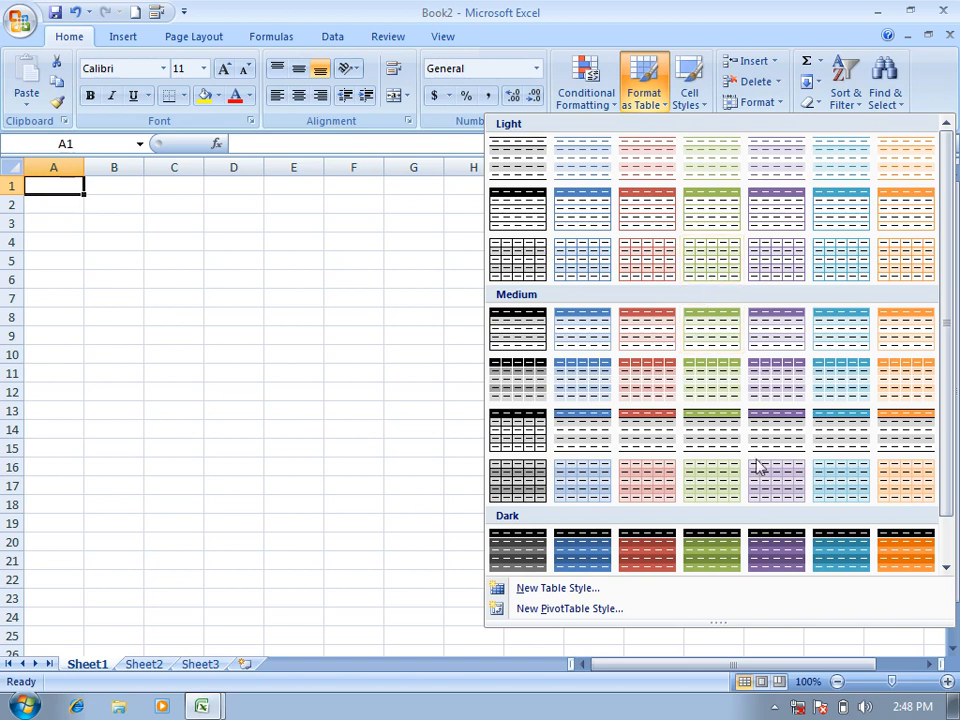
left_click(603, 617)
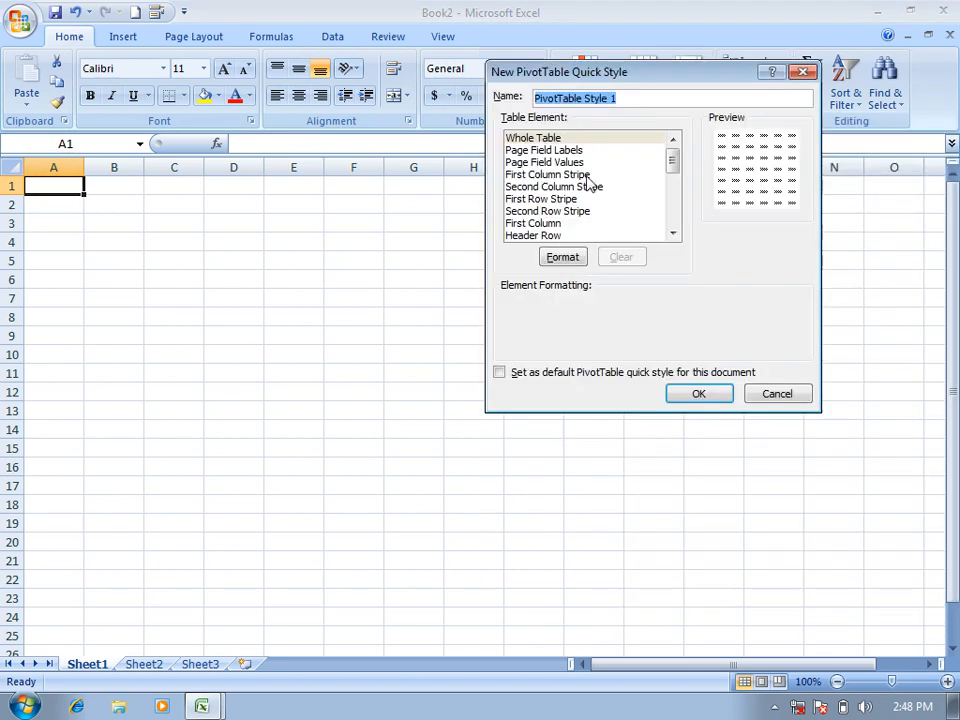
left_click(768, 396)
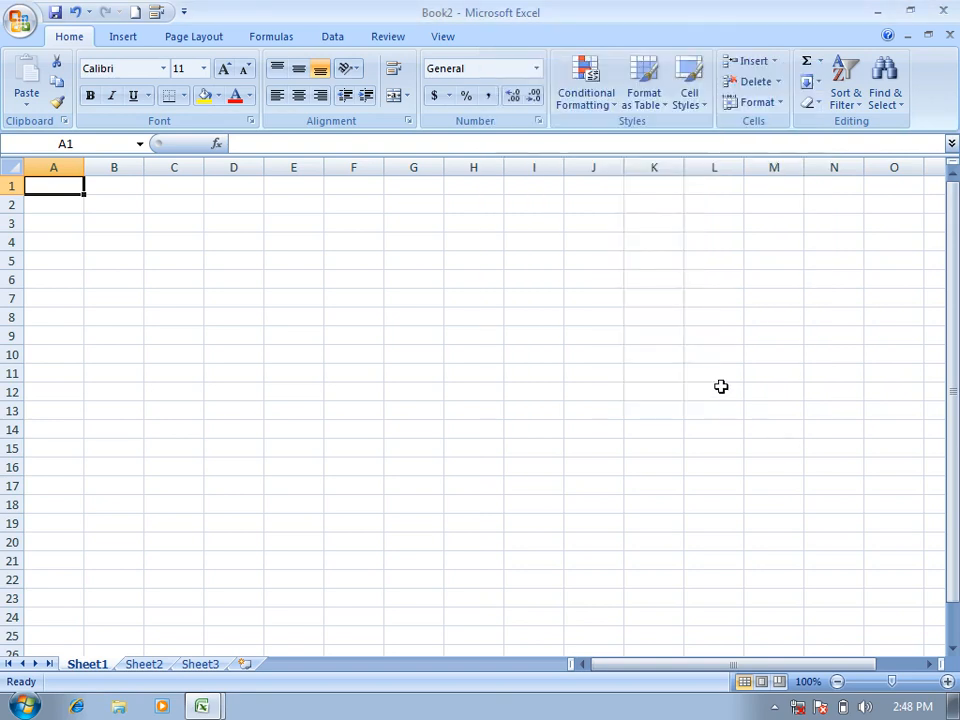
left_click(120, 38)
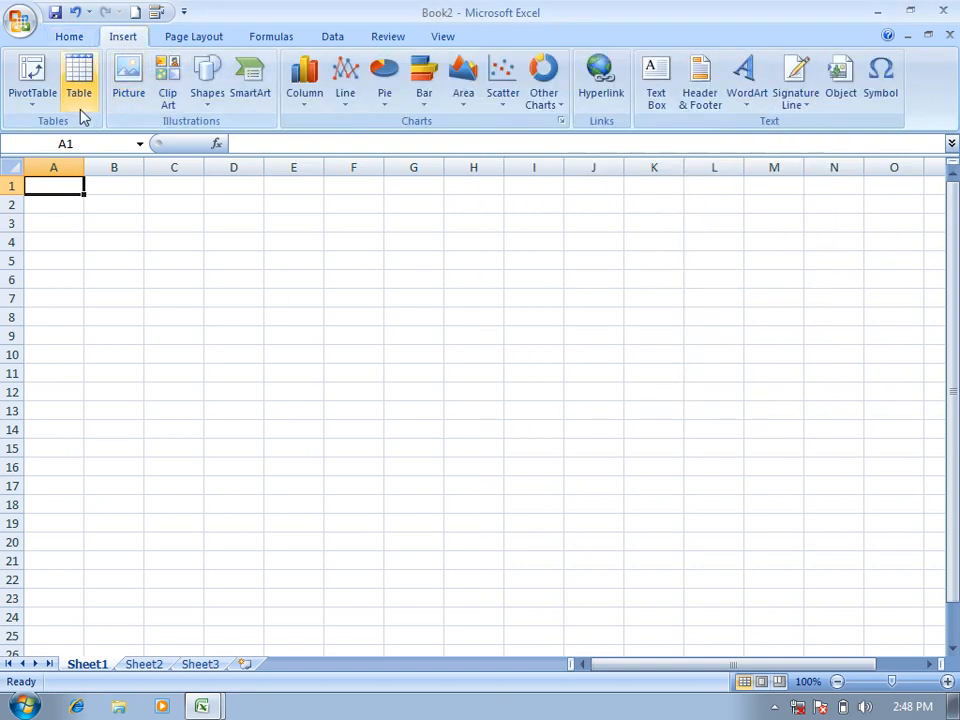
left_click(76, 40)
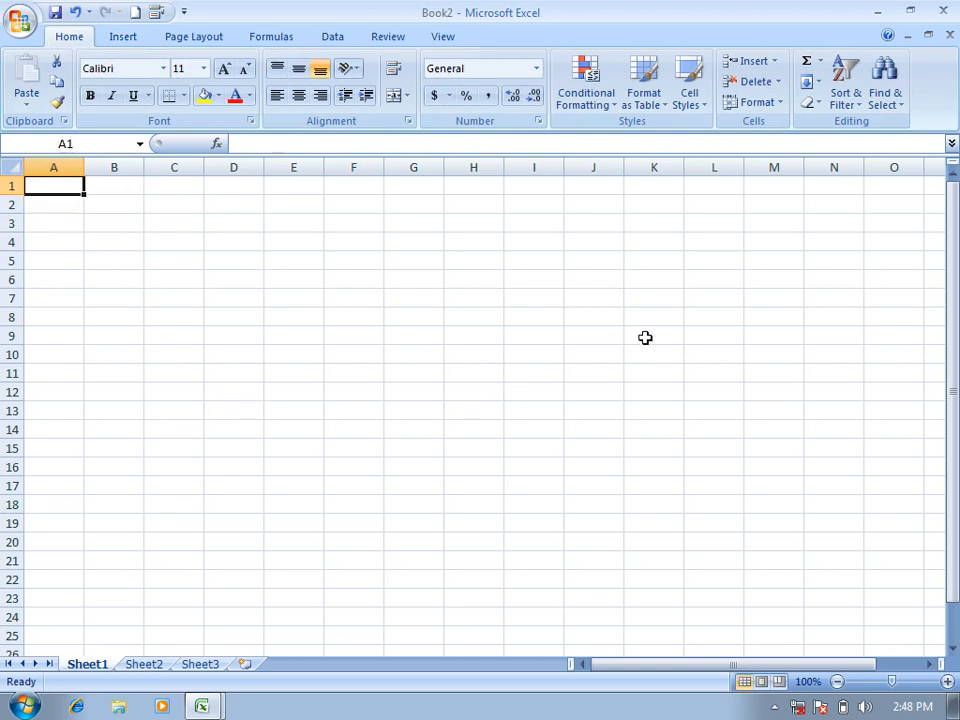
left_click(689, 100)
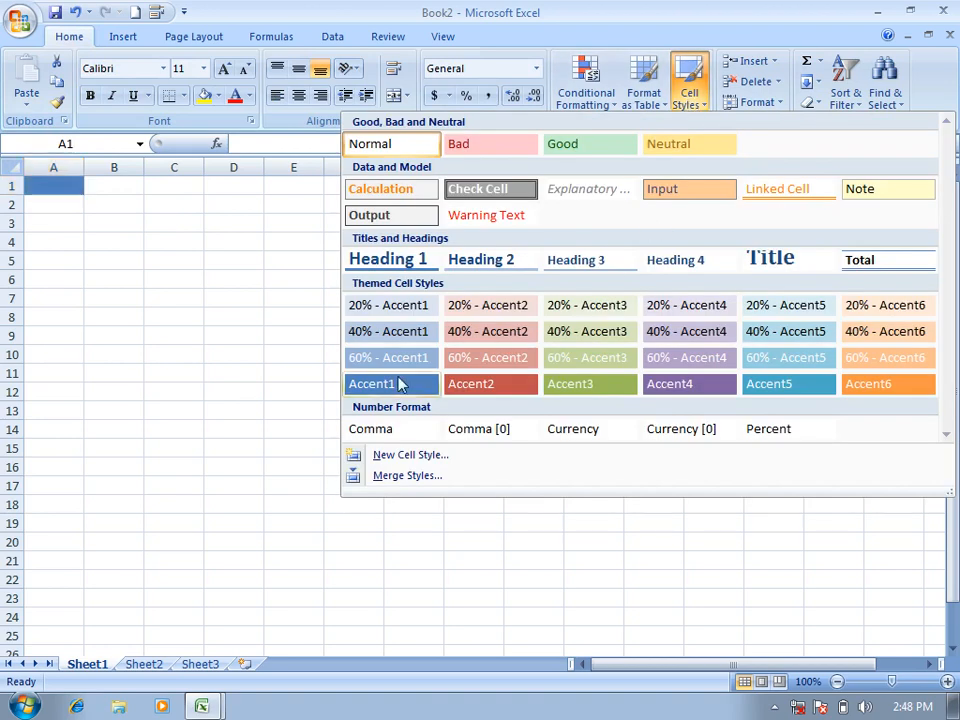
left_click(296, 328)
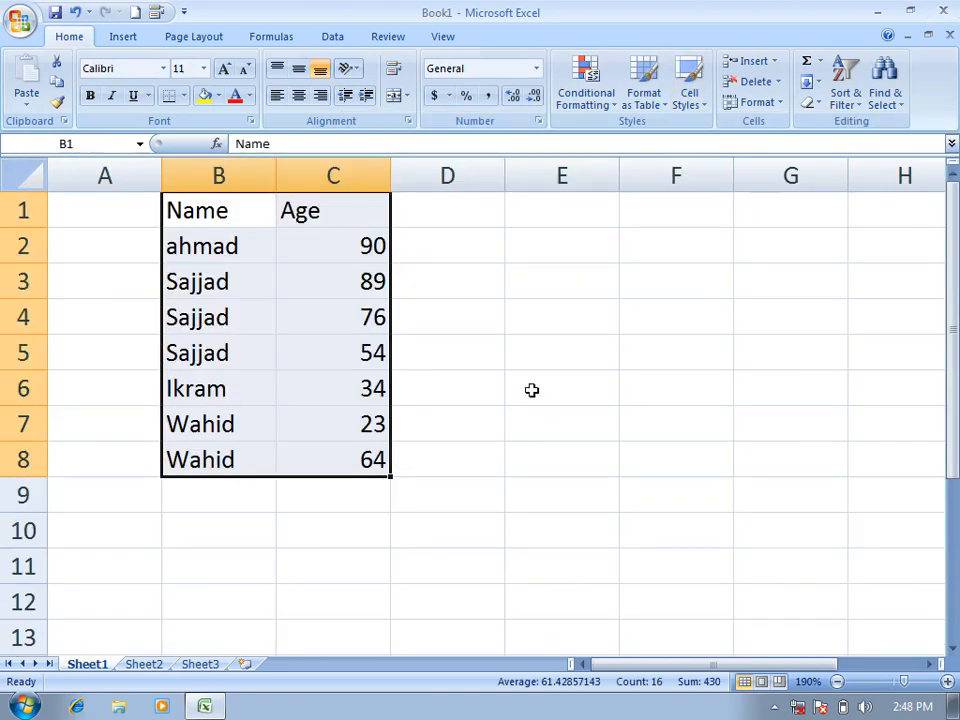
Step: Apply the Bad cell style to the Name and Age header cells B1:C1 in Book1
left_click_drag(210, 210, 390, 222)
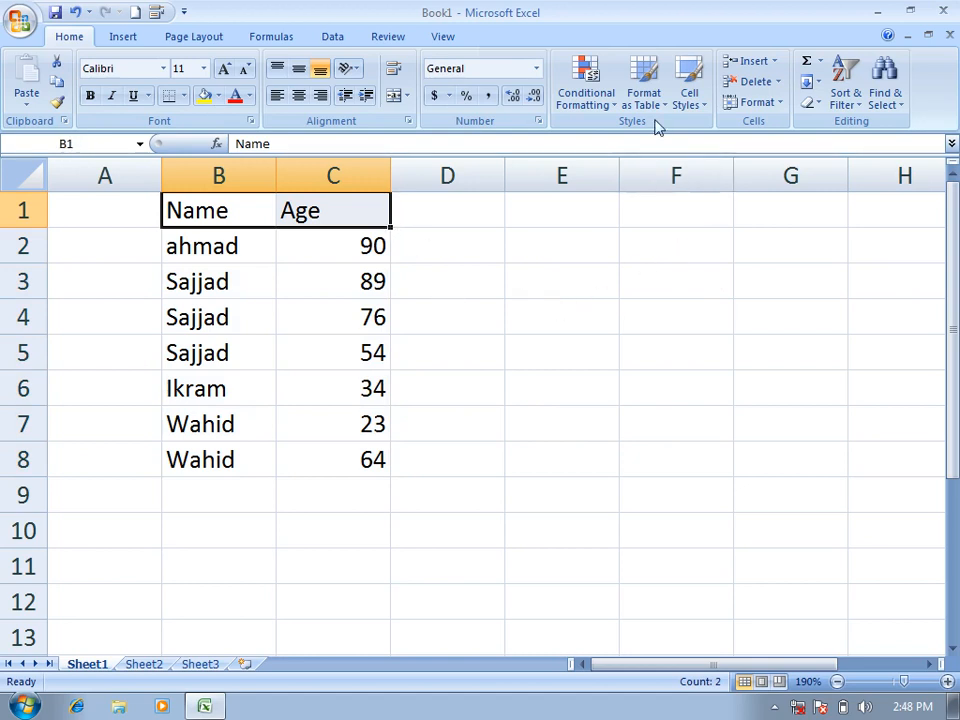
left_click(688, 90)
left_click(504, 146)
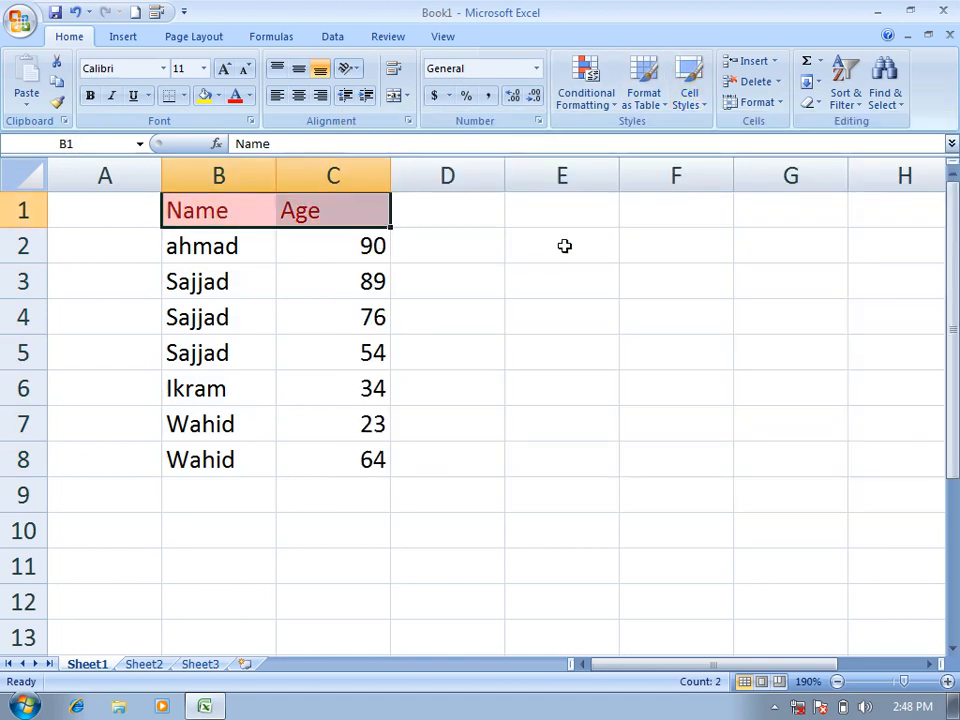
Step: Apply the Note cell style to the data cells B2:C8 below the headers
left_click(645, 97)
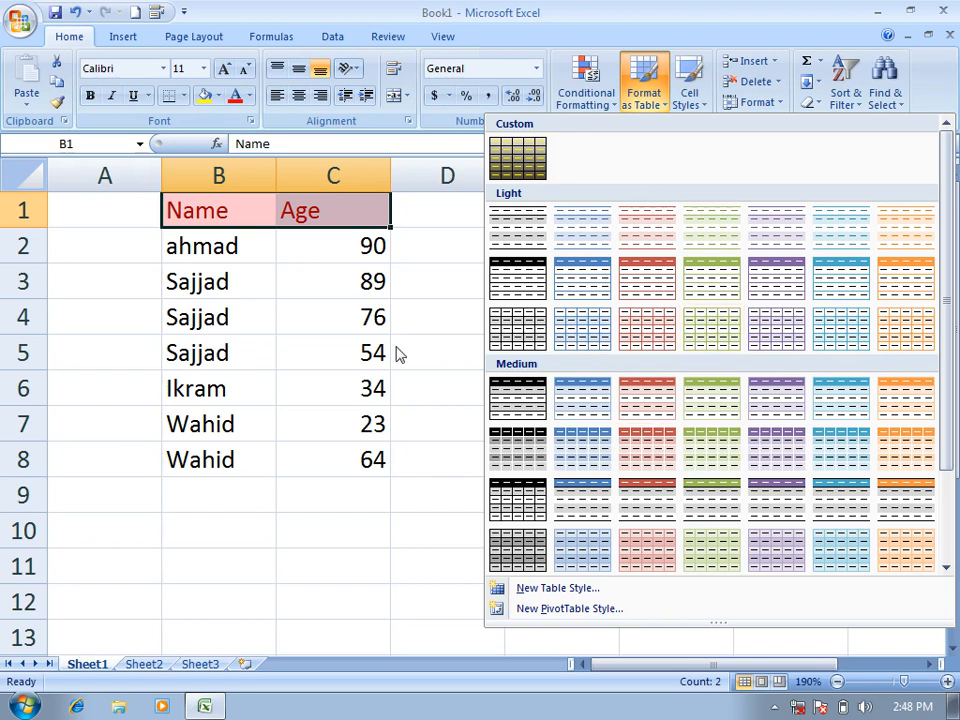
key("Escape")
left_click(207, 245)
left_click_drag(207, 245, 356, 452)
left_click(689, 95)
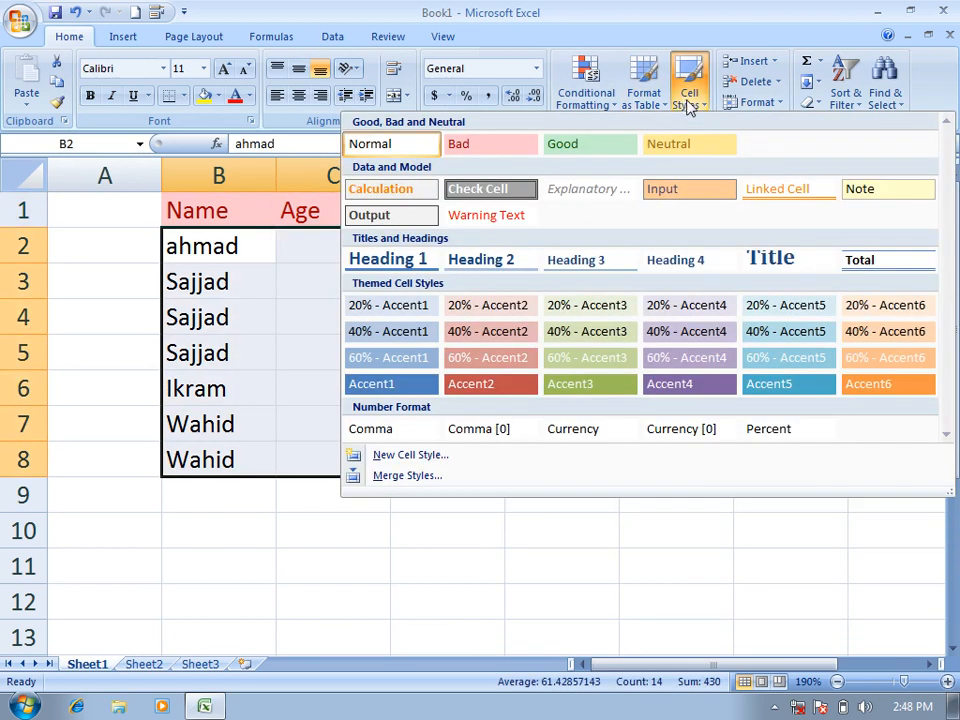
left_click(887, 190)
Step: Enter the label Total in cell B9 below the names
left_click(241, 493)
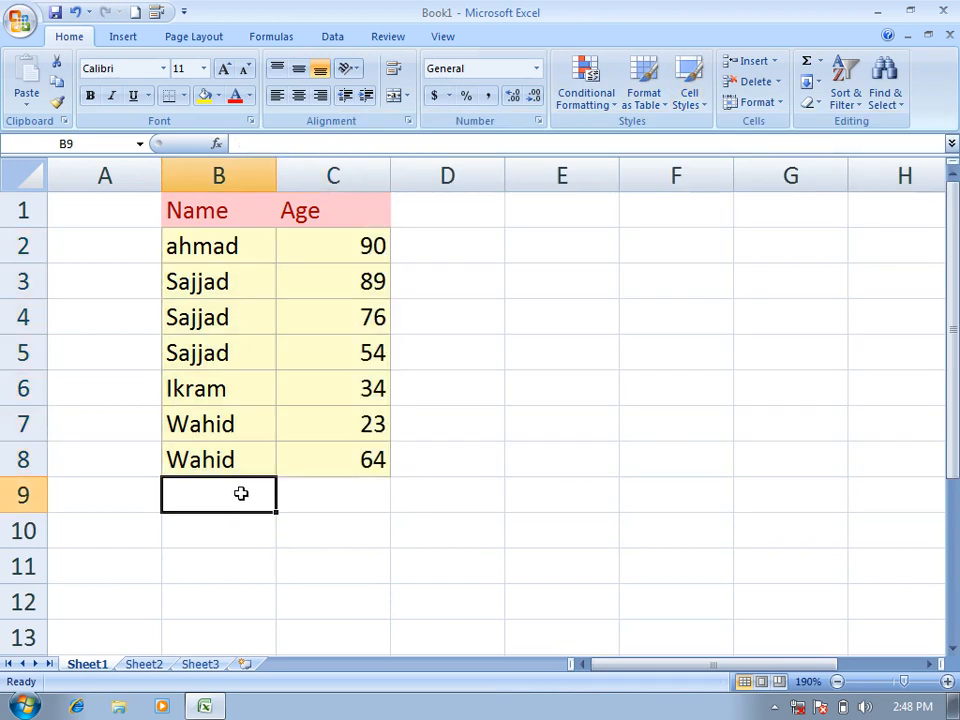
type("Tta")
key("BackSpace")
key("BackSpace")
key("BackSpace")
type("Tpta;")
key("BackSpace")
key("BackSpace")
key("BackSpace")
key("BackSpace")
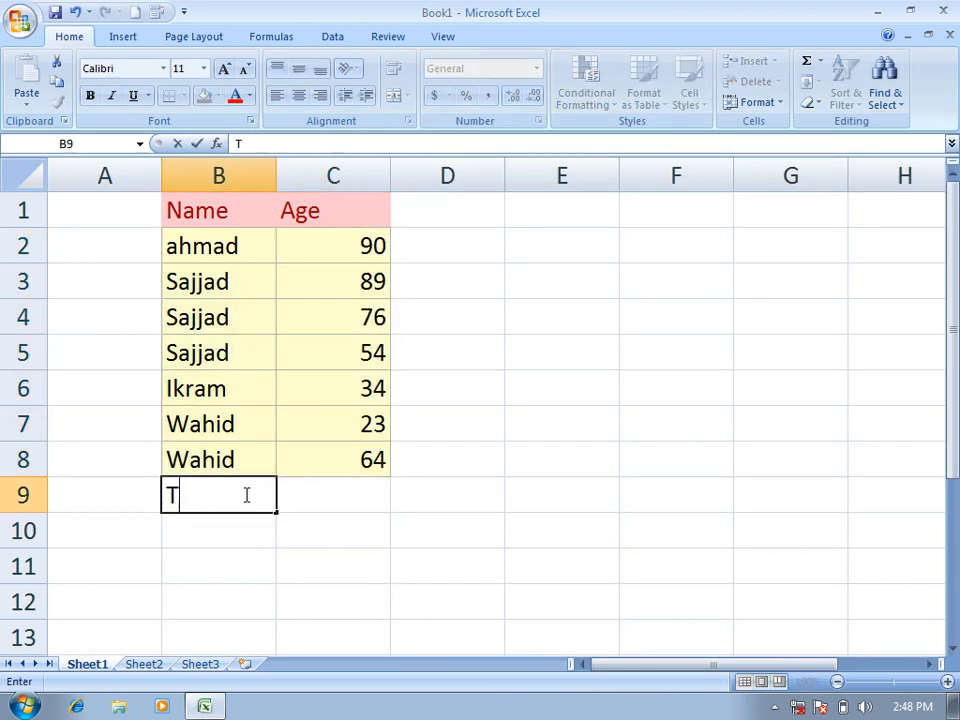
type("otal")
key("Tab")
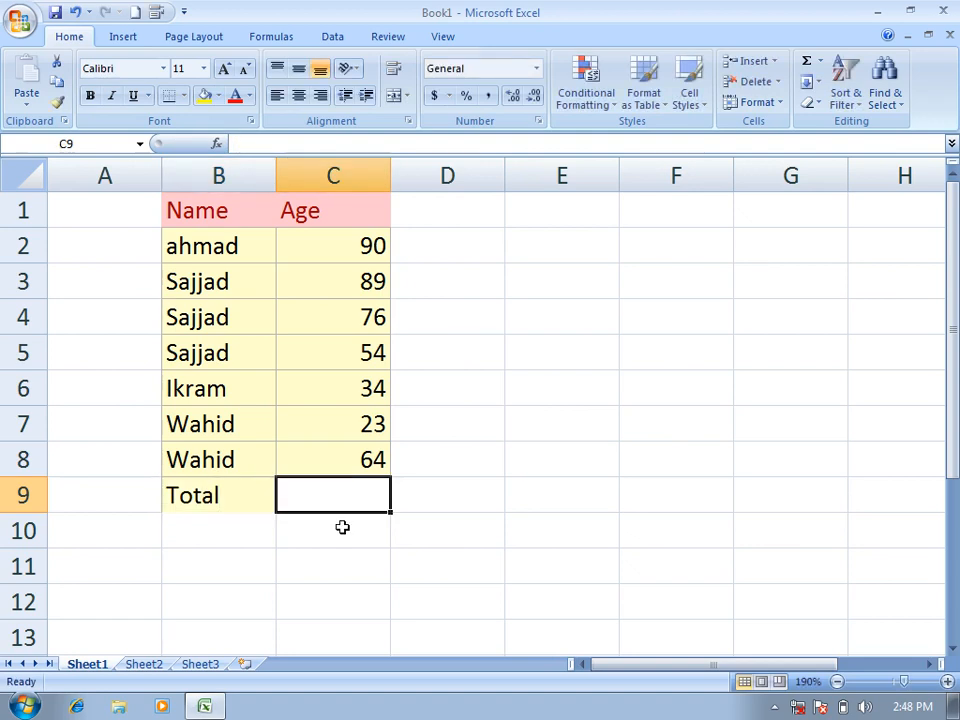
Step: Enter a SUM formula over C2:C8 in cell C9 to total the ages
type("=si")
key("BackSpace")
type("um(")
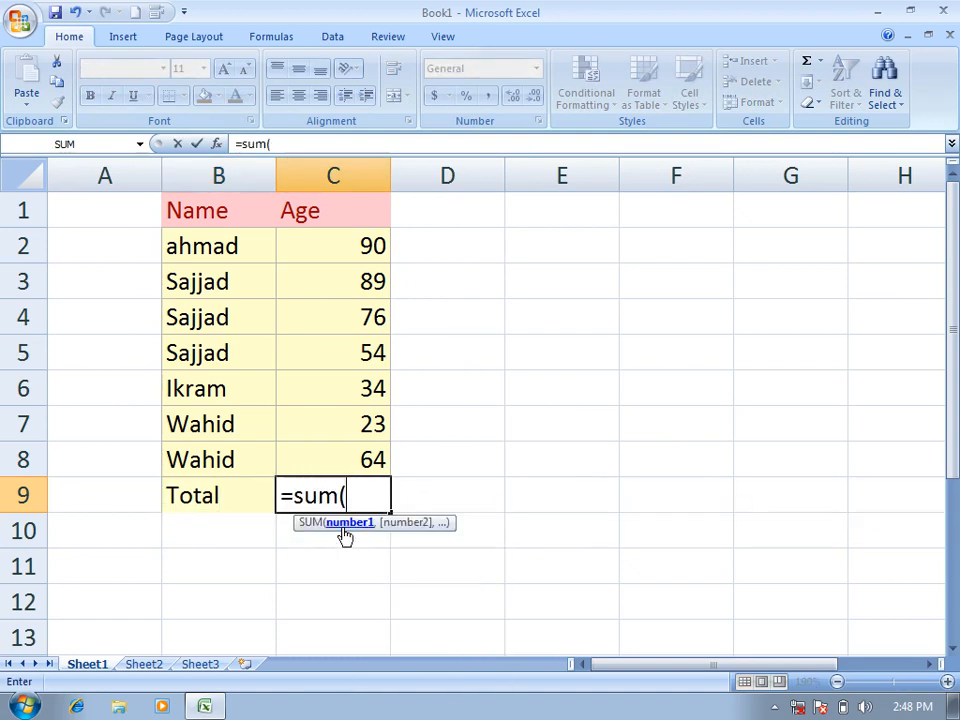
left_click_drag(356, 242, 355, 447)
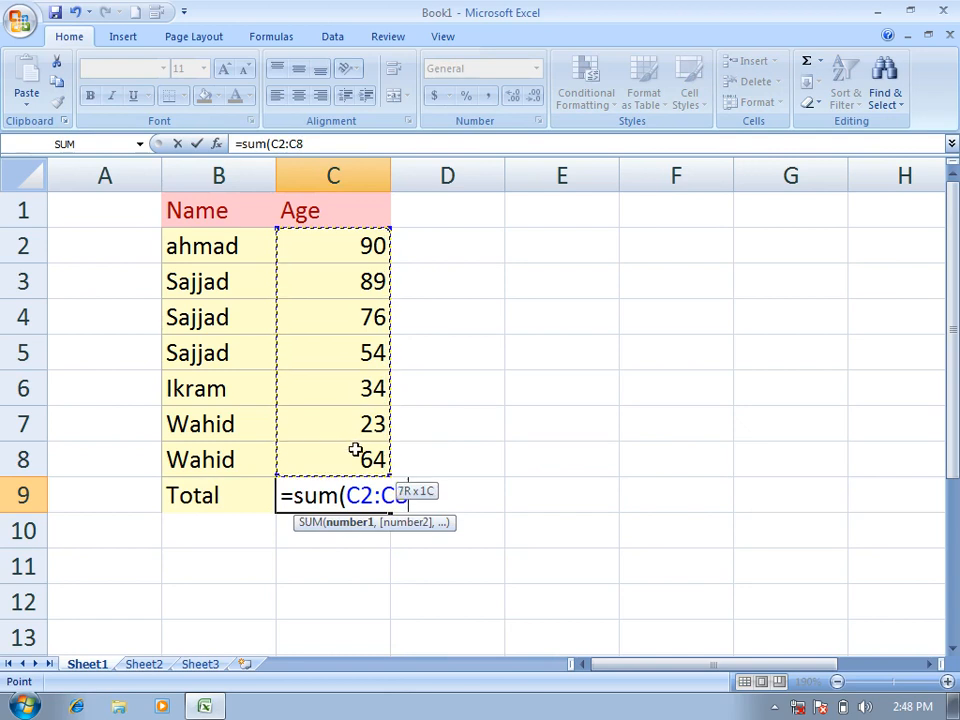
key("Return")
Step: Apply the Good cell style to the Total row cells B9:C9
left_click_drag(210, 495, 392, 495)
left_click(693, 105)
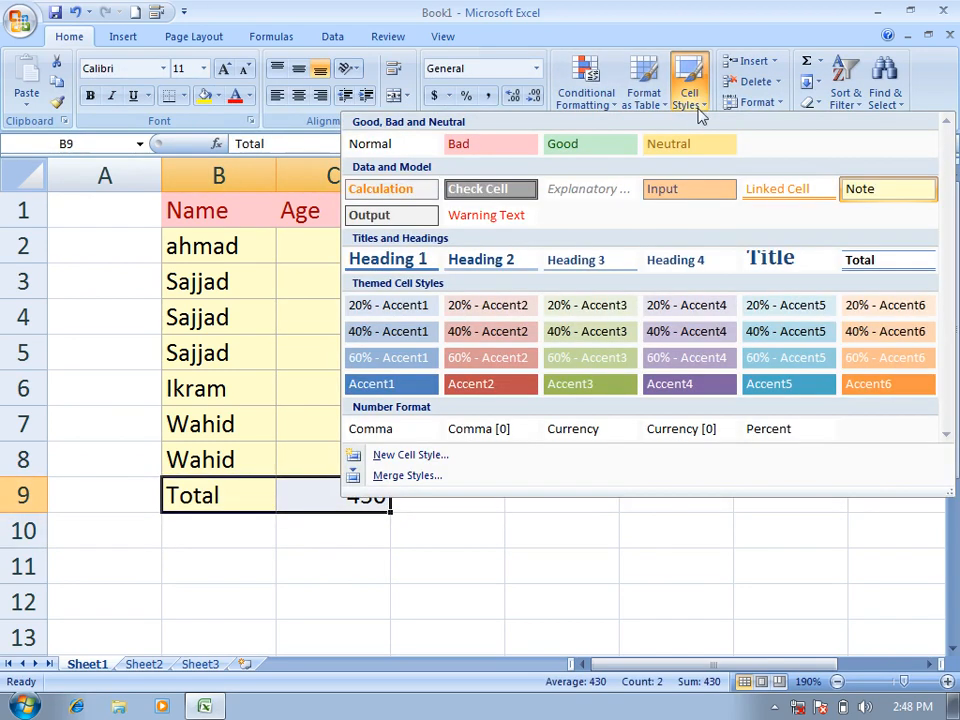
left_click(589, 145)
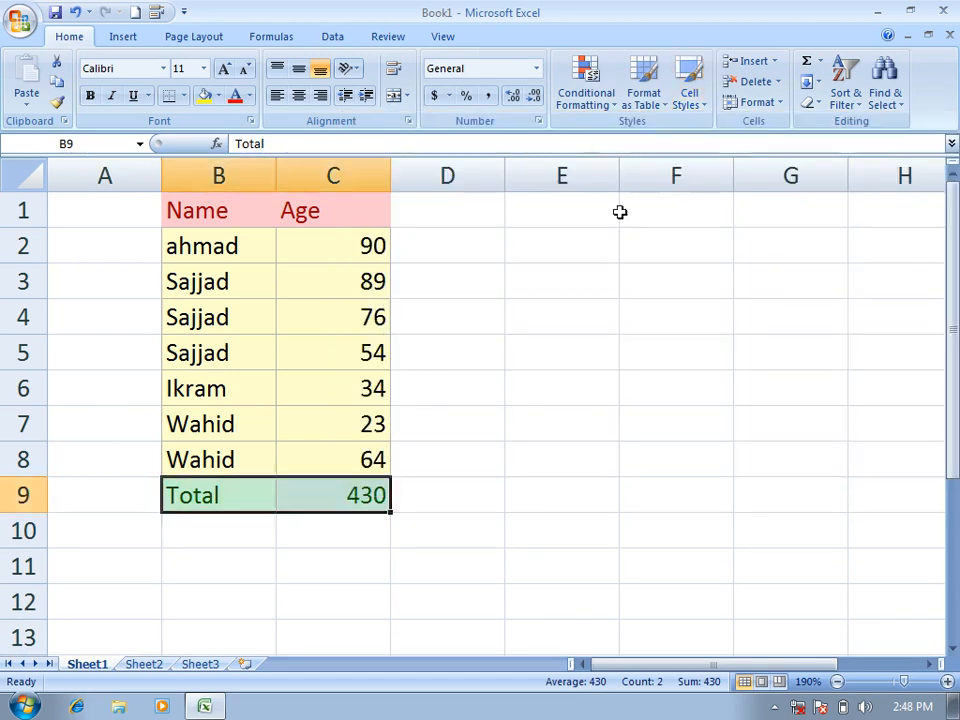
left_click(606, 396)
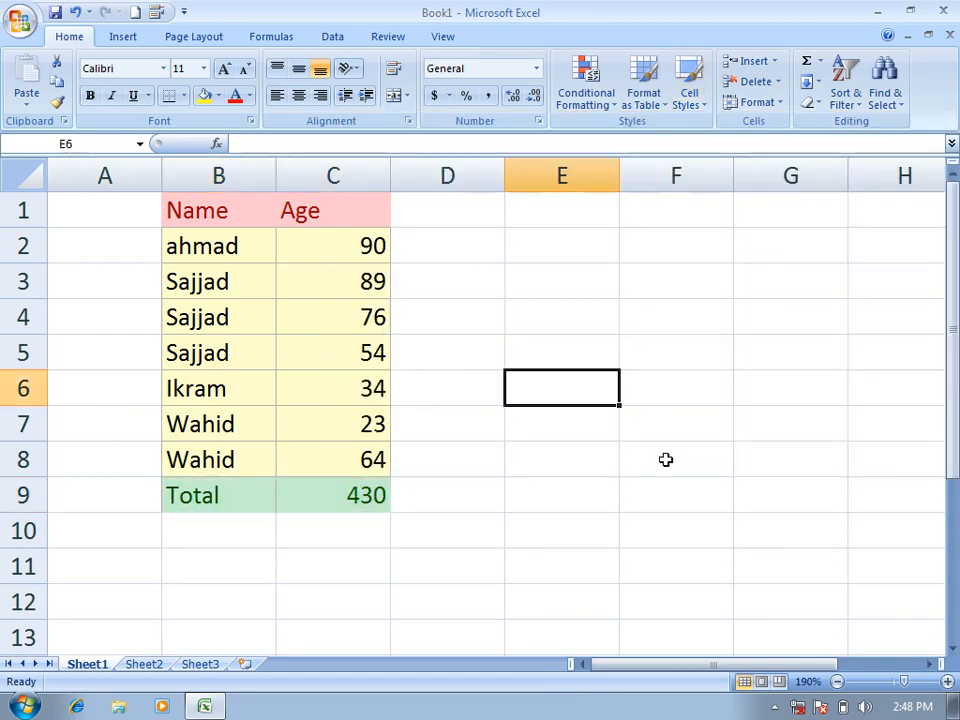
left_click_drag(240, 211, 315, 219)
left_click(225, 243)
left_click_drag(225, 243, 326, 460)
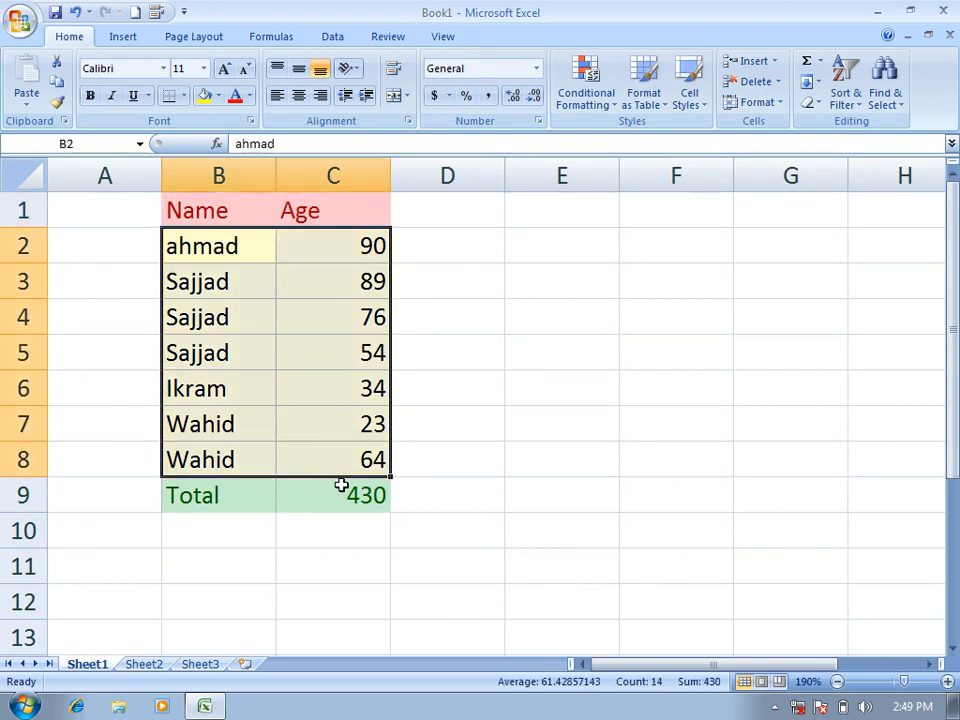
left_click(574, 412)
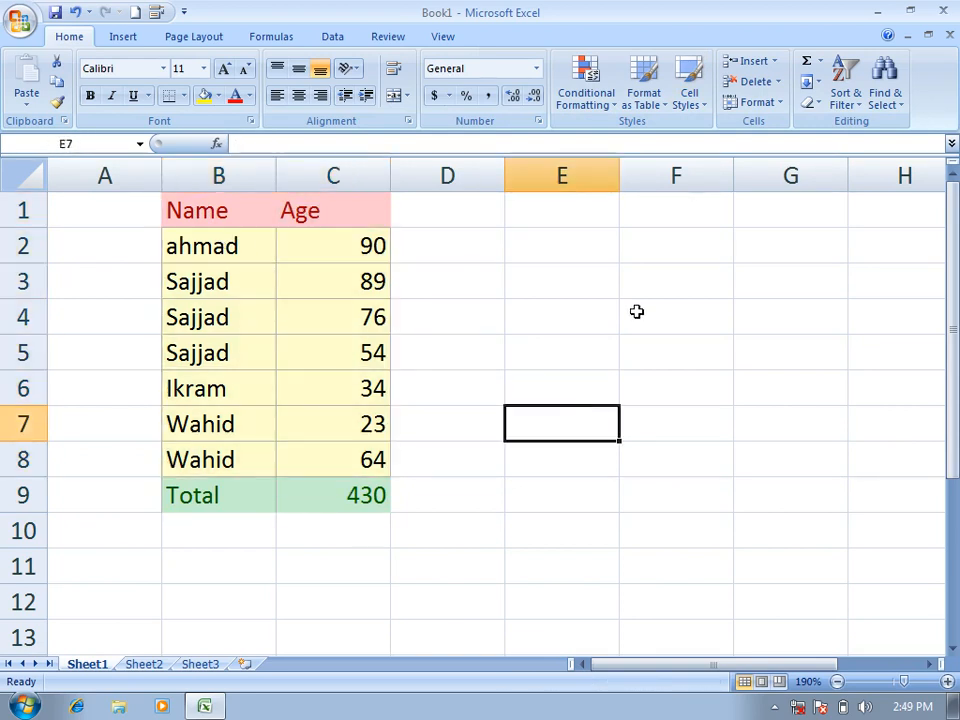
Step: Start a new cell style and exclude Number, Alignment, Font, Border, Fill and Protection from it
left_click(692, 108)
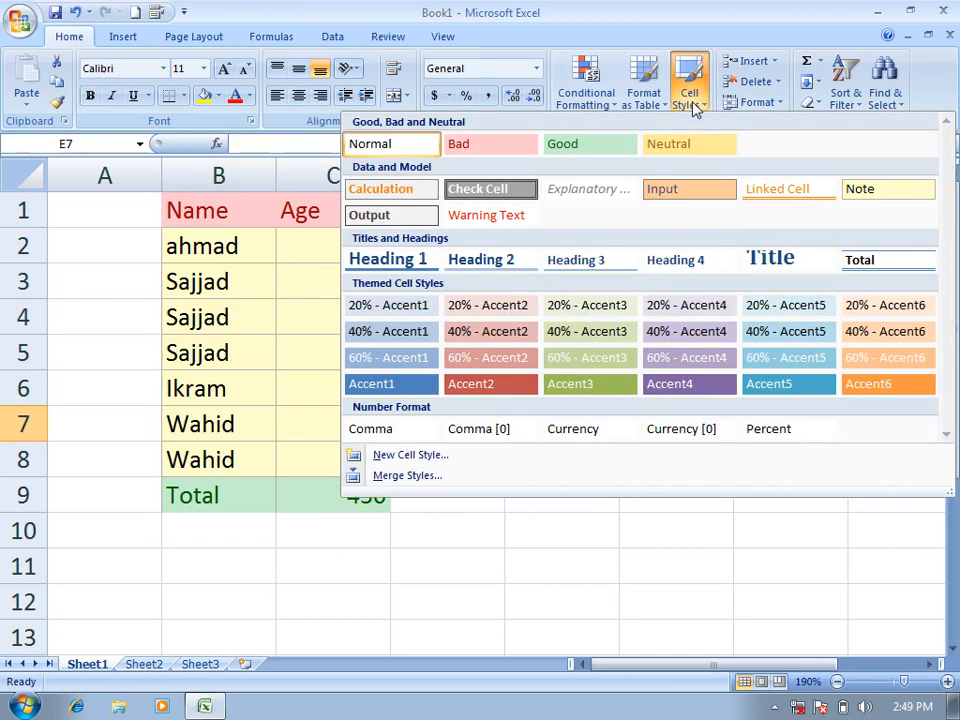
left_click(430, 462)
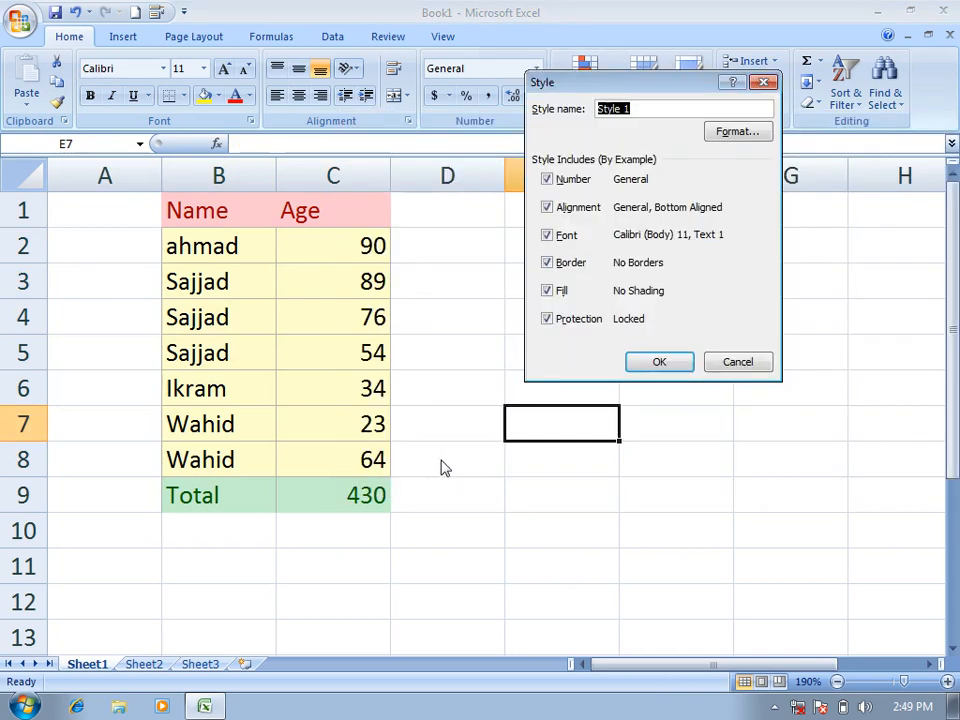
left_click(558, 290)
left_click(558, 262)
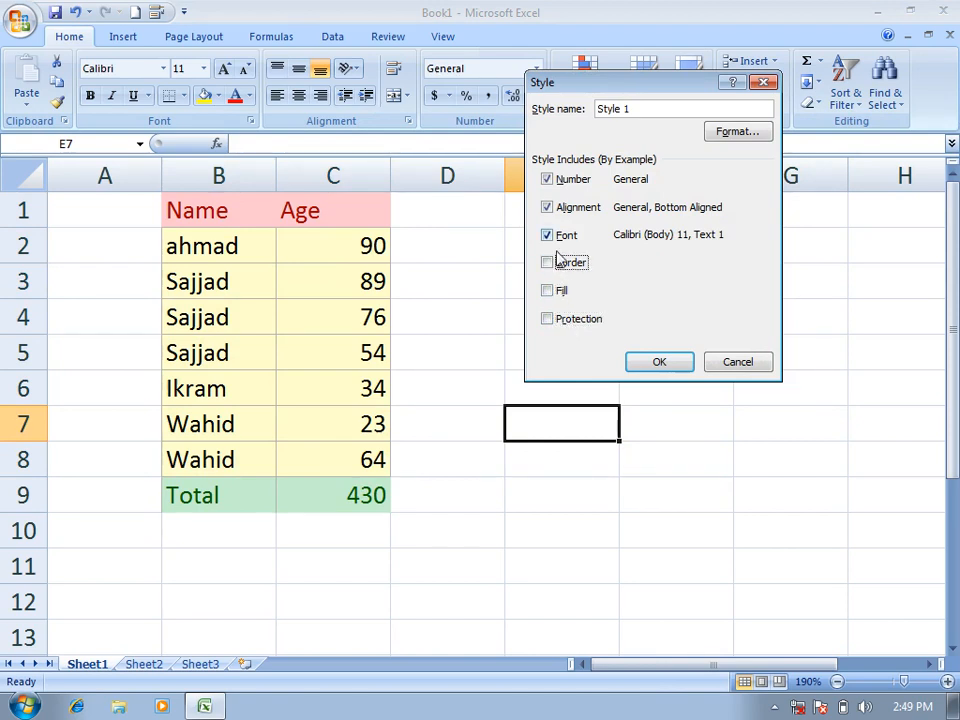
left_click(558, 235)
left_click(558, 207)
left_click(558, 179)
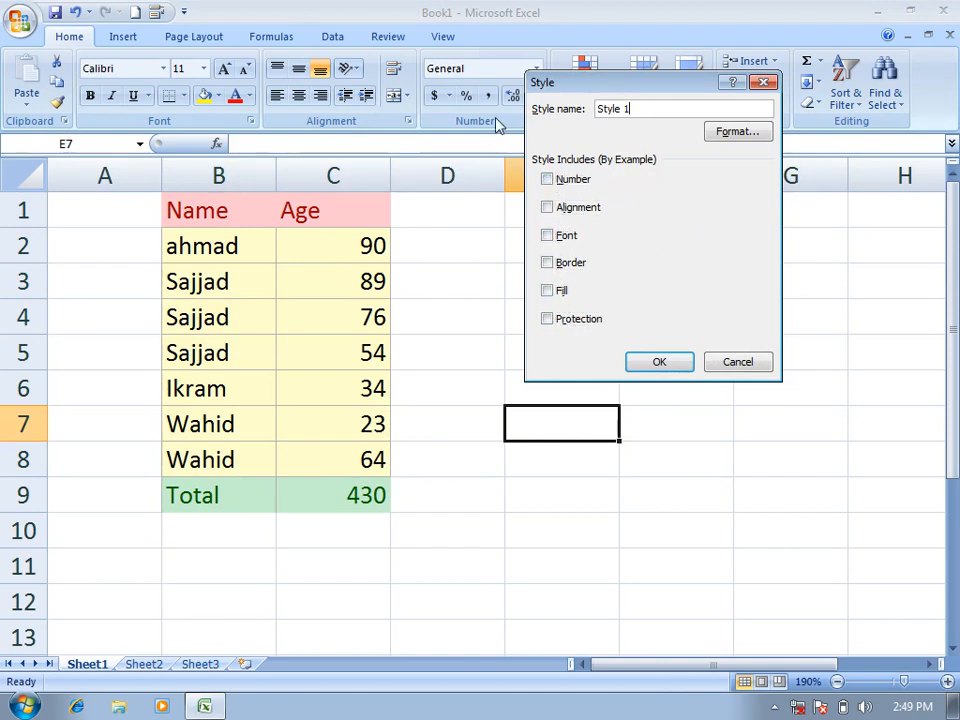
Step: Name the new cell style HeadingStyle
key("BackSpace")
key("BackSpace")
key("BackSpace")
key("BackSpace")
key("BackSpace")
key("BackSpace")
key("BackSpace")
type("HeadingStyle")
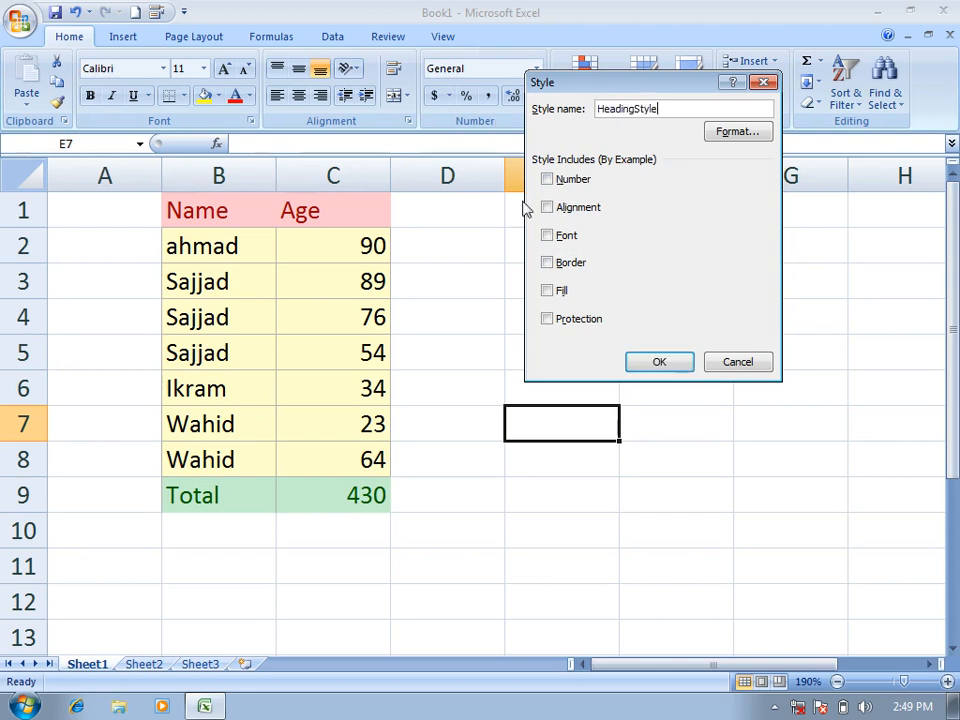
Step: Set the HeadingStyle font to bold, size 14, in white
left_click(726, 133)
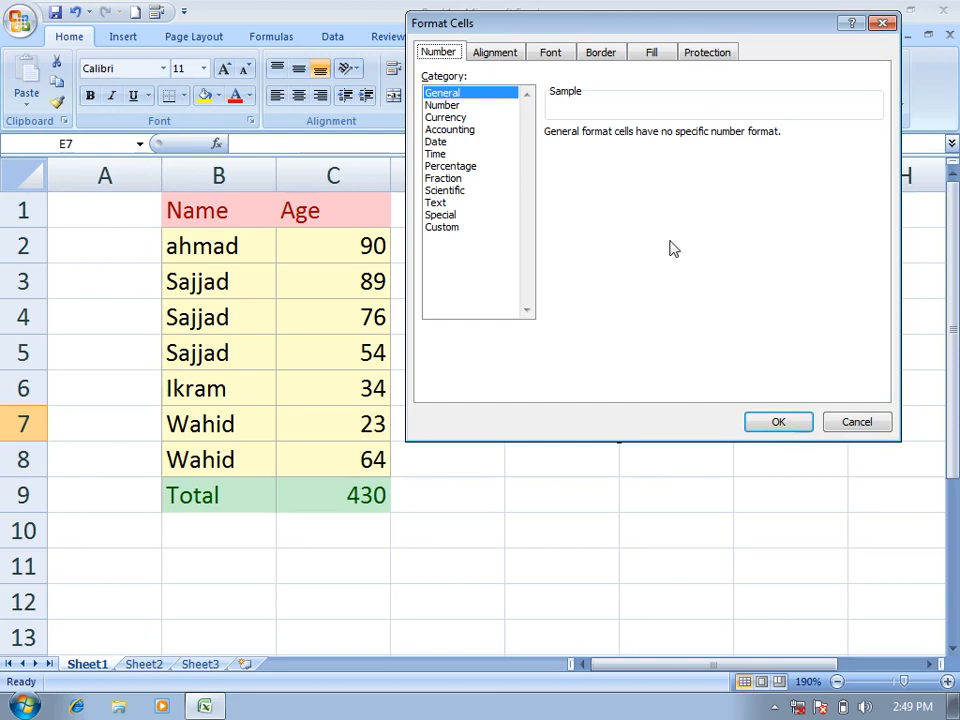
left_click(551, 53)
left_click(690, 136)
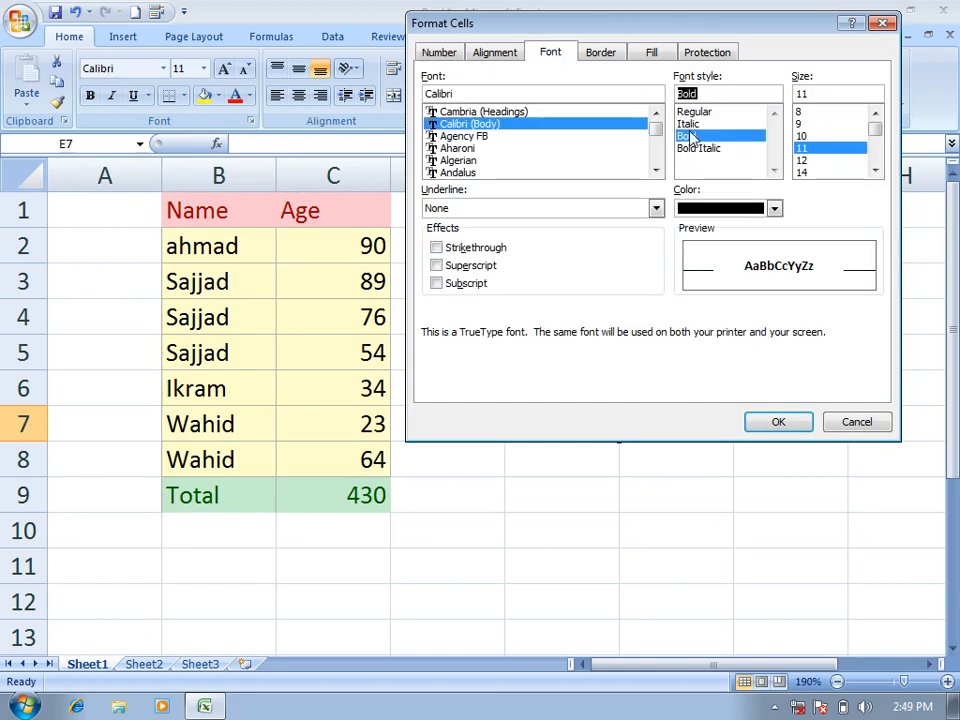
left_click(876, 170)
left_click(803, 160)
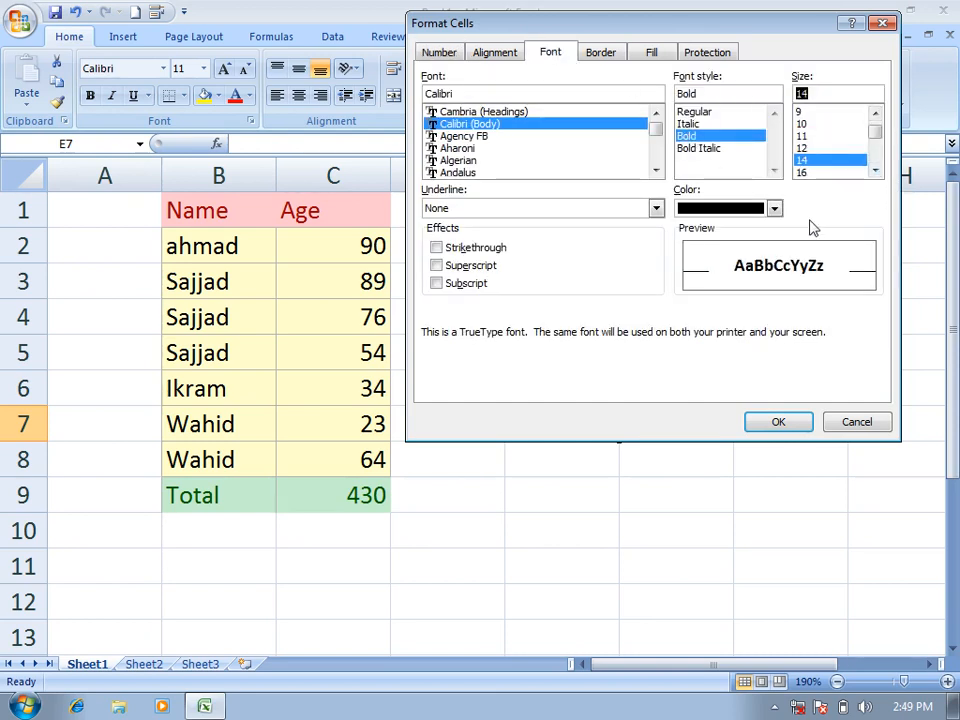
left_click(748, 210)
left_click(688, 272)
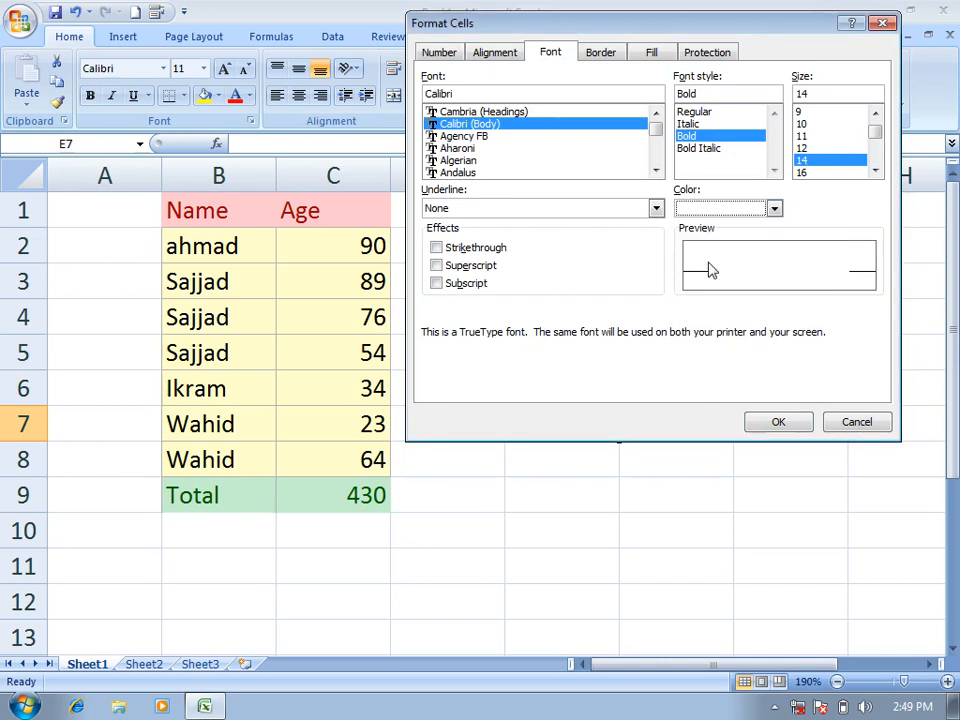
Step: Give HeadingStyle an outline border with the double line style
left_click(603, 54)
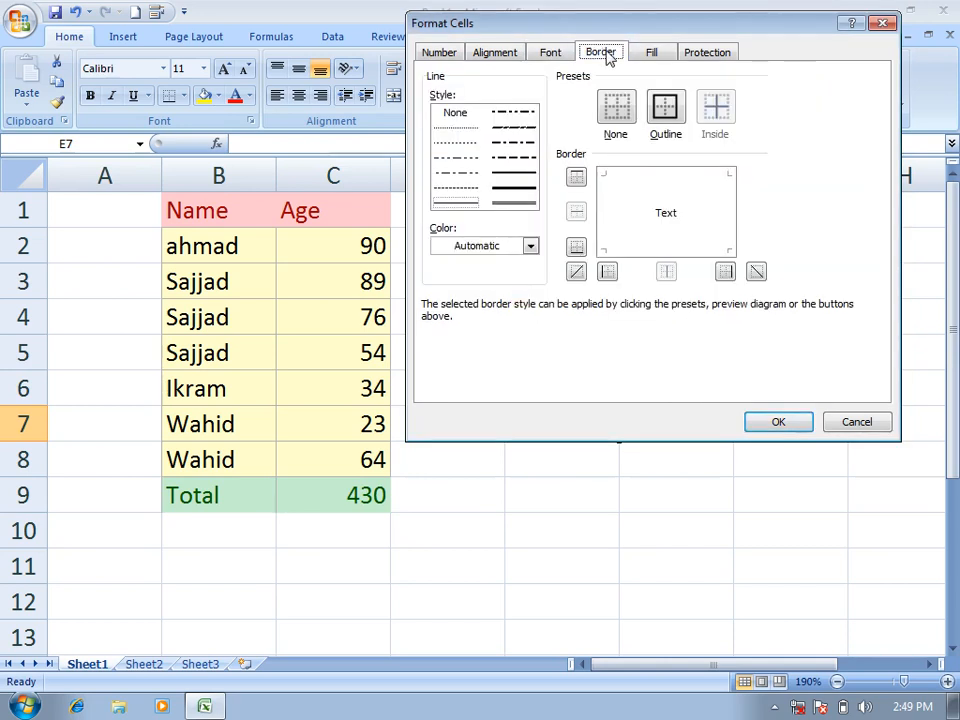
left_click(666, 108)
left_click(514, 204)
left_click(666, 108)
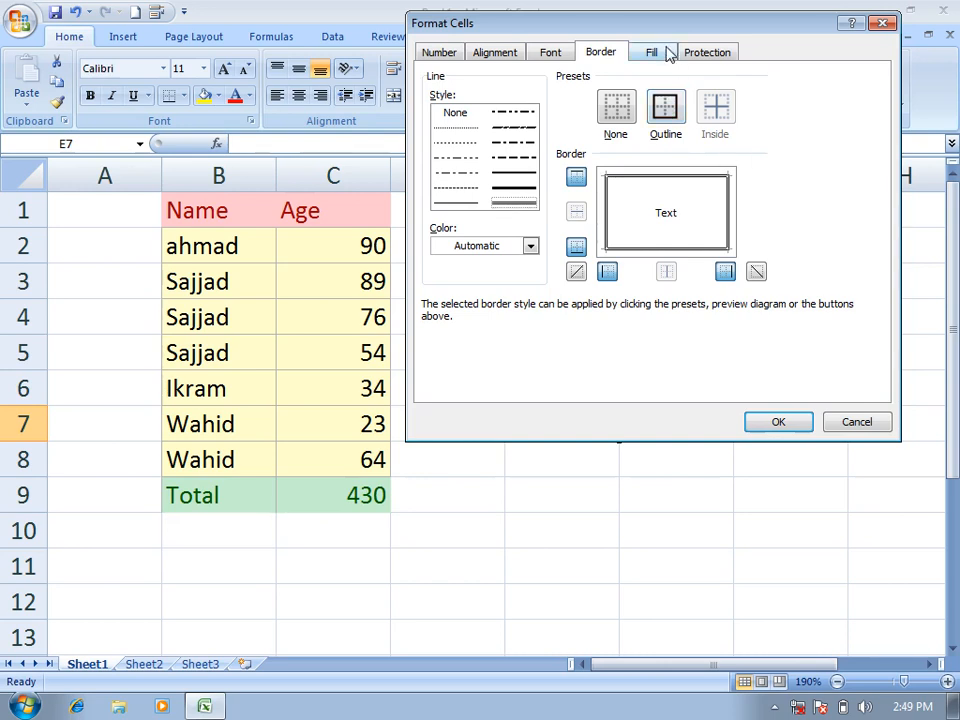
Step: Set up a horizontal two-color gradient fill for HeadingStyle with near-black as Color 2
left_click(665, 52)
left_click(467, 272)
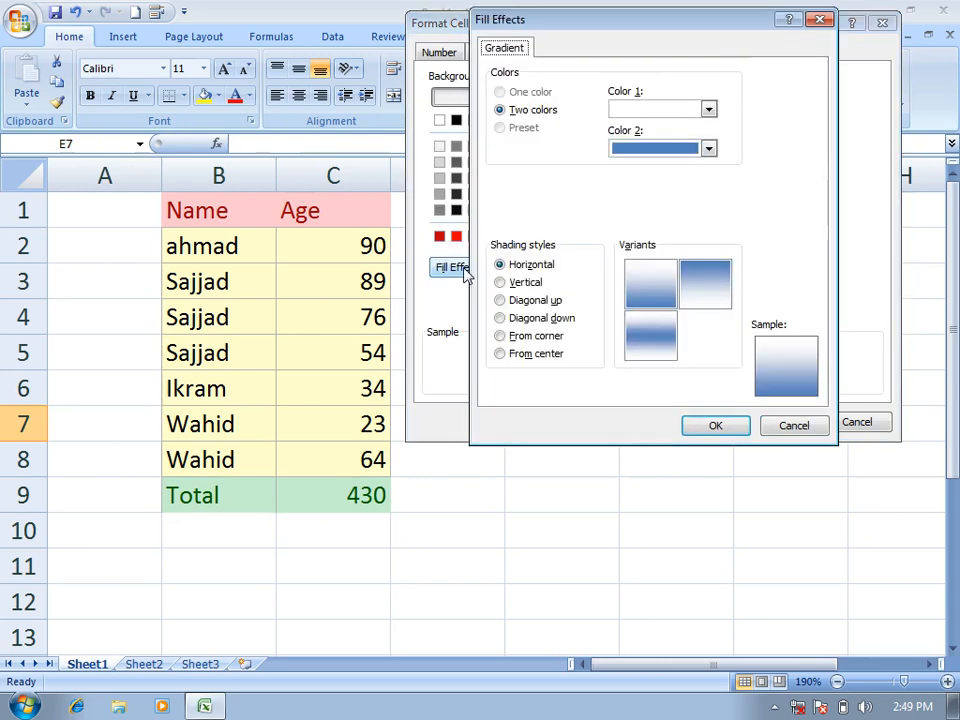
left_click(660, 112)
left_click(633, 147)
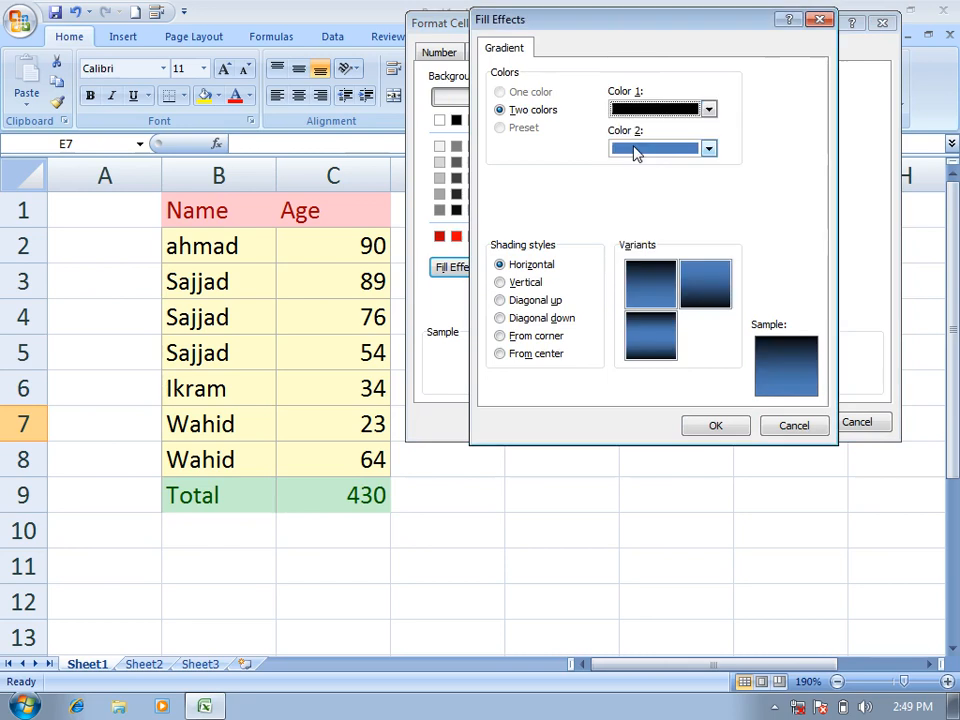
left_click(652, 147)
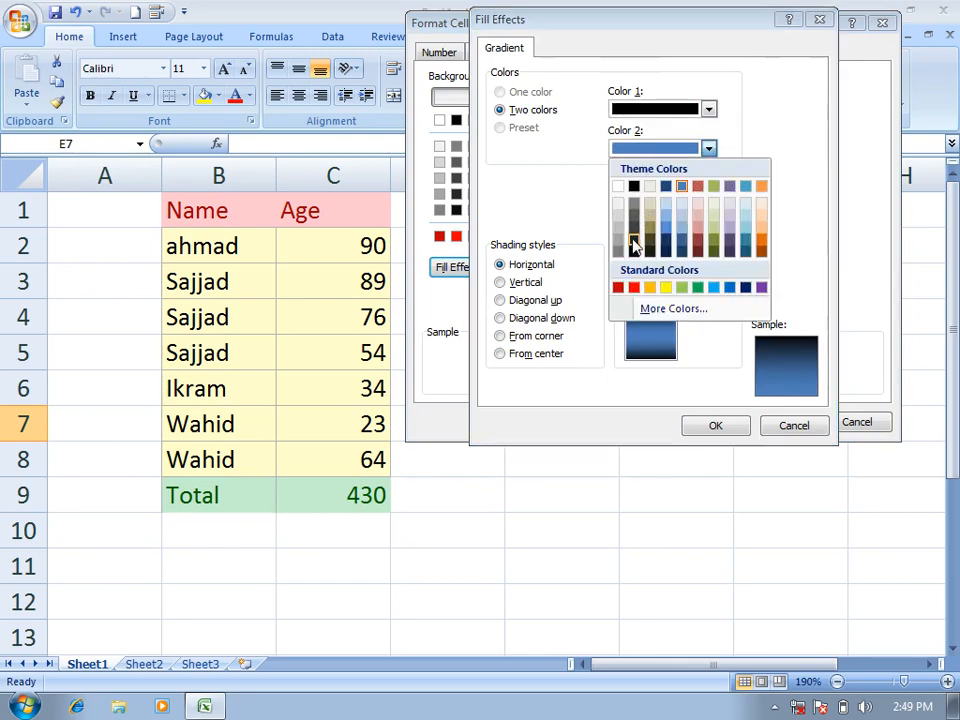
left_click(649, 227)
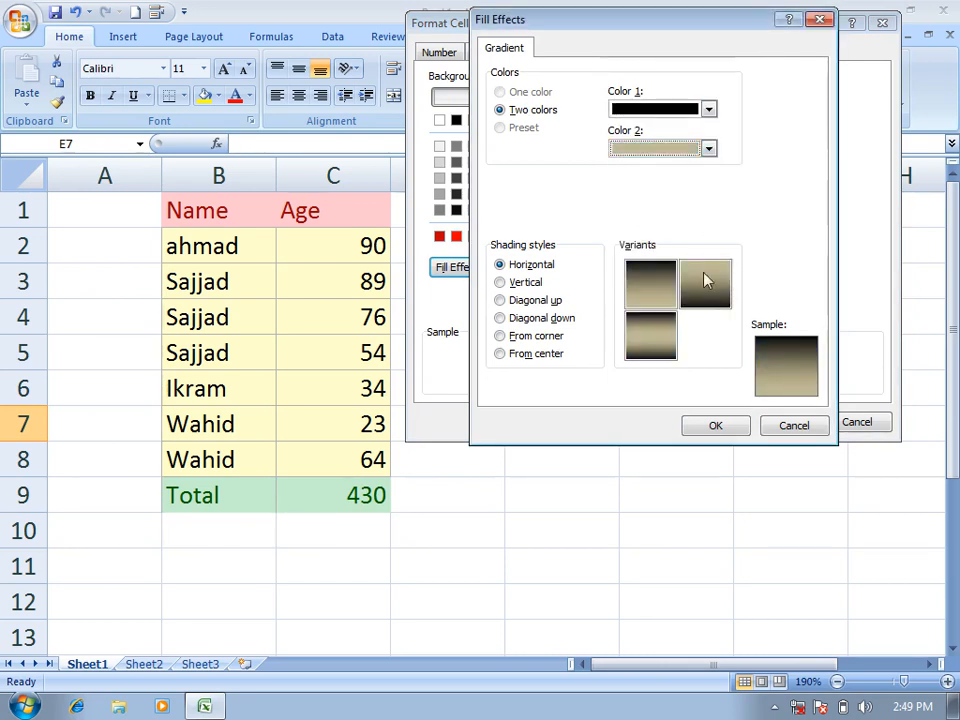
left_click(652, 149)
left_click(634, 241)
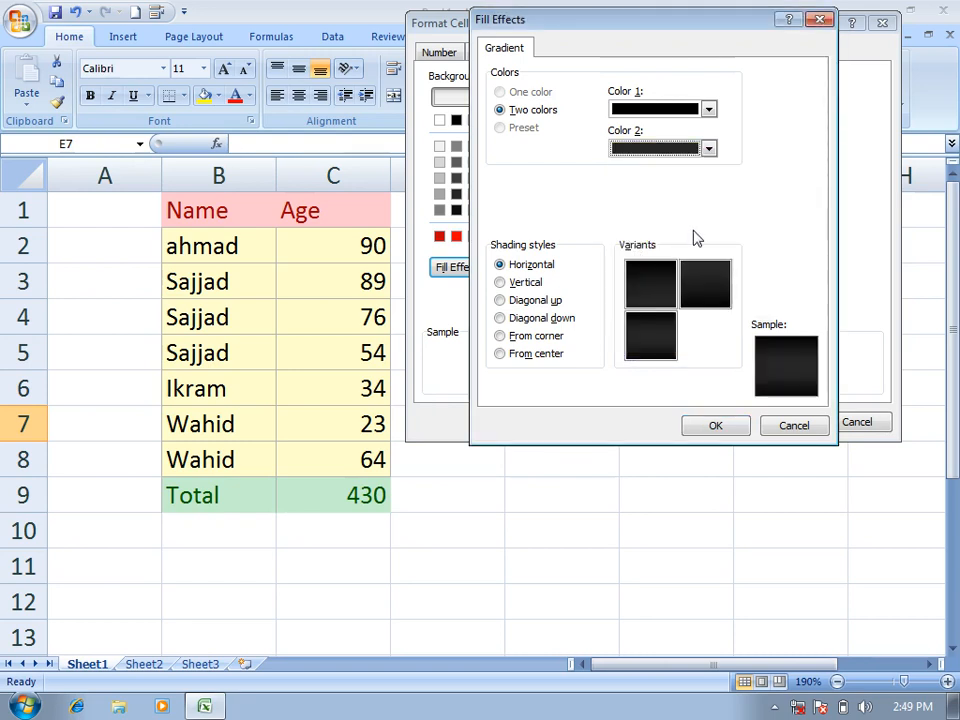
Step: Set the gradient's Color 1 to gray, choose the variant with the dark band in the middle, and save HeadingStyle
left_click(656, 108)
left_click(634, 163)
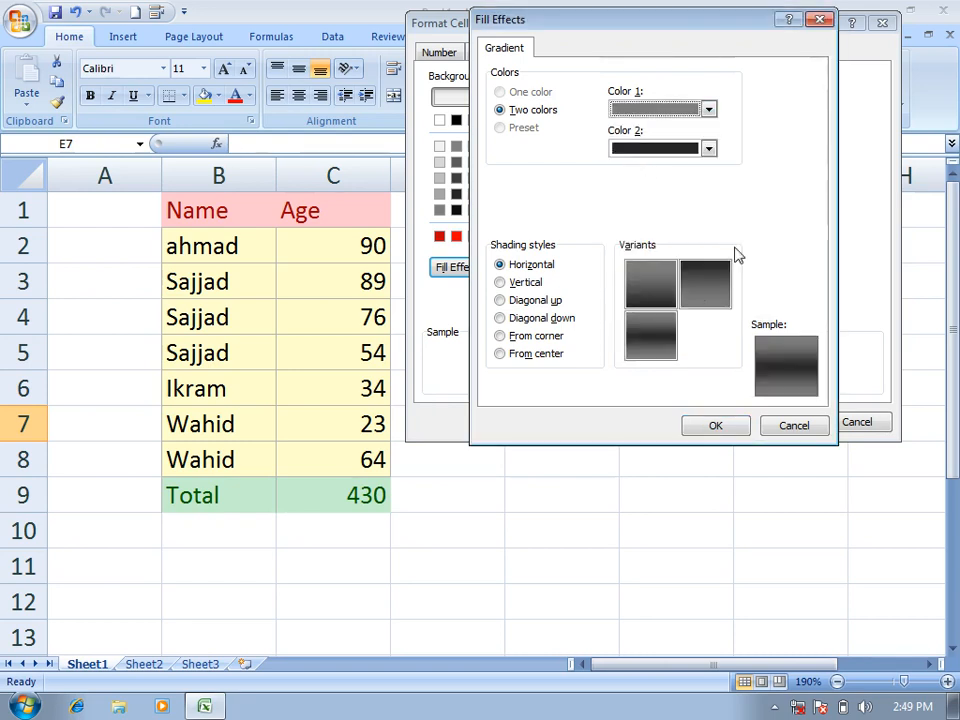
left_click(652, 346)
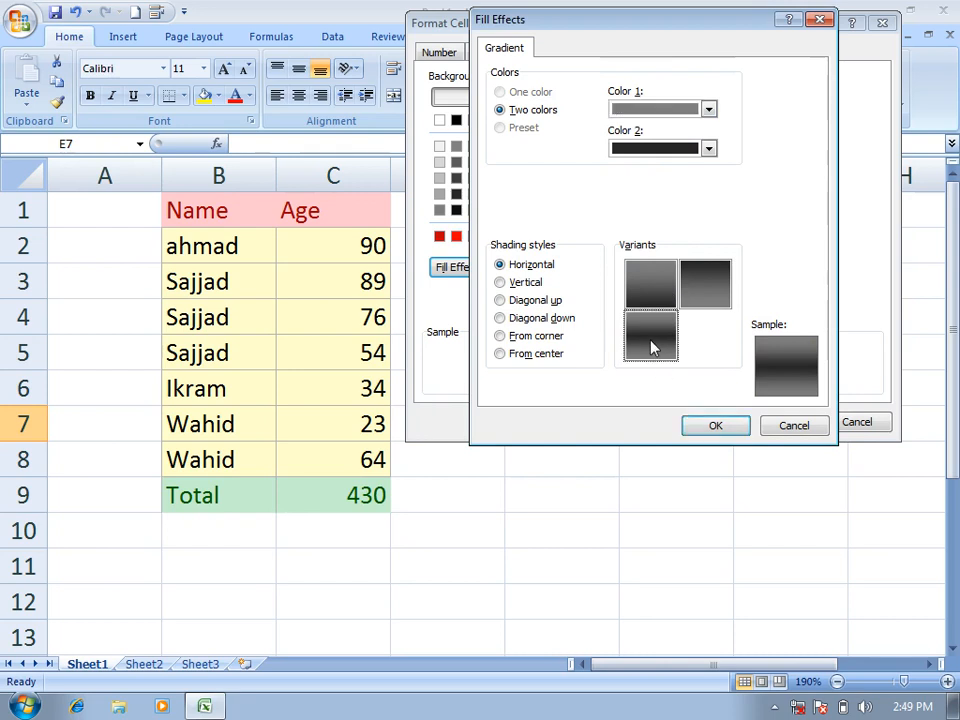
left_click(717, 427)
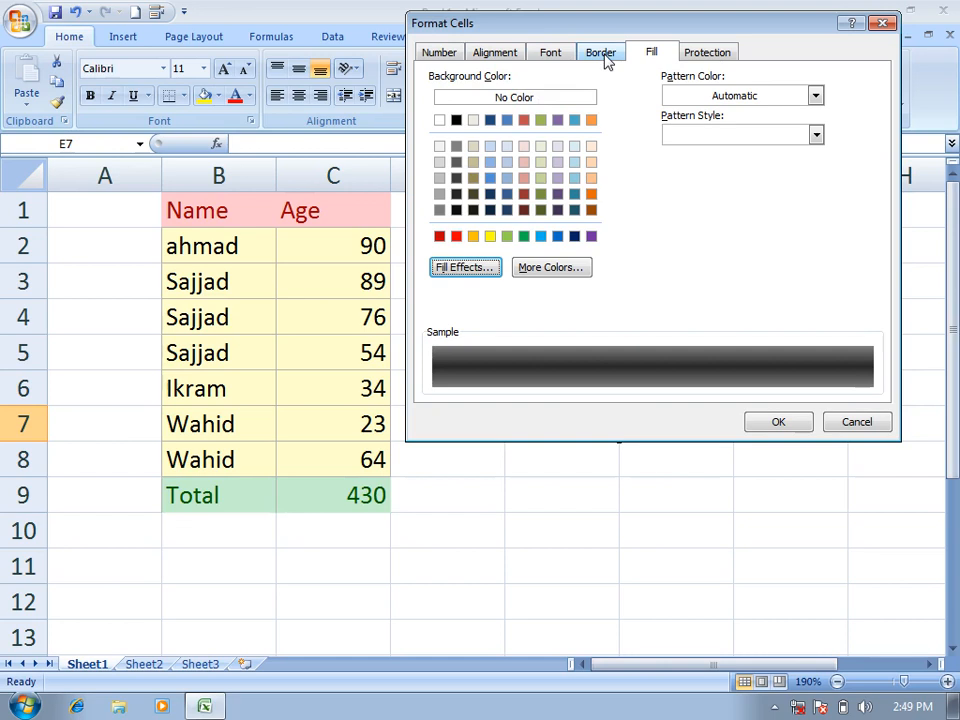
left_click(796, 424)
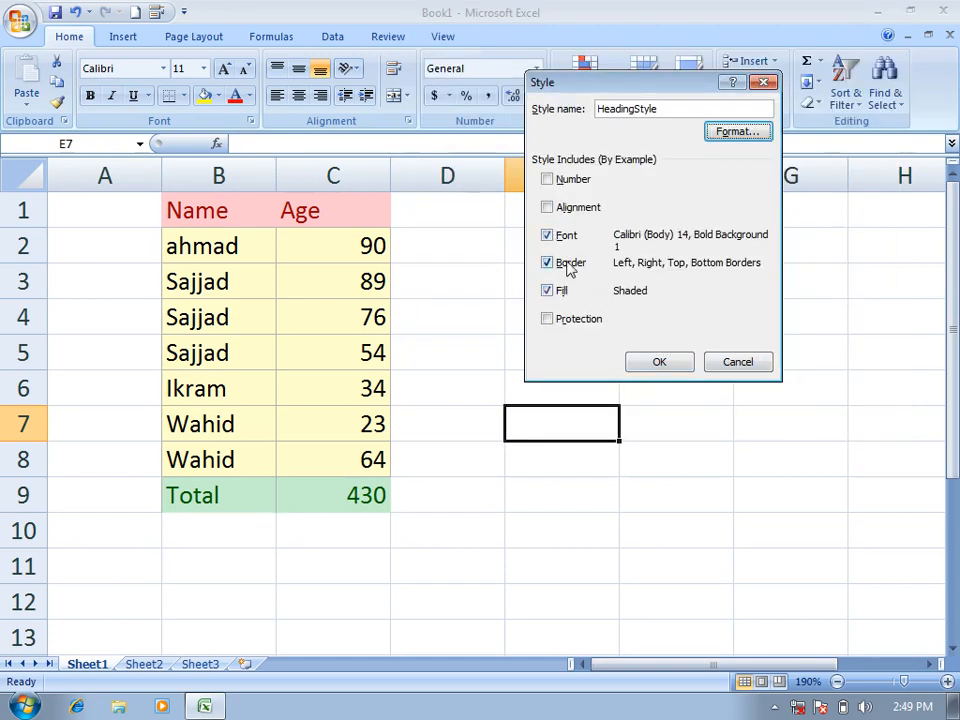
left_click(659, 363)
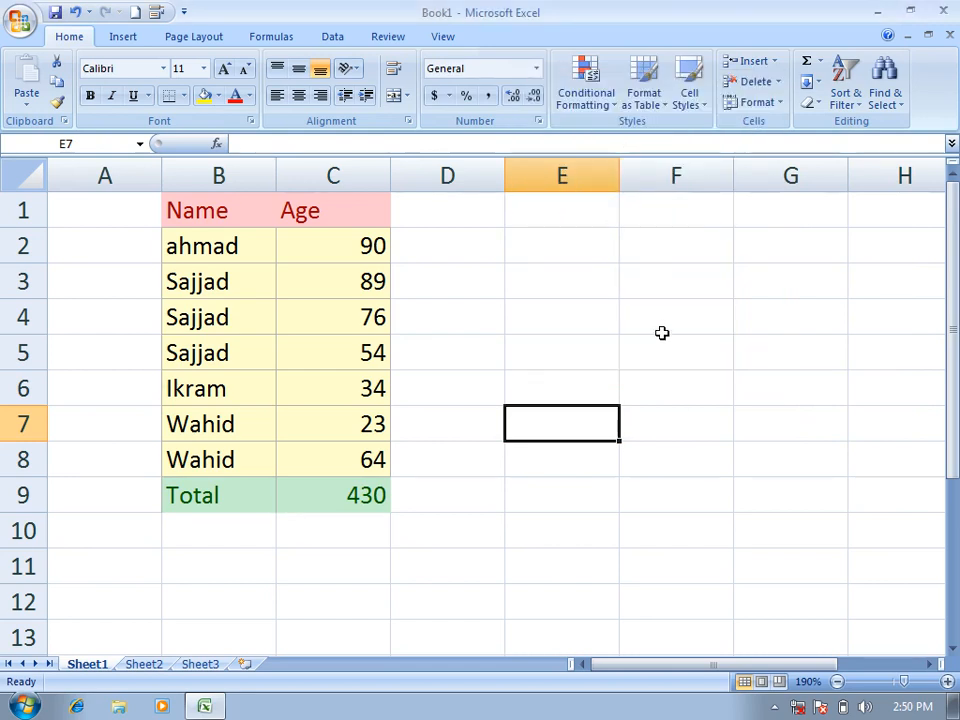
Step: Start another new cell style named Body Text, with all six format categories excluded
left_click(689, 110)
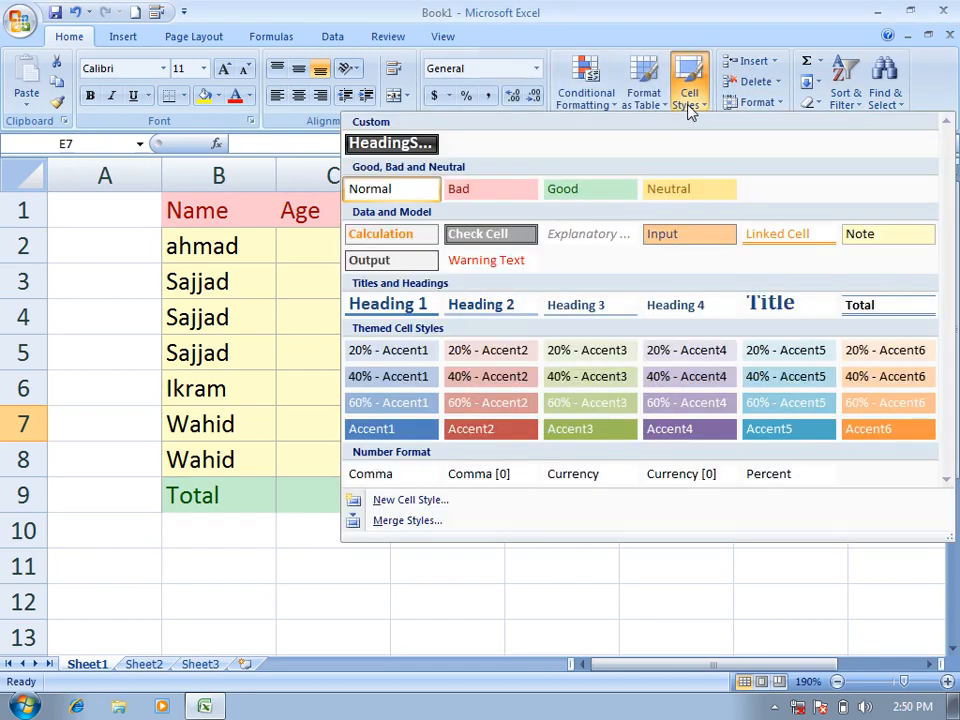
left_click(453, 508)
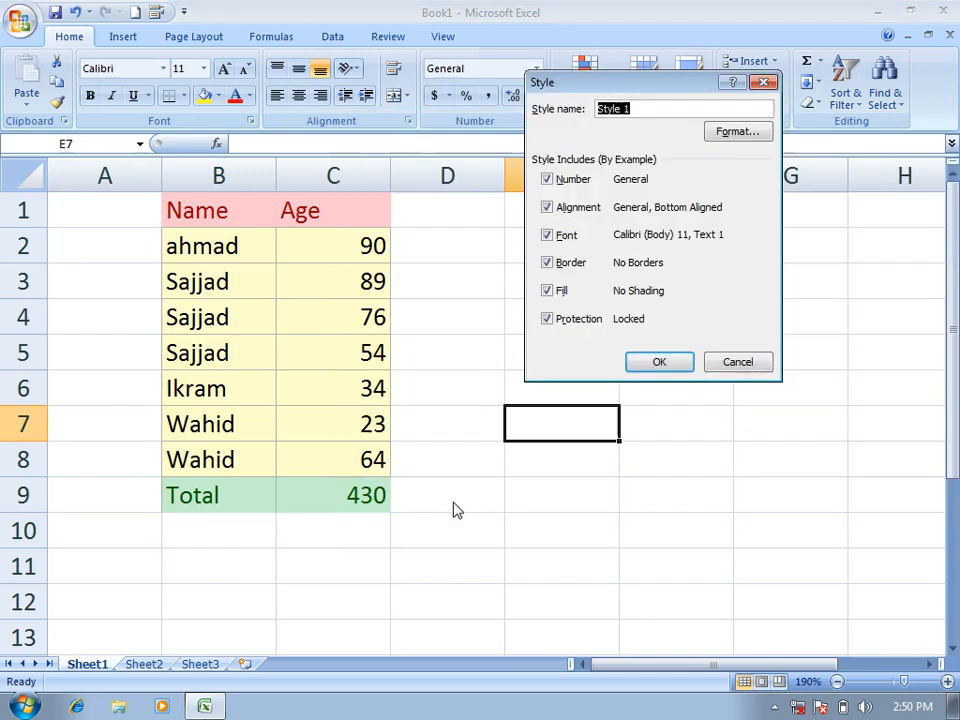
left_click(570, 181)
left_click(561, 207)
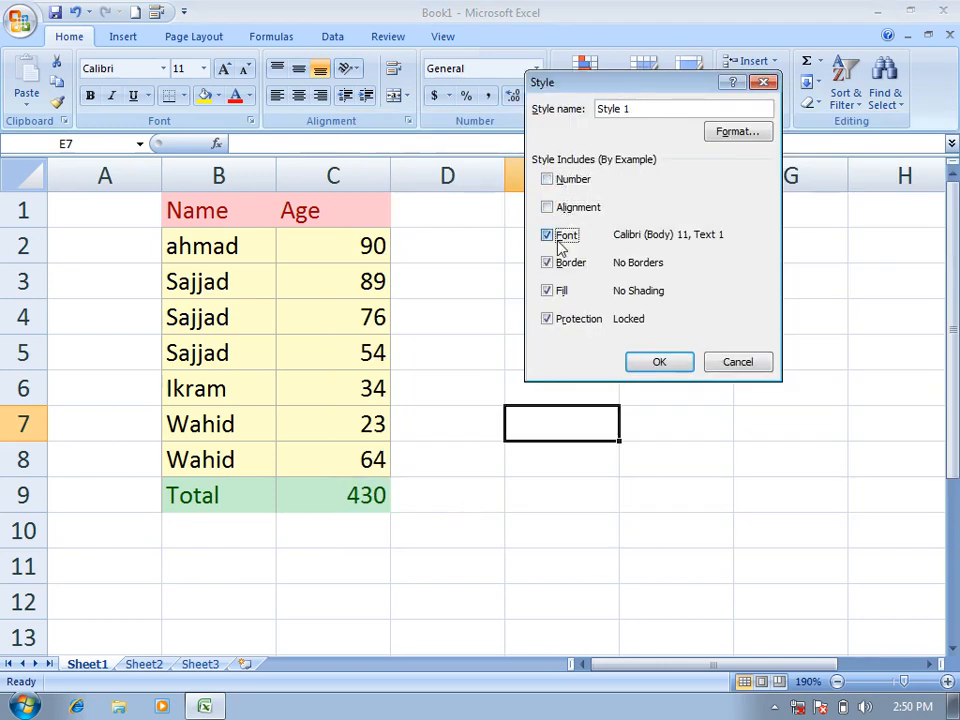
left_click(559, 240)
left_click(562, 264)
left_click(559, 291)
left_click(559, 320)
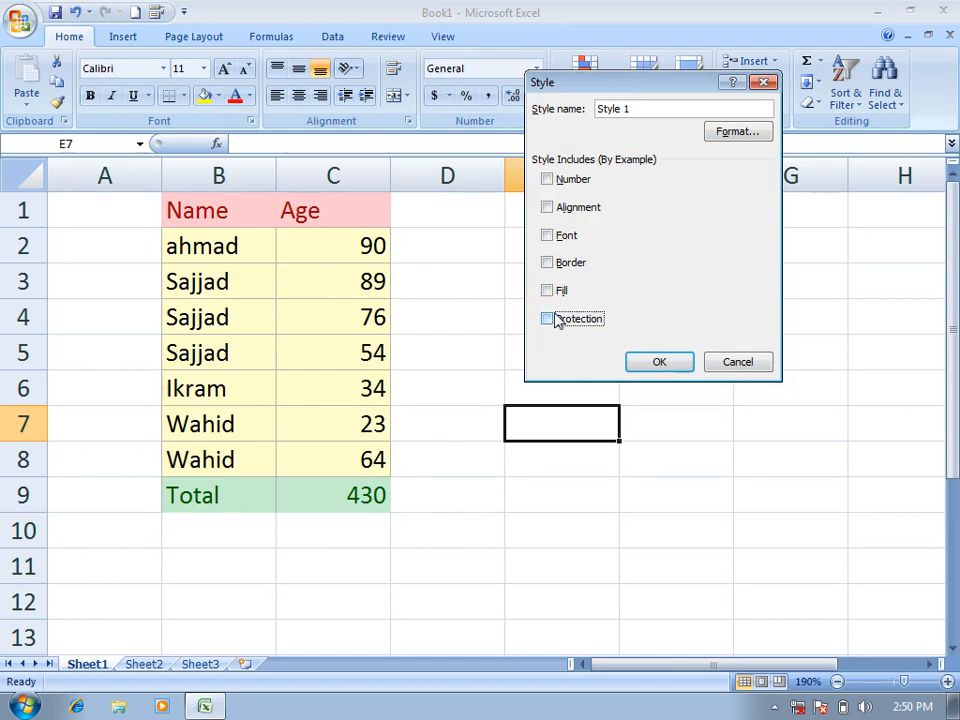
left_click_drag(629, 108, 512, 113)
type("Body Text")
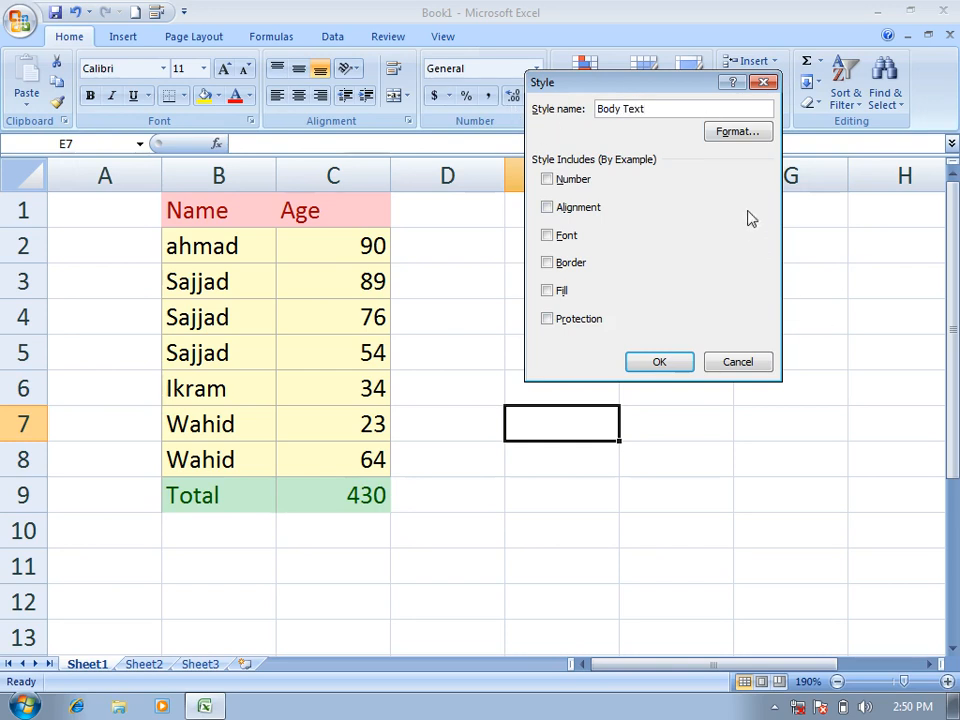
Step: Make the Body Text style's font bold and give it a light blue background fill
left_click(737, 131)
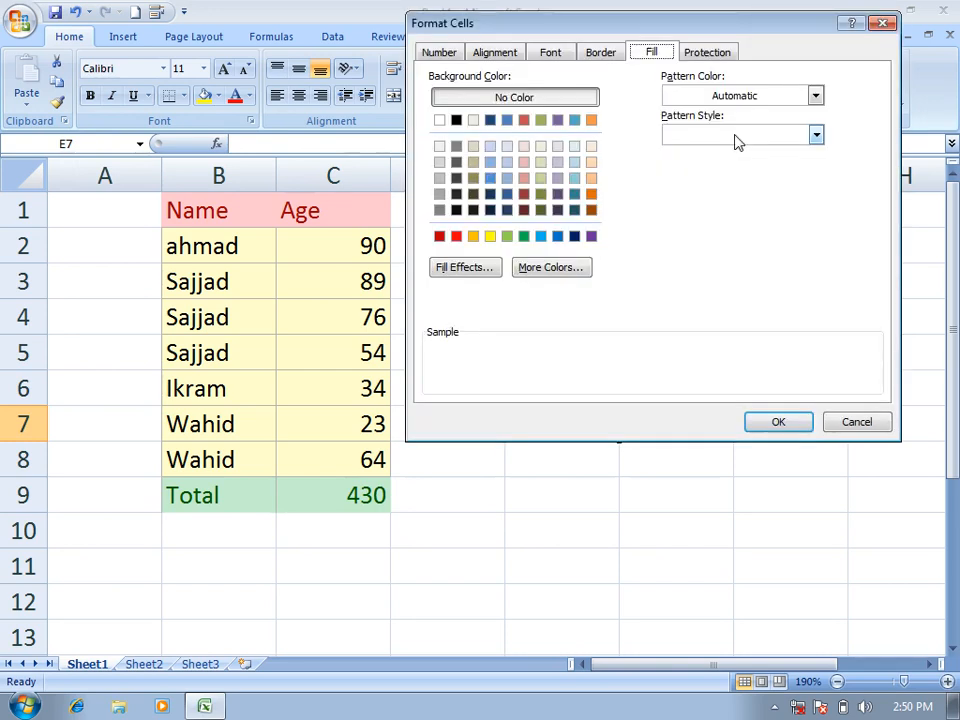
left_click(551, 52)
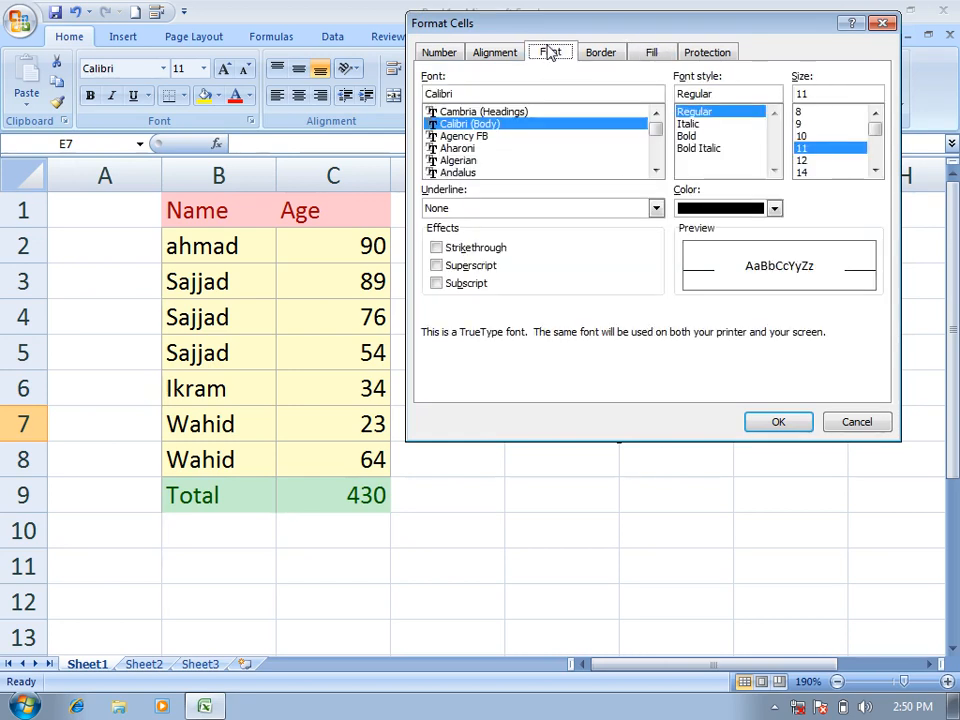
left_click(690, 136)
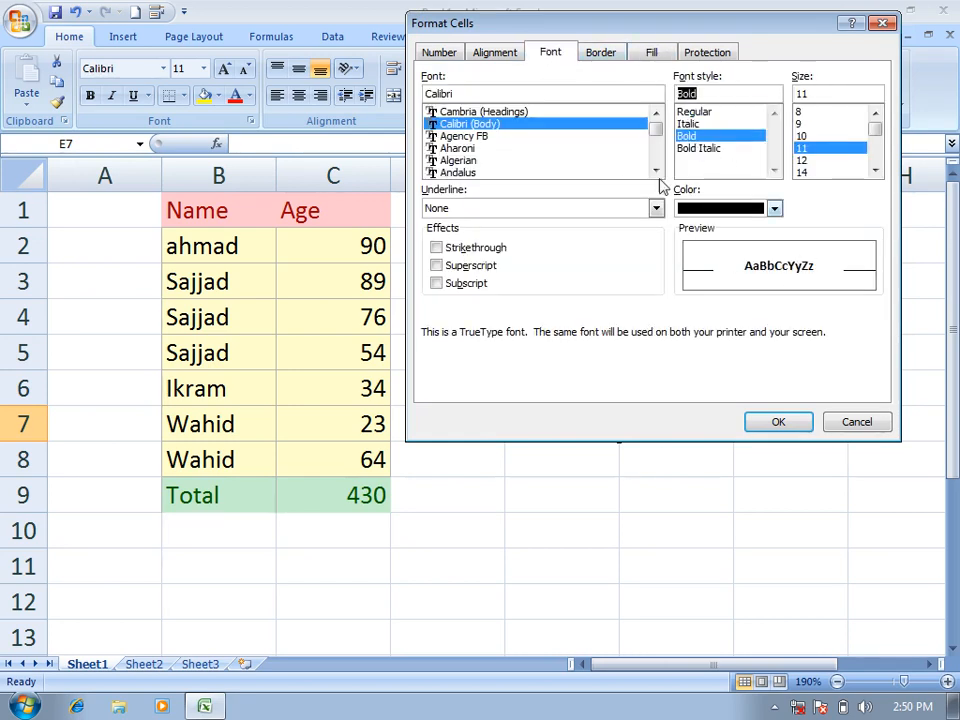
left_click(651, 52)
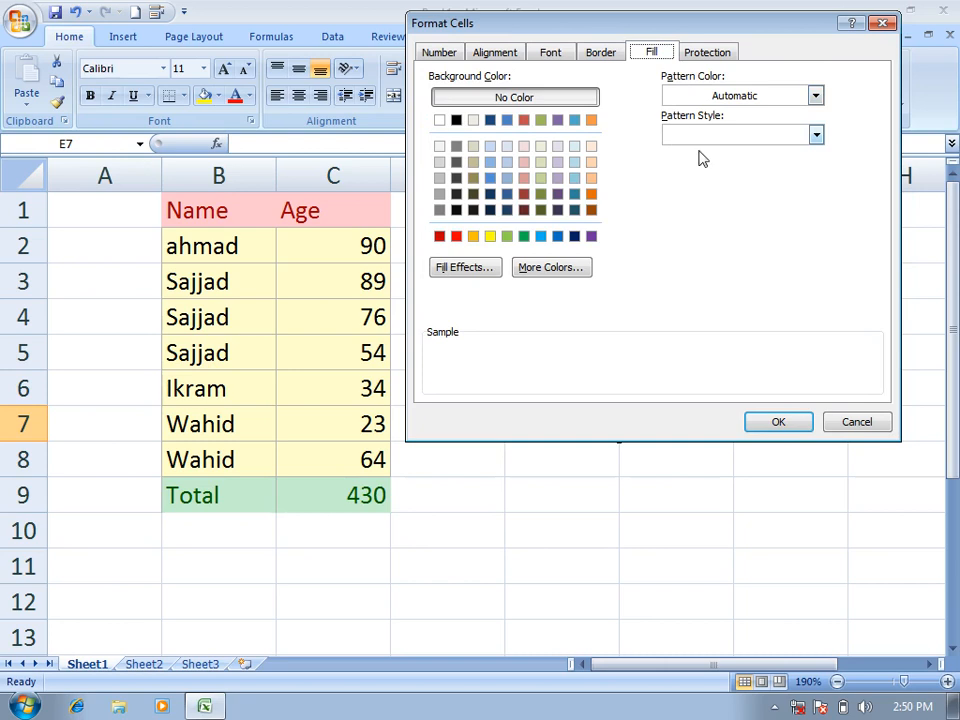
left_click(512, 150)
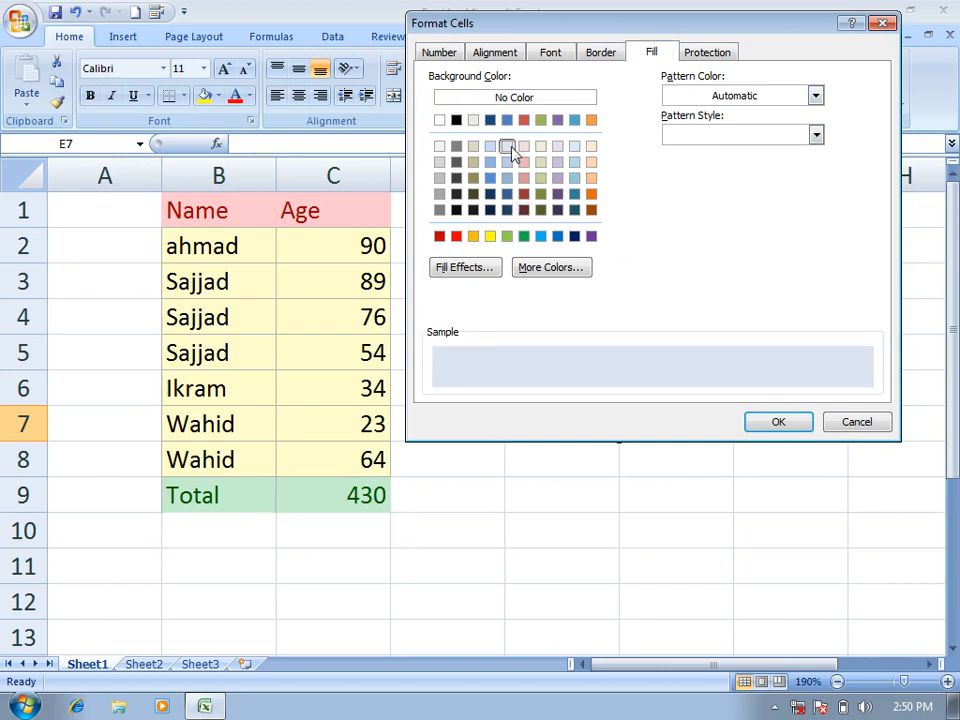
Step: Add a thin solid outline border to the Body Text style and save the style
left_click(612, 55)
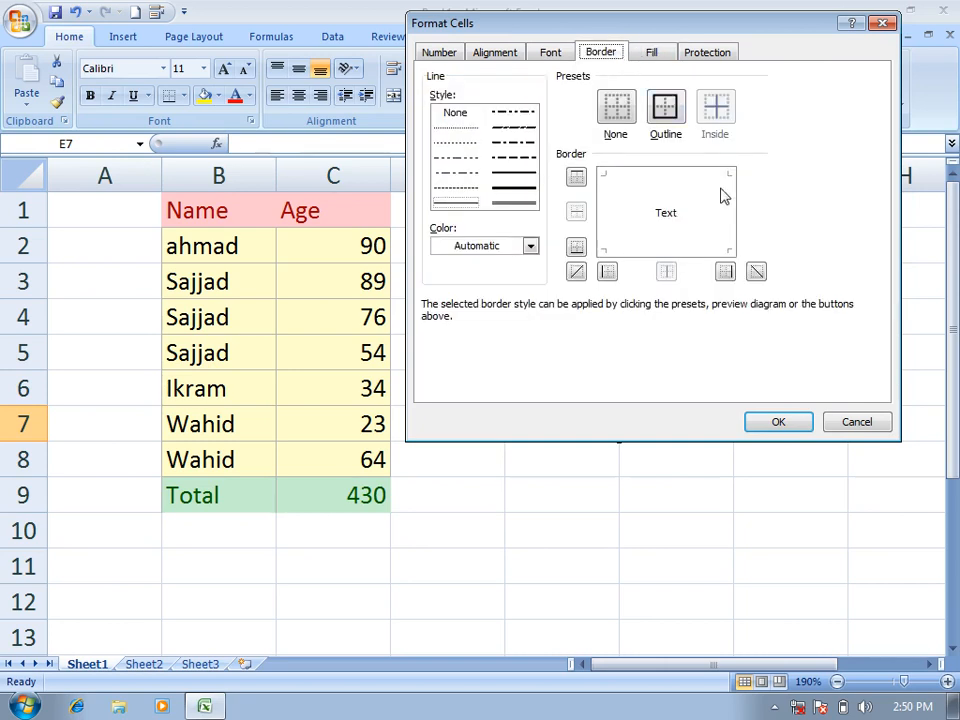
left_click(672, 118)
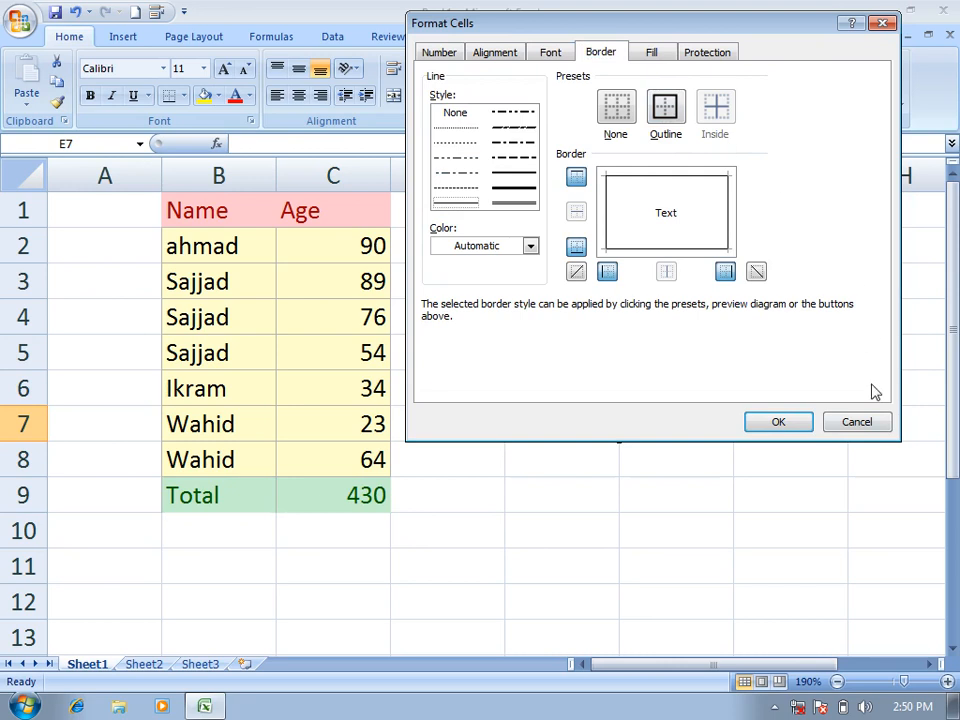
left_click(792, 424)
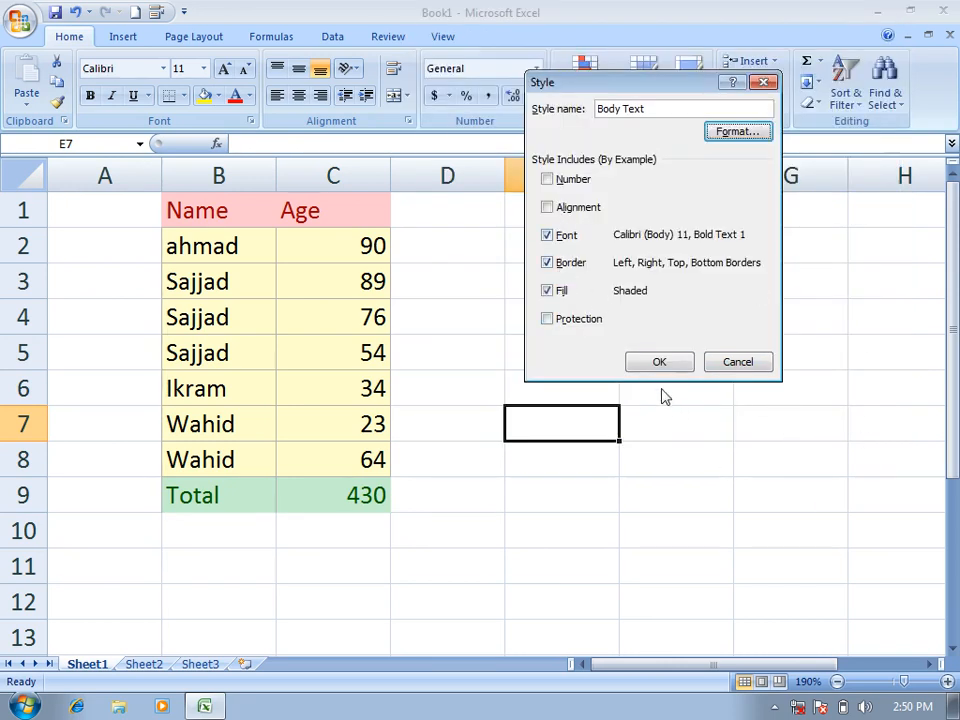
left_click(651, 359)
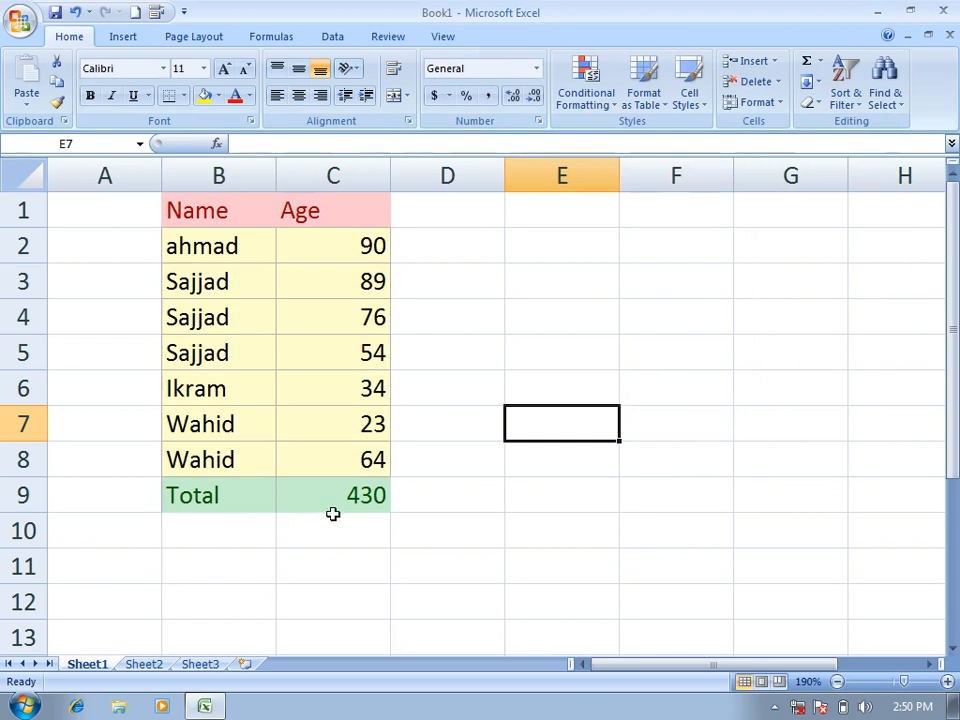
Step: Start a new cell style named TotalStyle, with all six format categories excluded
left_click(689, 98)
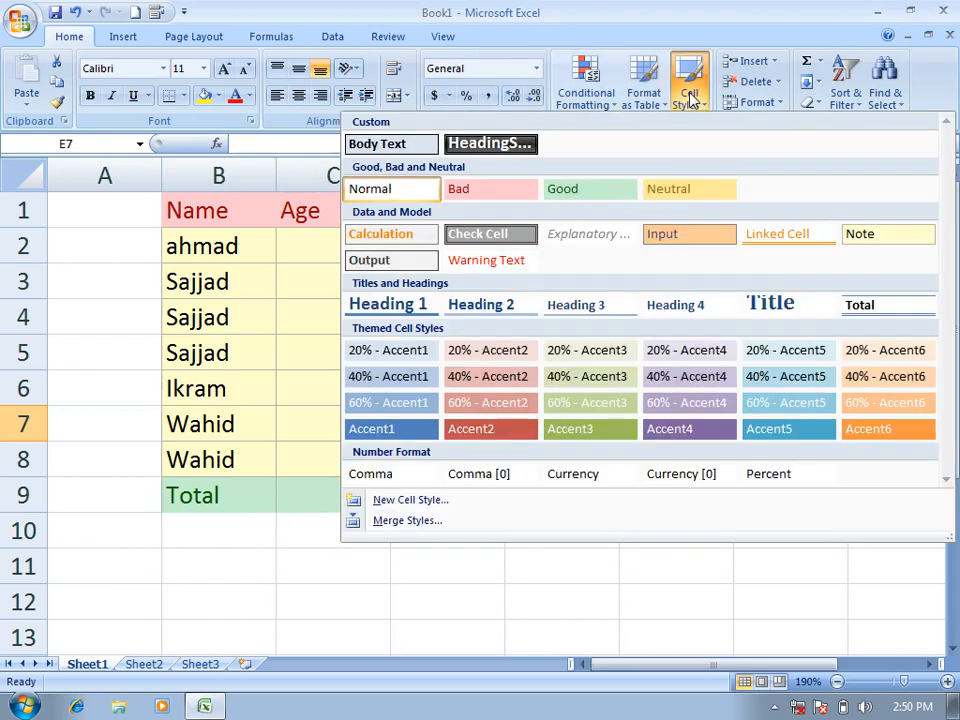
left_click(469, 503)
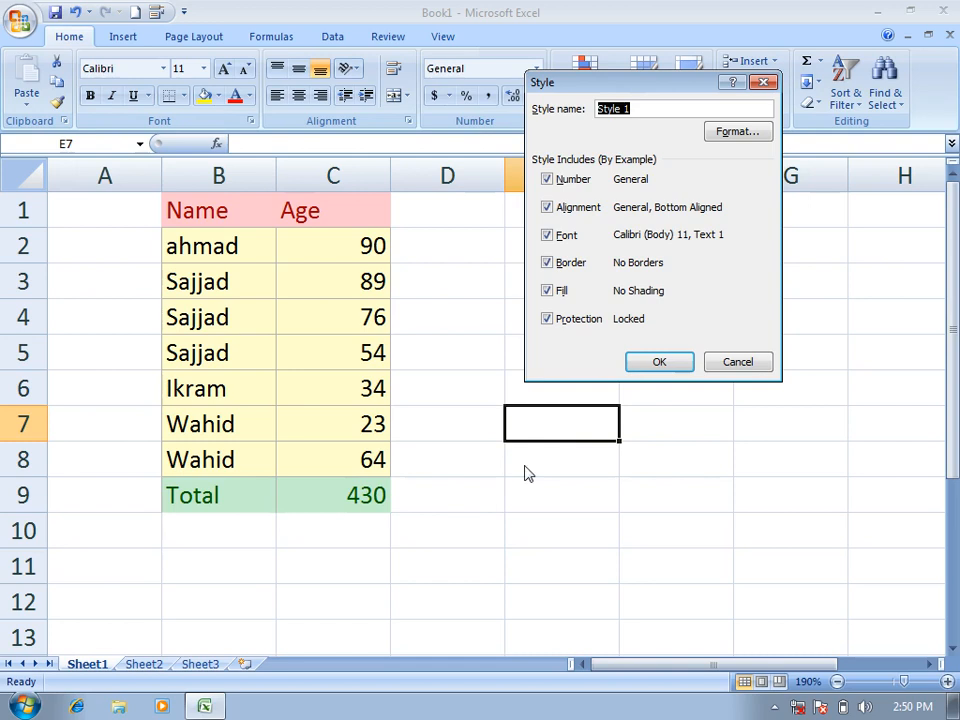
type("Total")
left_click(547, 318)
left_click(550, 290)
left_click(560, 262)
left_click(558, 235)
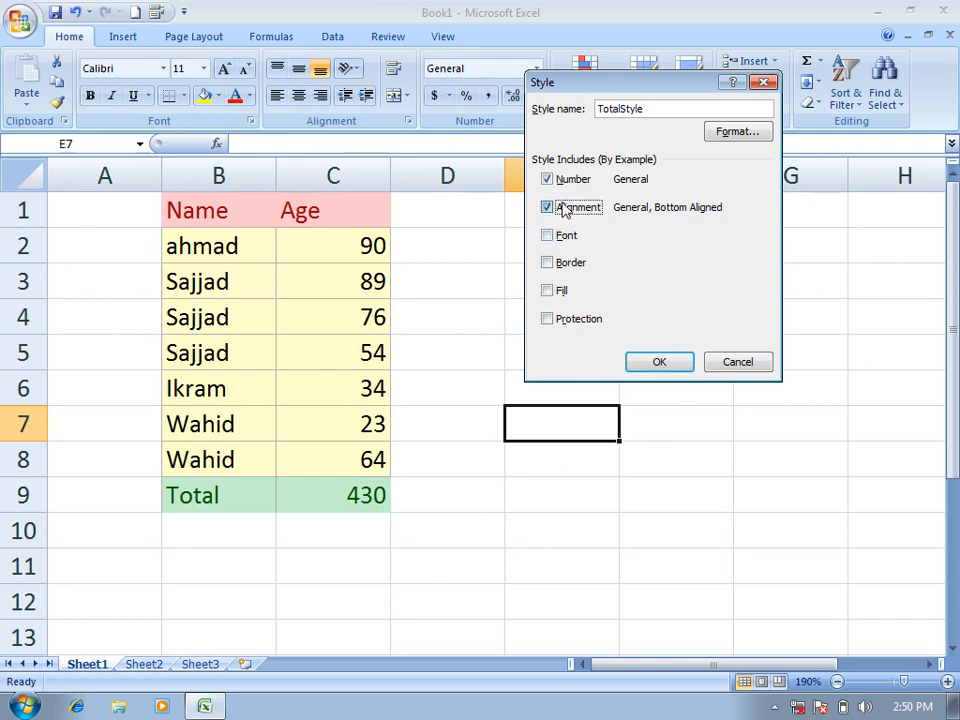
left_click(557, 208)
left_click(553, 180)
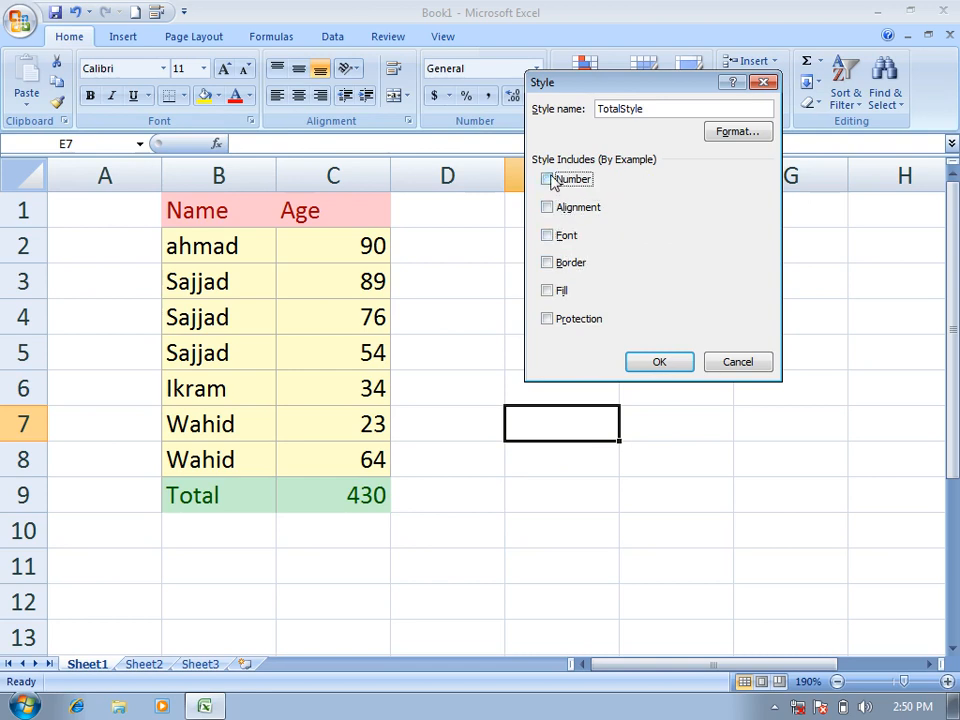
Step: Set TotalStyle's font to Arial Rounded MT Bold, bold, size 14
left_click(736, 133)
left_click(551, 55)
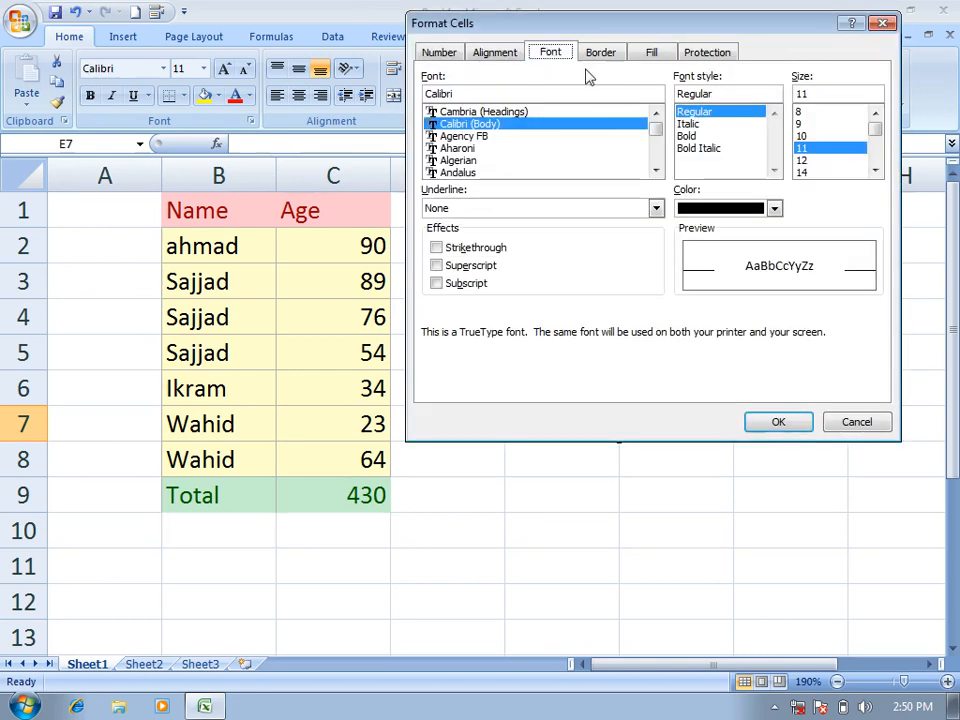
left_click(702, 136)
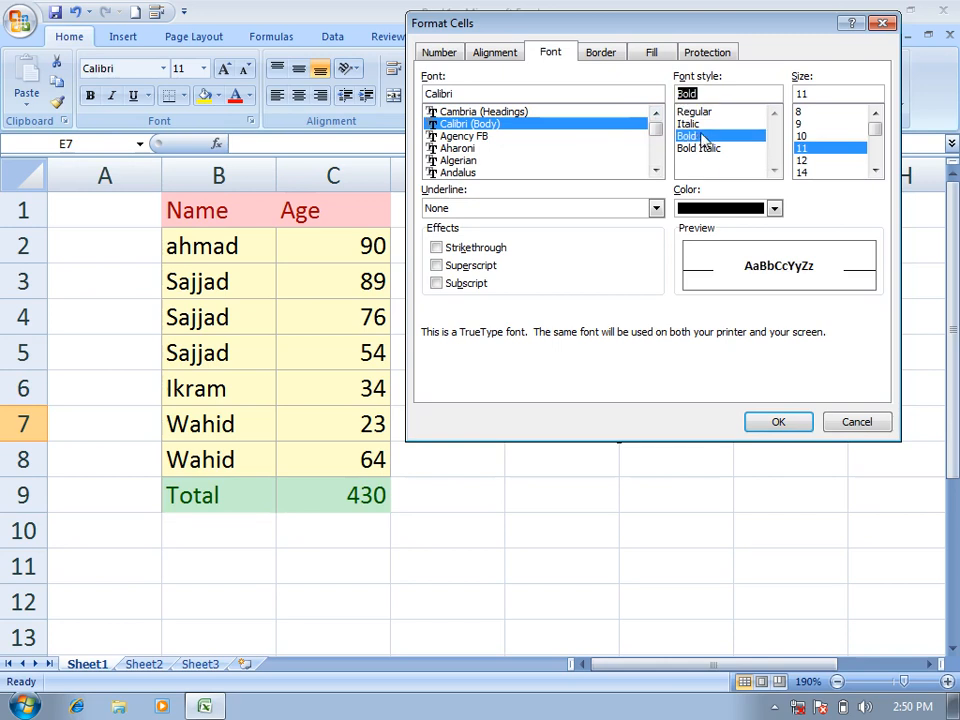
left_click(476, 170)
left_click(476, 161)
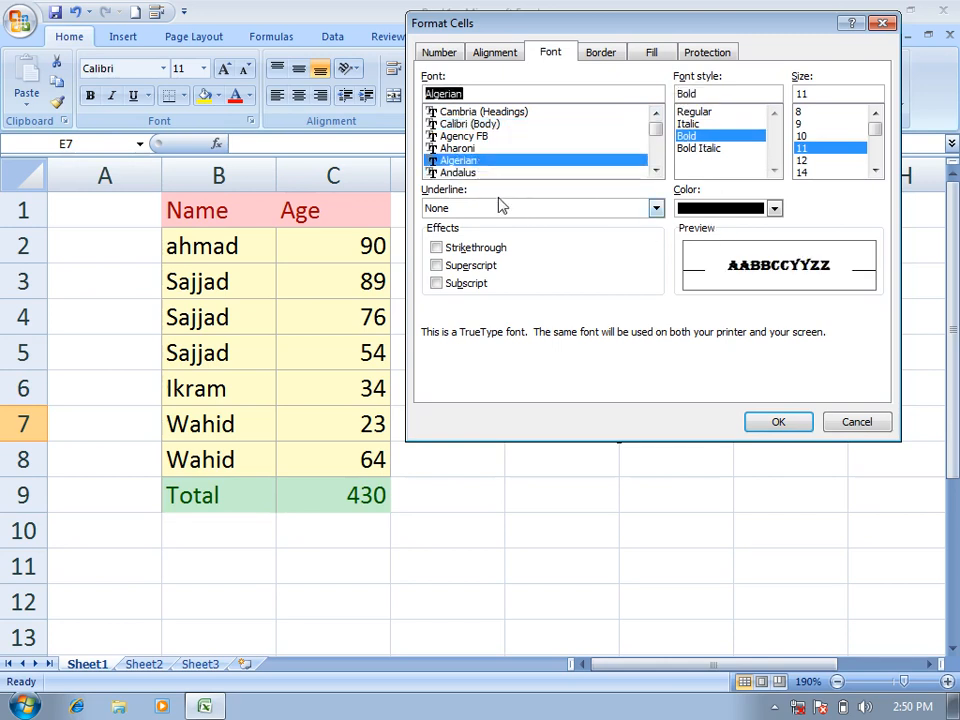
left_click(489, 173)
left_click(655, 171)
left_click(655, 171)
left_click(655, 171)
left_click(655, 171)
left_click(655, 171)
left_click(655, 171)
left_click(655, 171)
left_click(655, 171)
left_click(655, 171)
left_click(655, 171)
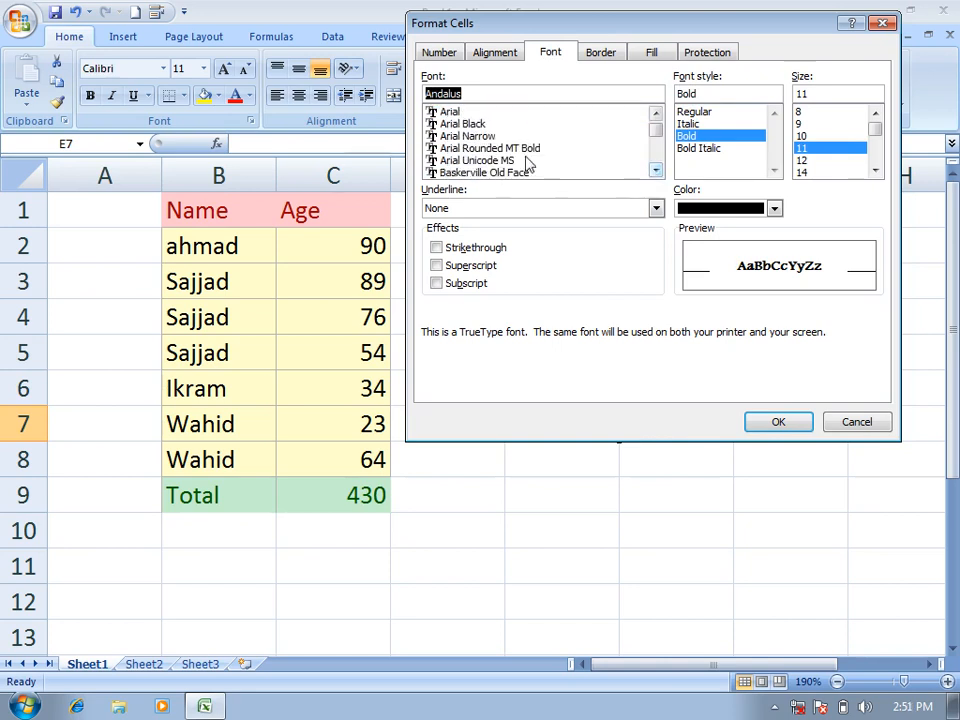
left_click(525, 160)
left_click(533, 149)
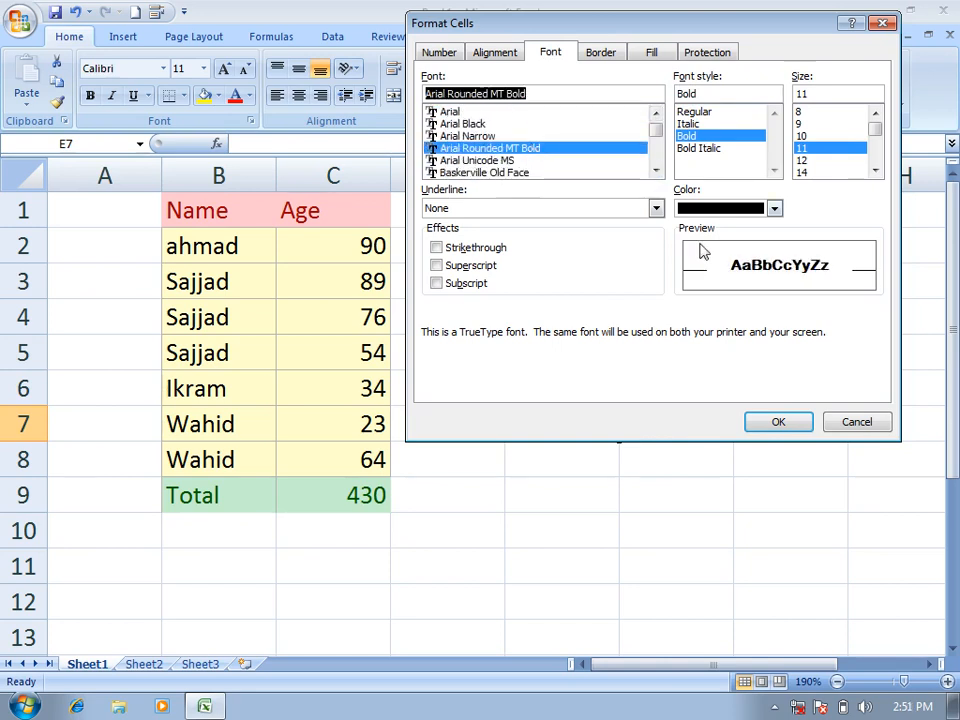
left_click(806, 172)
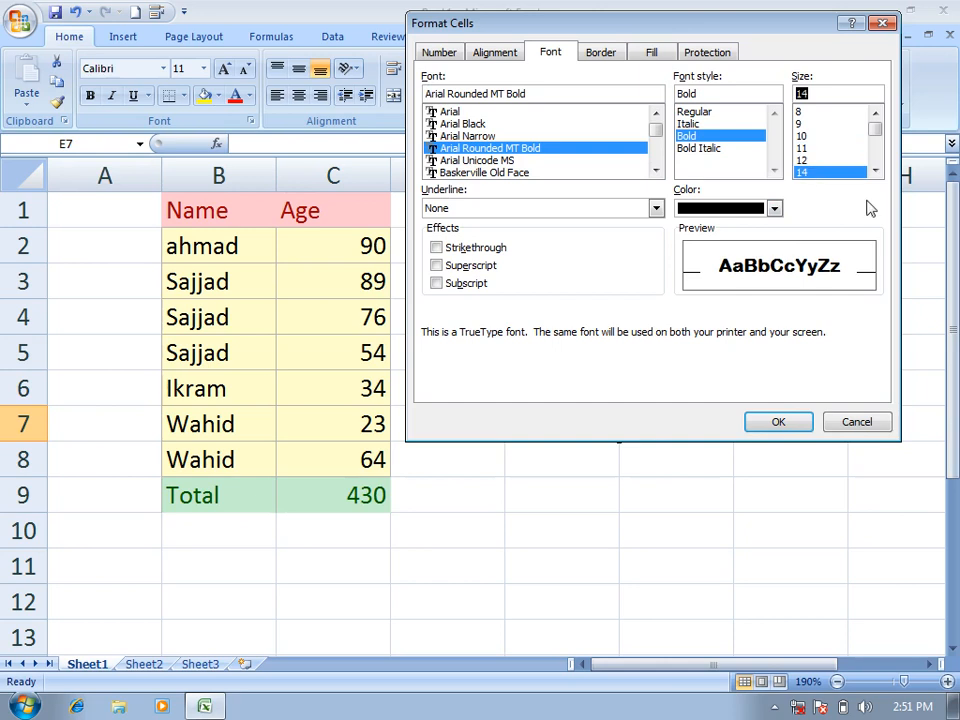
Step: Give TotalStyle an outline border with the thick solid line style
left_click(603, 53)
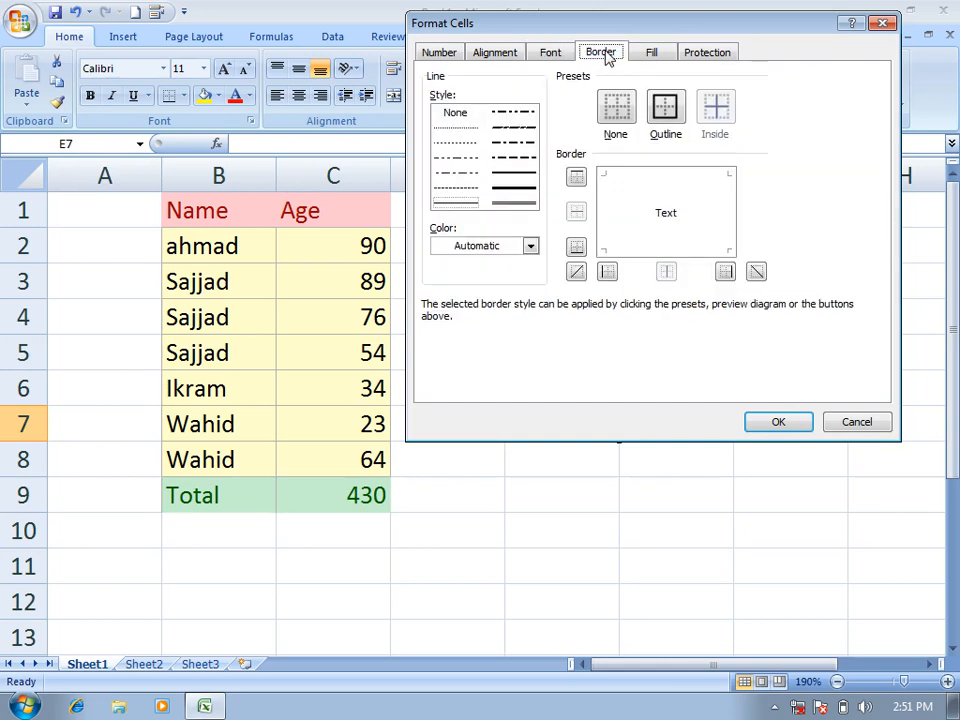
left_click(665, 106)
left_click(514, 188)
left_click(677, 103)
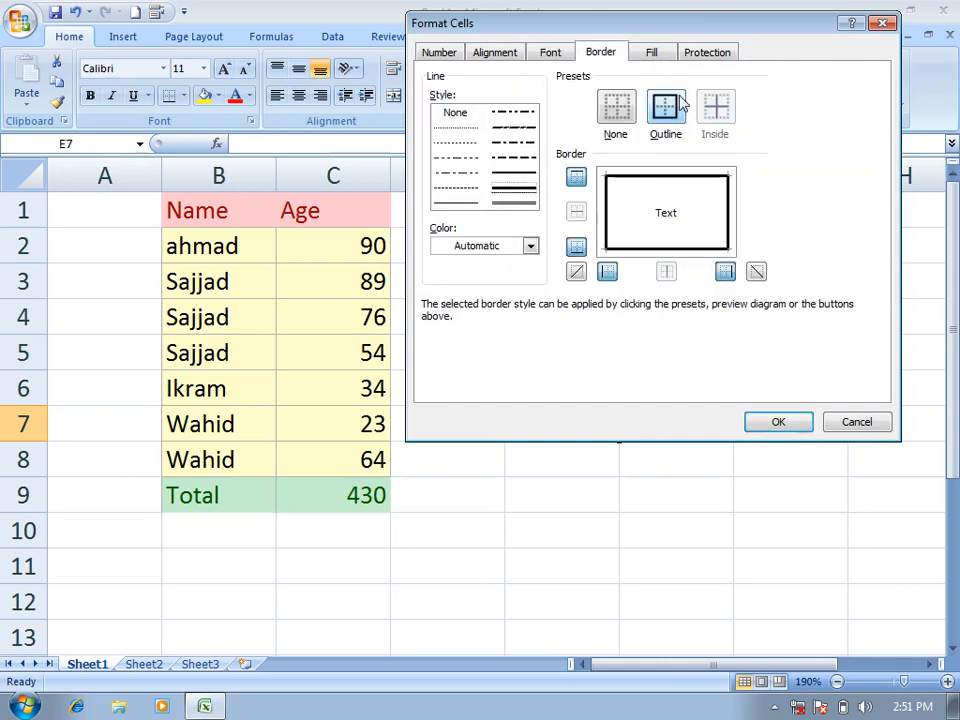
Step: Give TotalStyle a horizontal two-color gradient fill from dark olive green to near-black, using the variant with the dark band in the middle
left_click(652, 53)
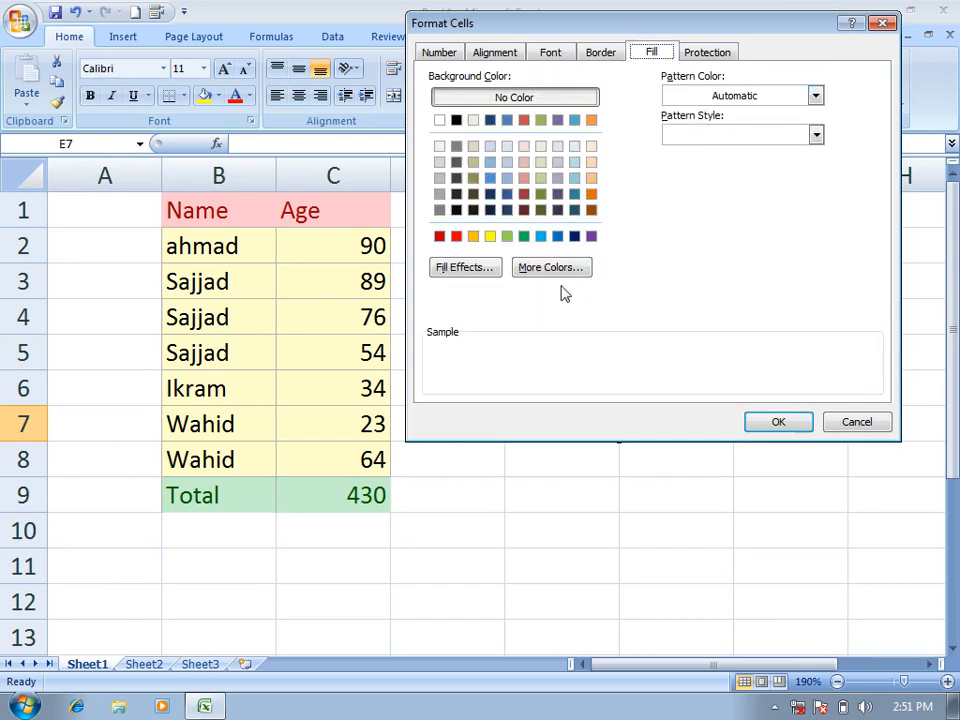
left_click(468, 268)
left_click(660, 110)
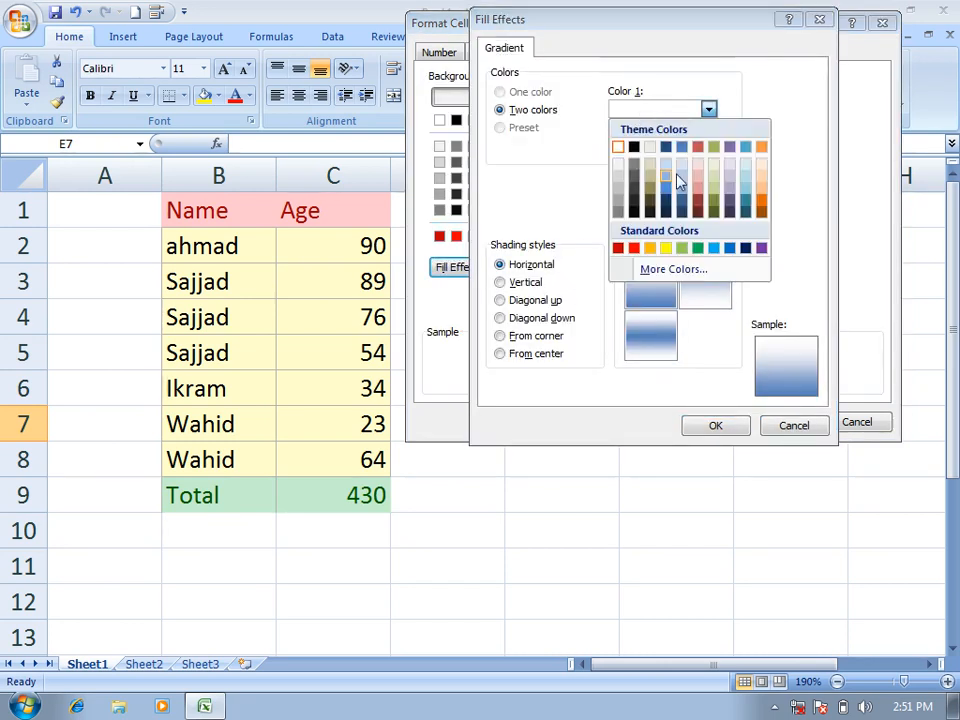
left_click(716, 208)
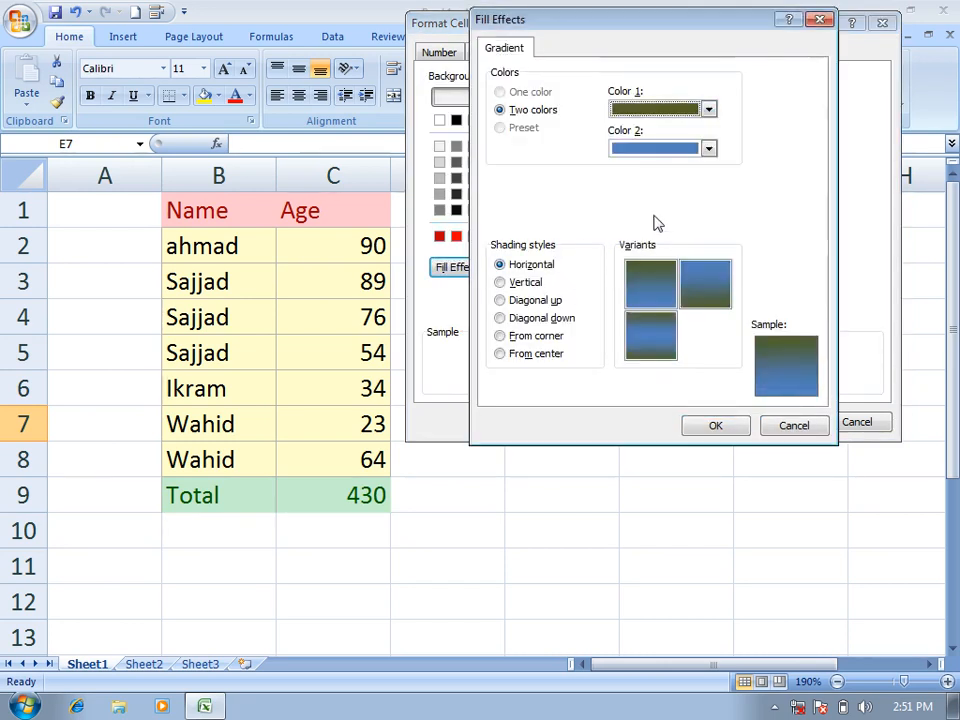
left_click(656, 149)
left_click(634, 250)
left_click(657, 333)
left_click(716, 425)
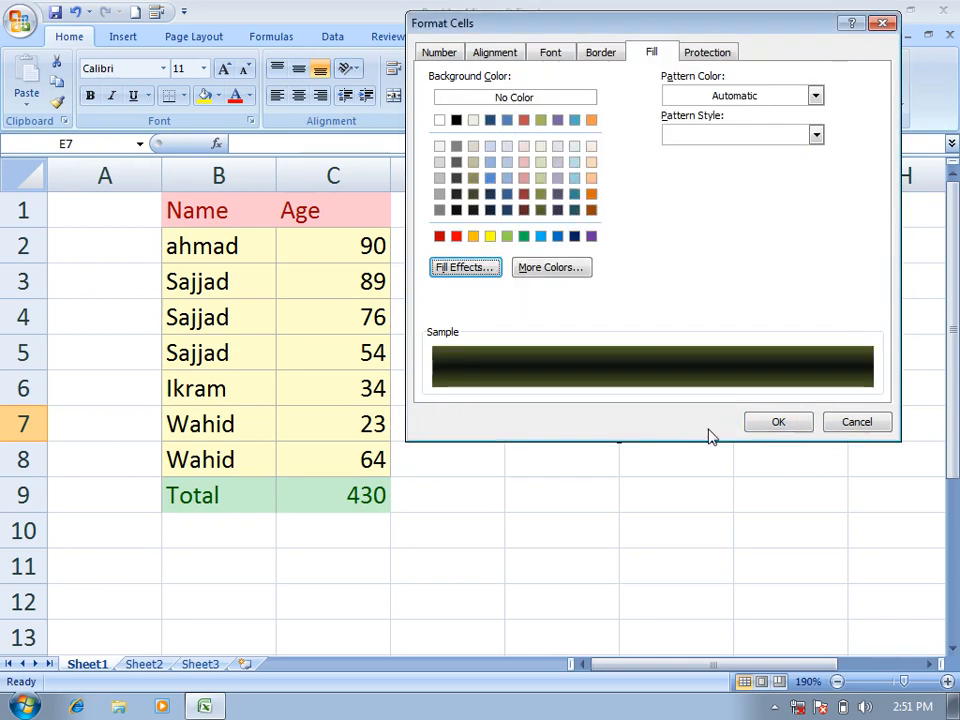
Step: Set TotalStyle's font color to standard yellow and save the style
left_click(557, 60)
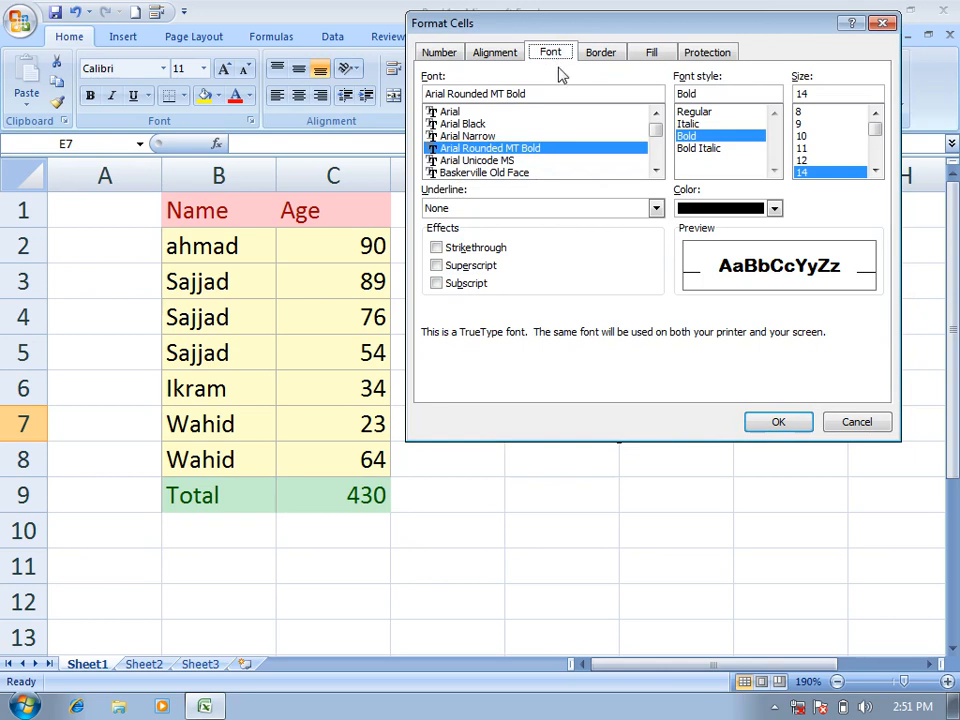
left_click(705, 209)
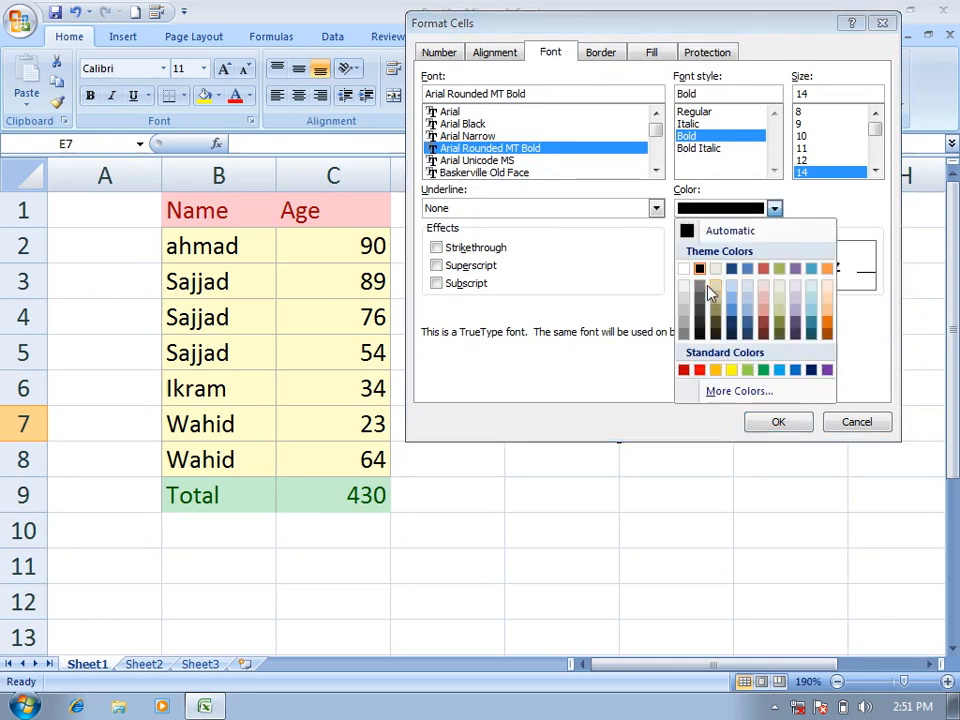
left_click(731, 370)
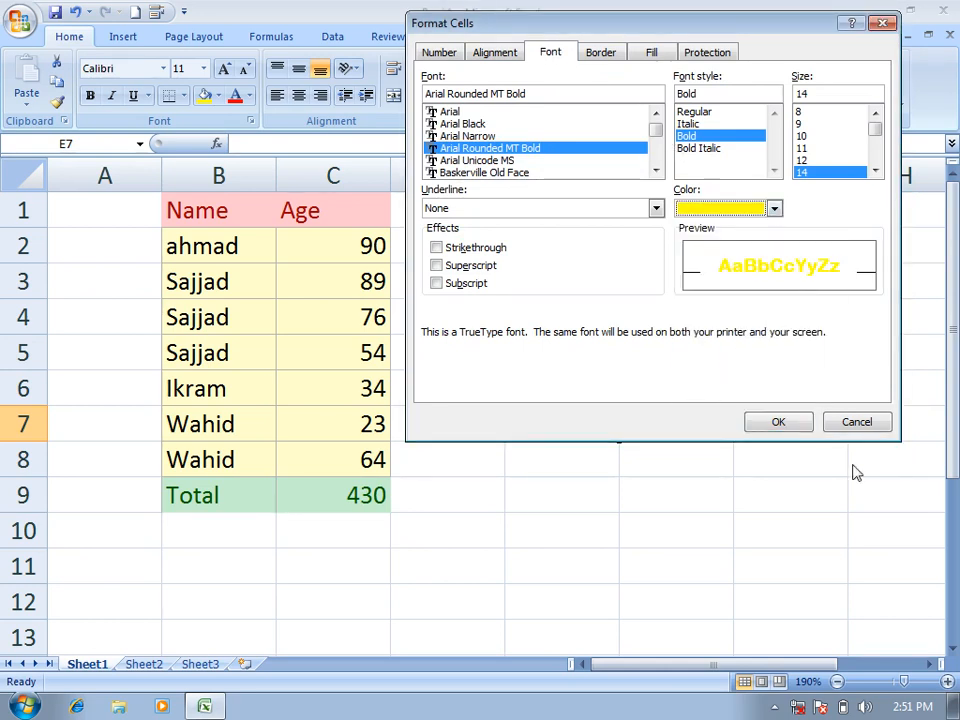
left_click(780, 421)
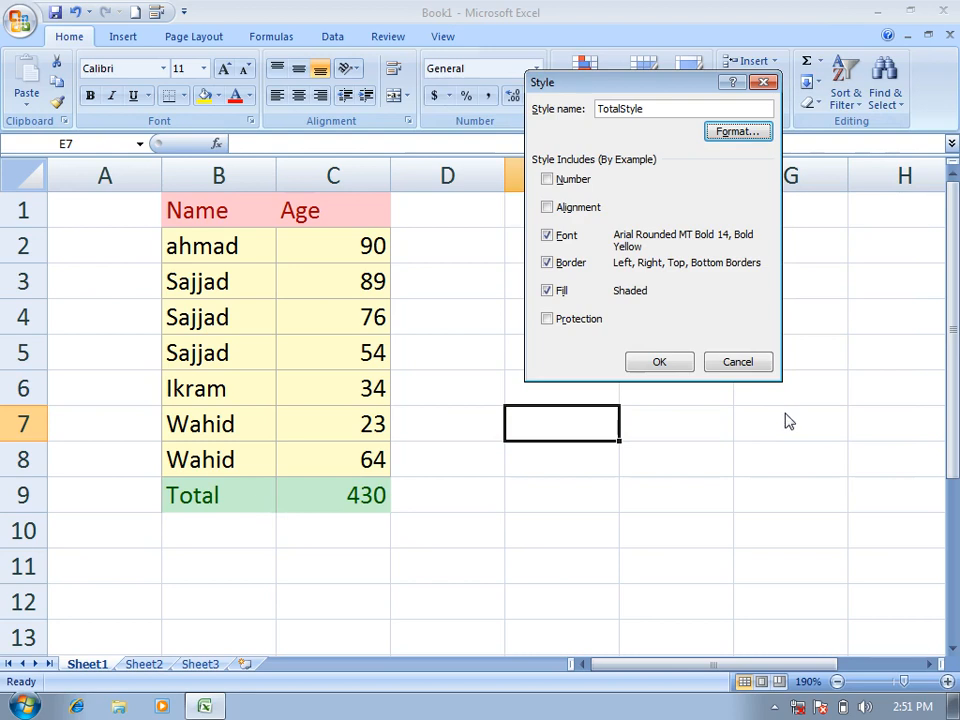
left_click(660, 363)
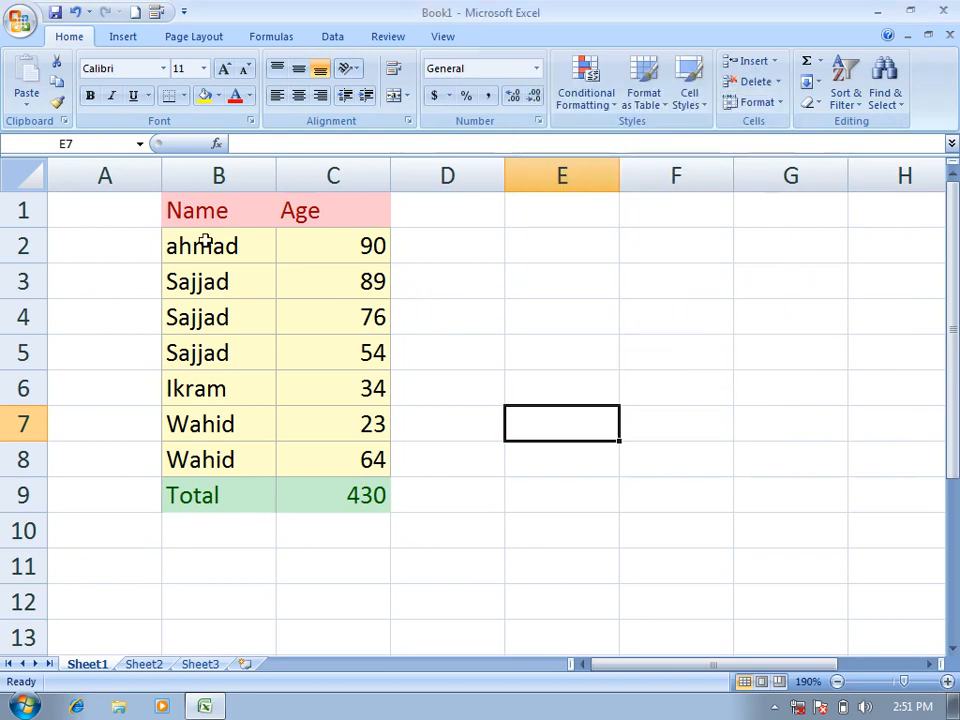
Step: Save the workbook as My Custom Styles in the Documents library
left_click(55, 12)
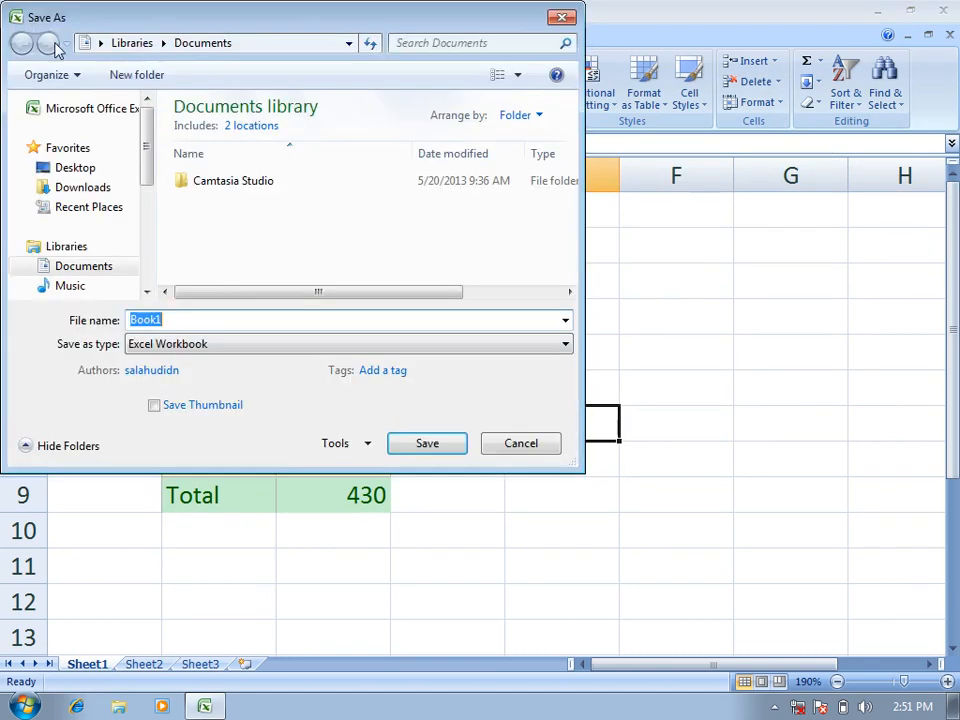
type("My Custom Styles")
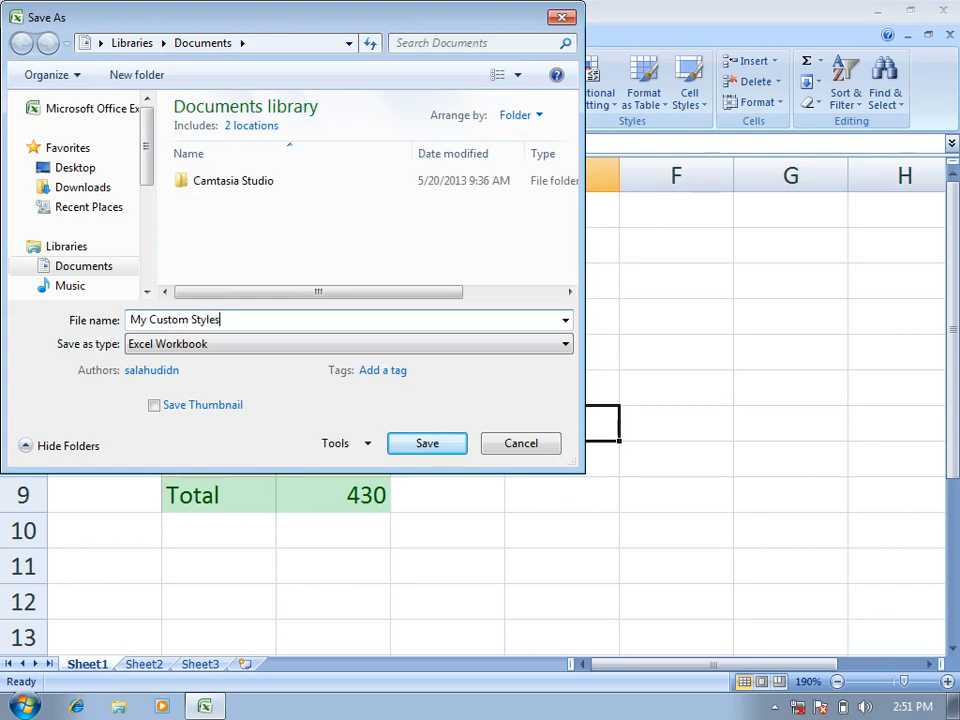
left_click(444, 449)
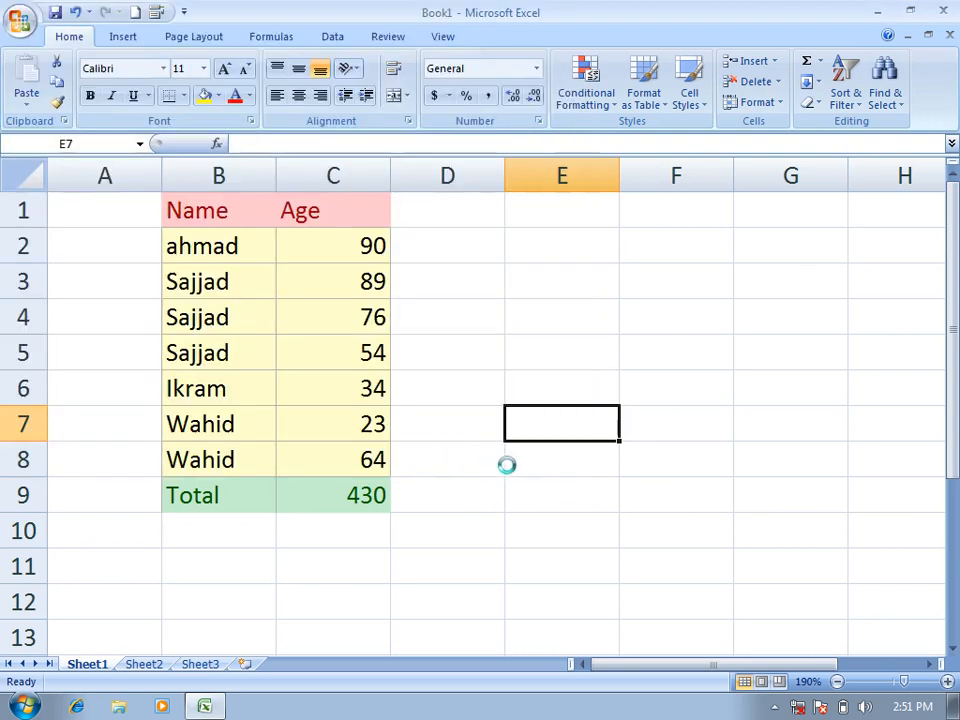
Step: Apply the custom HeadingStyle to the Name and Age header cells B1:C1
left_click_drag(227, 211, 368, 209)
left_click(689, 93)
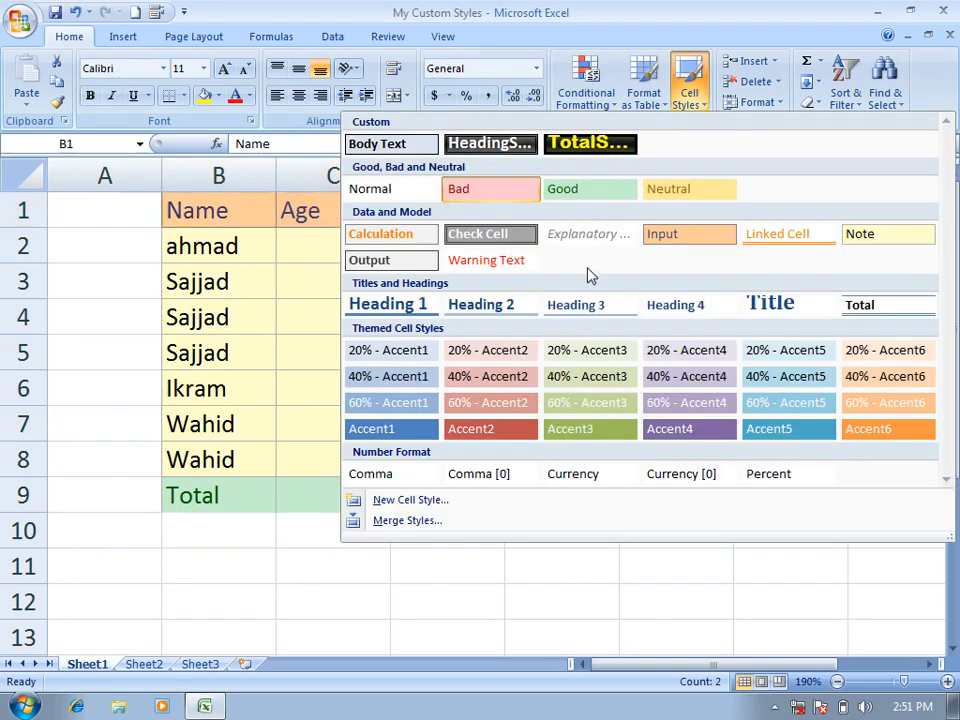
left_click(498, 147)
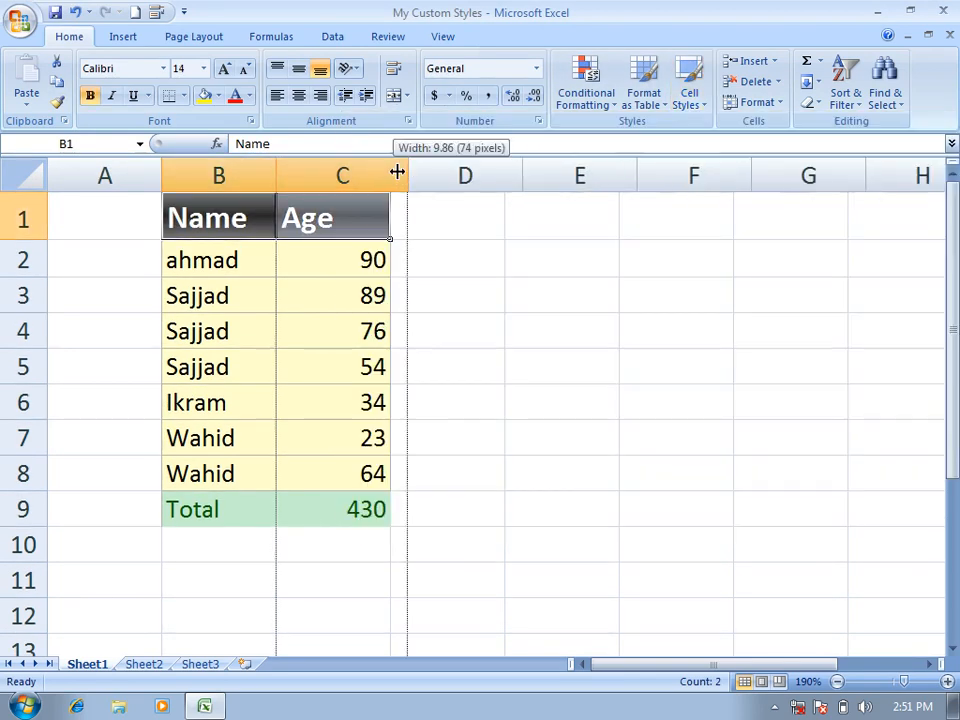
Step: Widen columns B and C of the Name and Age table, making column C slightly wider than column B
left_click_drag(392, 171, 513, 175)
left_click_drag(275, 175, 364, 176)
left_click(805, 376)
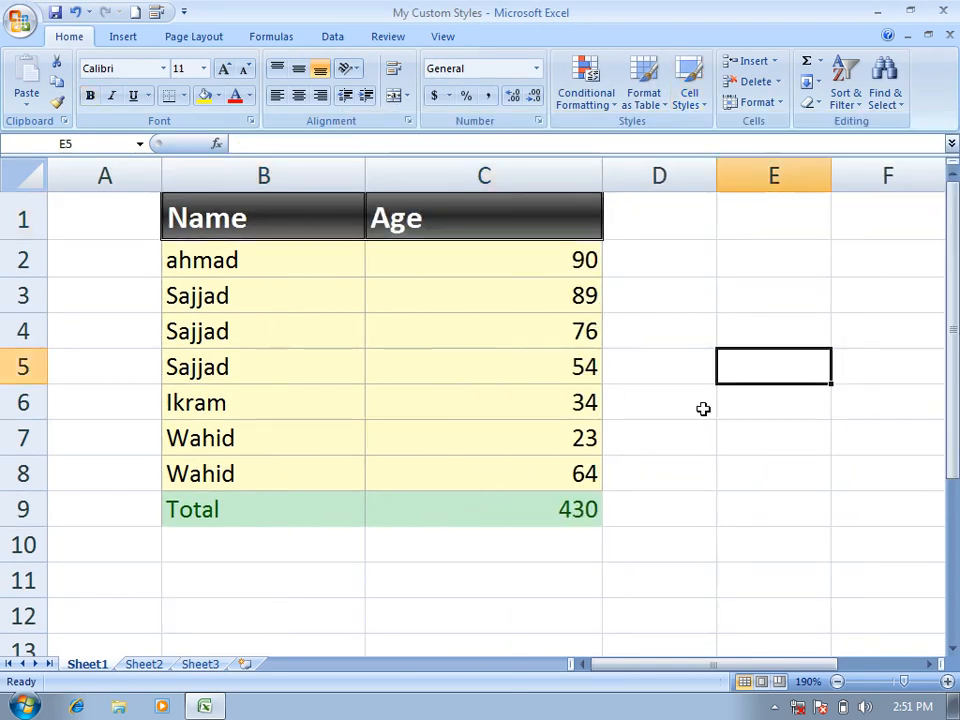
Step: Apply the custom Body Text style to the data cells B2:C8
left_click_drag(306, 273, 482, 467)
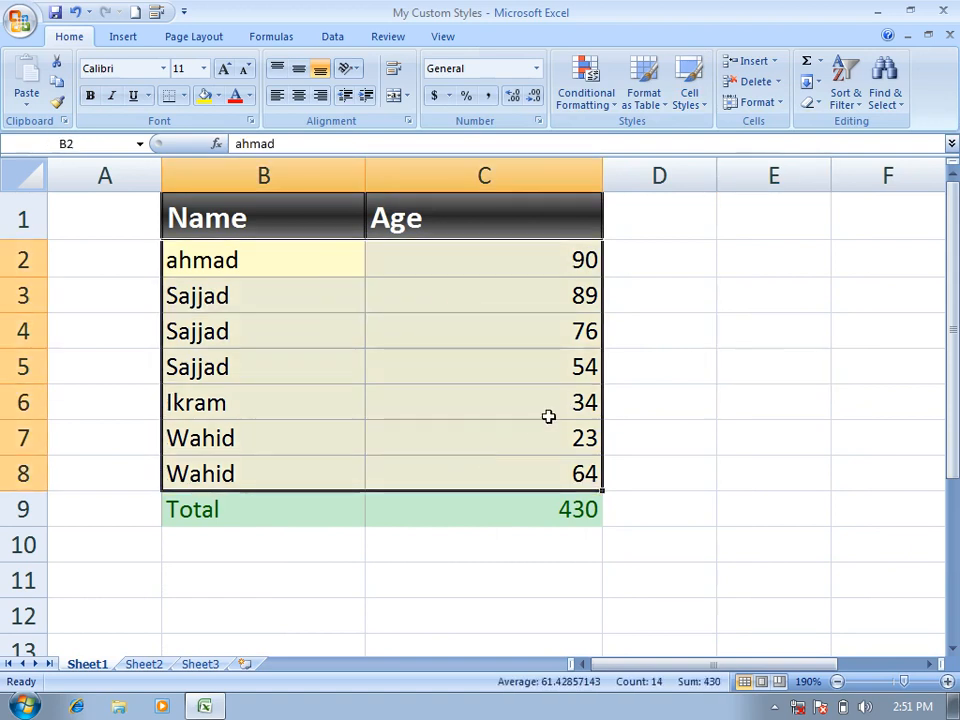
left_click(688, 88)
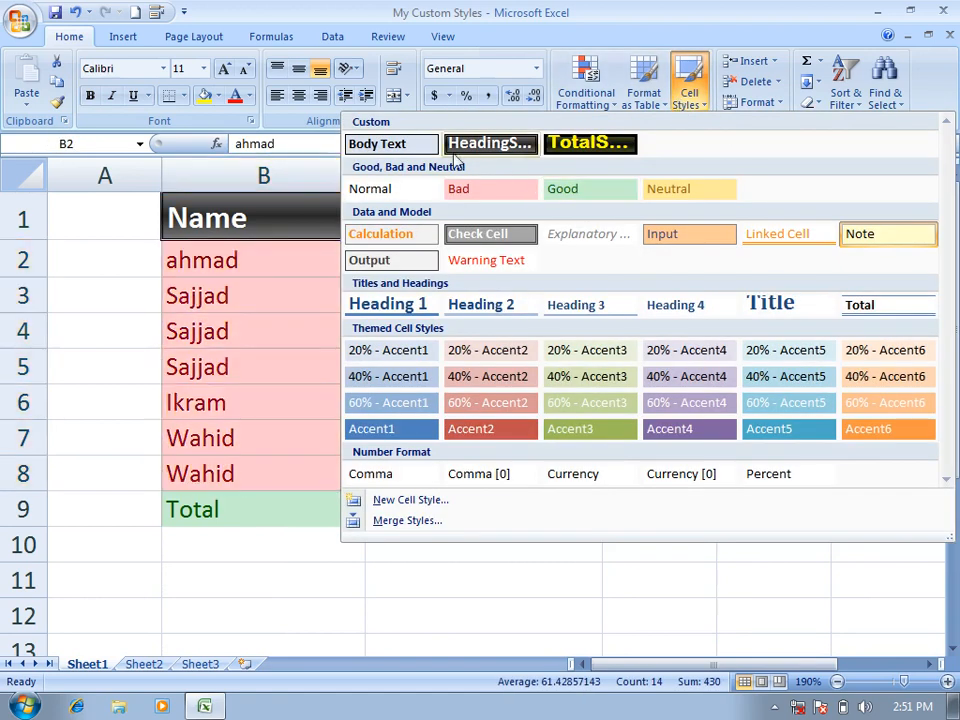
left_click(395, 145)
left_click(782, 410)
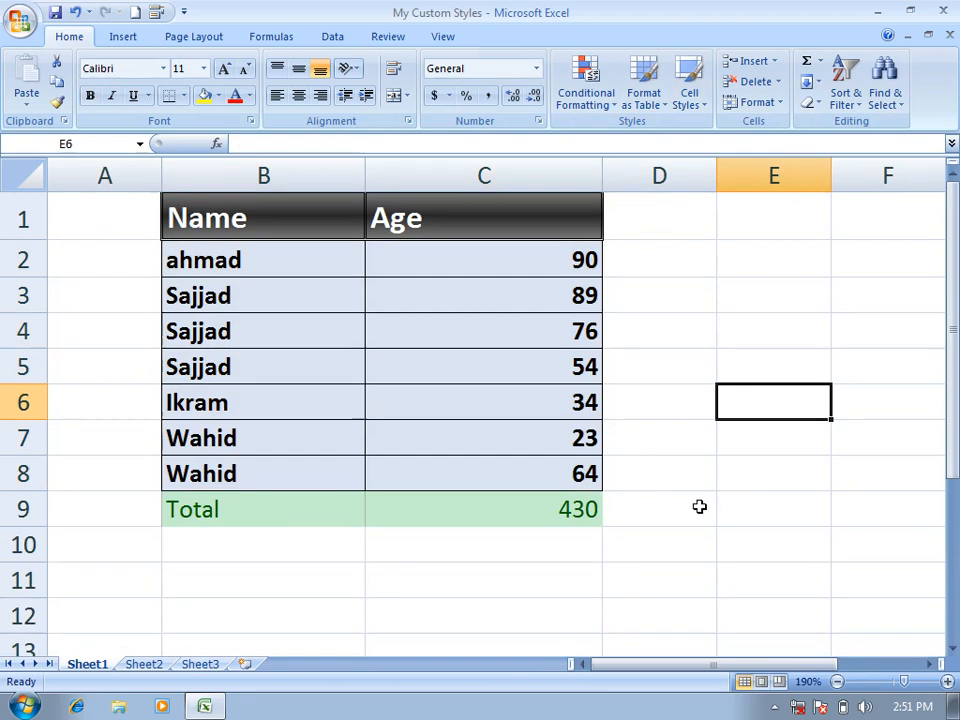
Step: Apply the custom TotalStyle to the Total row cells B9:C9
left_click_drag(277, 508, 491, 508)
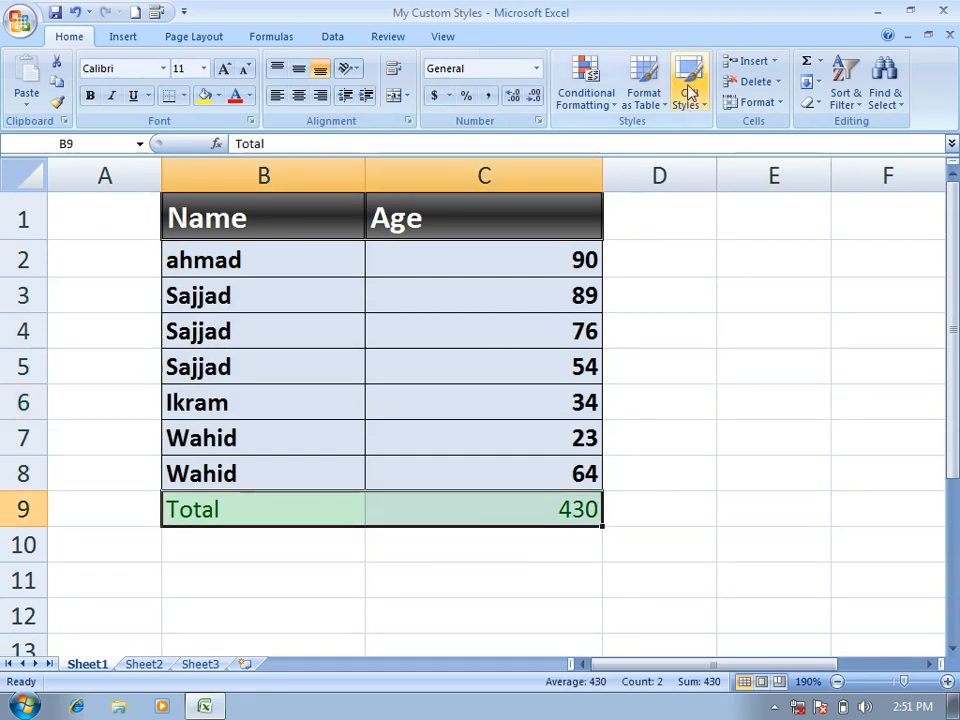
left_click(688, 88)
left_click(590, 145)
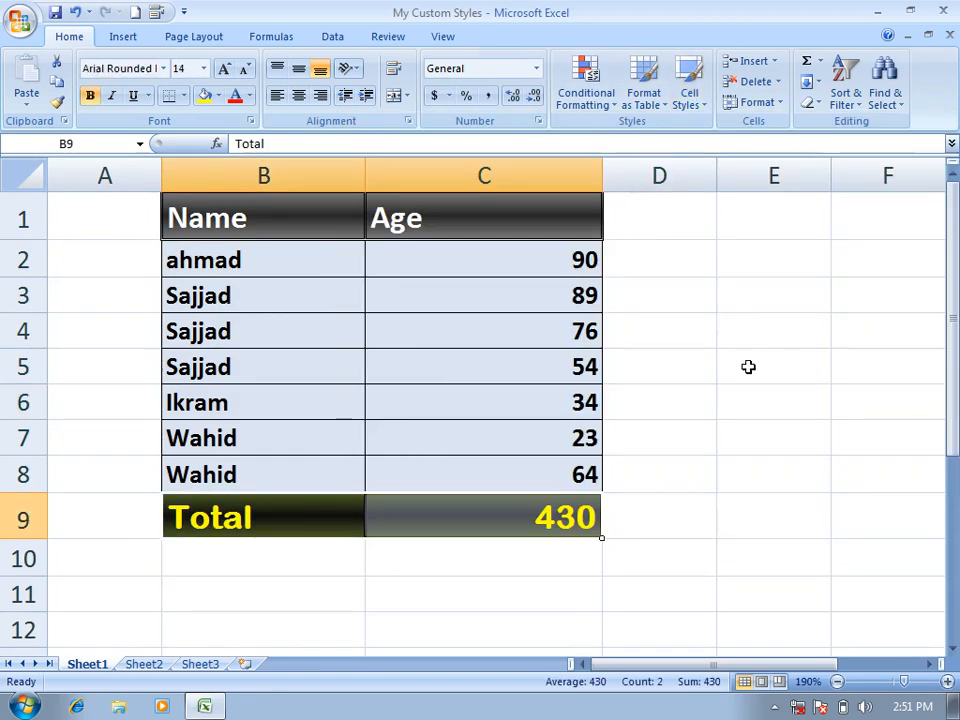
left_click(901, 592)
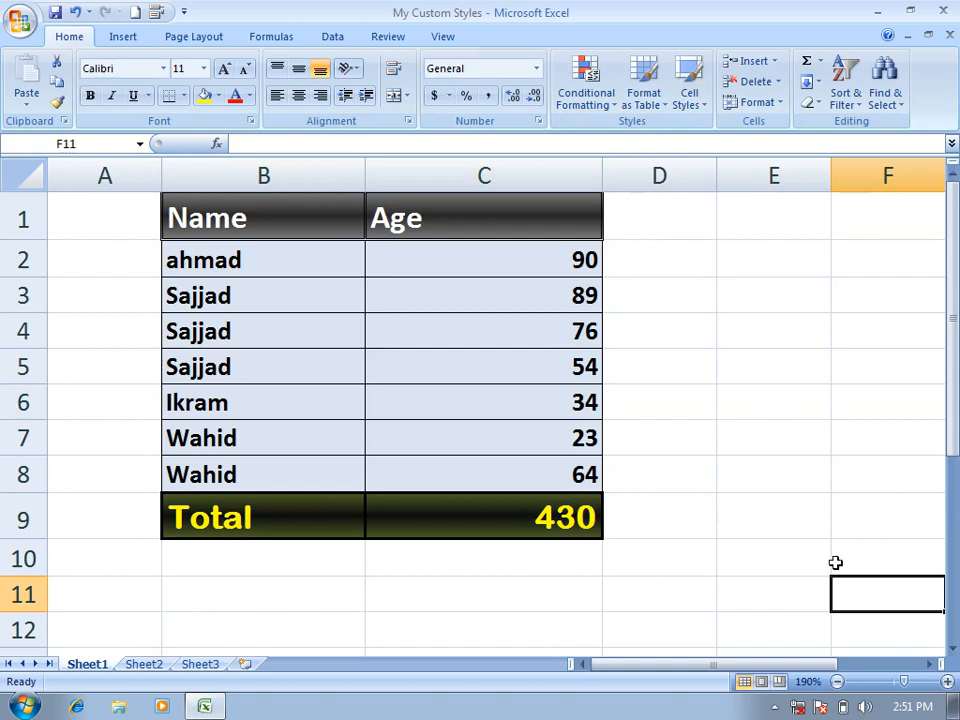
Step: Modify the custom HeadingStyle so its text alignment is Center both horizontally and vertically, and save the style
left_click_drag(300, 220, 426, 236)
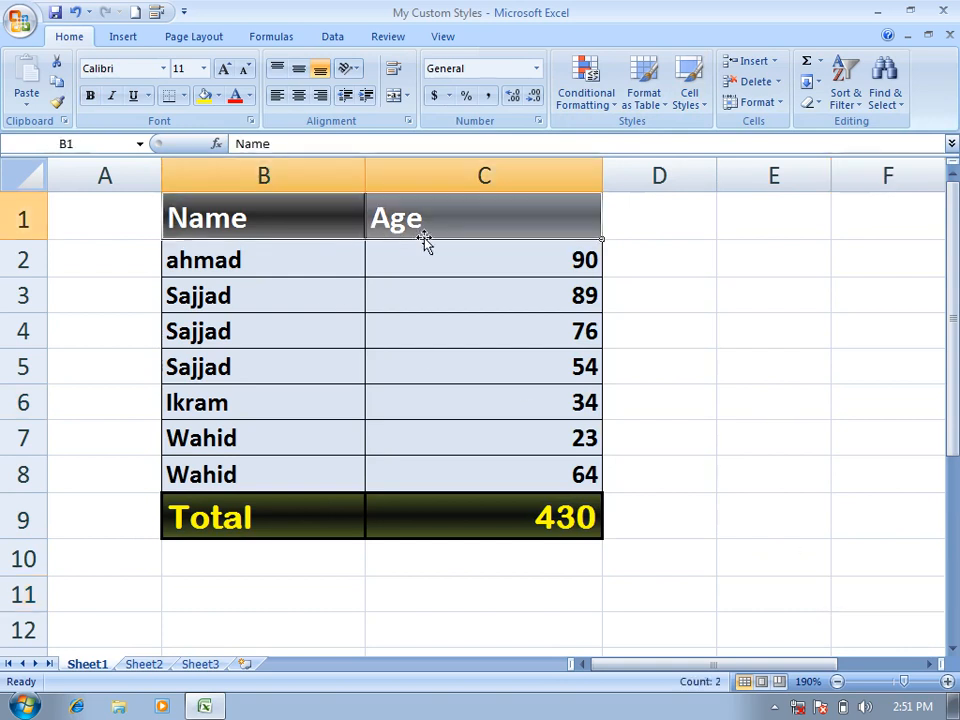
left_click(446, 325)
left_click_drag(259, 210, 420, 212)
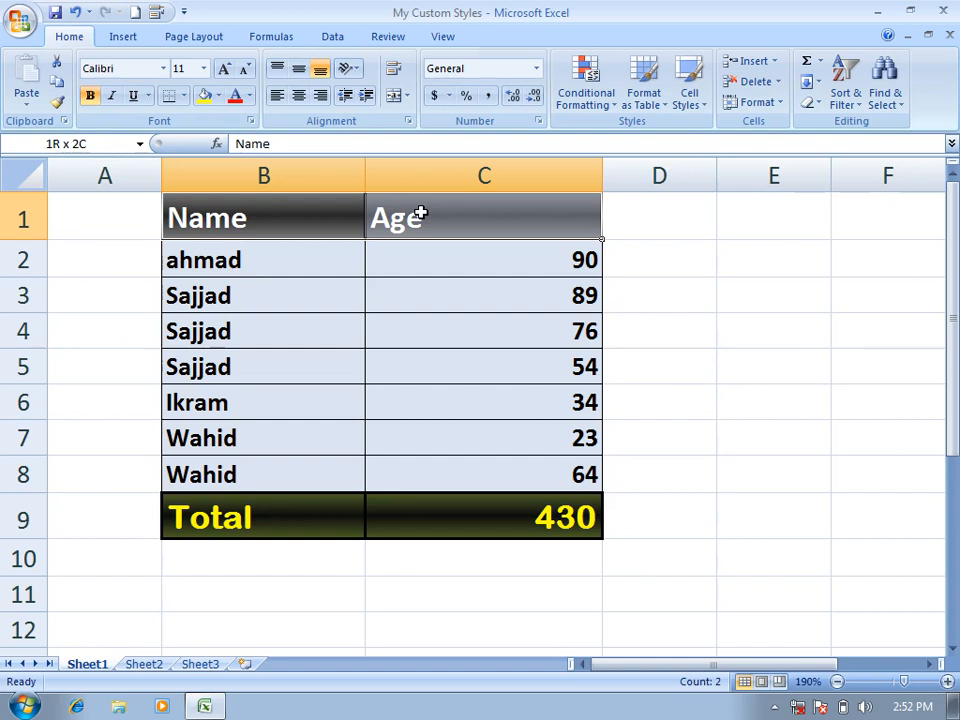
left_click(696, 104)
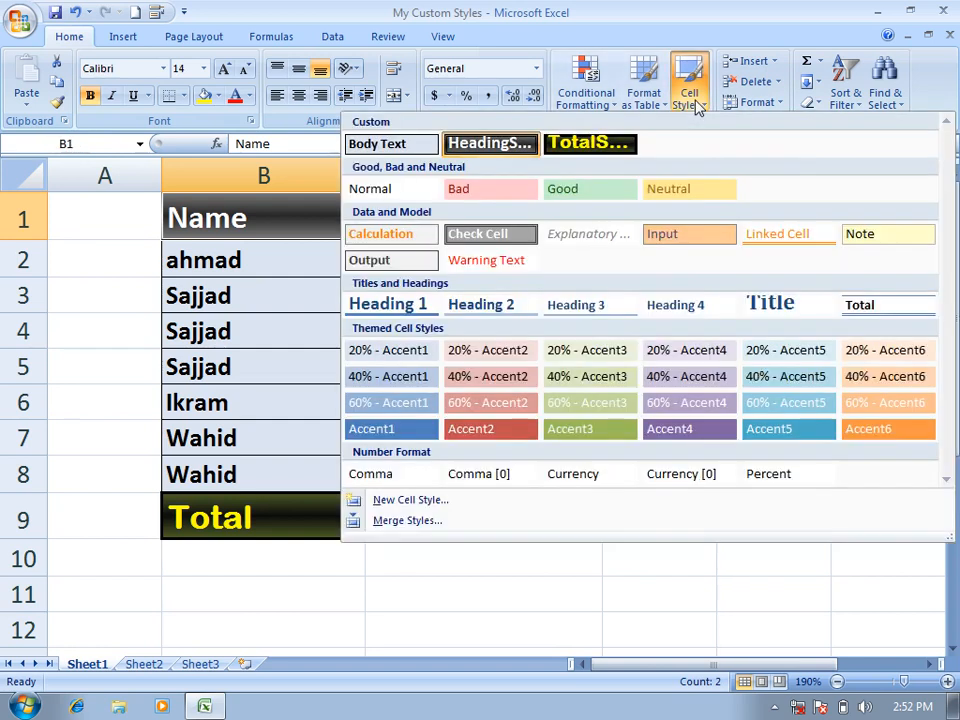
right_click(489, 147)
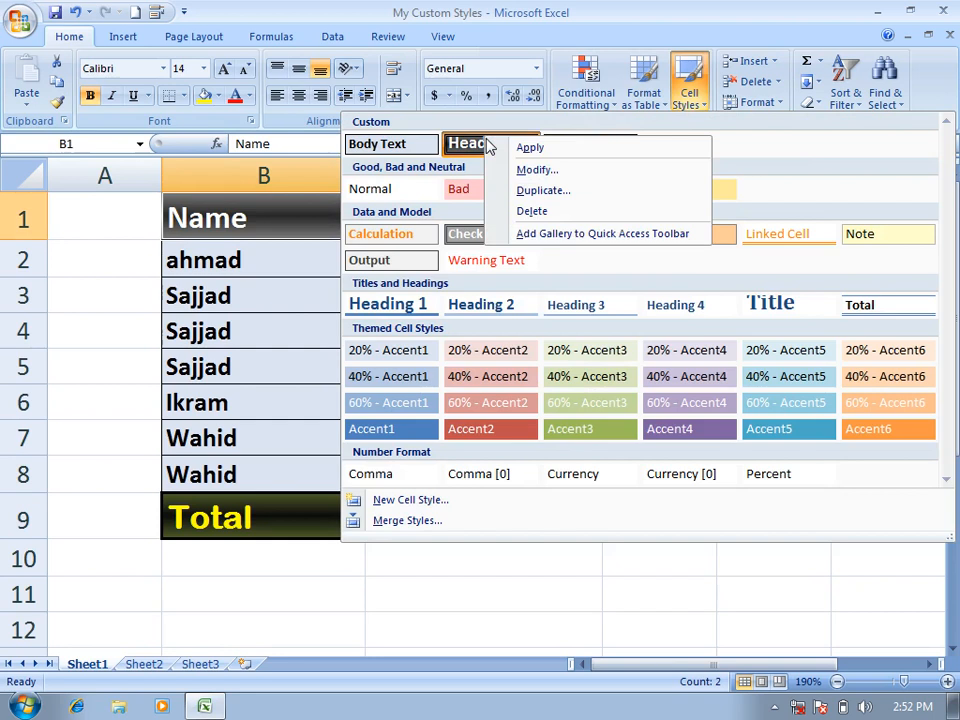
left_click(548, 170)
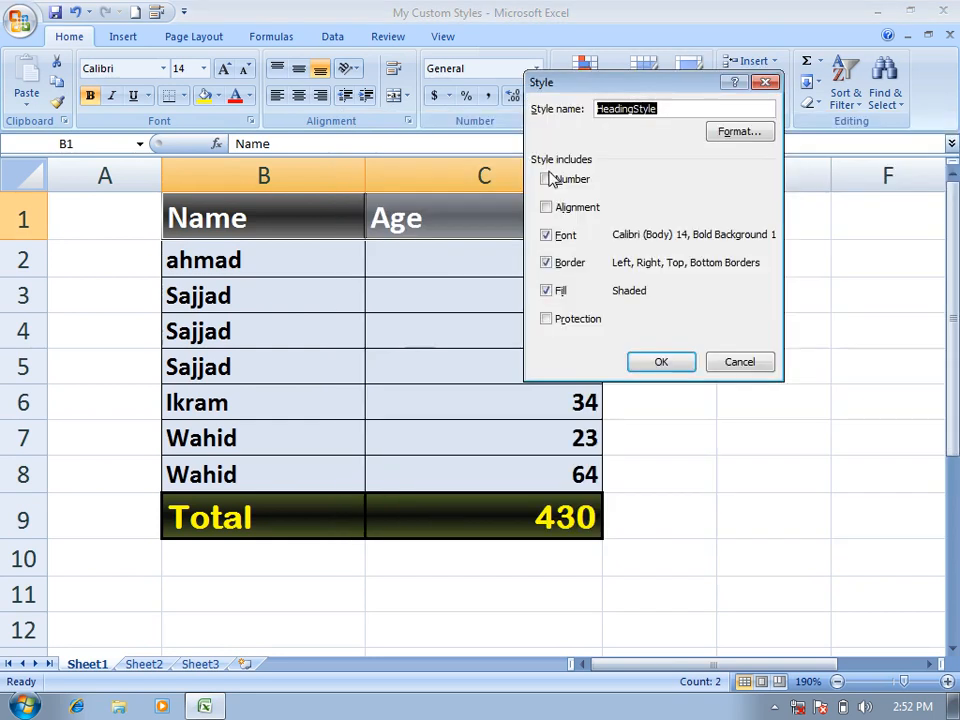
left_click(744, 135)
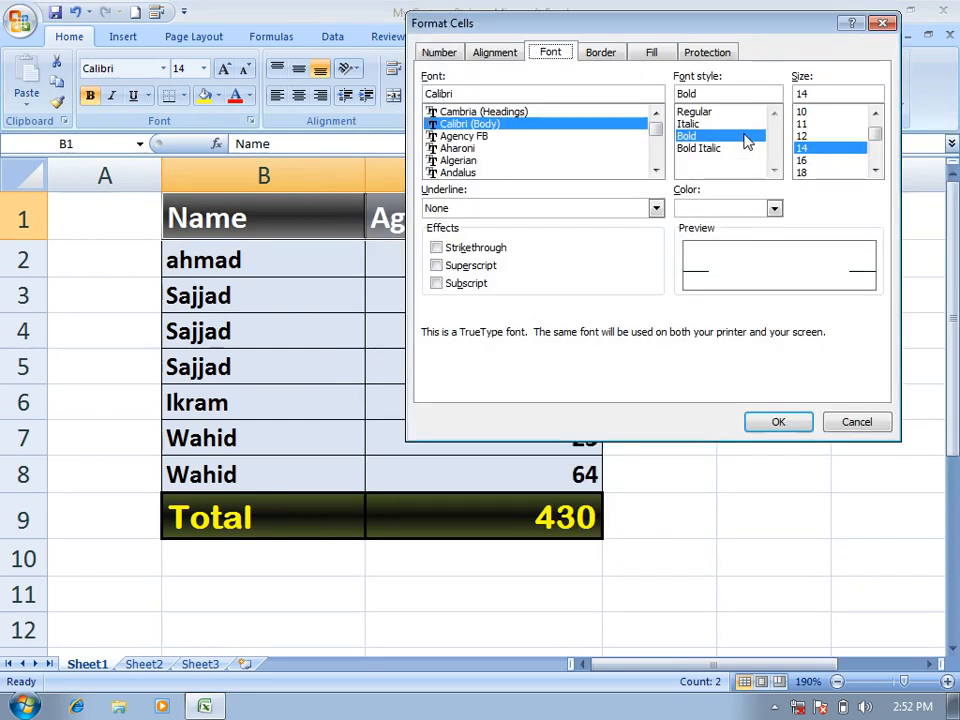
left_click(491, 54)
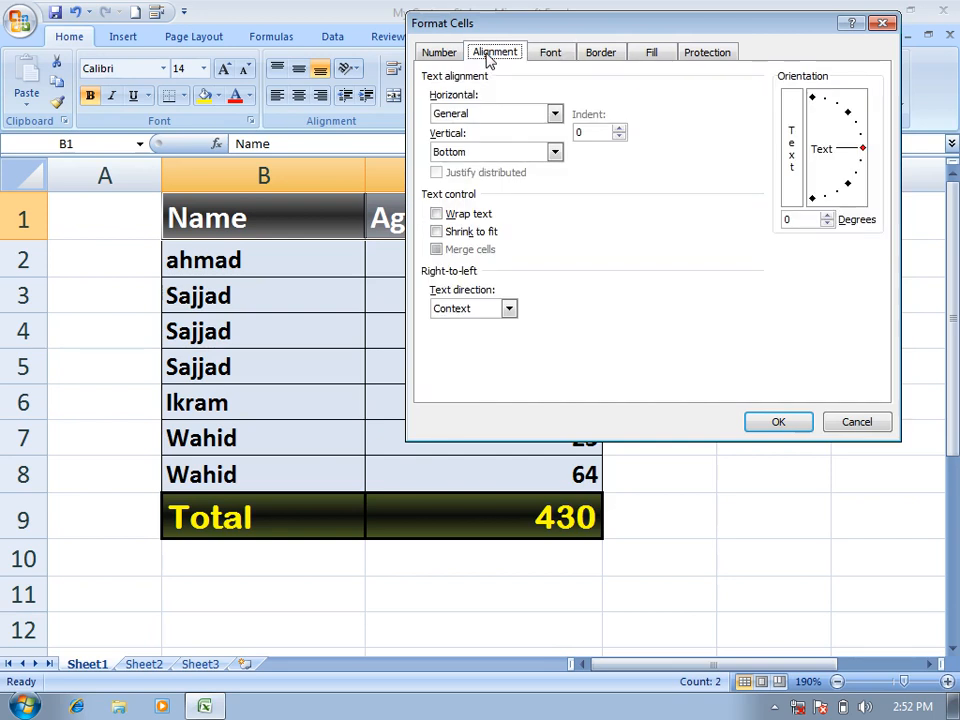
left_click(462, 116)
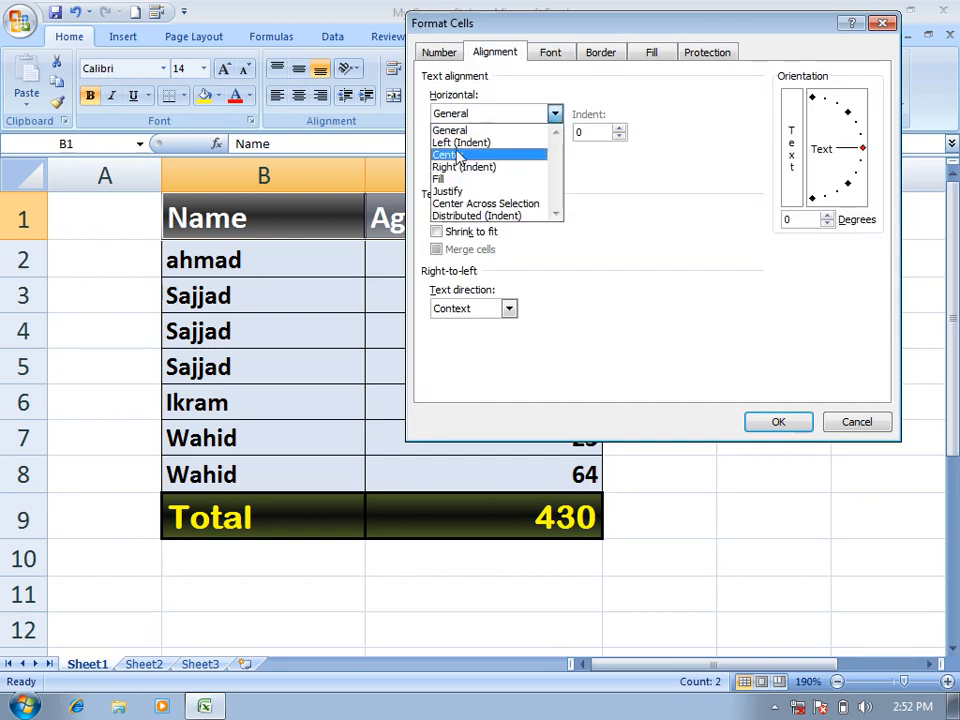
left_click(457, 154)
left_click(456, 152)
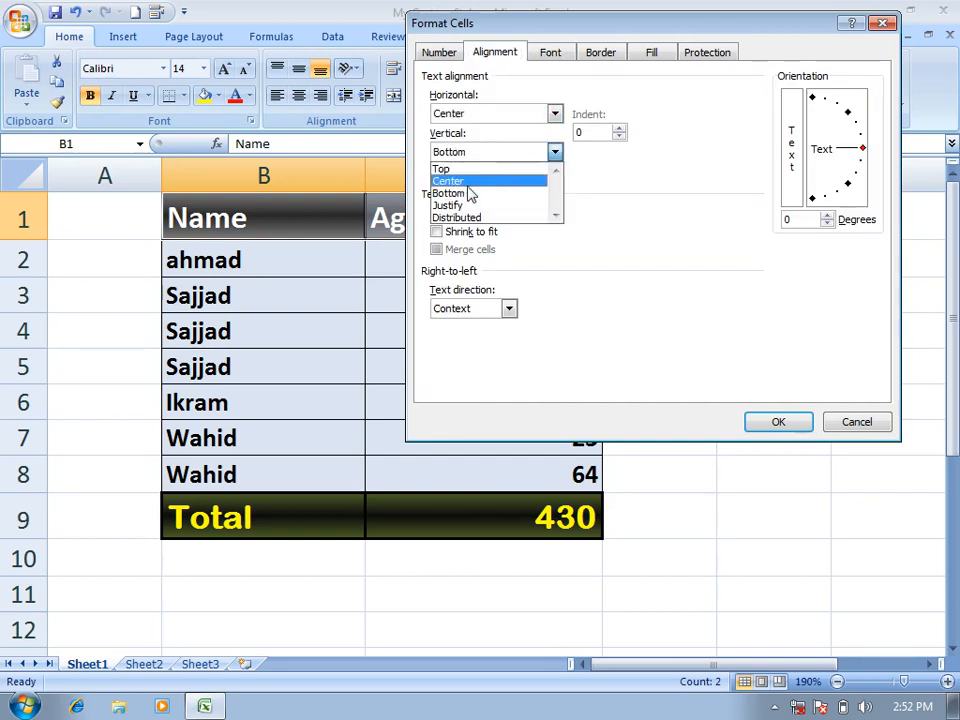
left_click(464, 181)
left_click(776, 422)
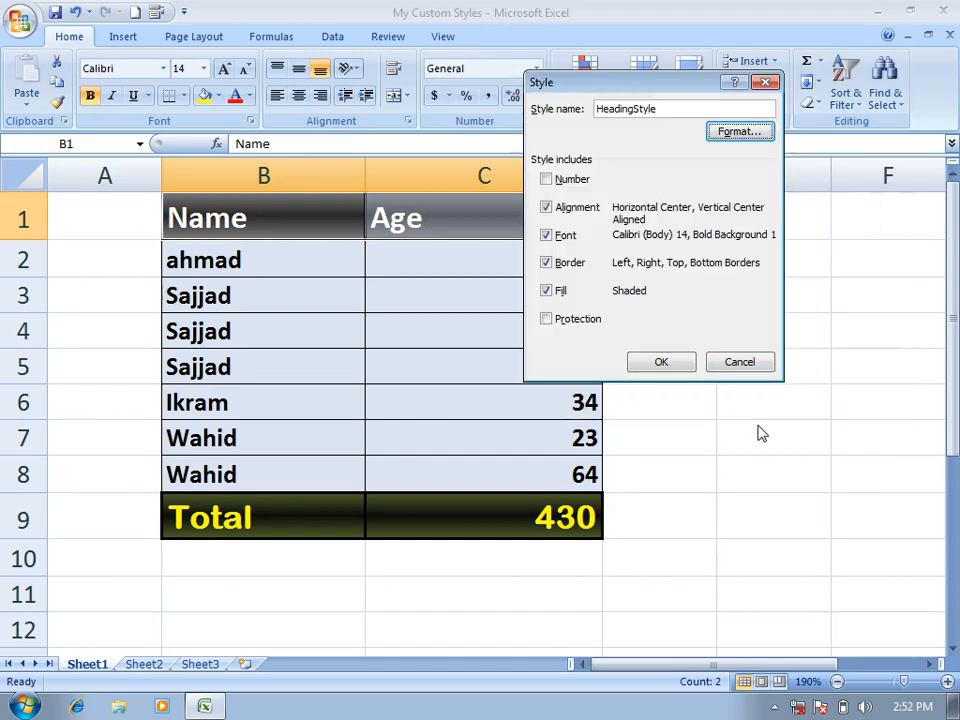
left_click(658, 362)
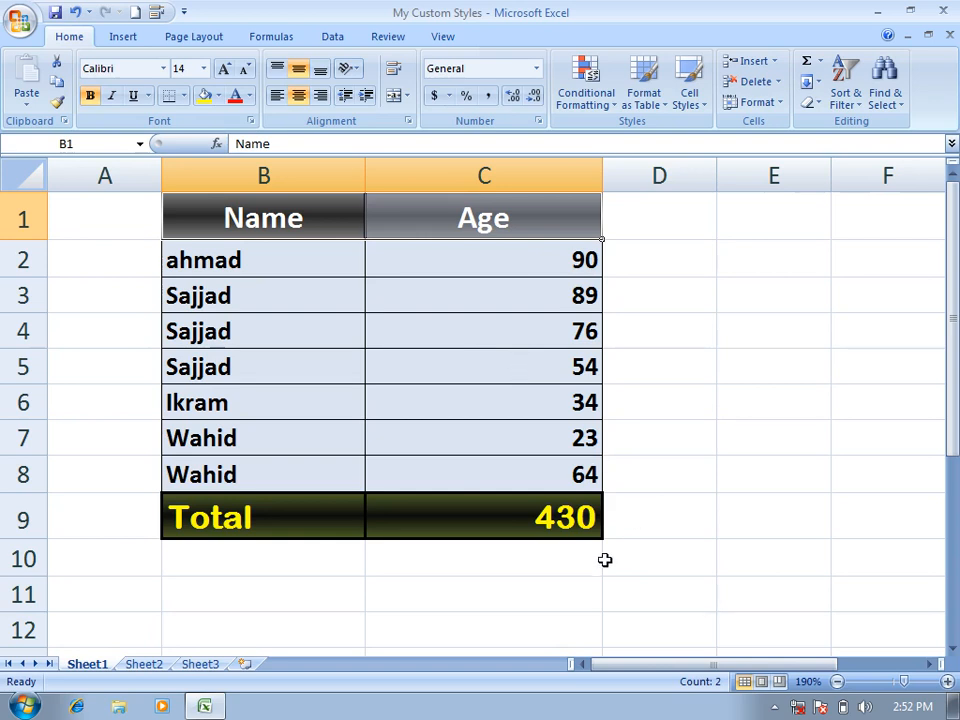
Step: Copy the table B1:C9 and paste only its formulas at A1 of a new blank workbook
left_click_drag(257, 222, 491, 510)
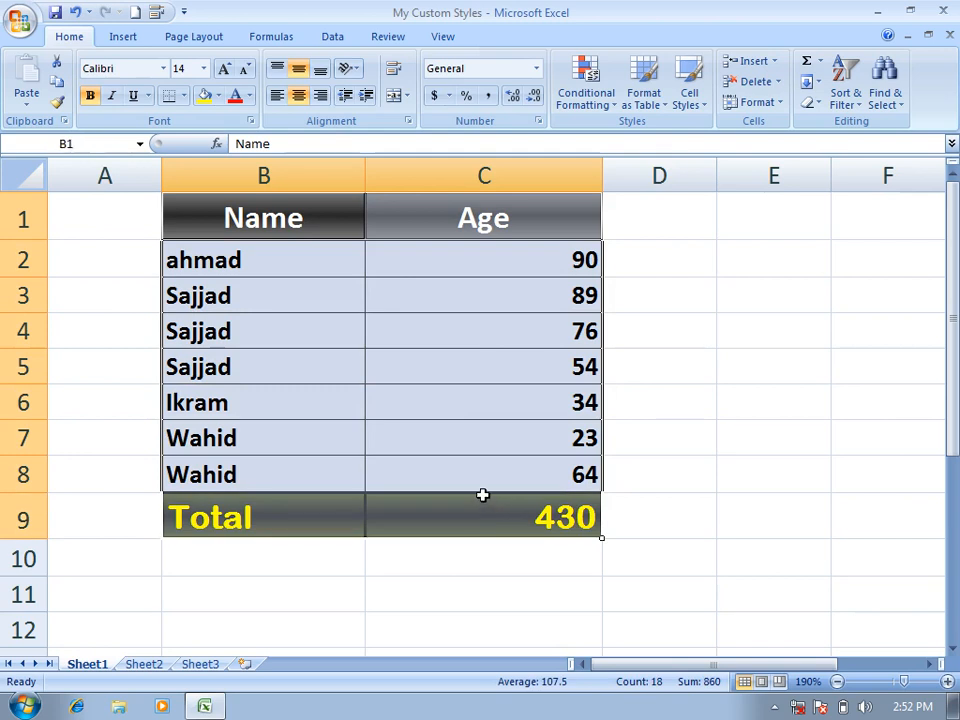
key("ctrl+c")
left_click(135, 12)
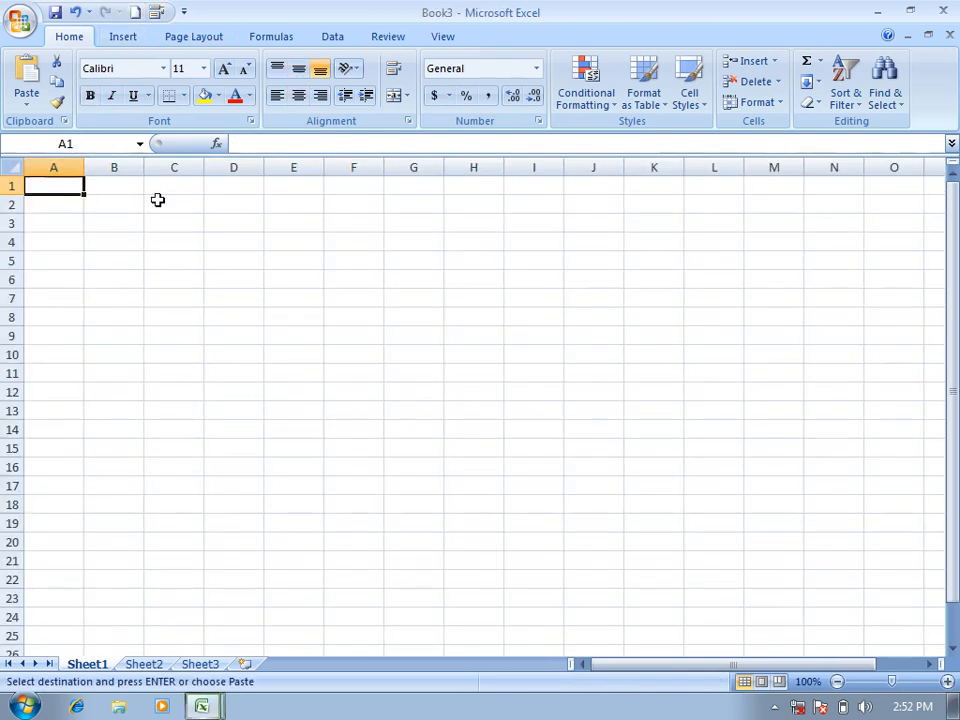
left_click(26, 100)
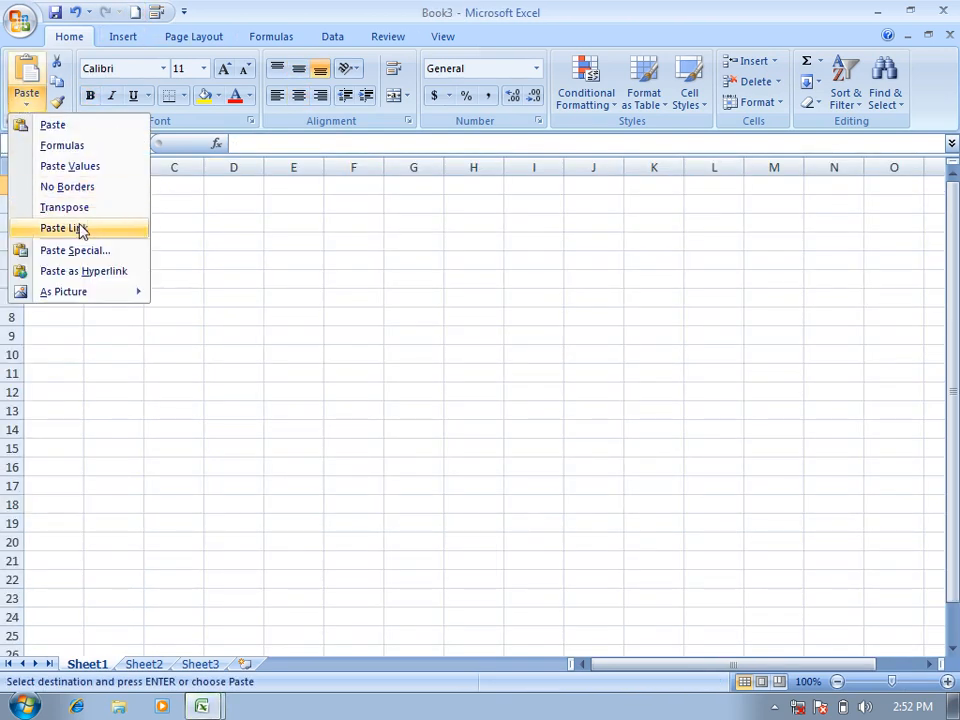
left_click(90, 146)
scroll(321, 343, "up", 6)
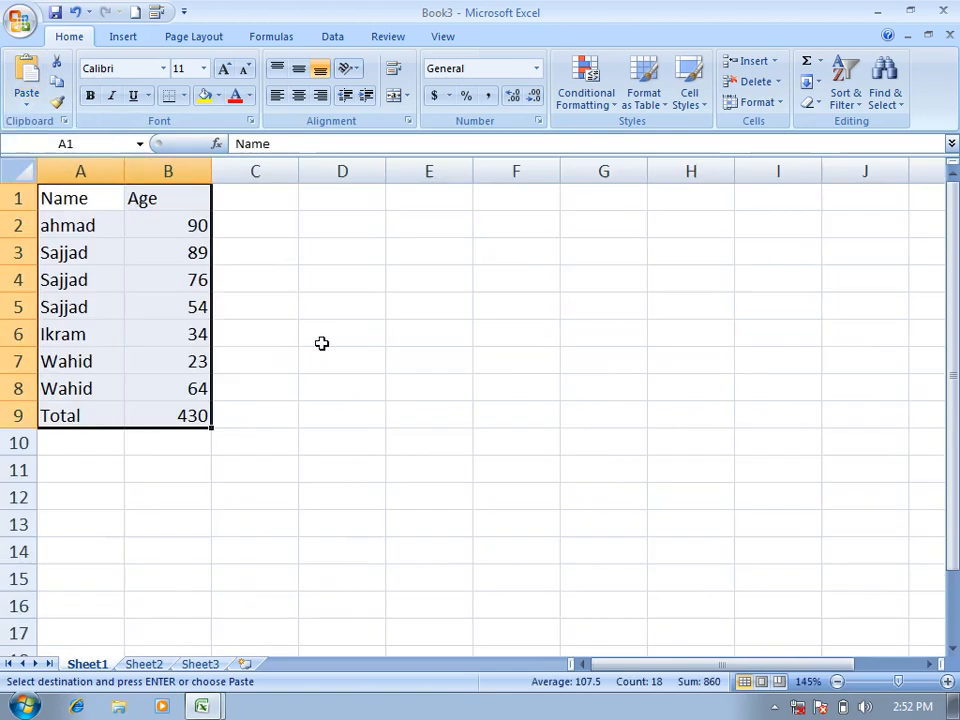
Step: Move the pasted data from A1:B9 to start at cell C1, and widen columns C and D
key("ctrl+x")
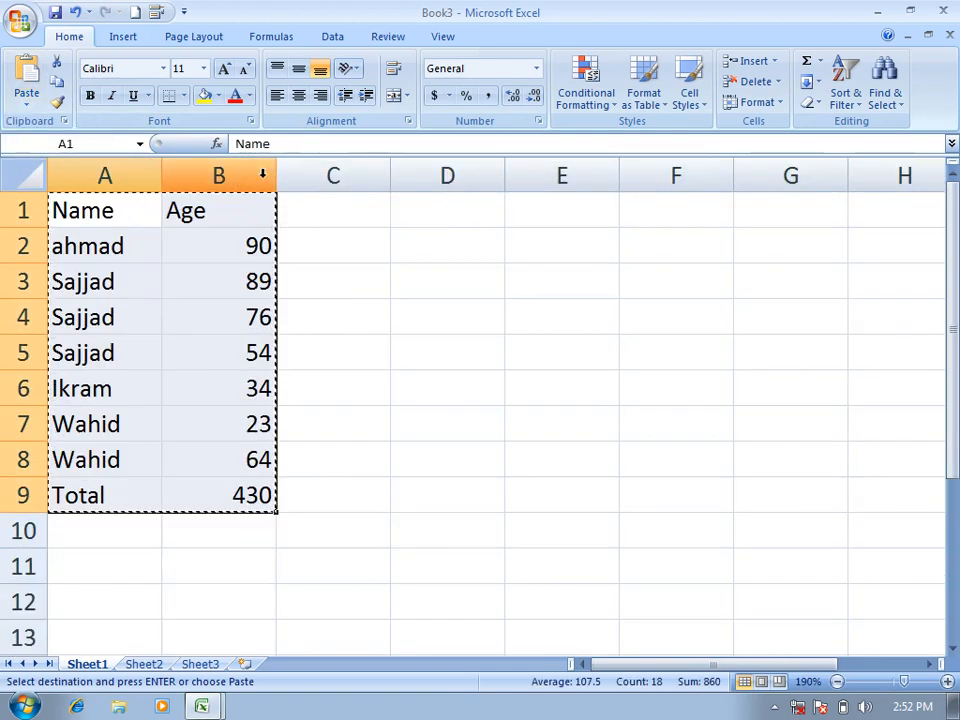
left_click(356, 206)
key("ctrl+v")
left_click(543, 274)
left_click_drag(391, 176, 486, 180)
left_click_drag(600, 176, 674, 184)
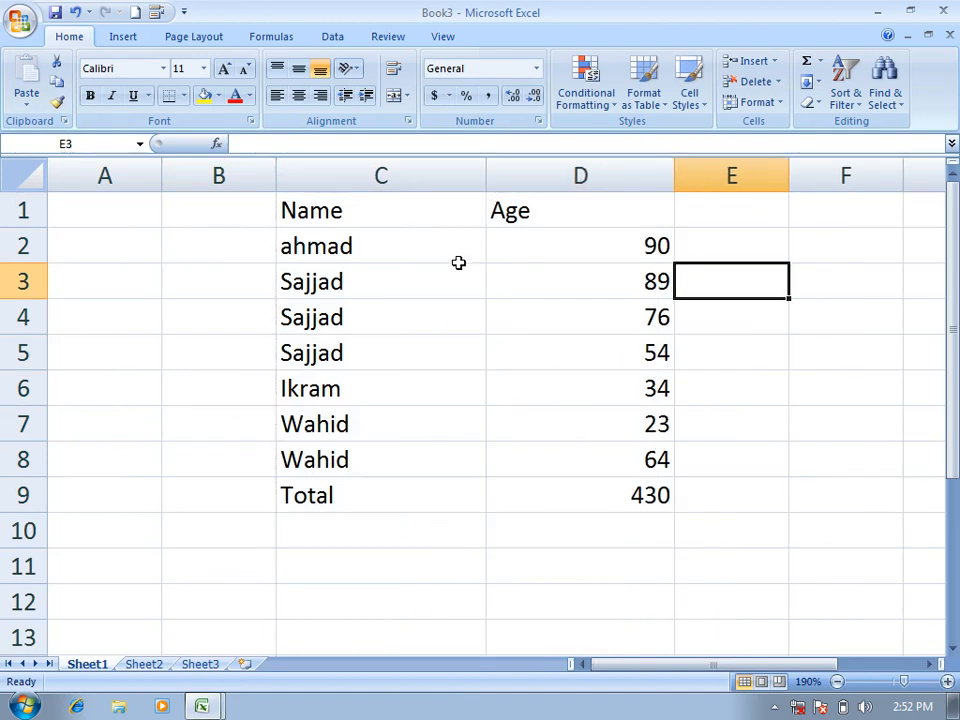
Step: Merge the cell styles from My Custom Styles.xlsx into the new workbook and check the custom styles in the gallery
left_click(692, 100)
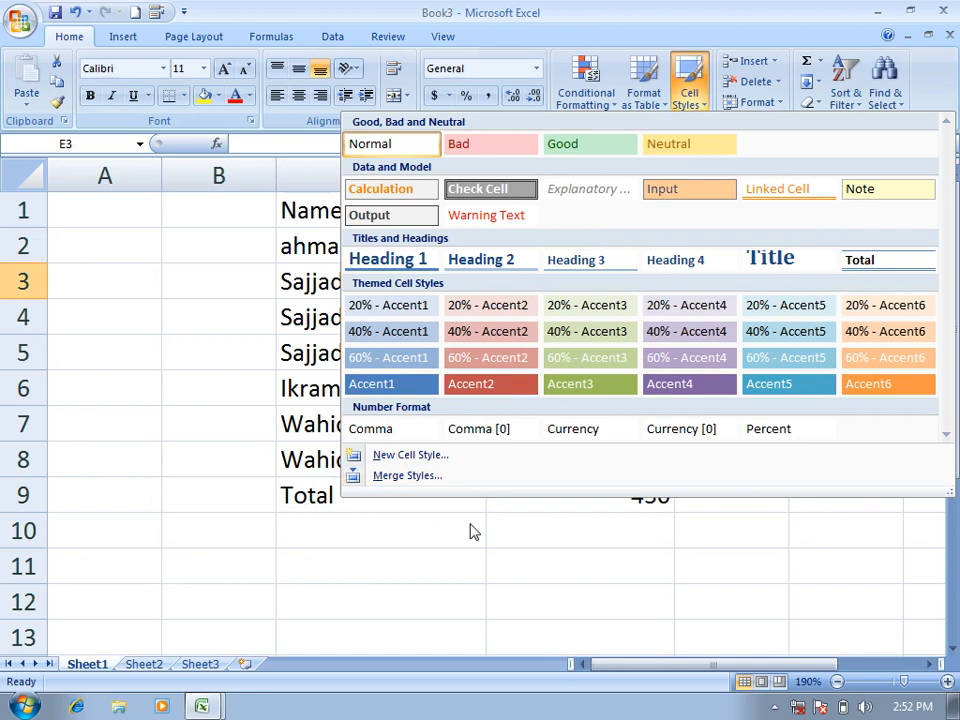
left_click(407, 482)
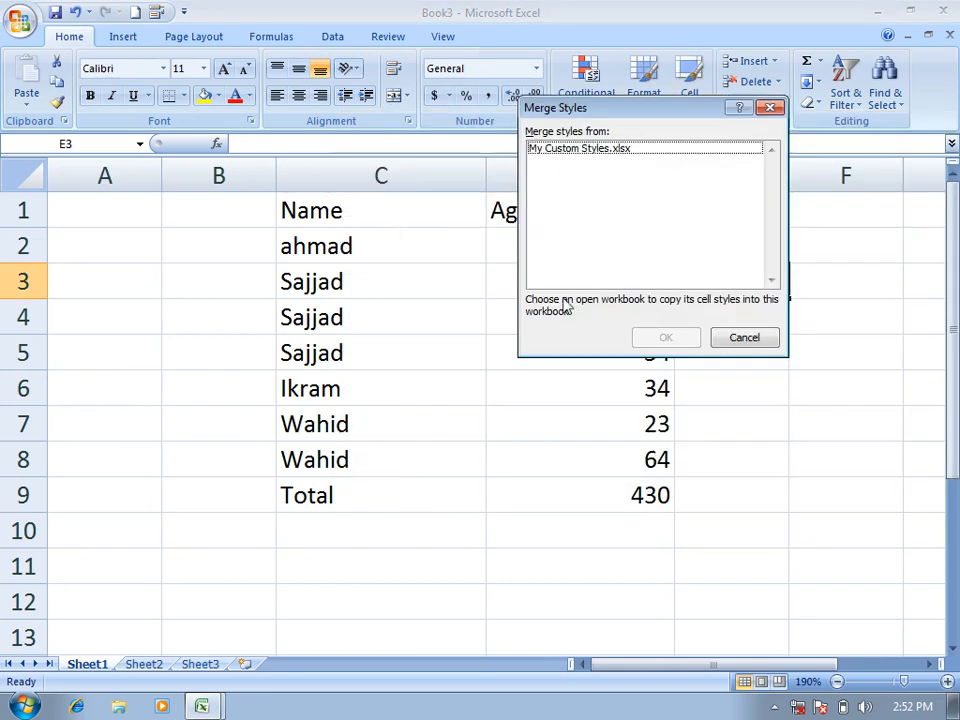
left_click(588, 150)
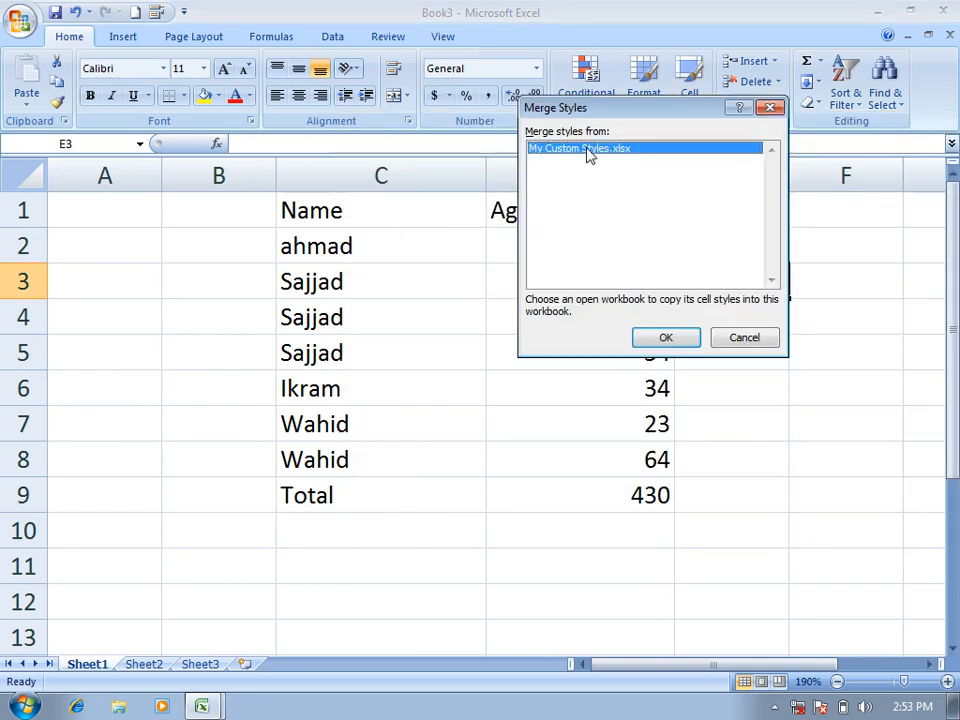
left_click(663, 340)
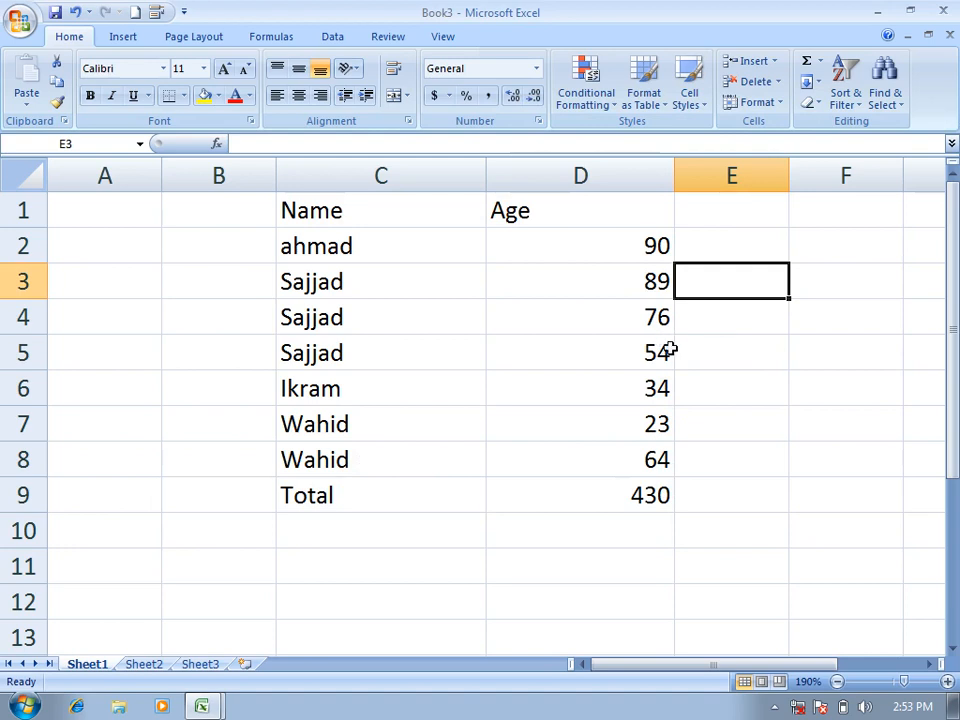
left_click(692, 105)
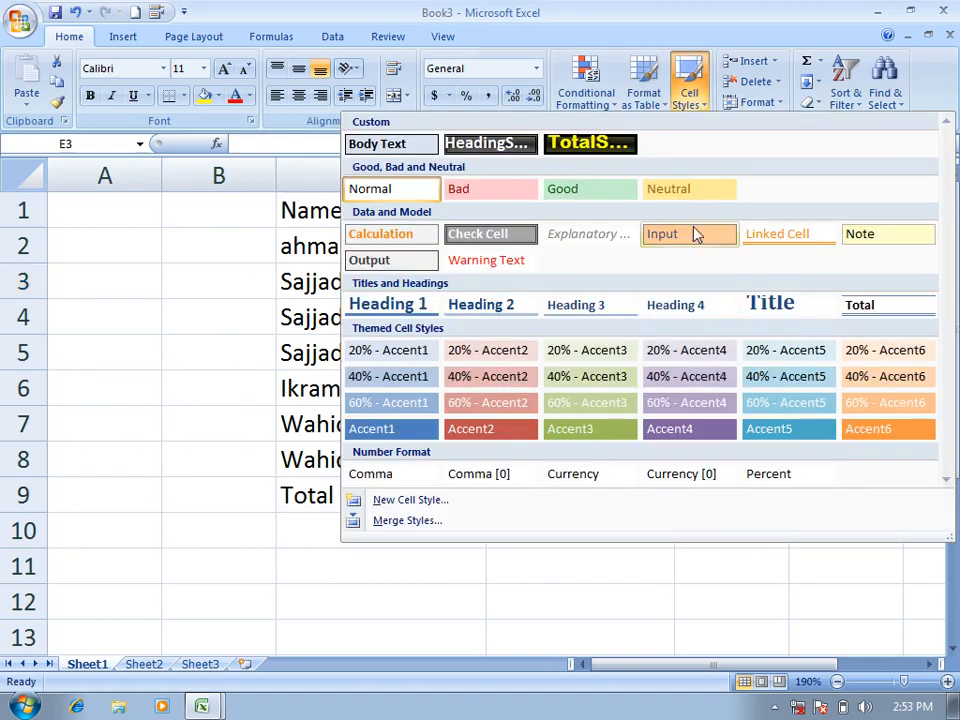
left_click(206, 317)
Step: Apply the merged HeadingStyle to the Name and Age header cells C1:D1
left_click_drag(372, 212, 572, 204)
left_click(700, 96)
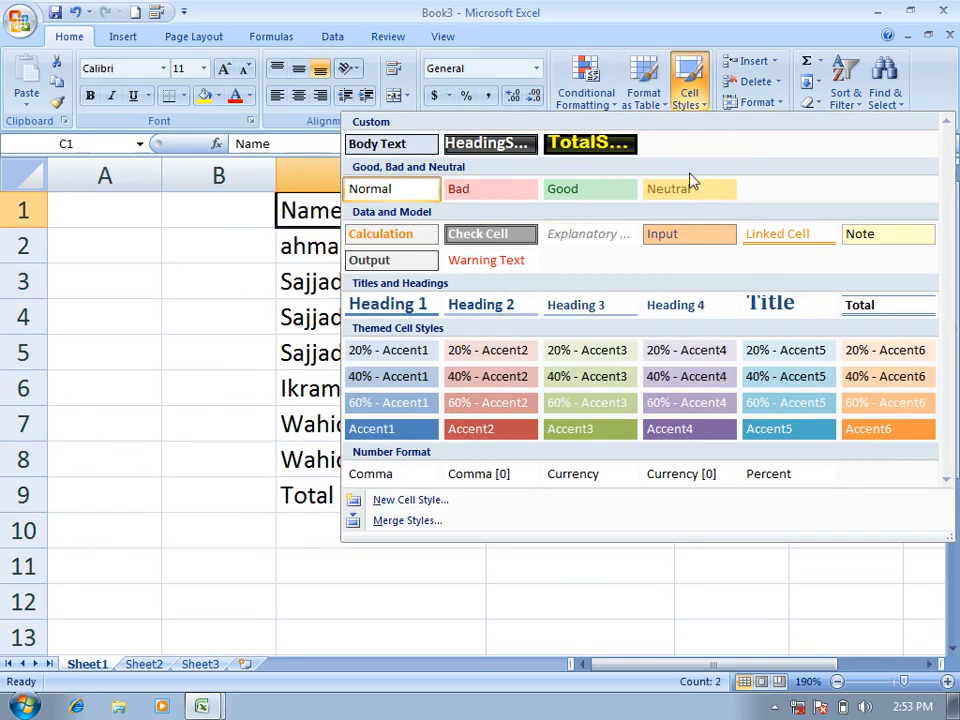
left_click(506, 154)
Step: Apply the merged Body Text style to the data cells C2:D8
left_click_drag(377, 259, 574, 471)
left_click(686, 100)
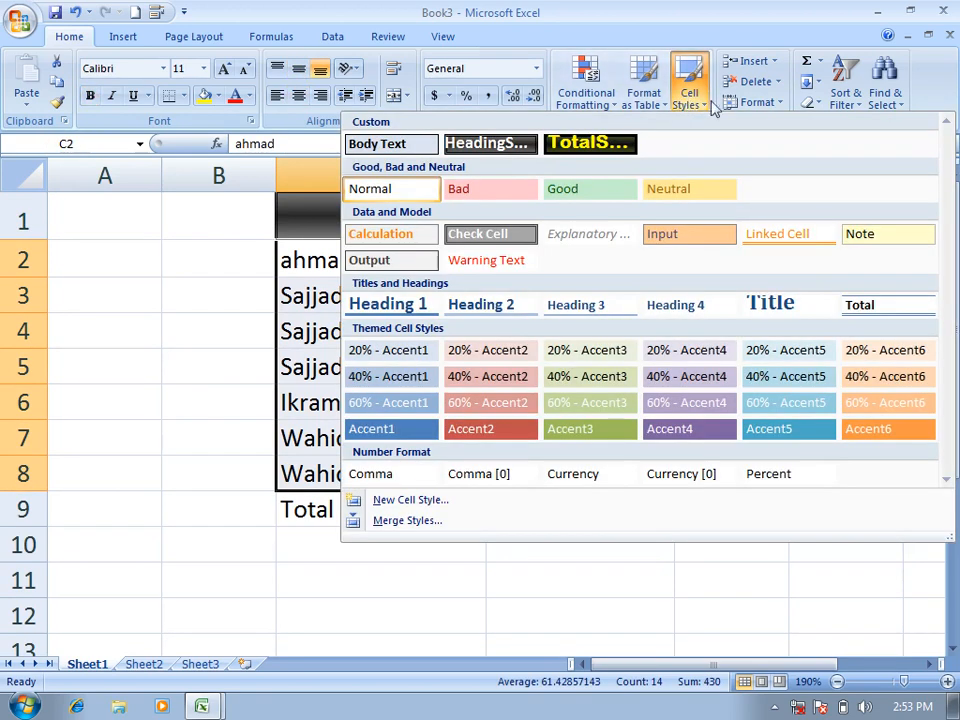
left_click(386, 145)
Step: Apply the merged TotalStyle to the Total row cells C9:D9
left_click_drag(430, 508, 606, 510)
left_click(694, 104)
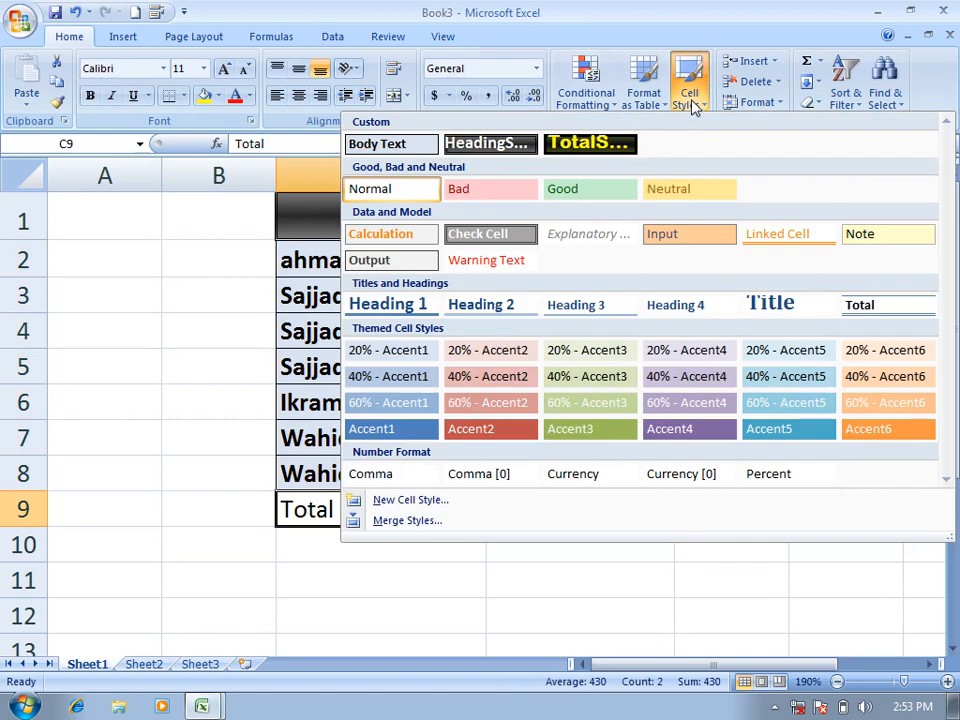
left_click(595, 143)
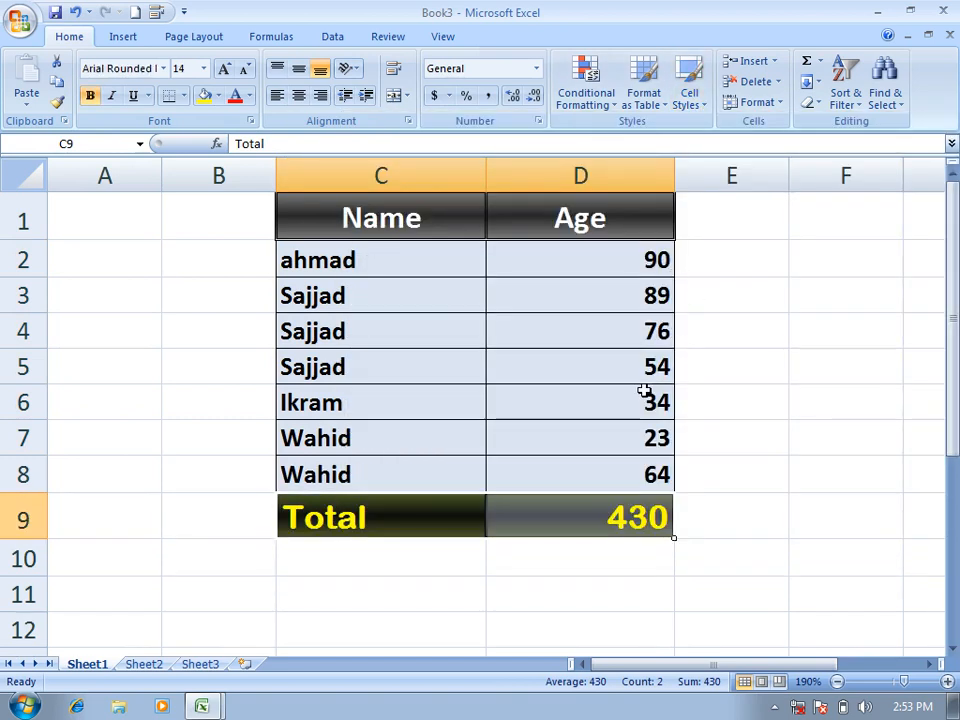
left_click(643, 97)
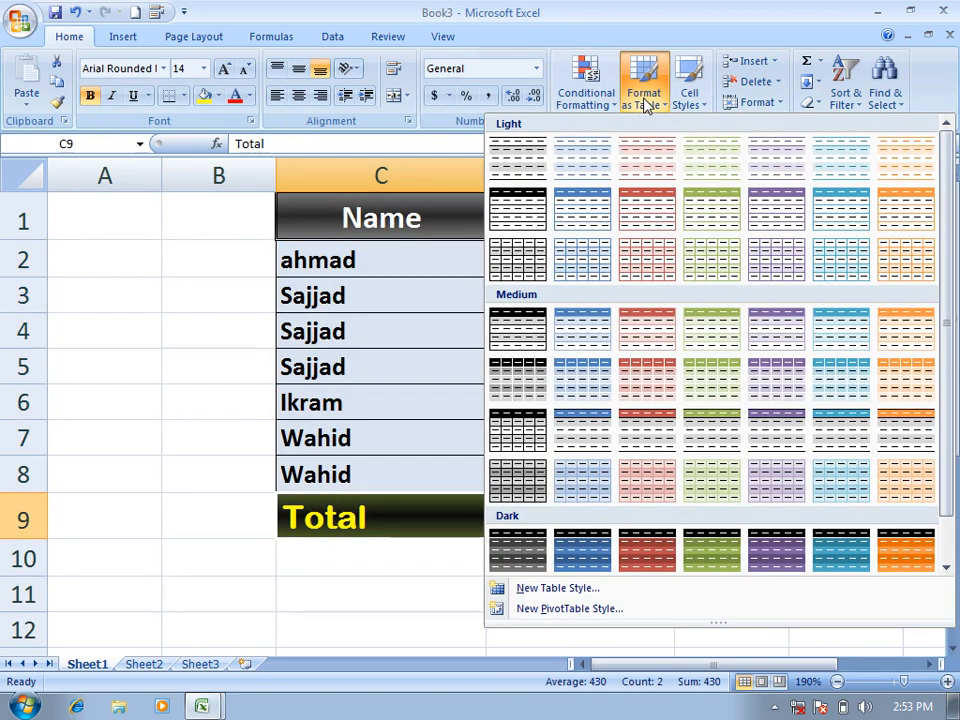
left_click(402, 272)
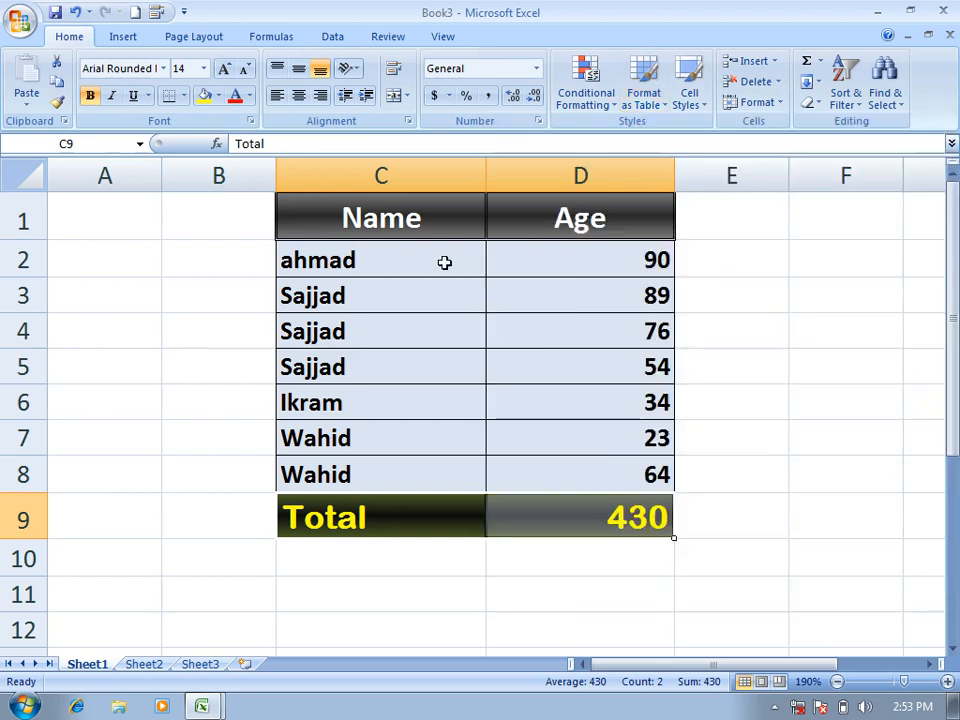
left_click(692, 104)
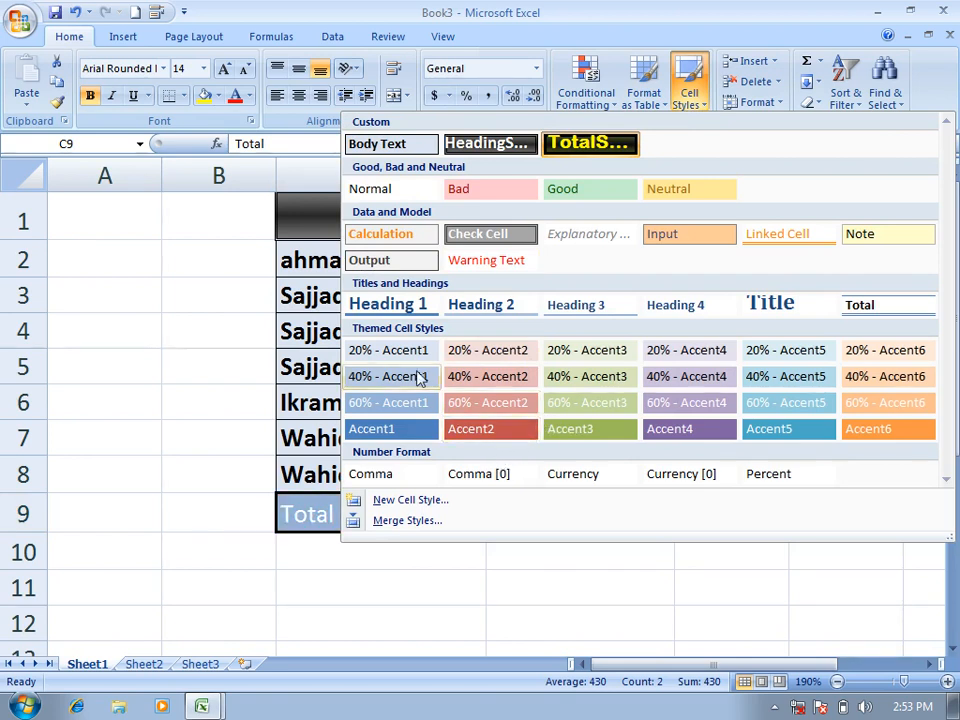
left_click(268, 325)
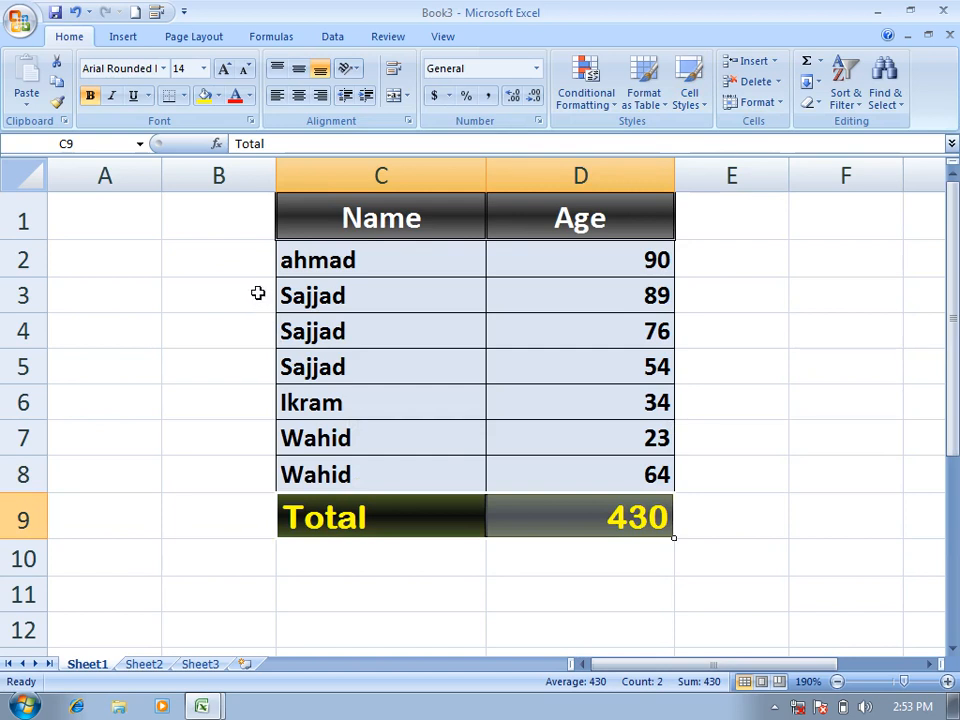
left_click_drag(424, 236, 613, 217)
left_click_drag(466, 262, 604, 463)
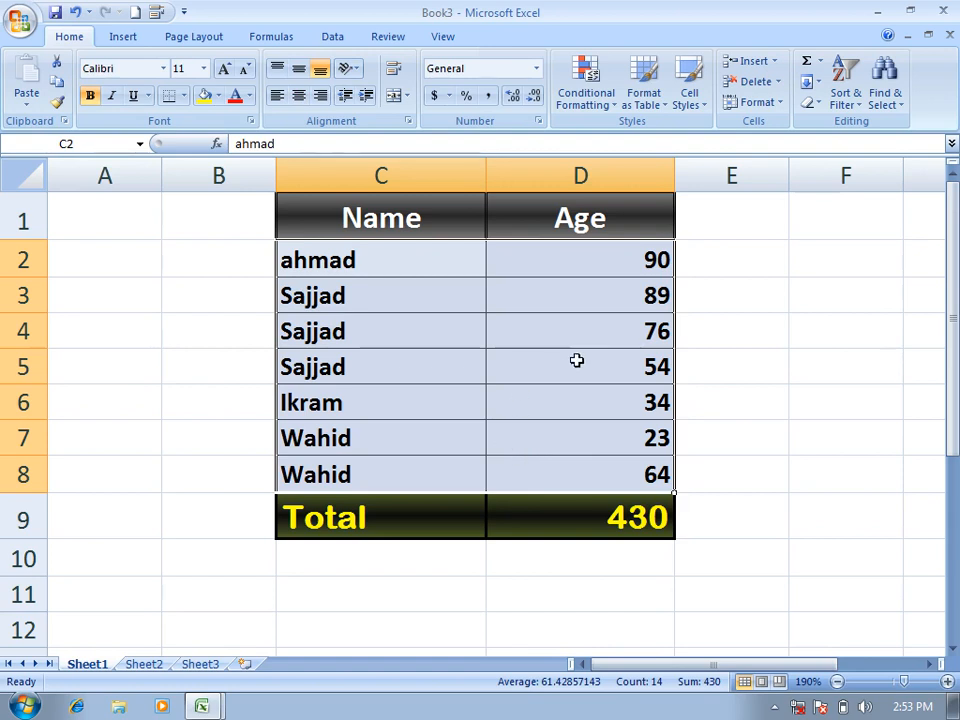
left_click(774, 707)
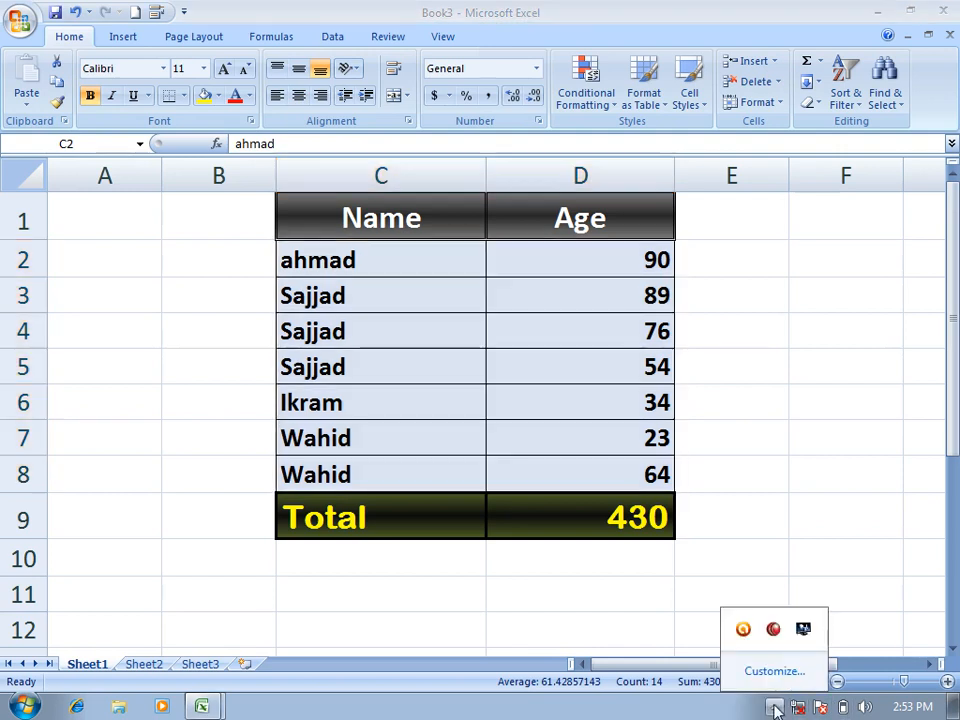